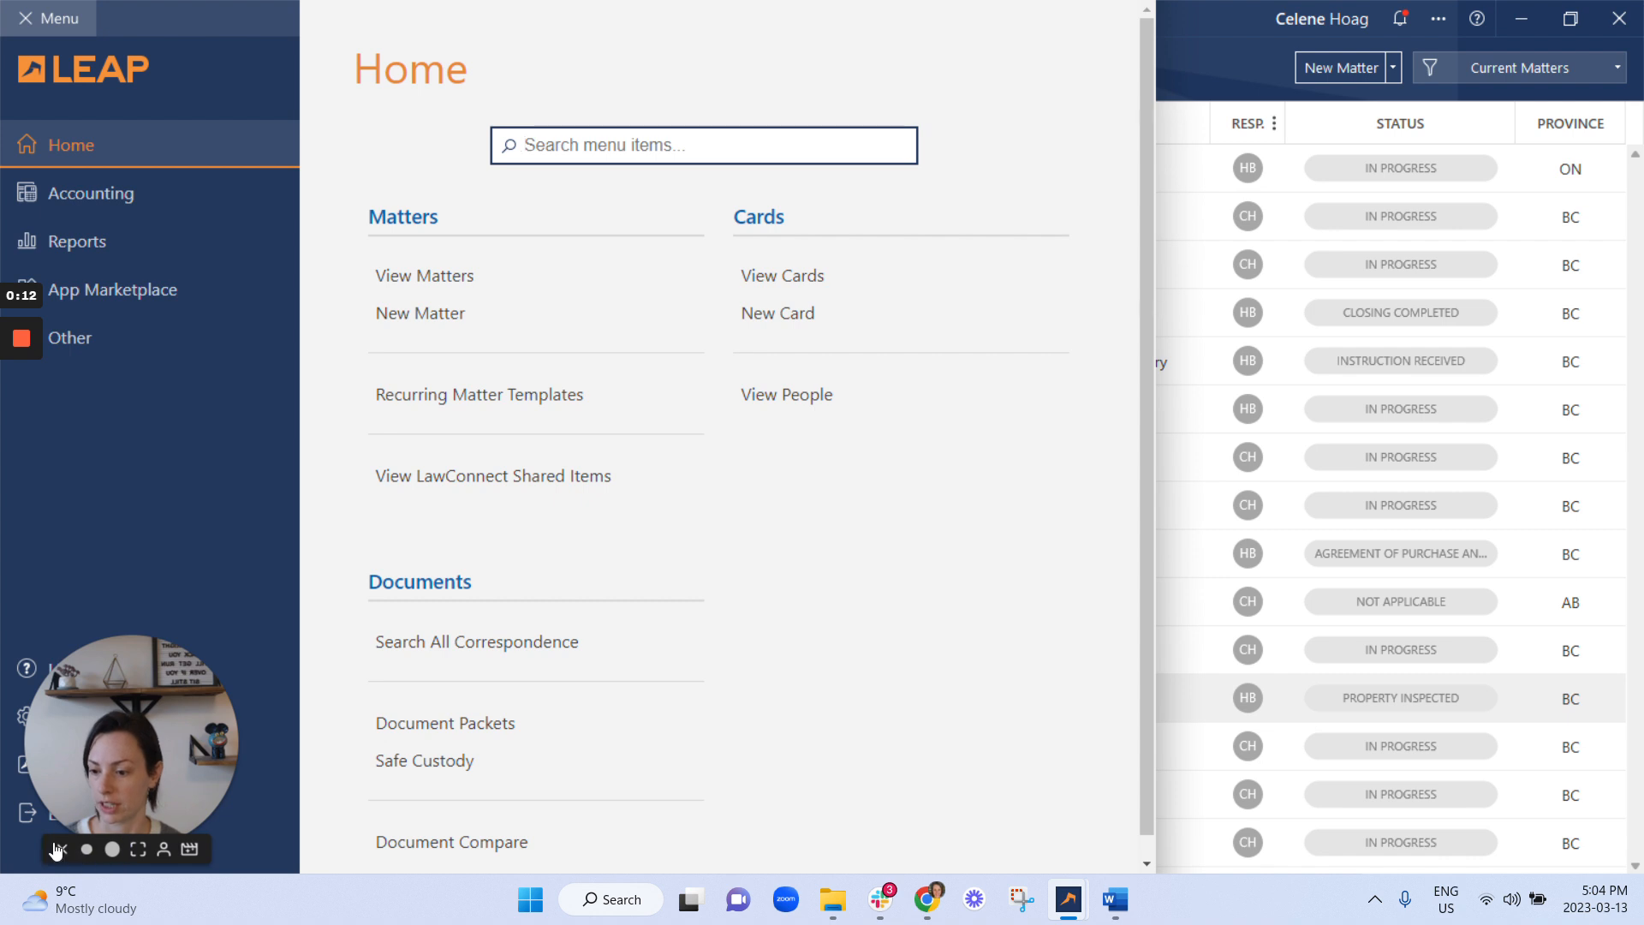
Open LEAP's Application Settings from the Menu's Settings section.
left_click(62, 849)
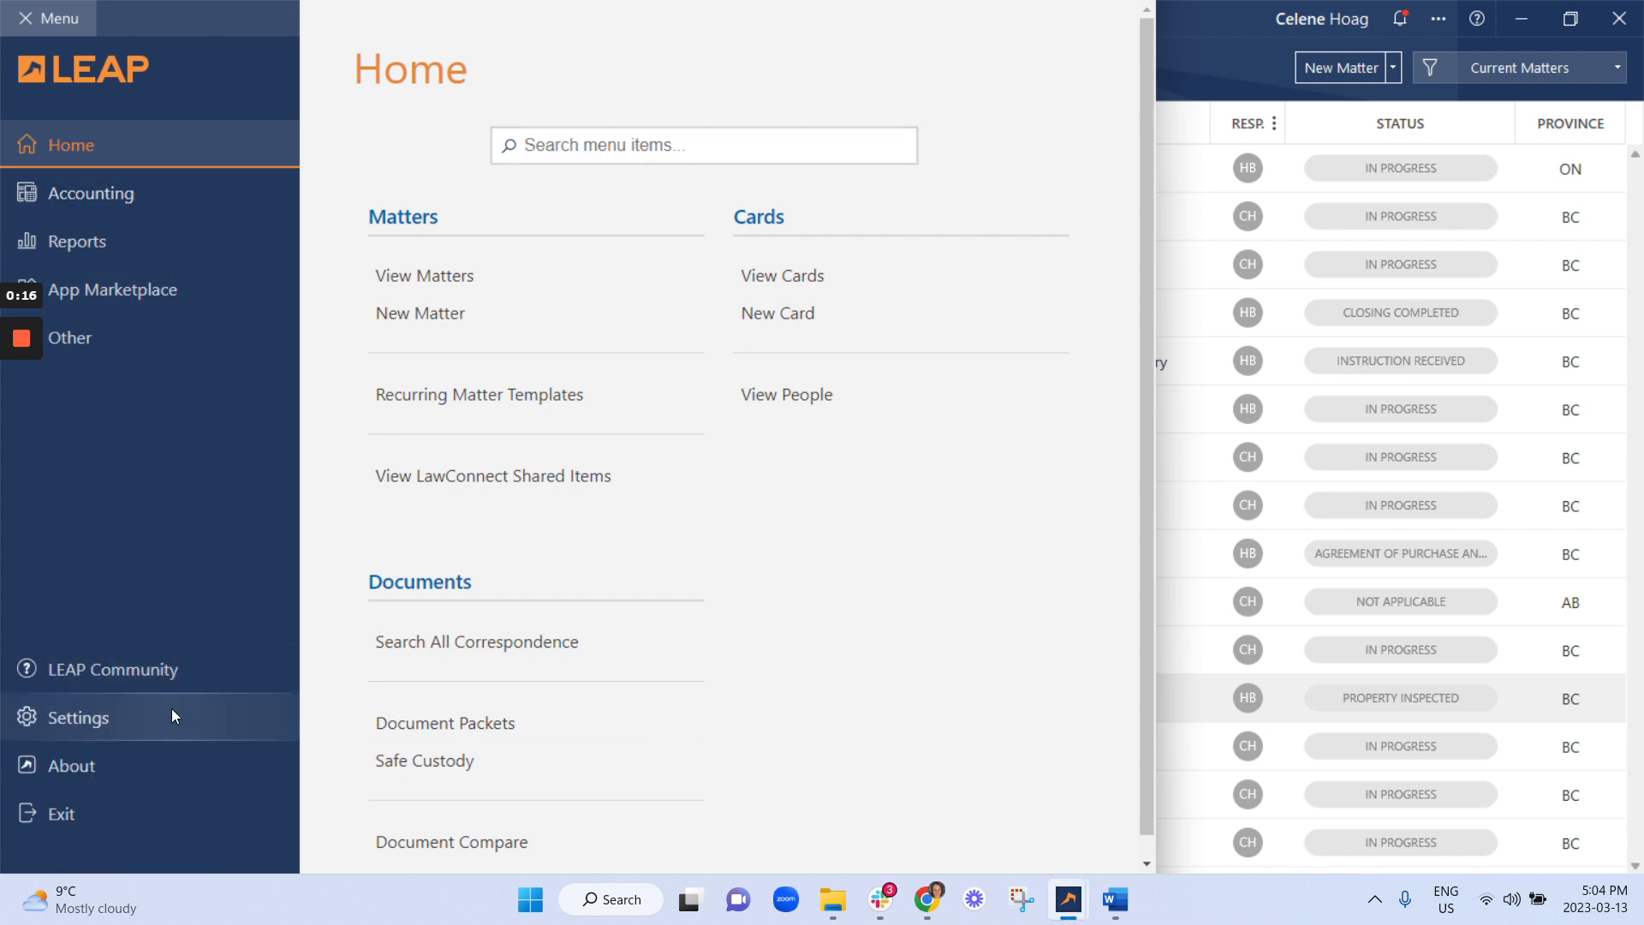
left_click(128, 723)
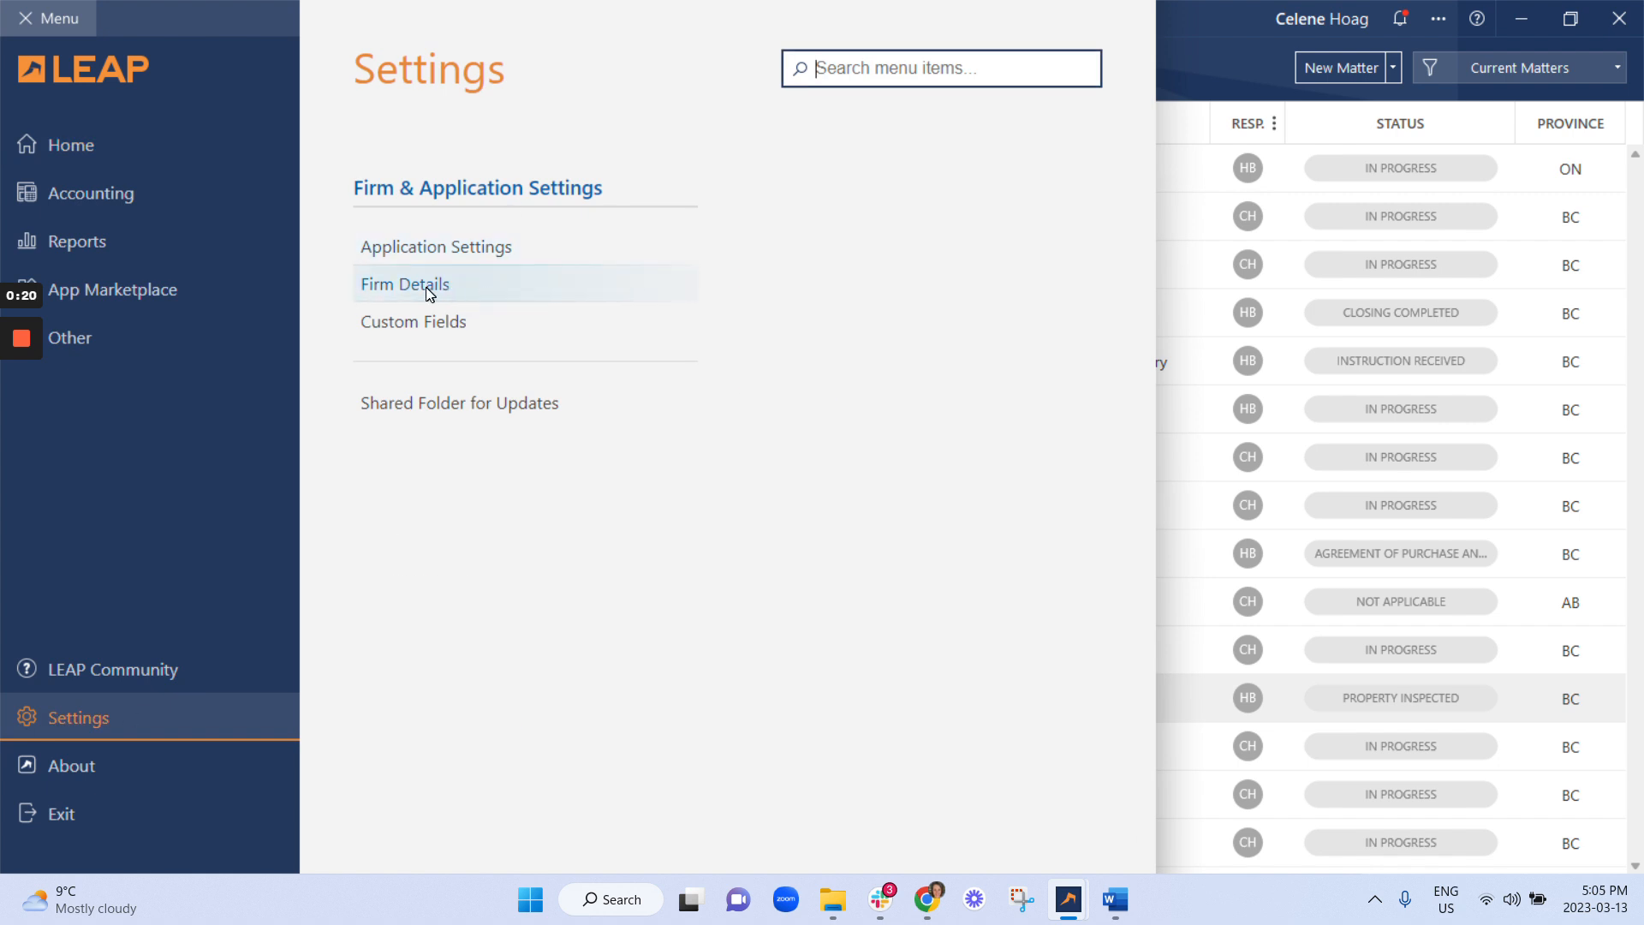
left_click(445, 255)
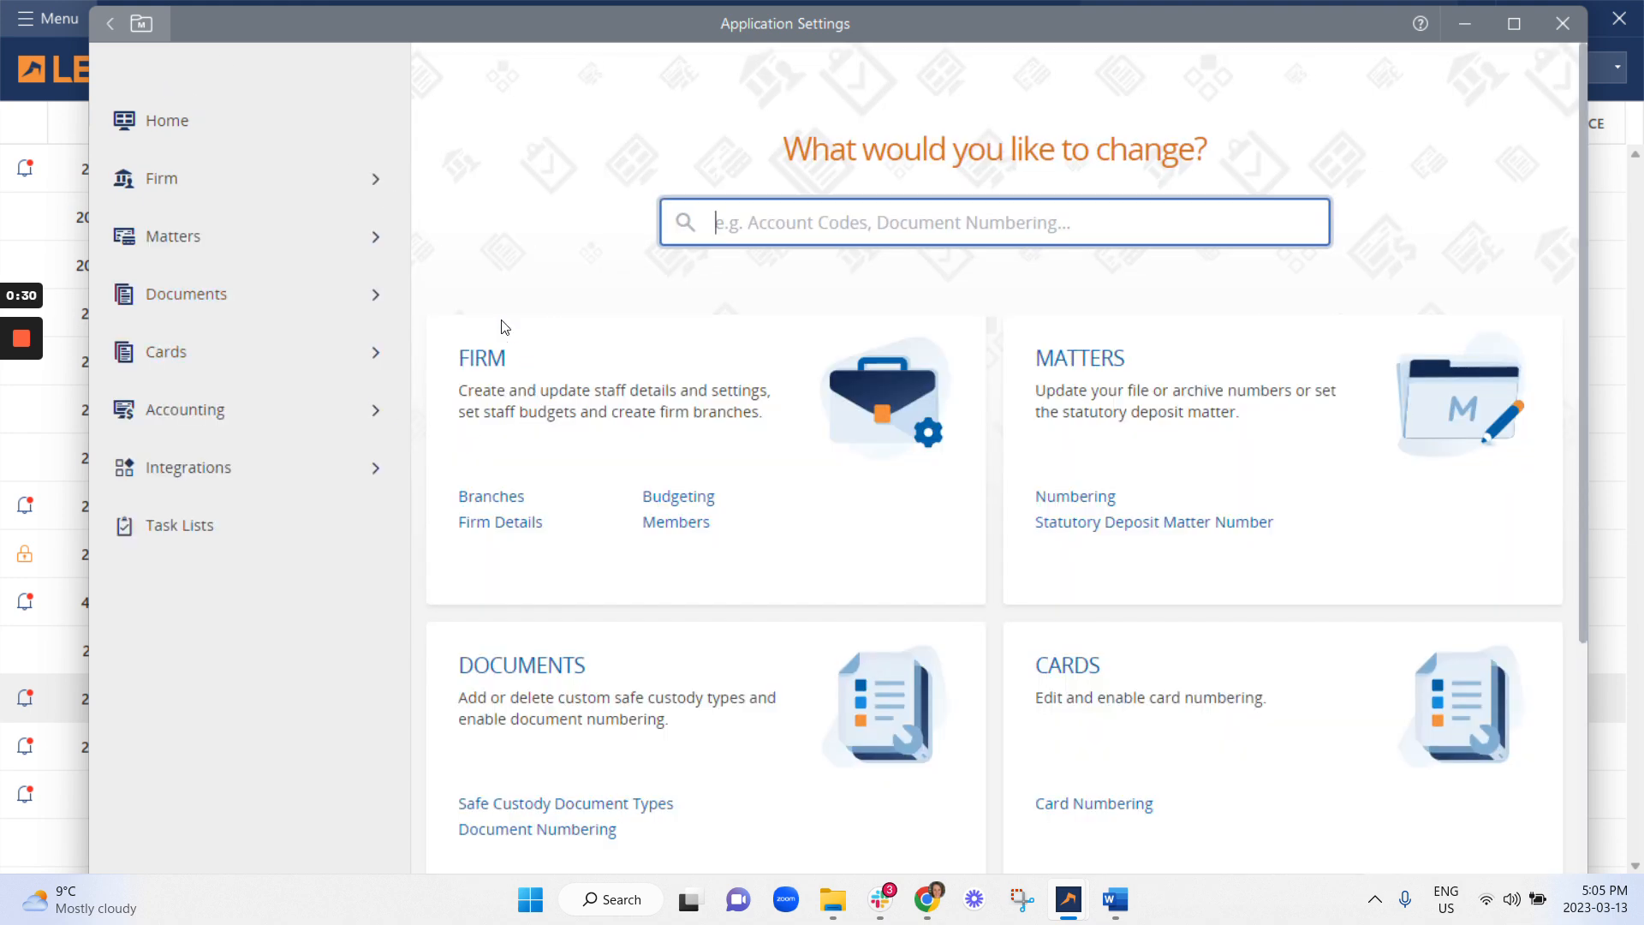
Save the firm's contact details on the maximised Firm Details page, then expand Accounting.
left_click(505, 524)
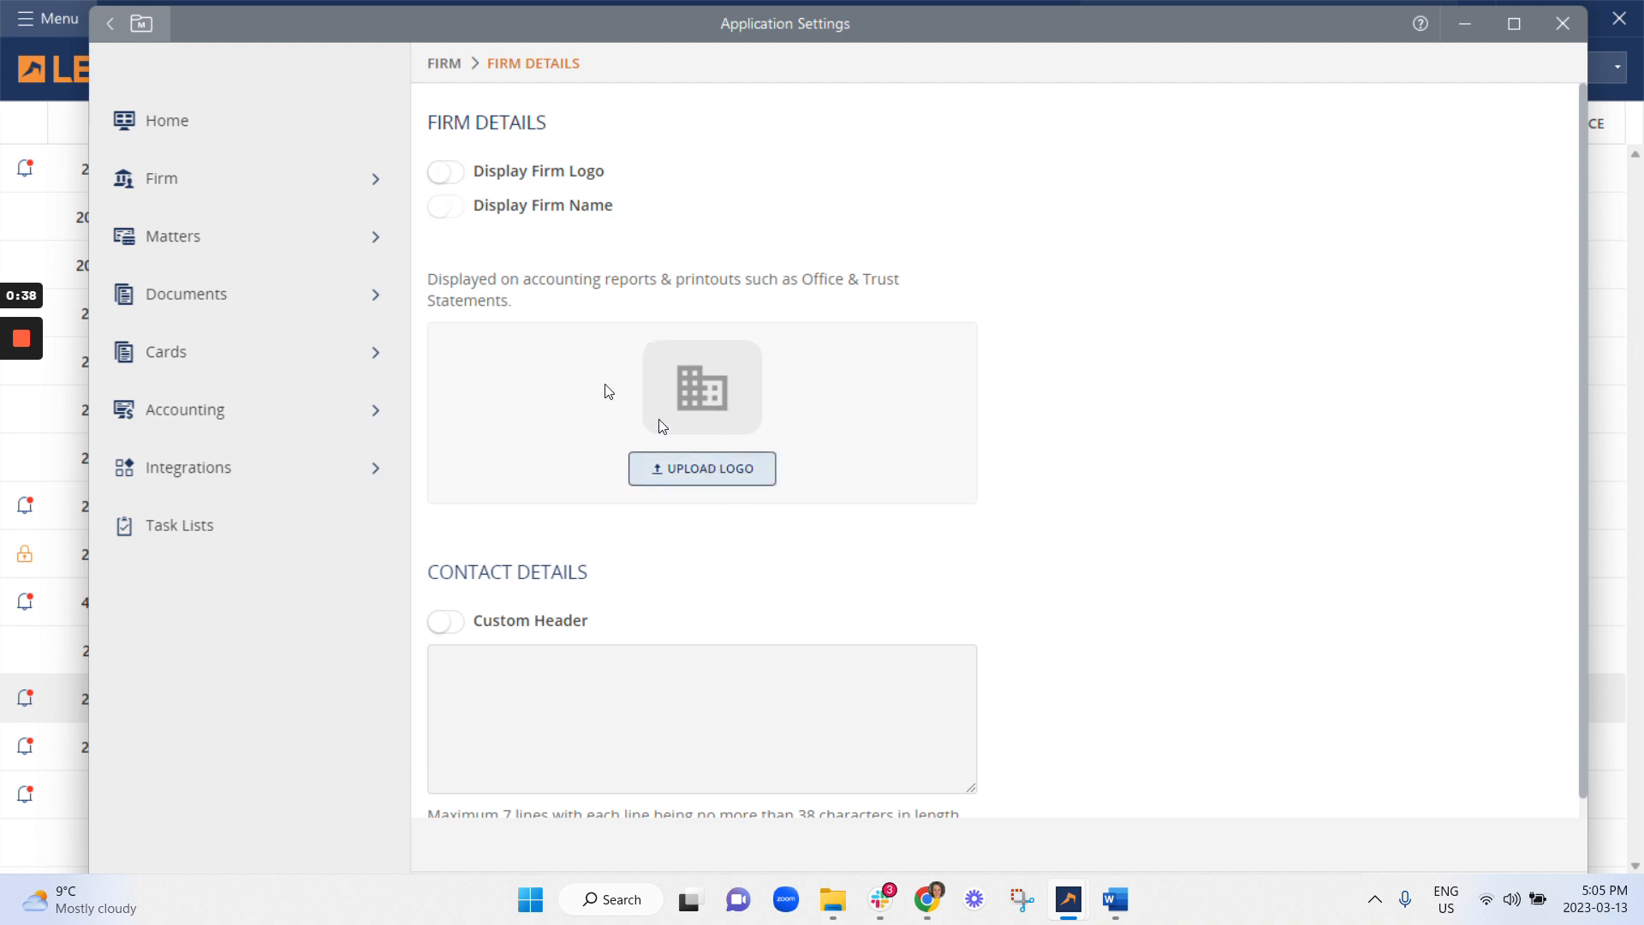
scroll(584, 448, "down", 1)
scroll(420, 283, "up", 1)
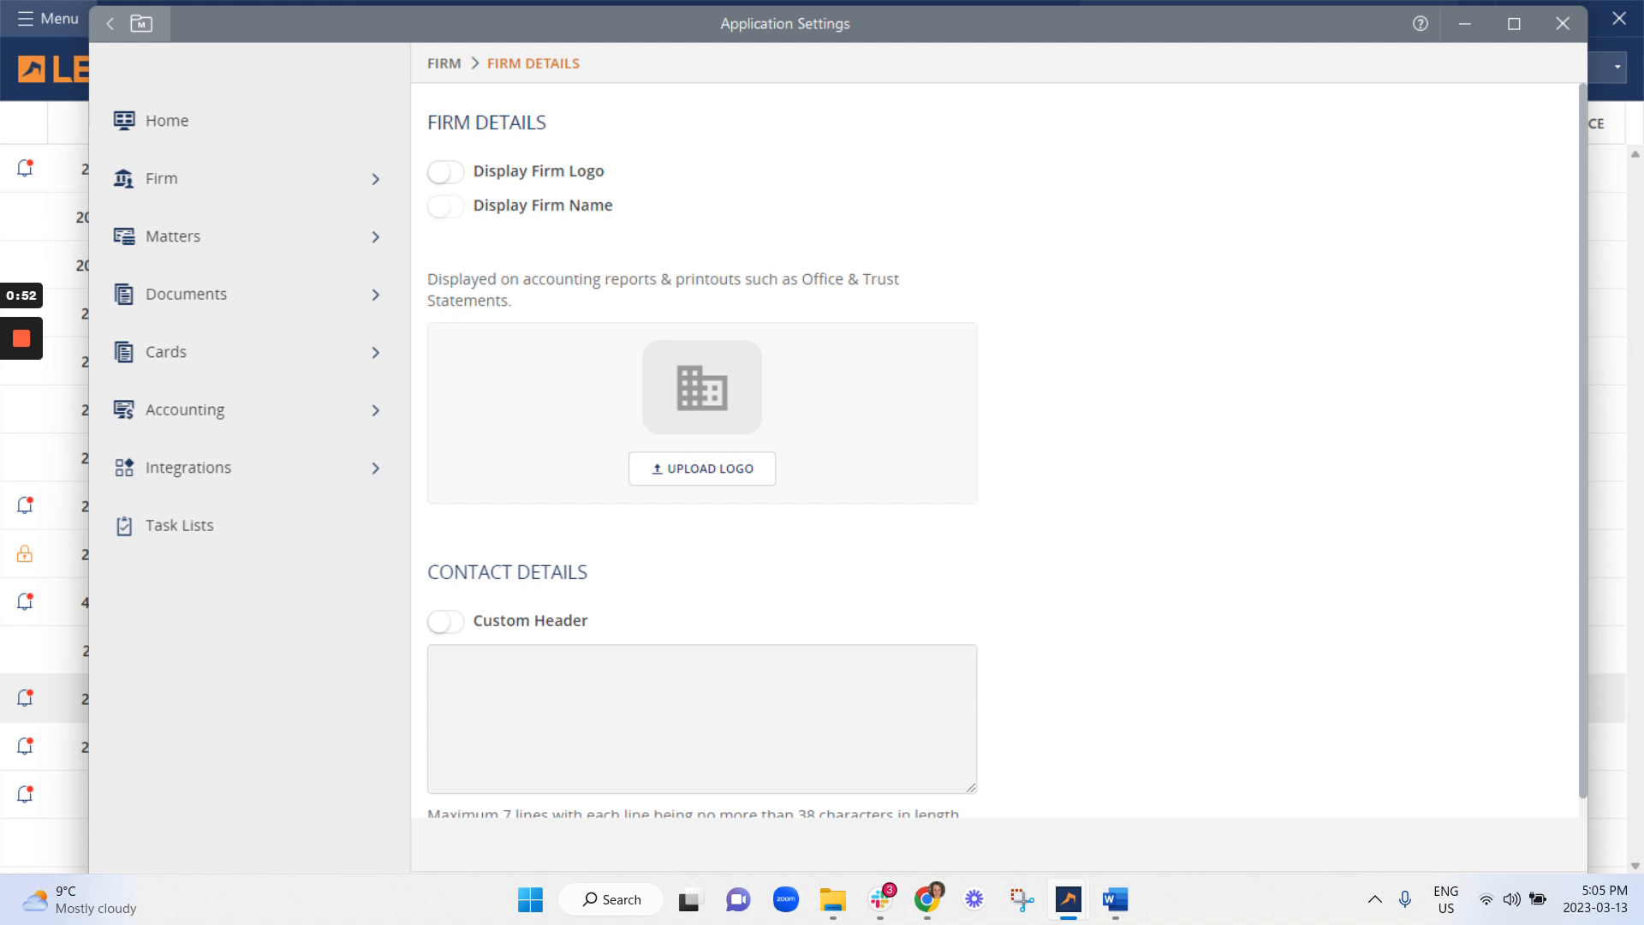
scroll(1092, 214, "down", 1)
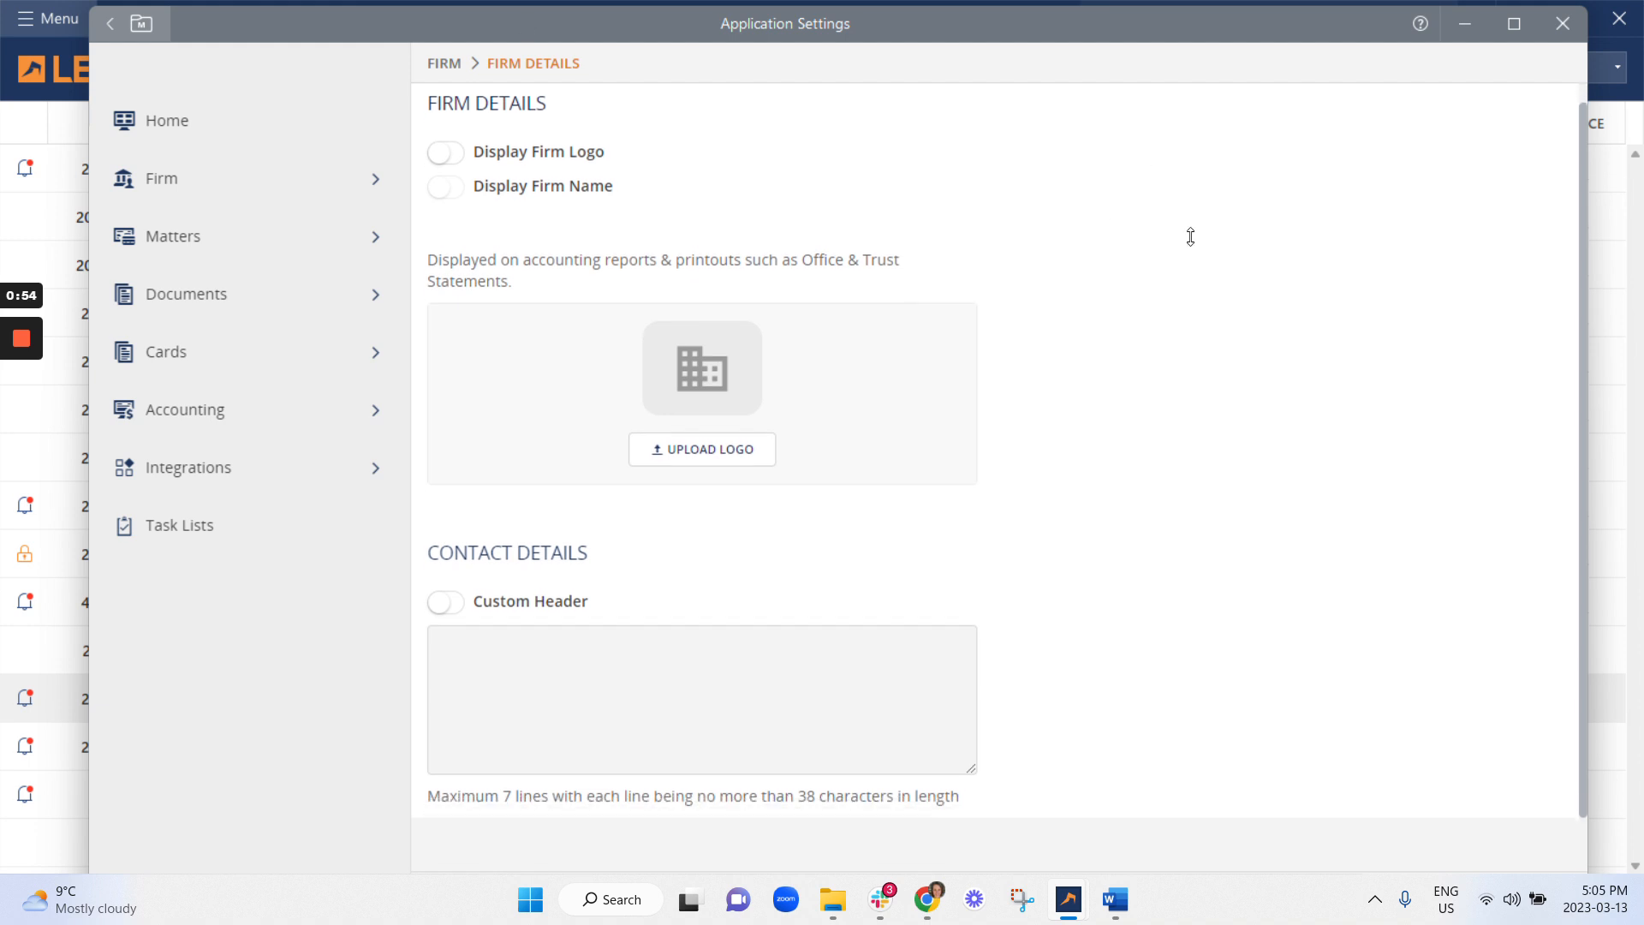
left_click(1507, 29)
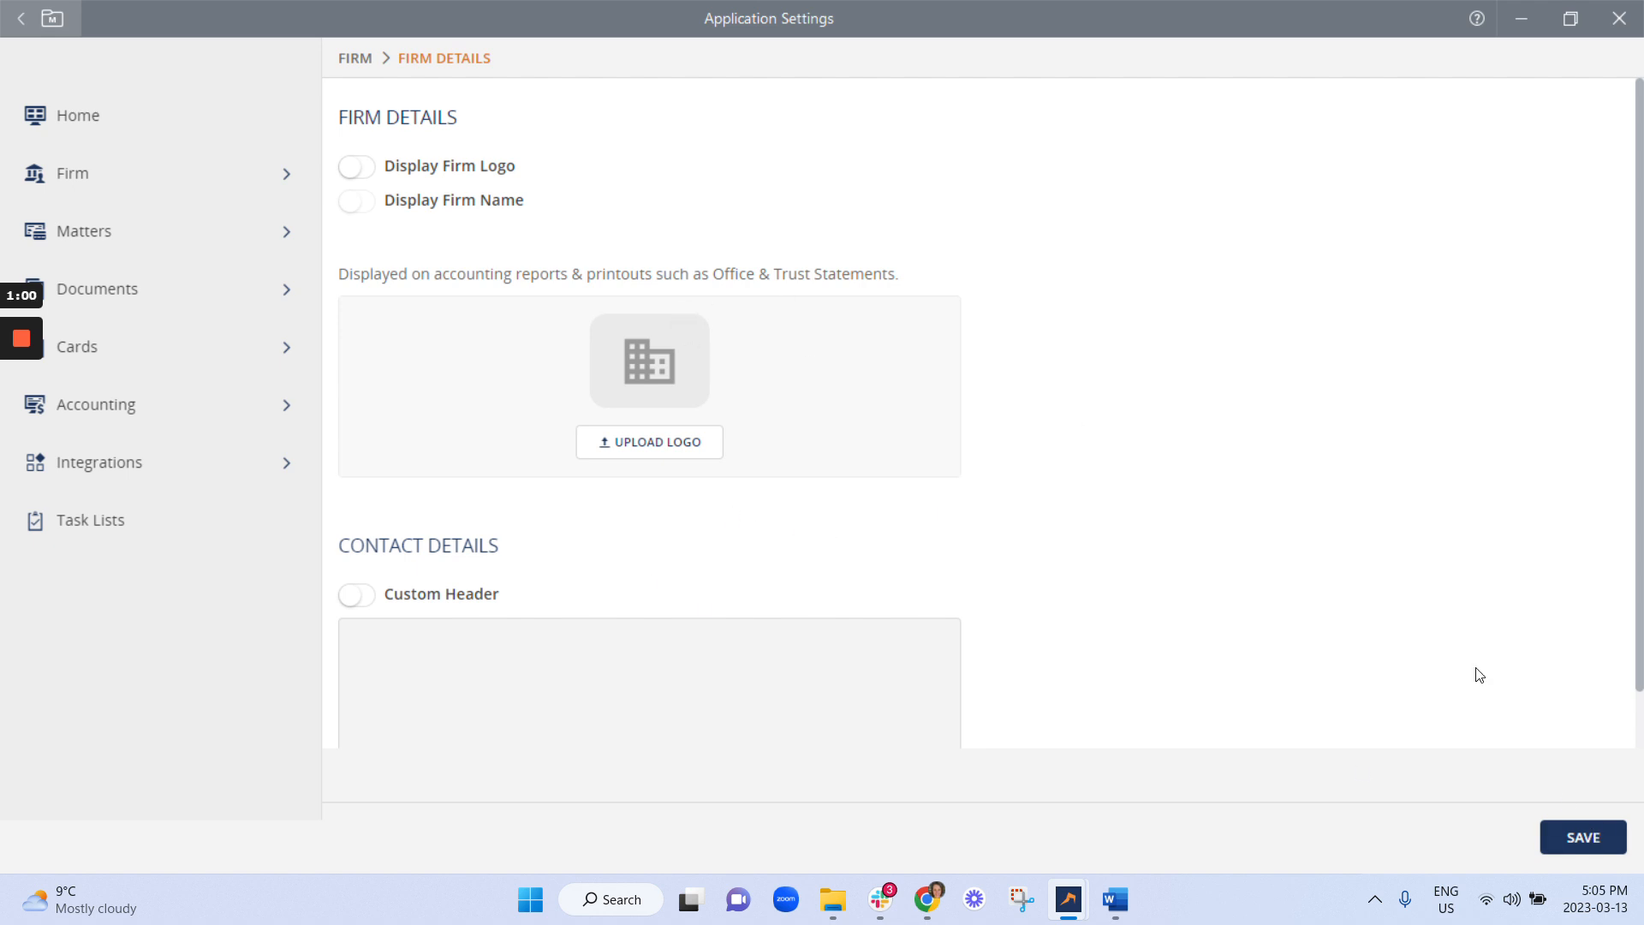
left_click(1610, 839)
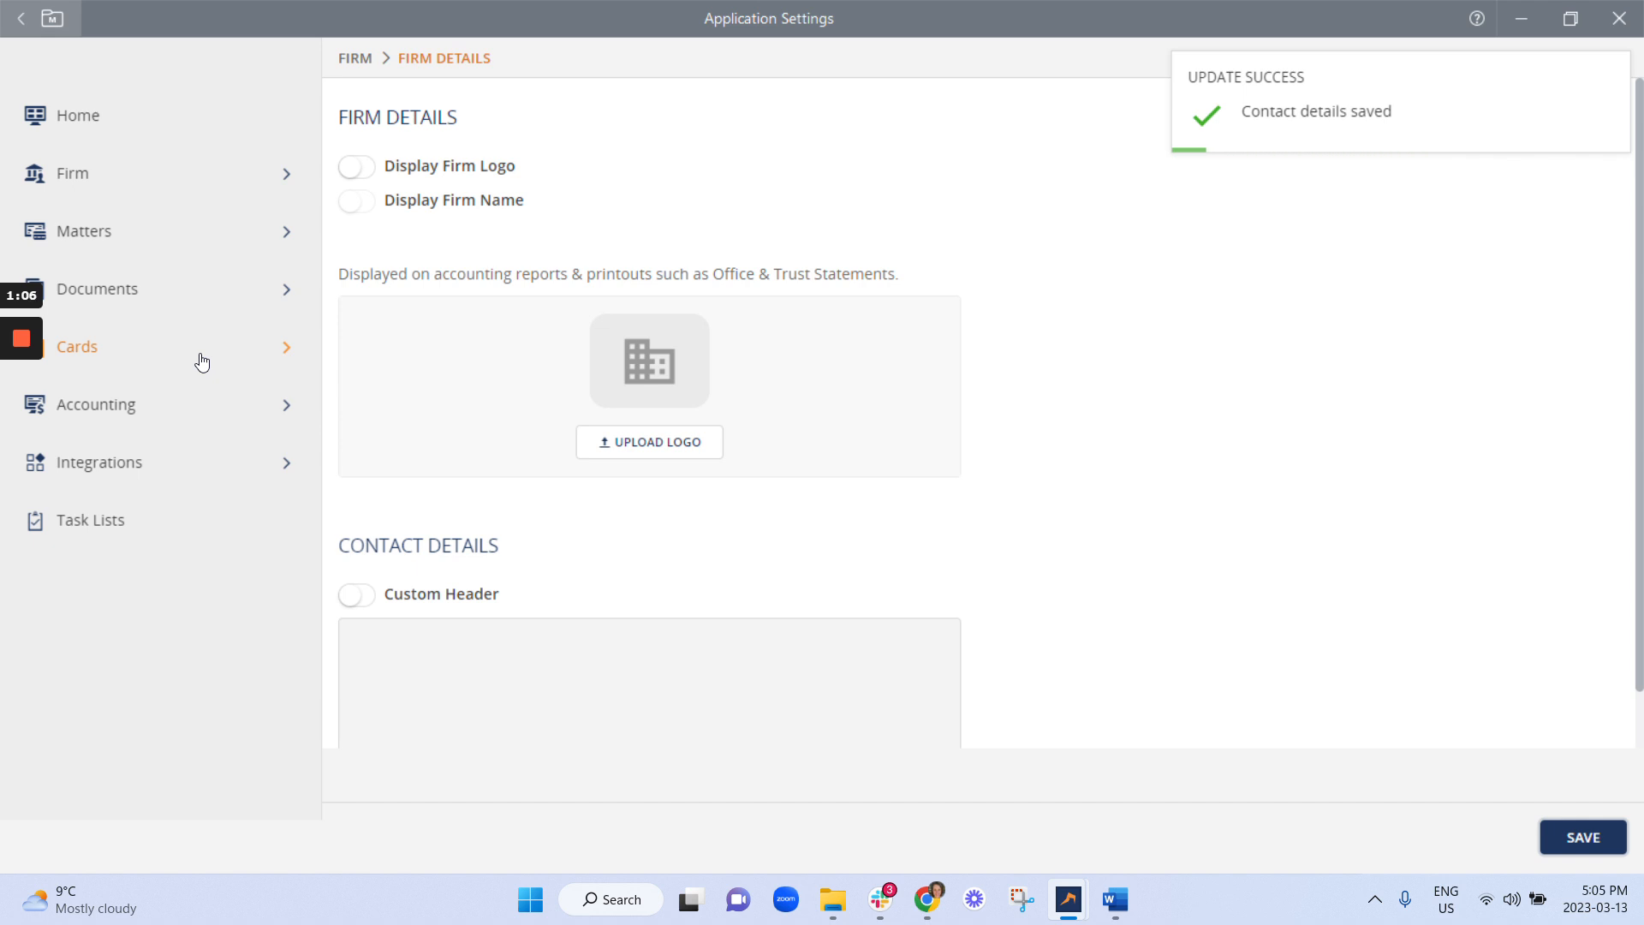
left_click(137, 420)
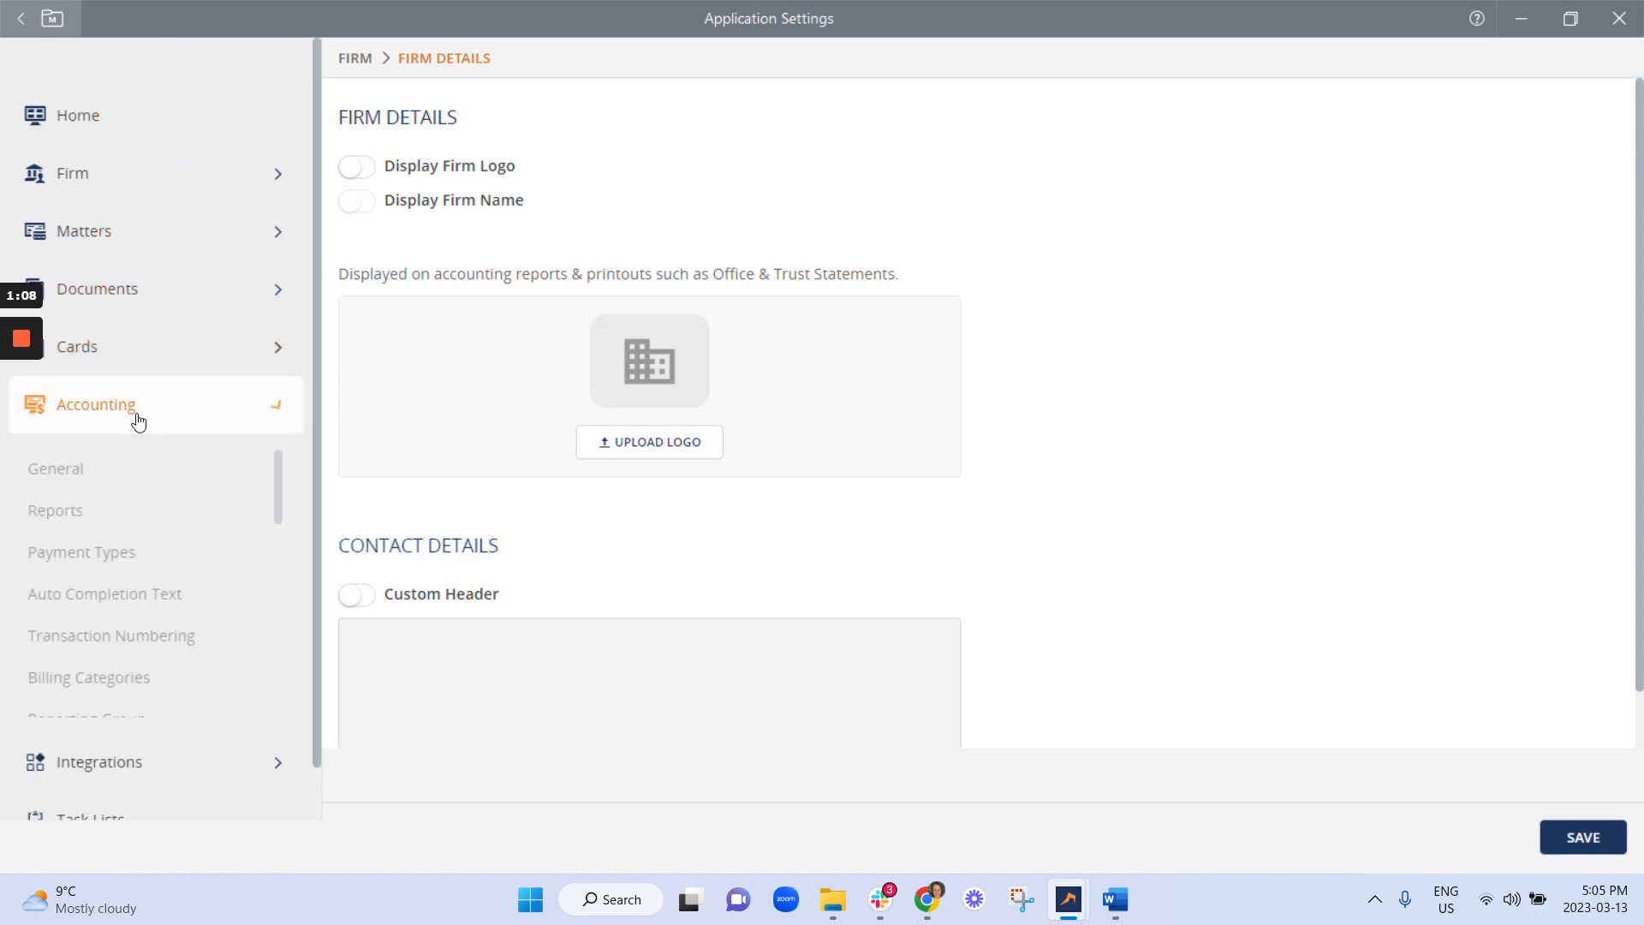
Open Invoice Layout and select Standard Layout to list its Your Case and Disbursements sections.
scroll(124, 514, "down", 4)
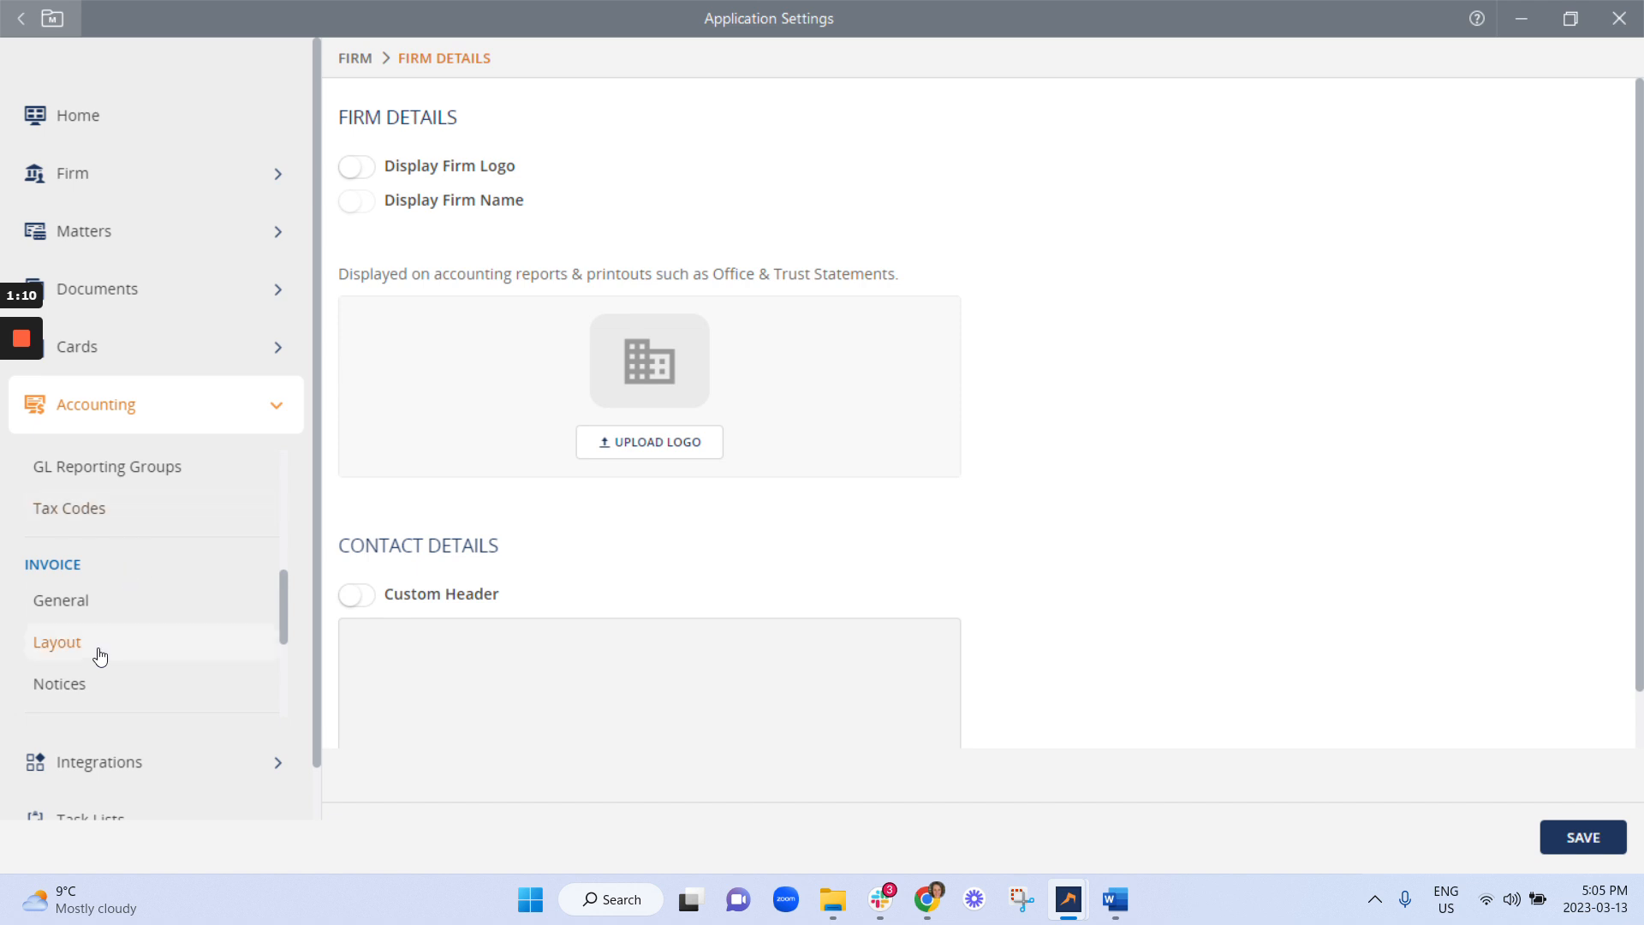
left_click(100, 656)
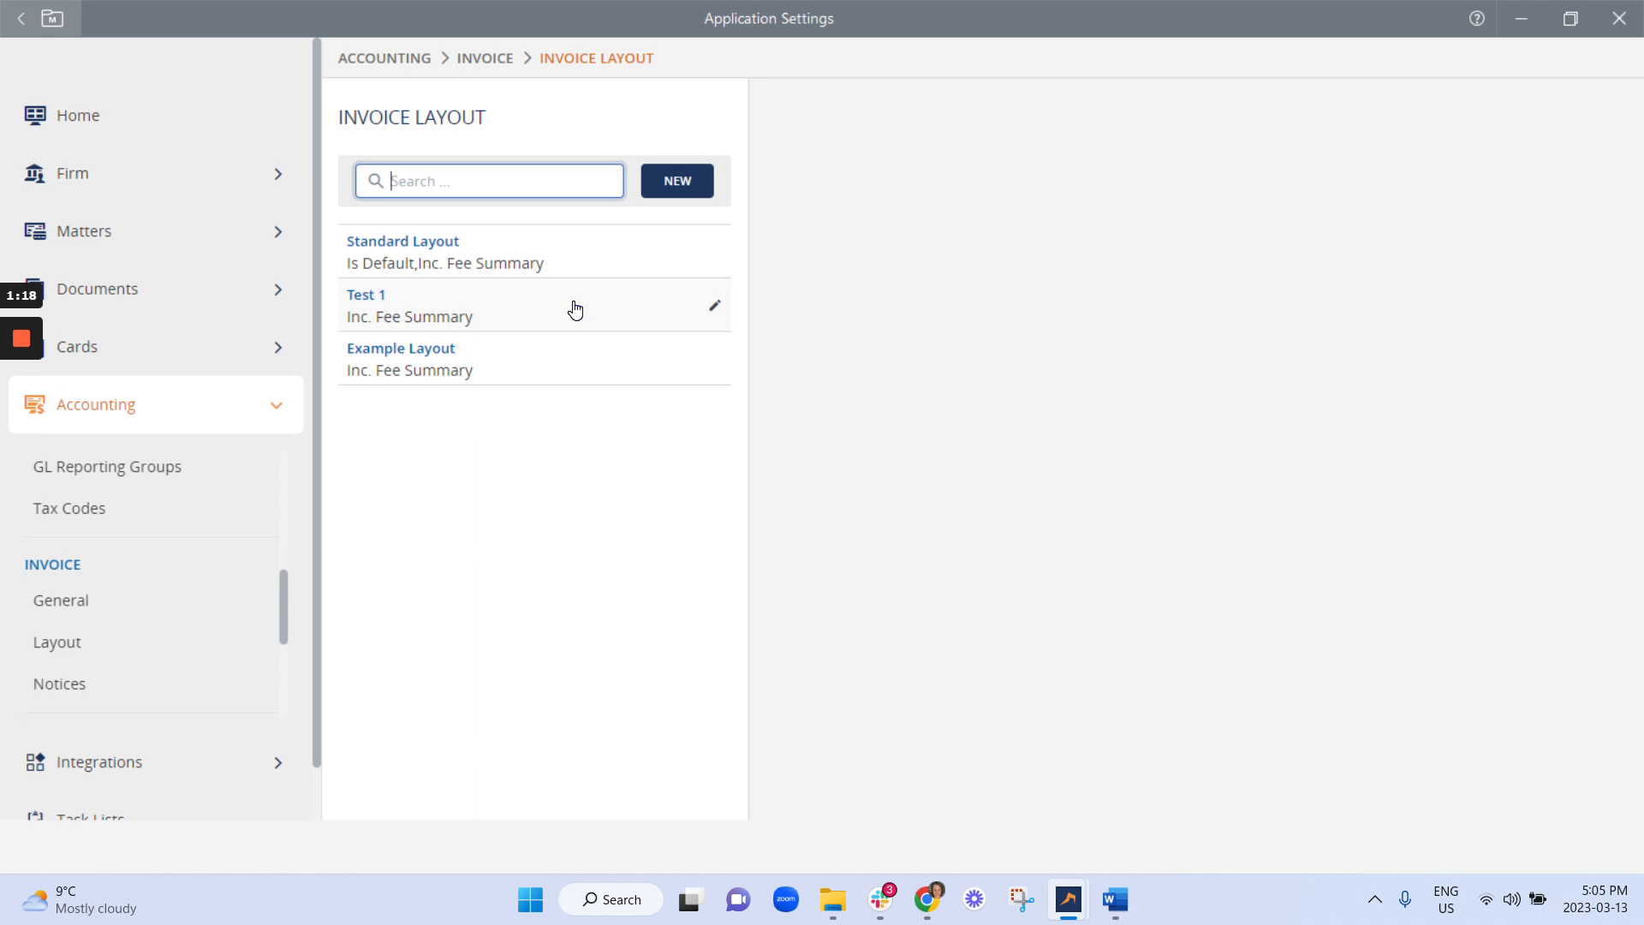
left_click(454, 244)
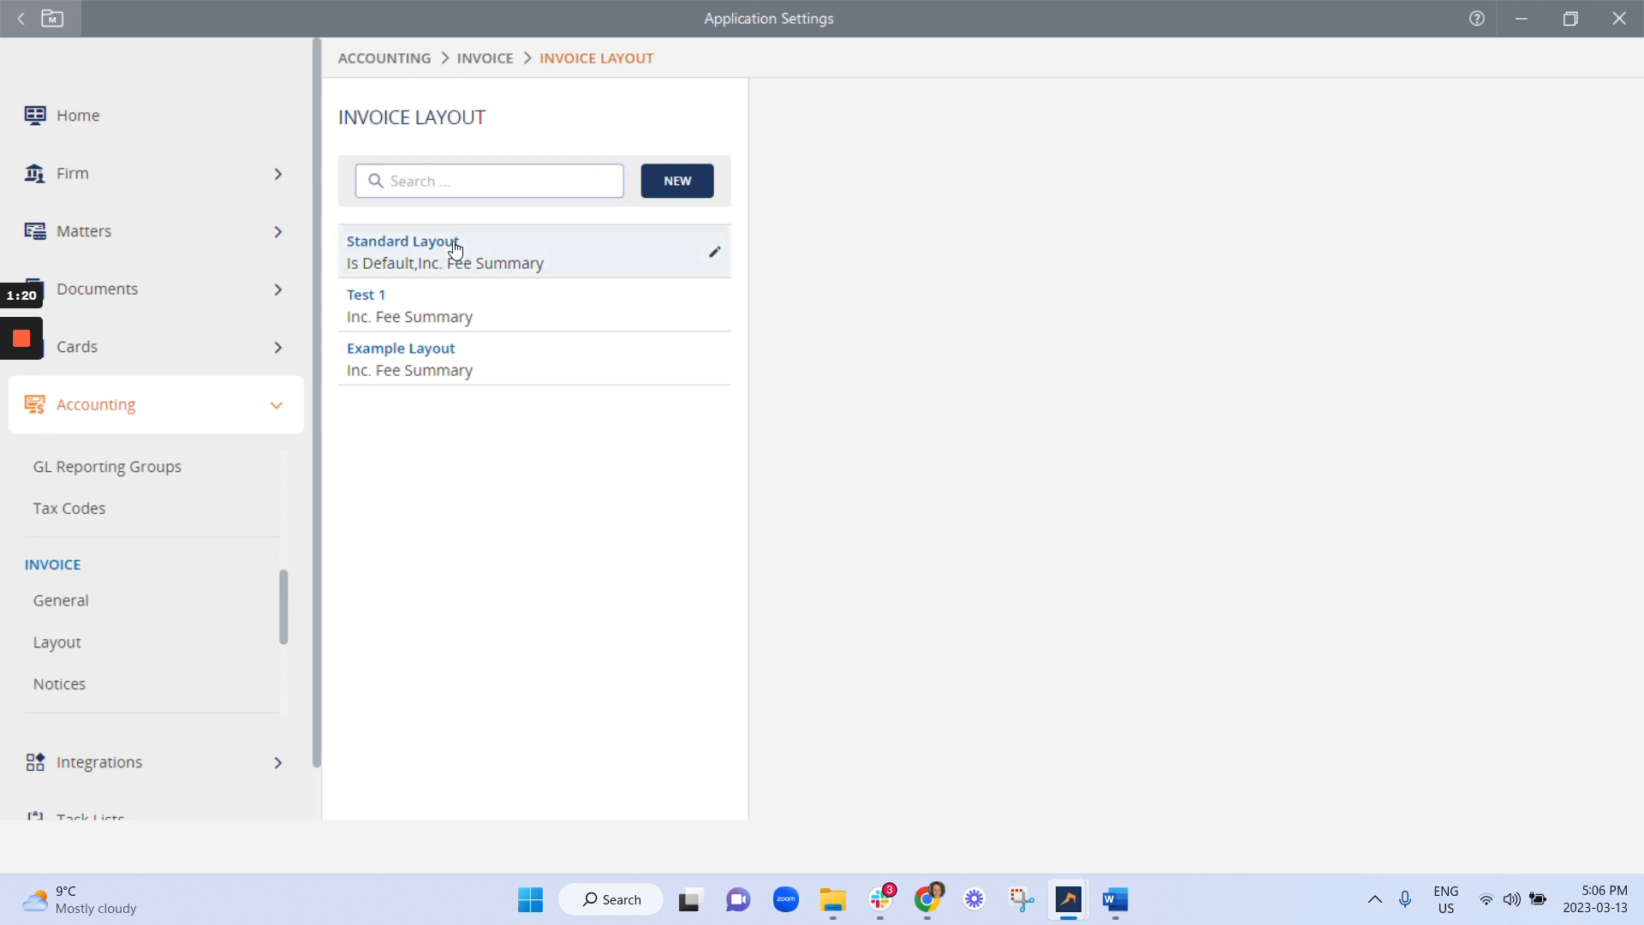
mouse_move(977, 289)
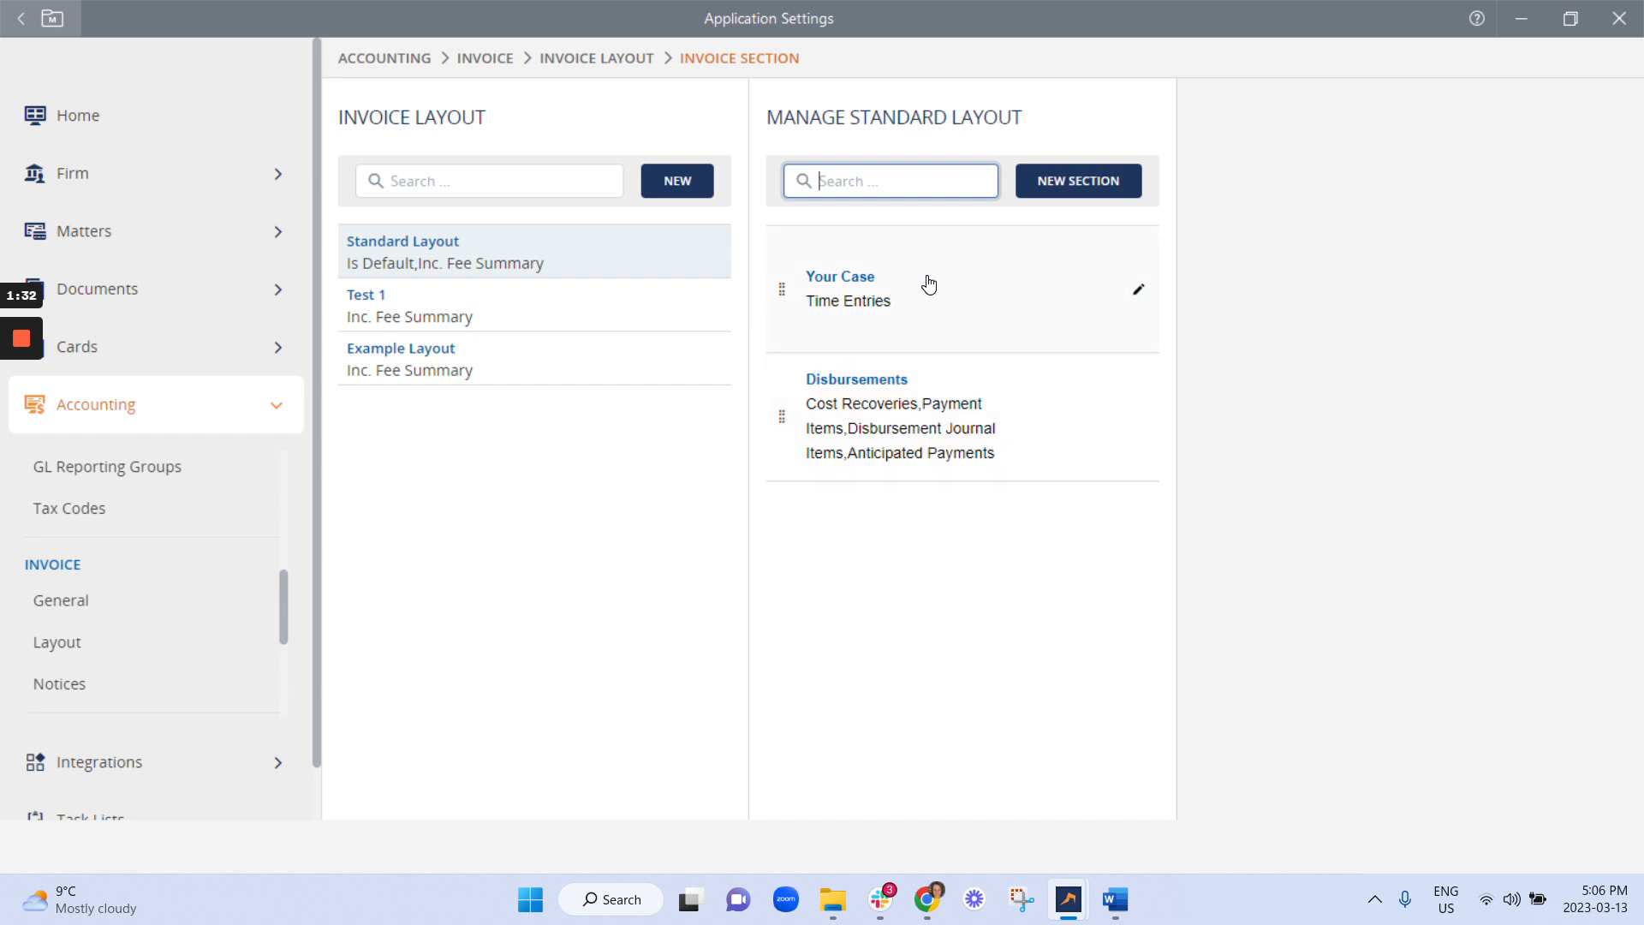
Cancel the Your Case section dialog and display that section's column list instead.
left_click(1137, 290)
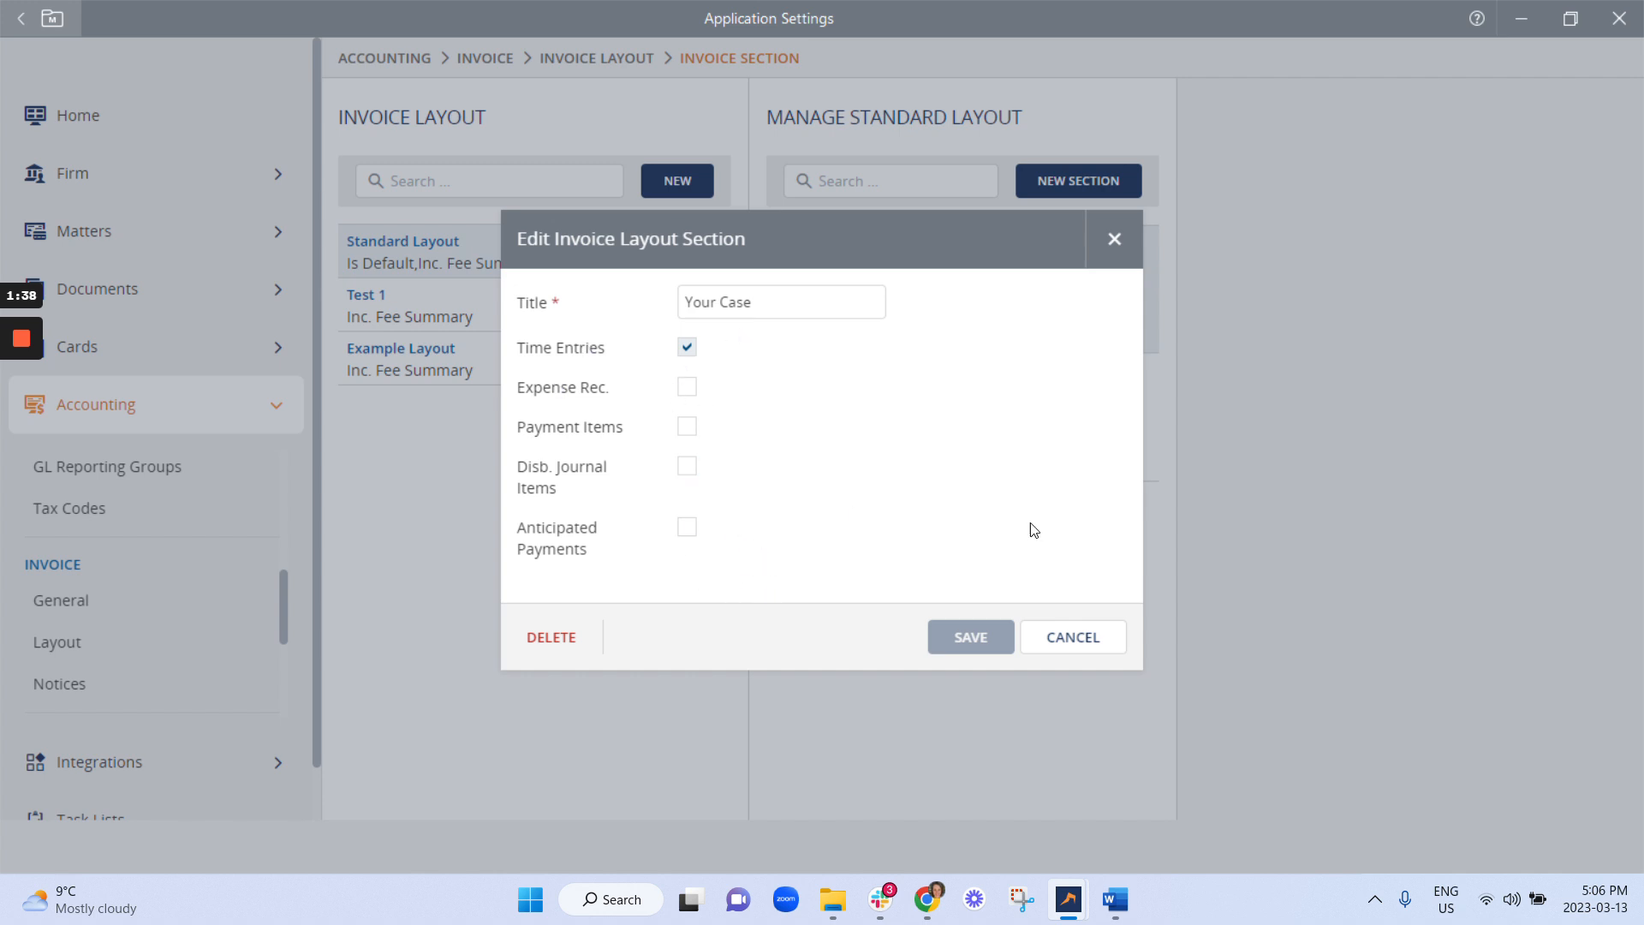
left_click(1086, 644)
left_click(1043, 318)
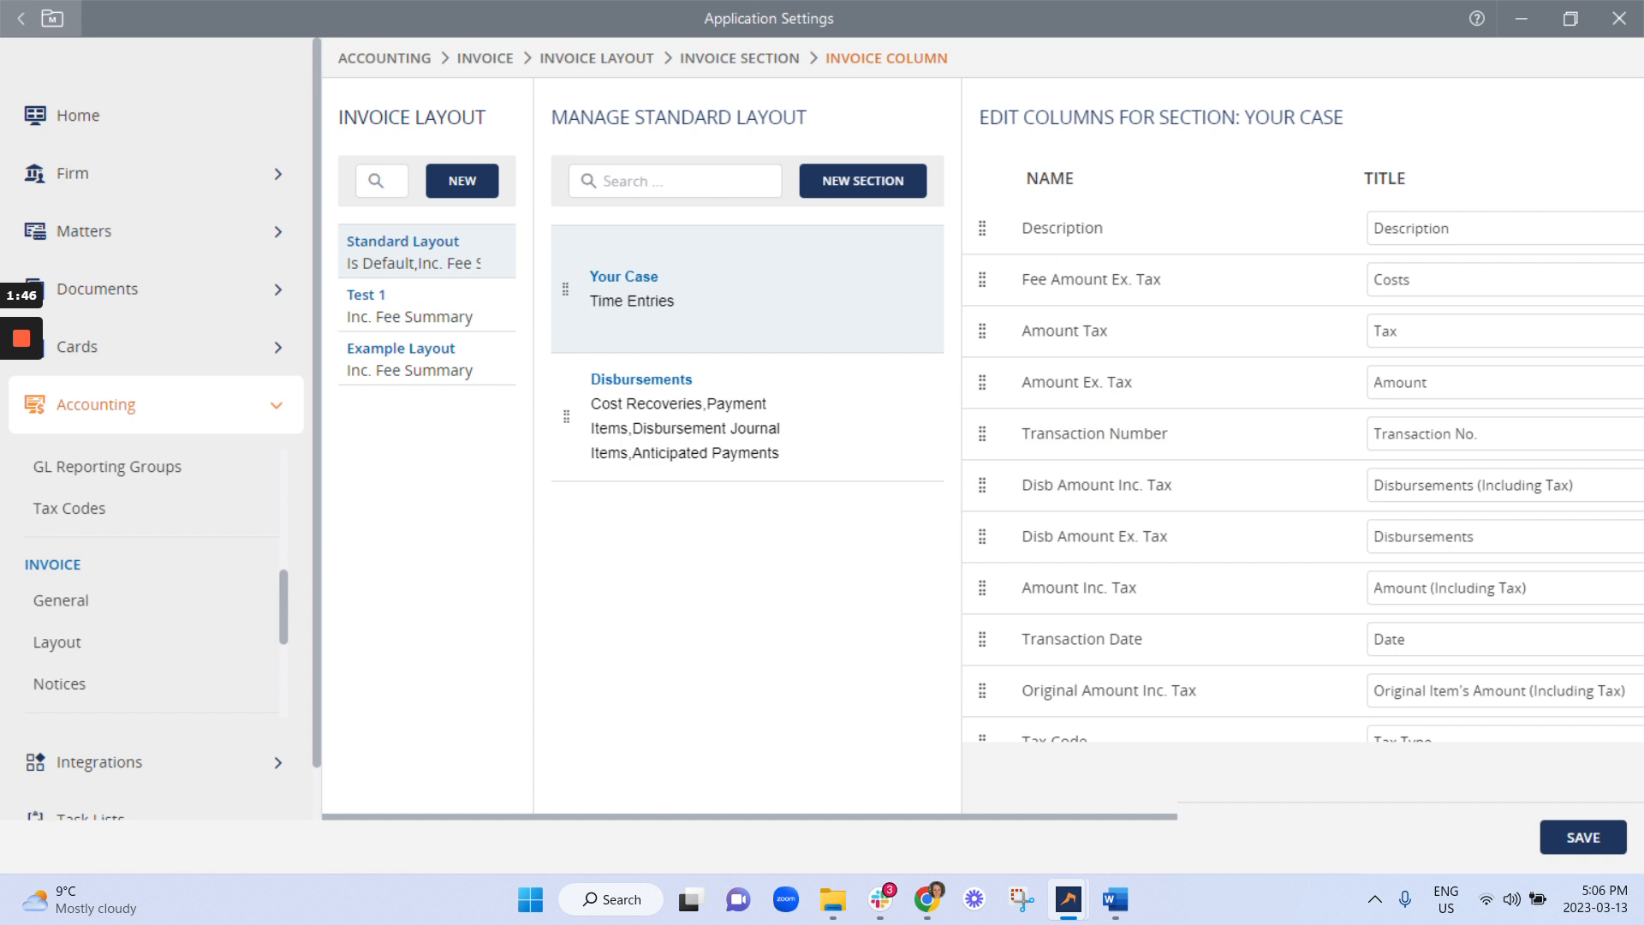
Turn off the Amount Tax column for Your Case and save the columns.
scroll(1145, 822, "right", 3)
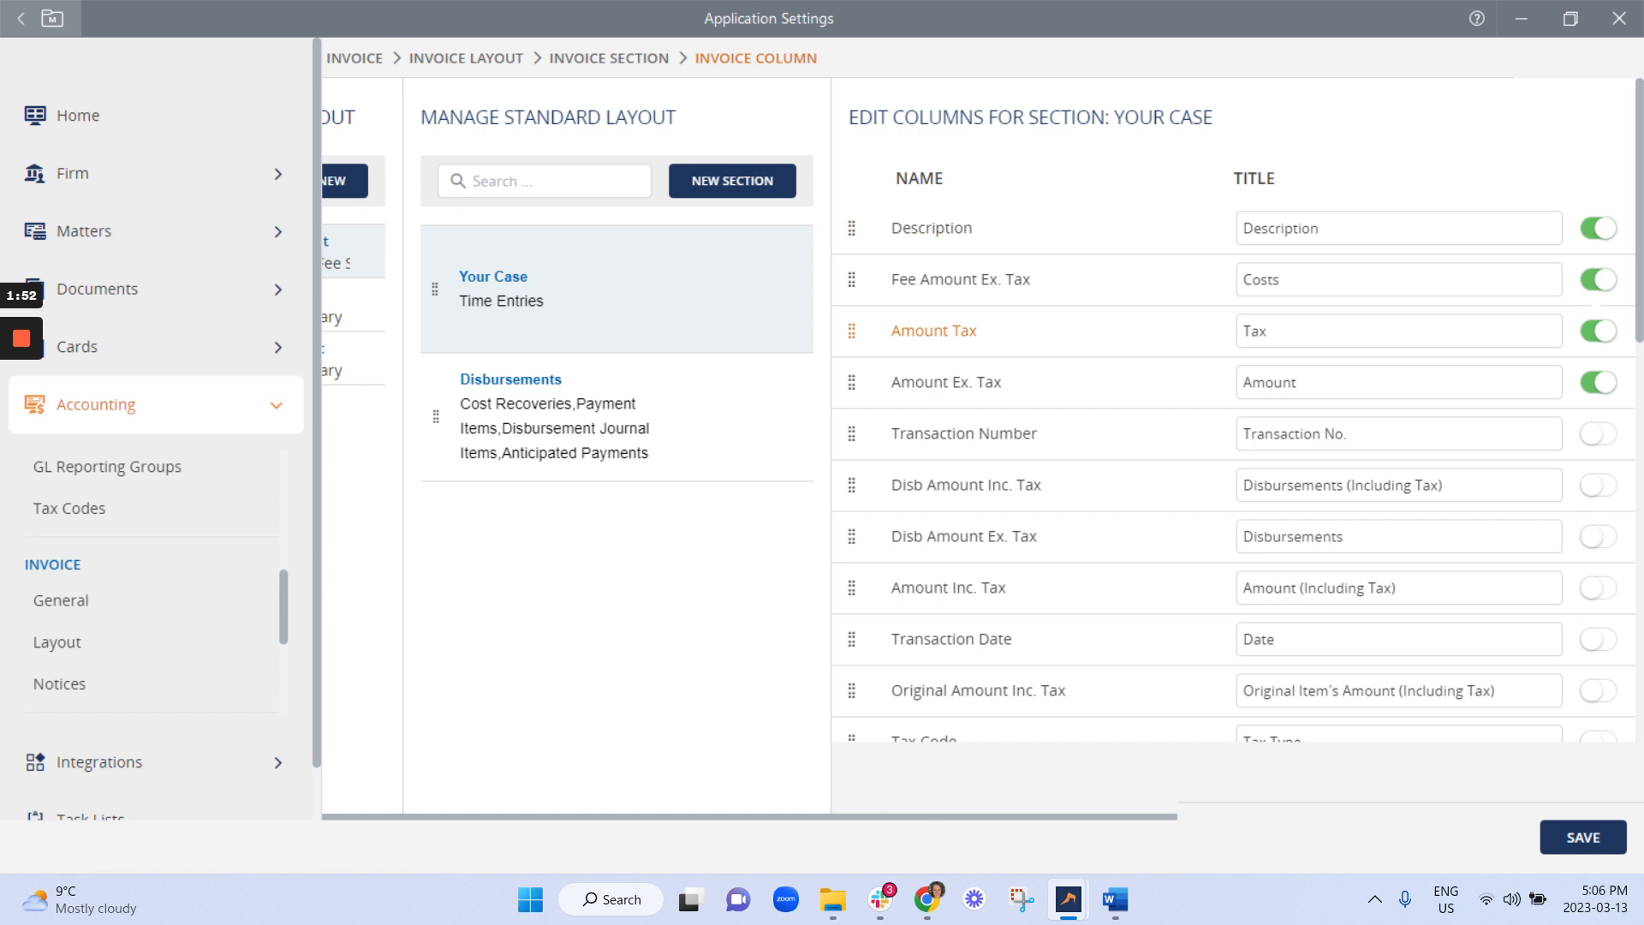
left_click(1607, 333)
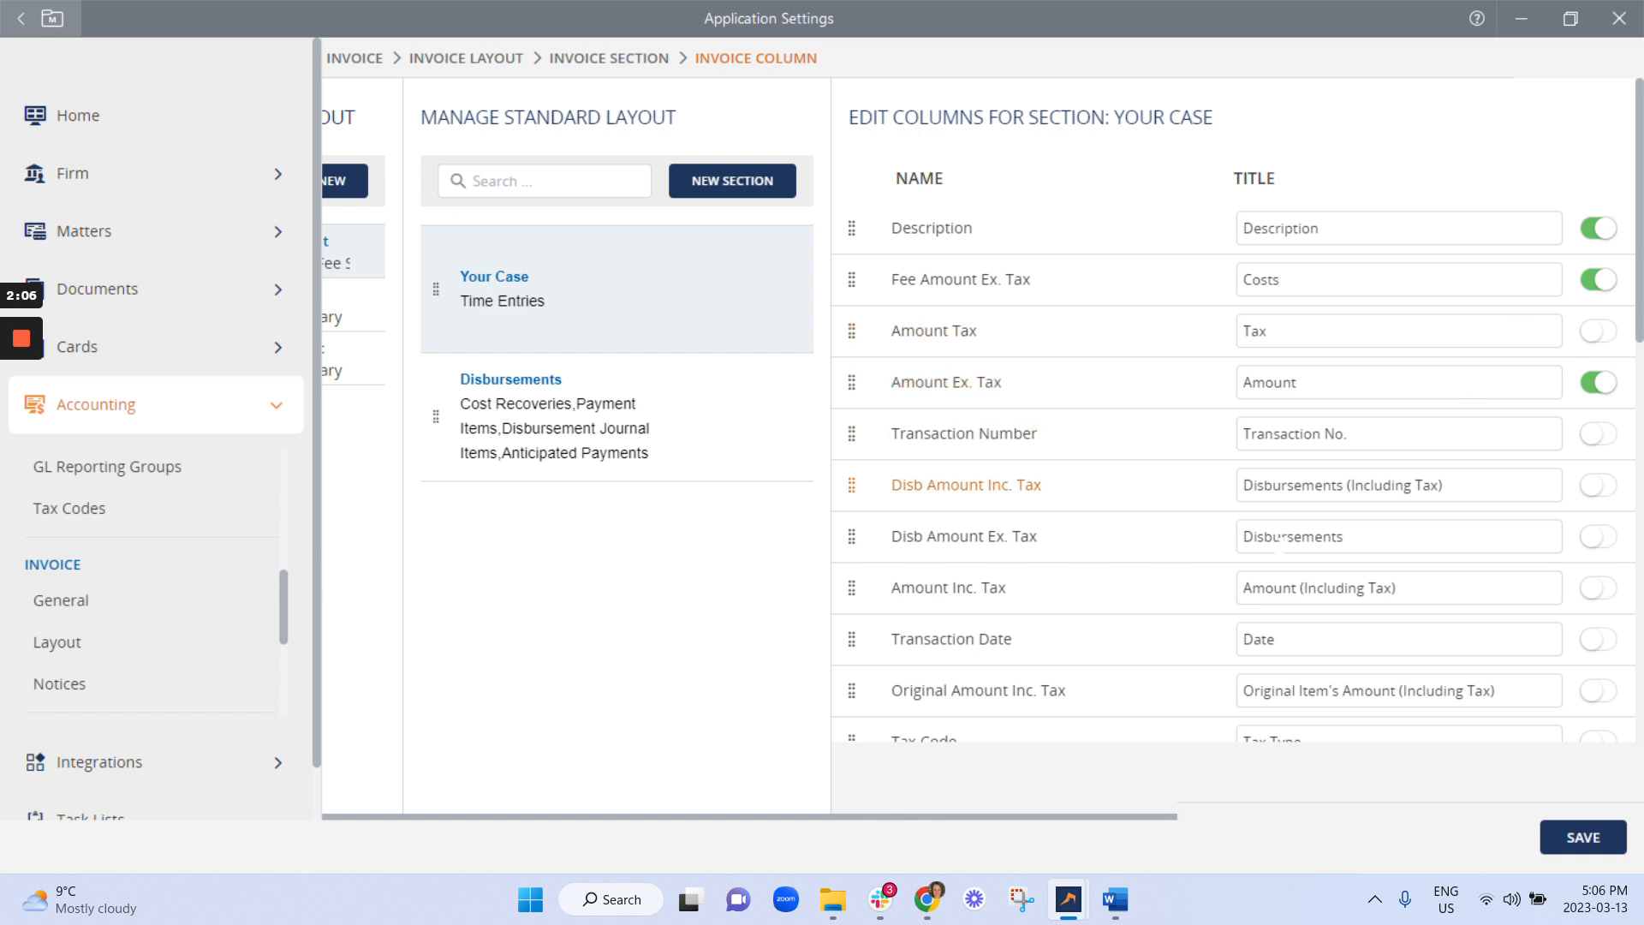
scroll(942, 429, "down", 3)
scroll(1114, 428, "down", 10)
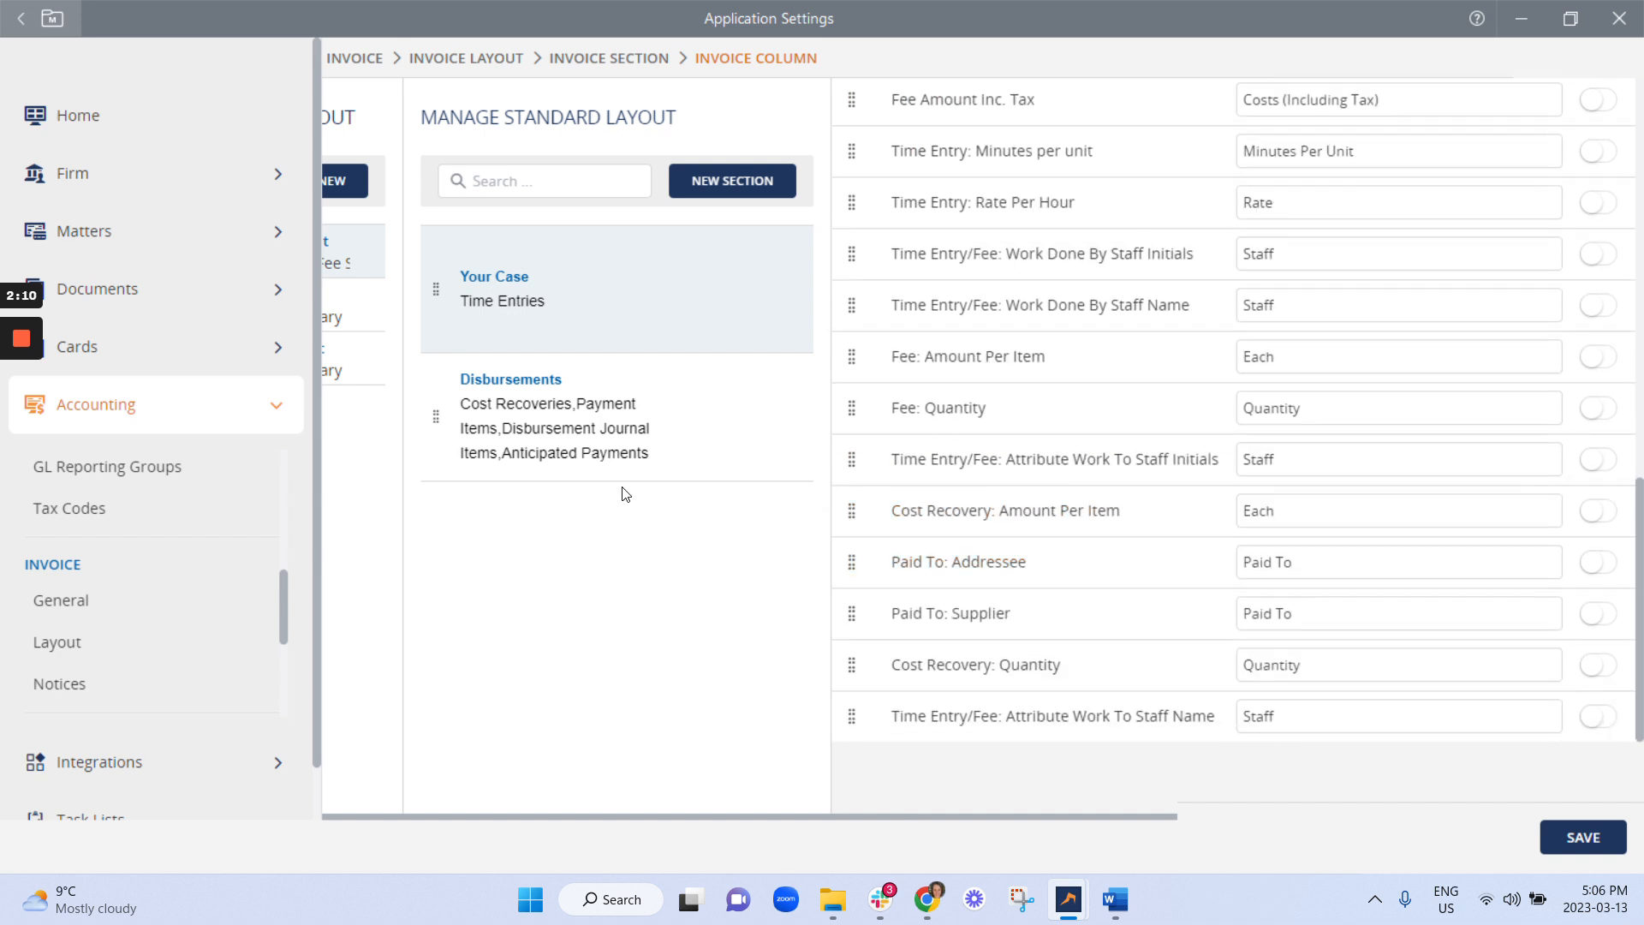
left_click(1581, 837)
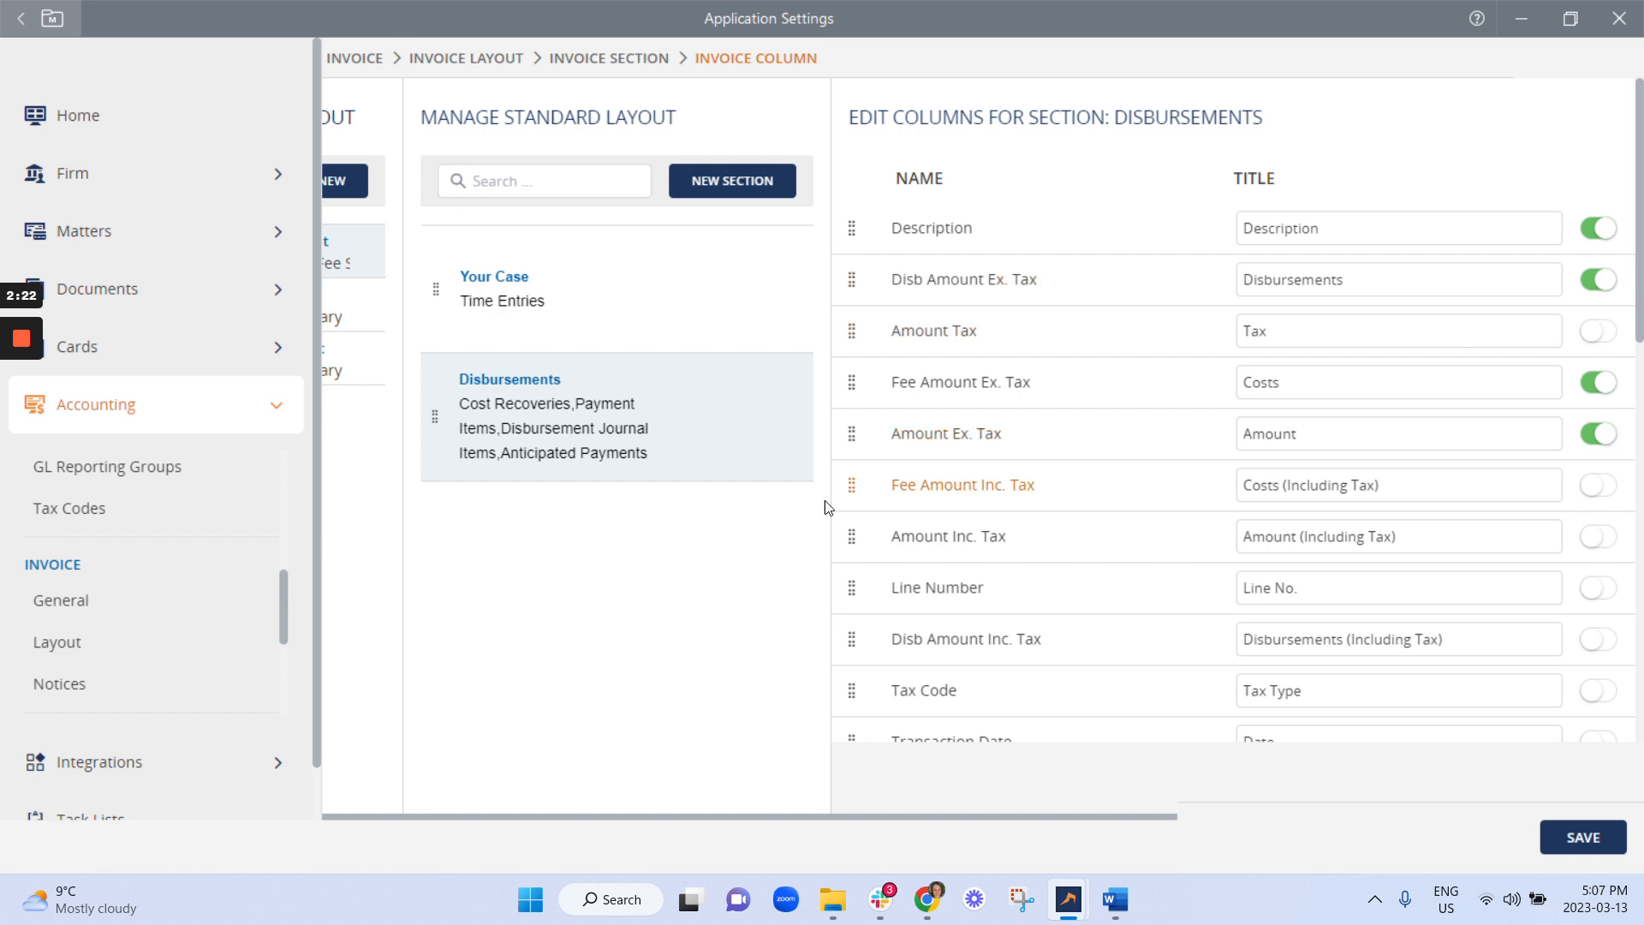
Save the Disbursements section's invoice columns.
scroll(942, 616, "down", 3)
scroll(1456, 668, "down", 3)
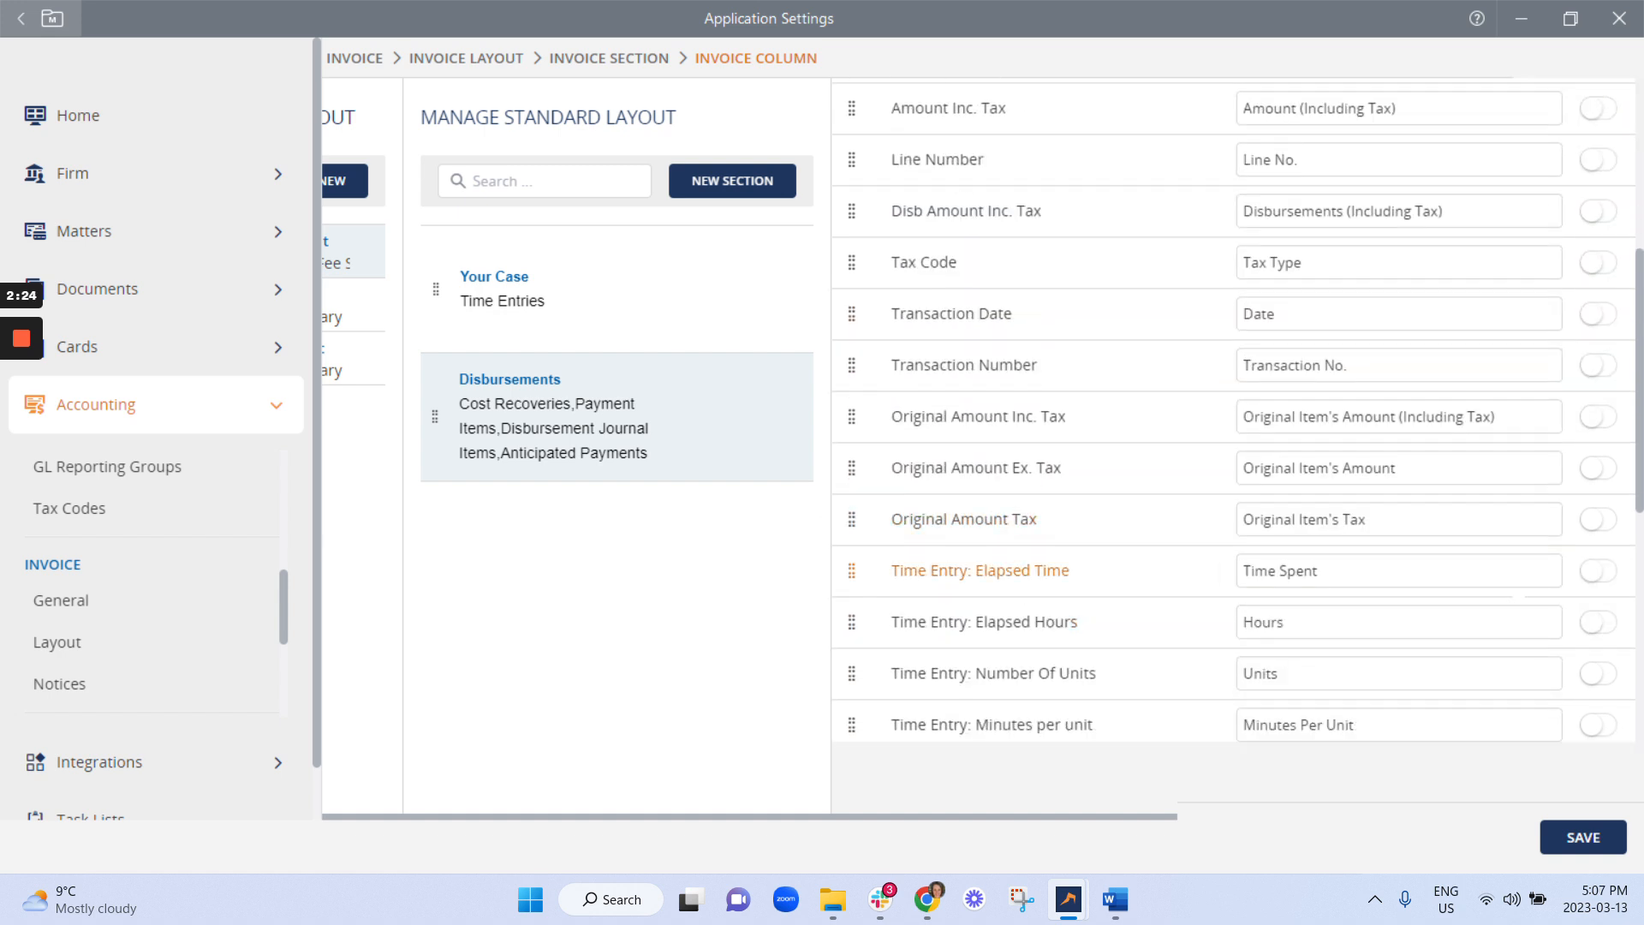
left_click(1583, 838)
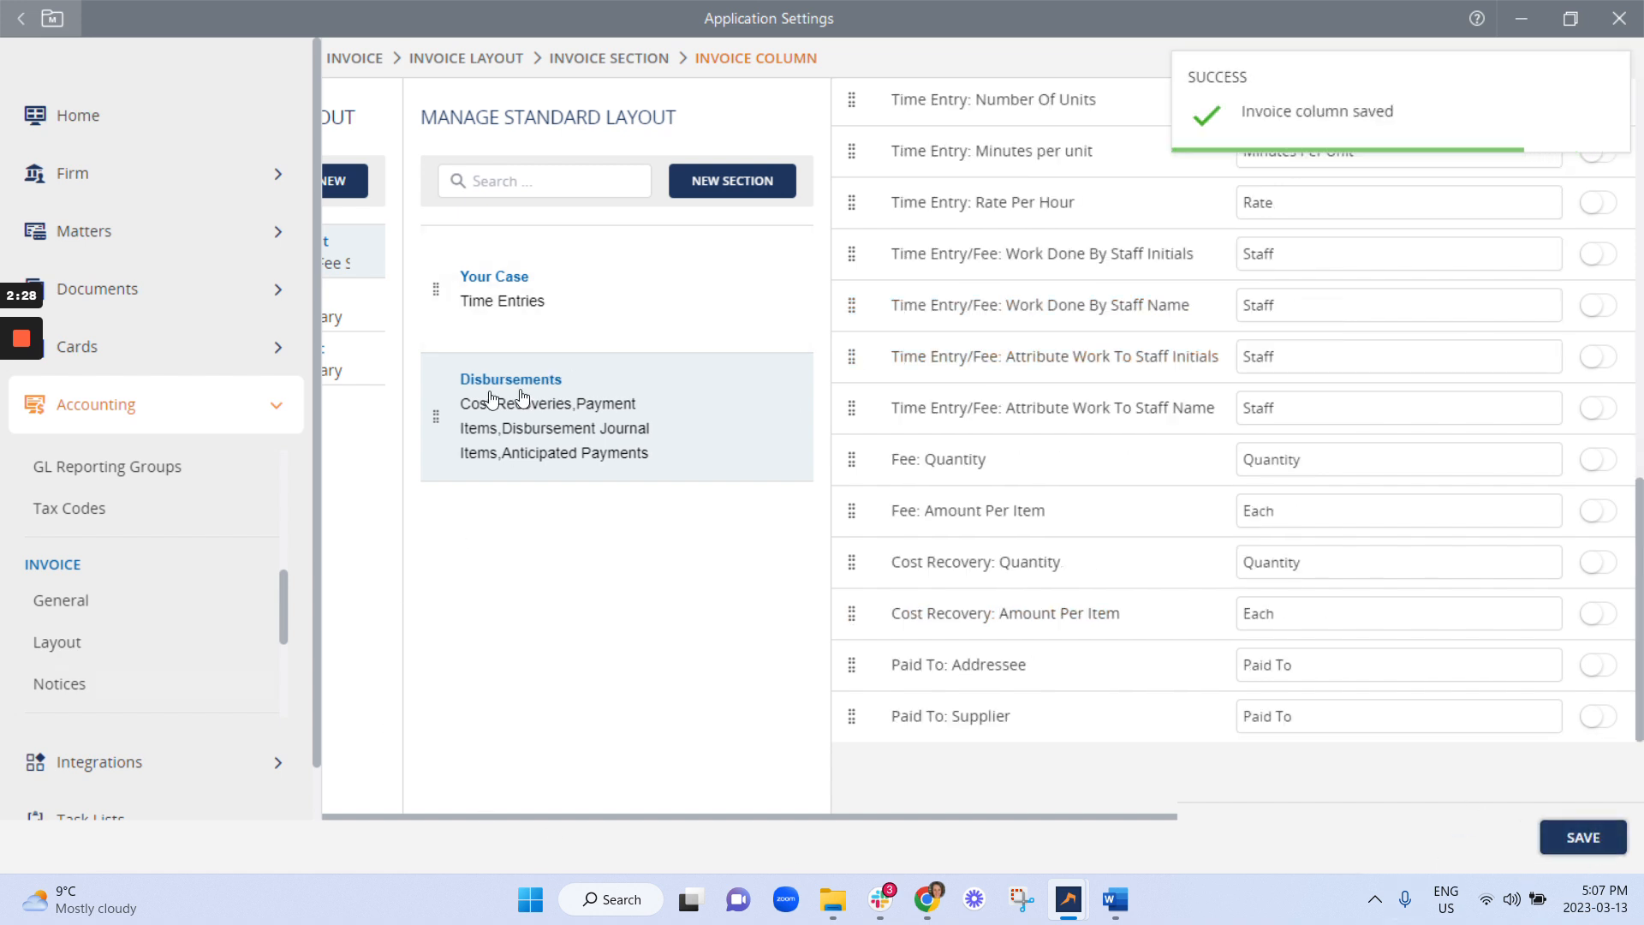
left_click_drag(586, 816, 295, 825)
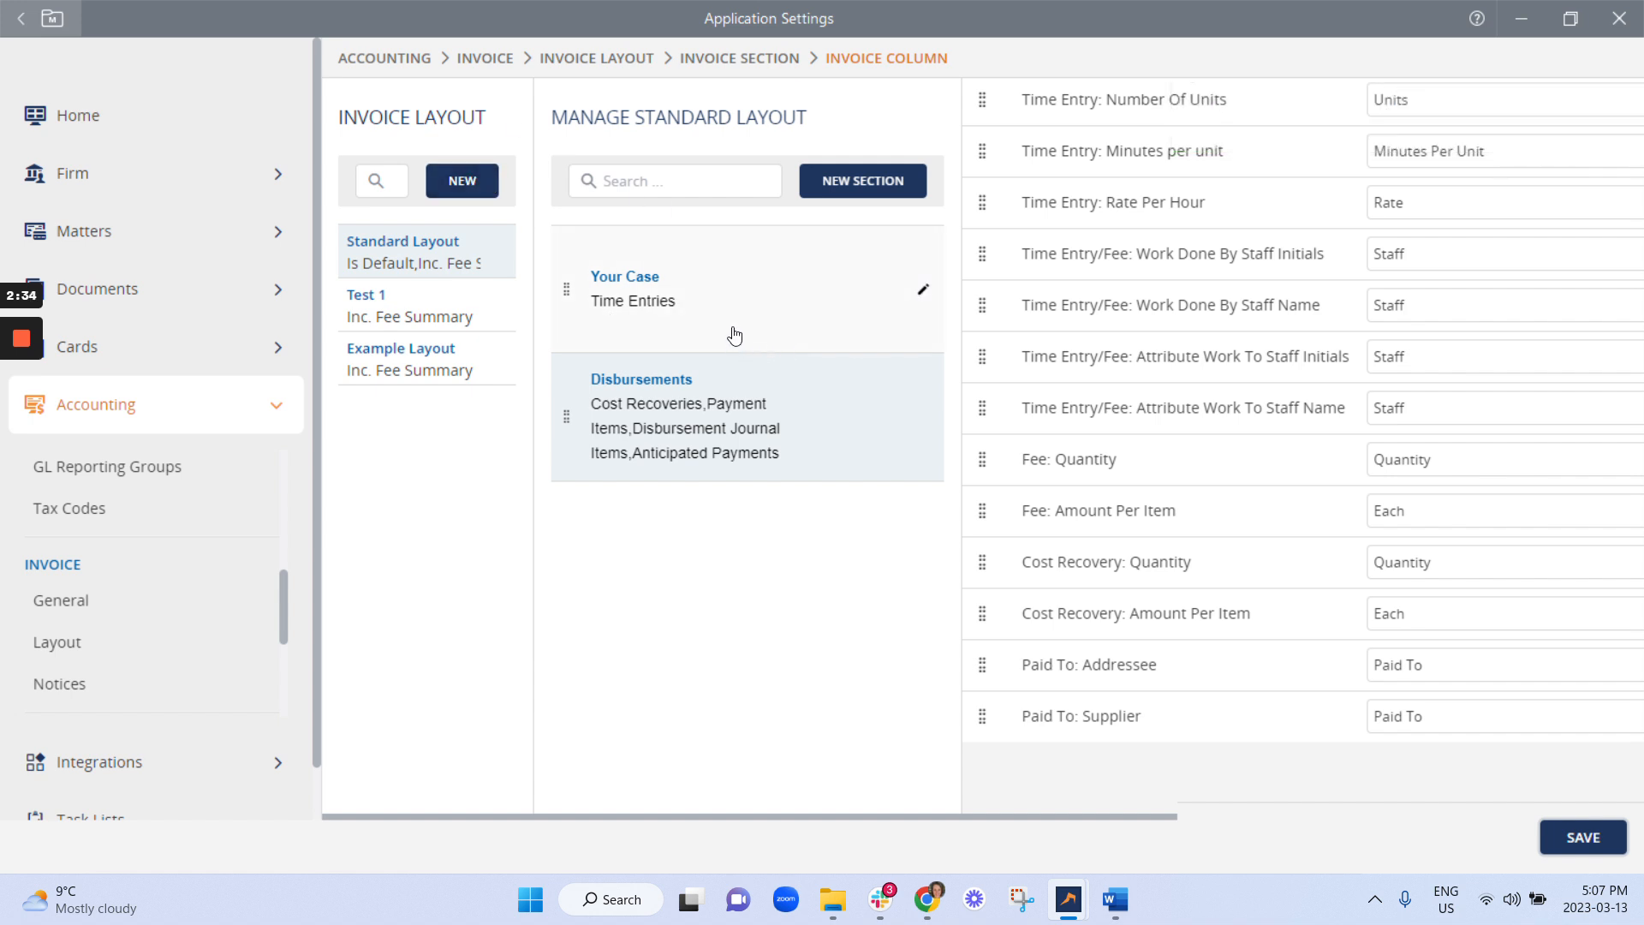
Review Standard Layout's settings without changes, then minimise Application Settings back to the Matter List.
right_click(458, 268)
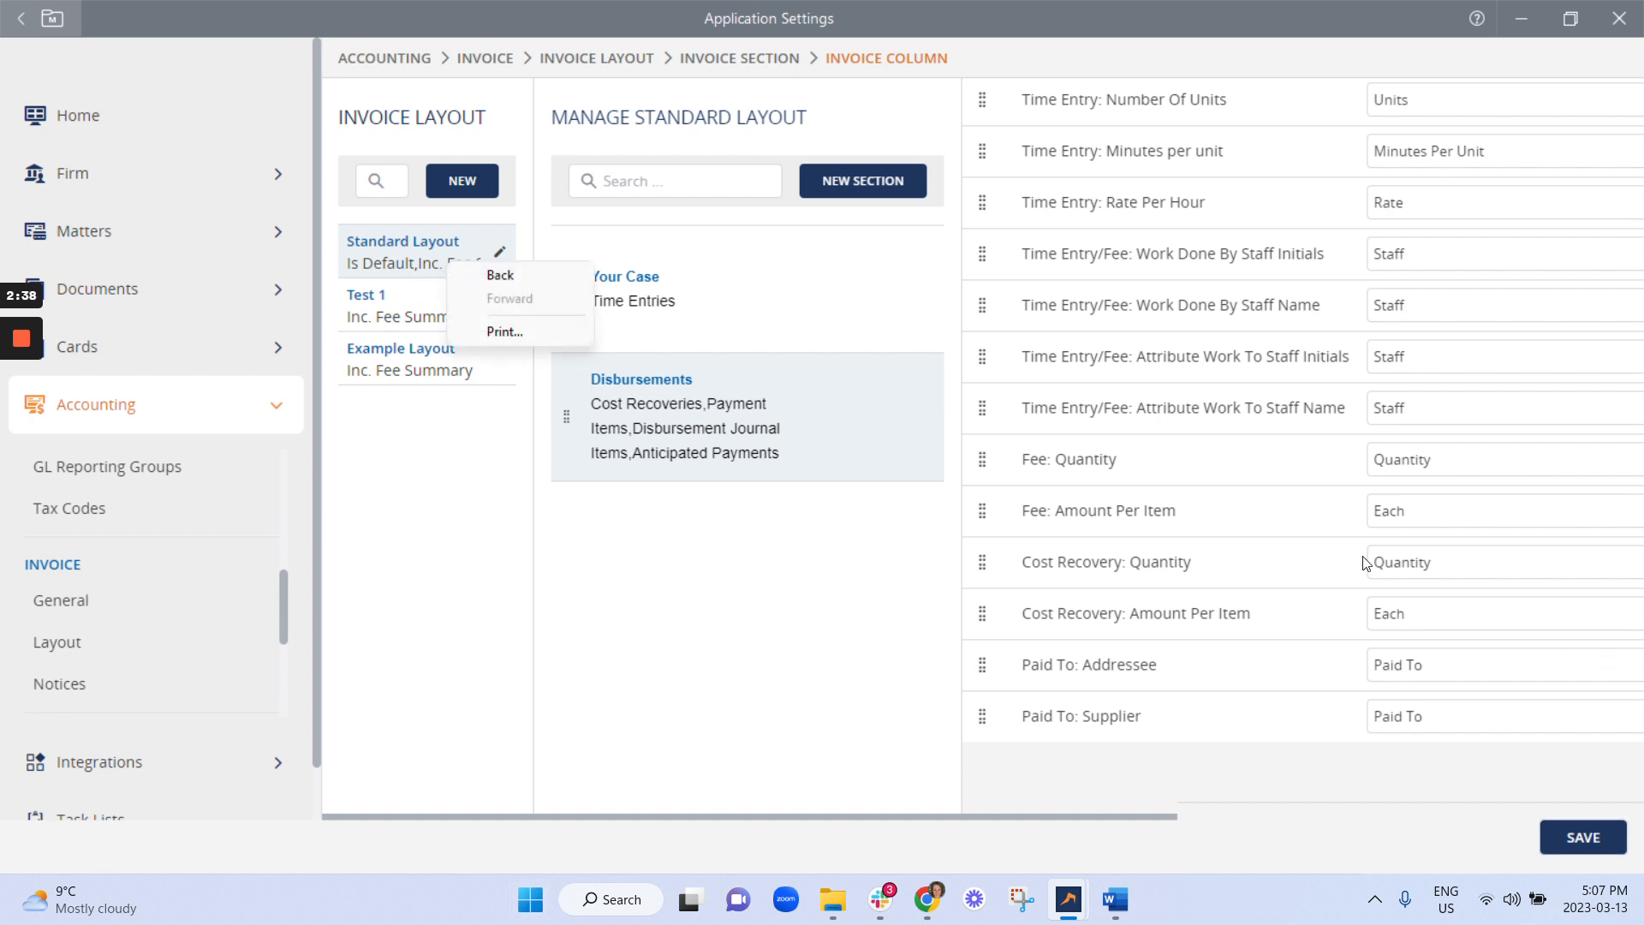
left_click(866, 786)
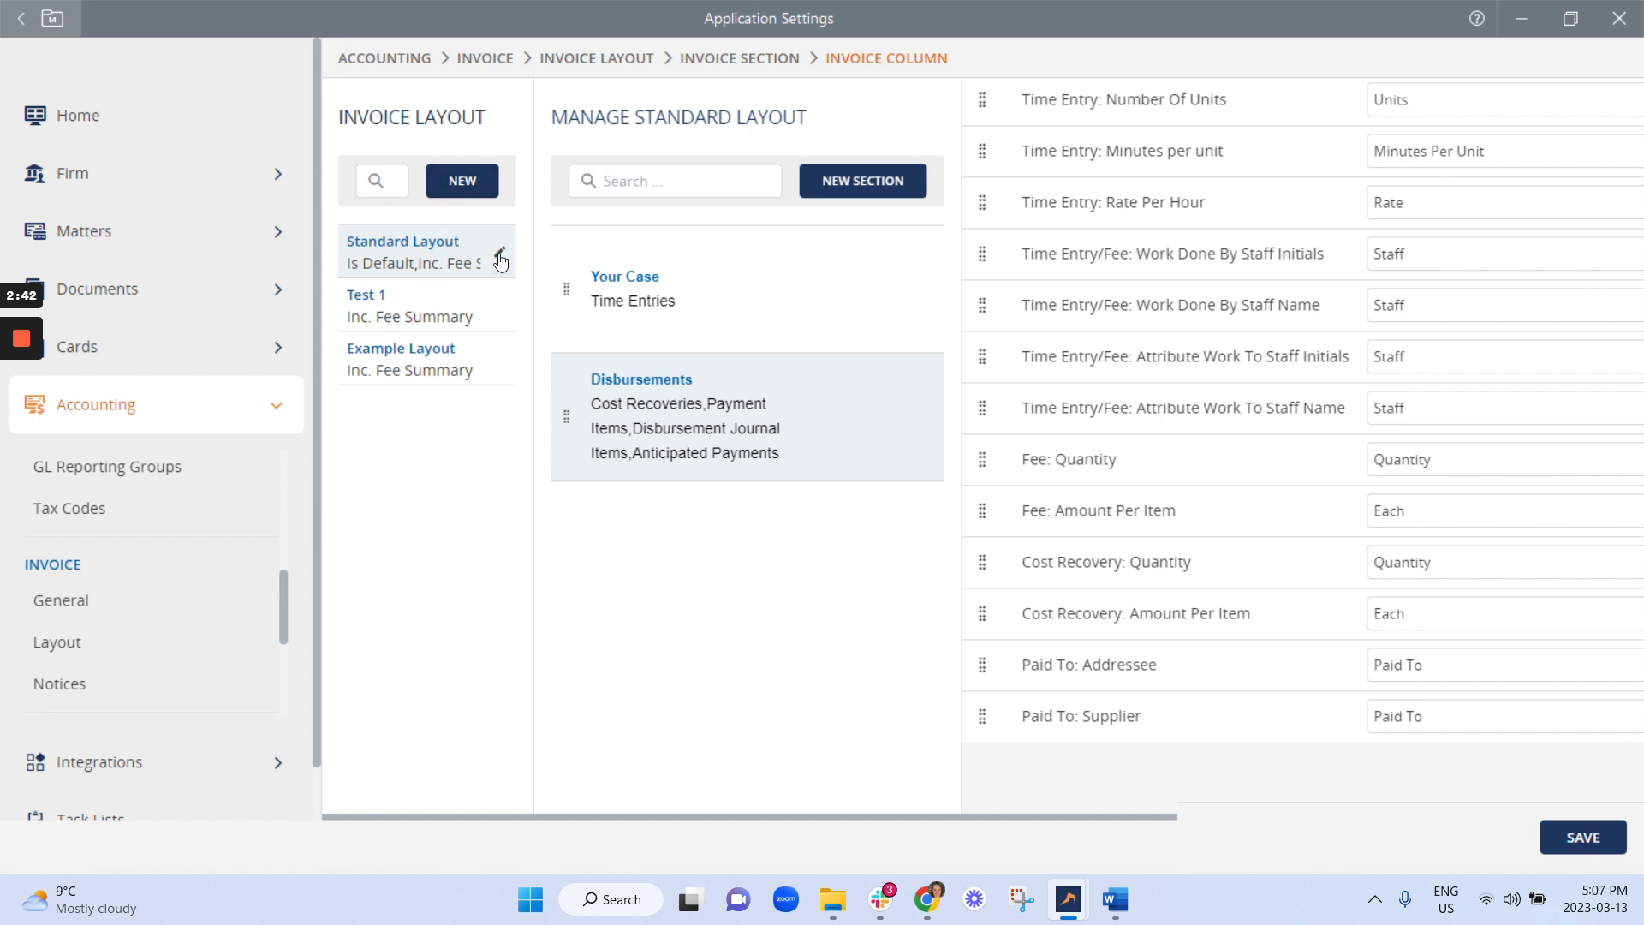
left_click(497, 260)
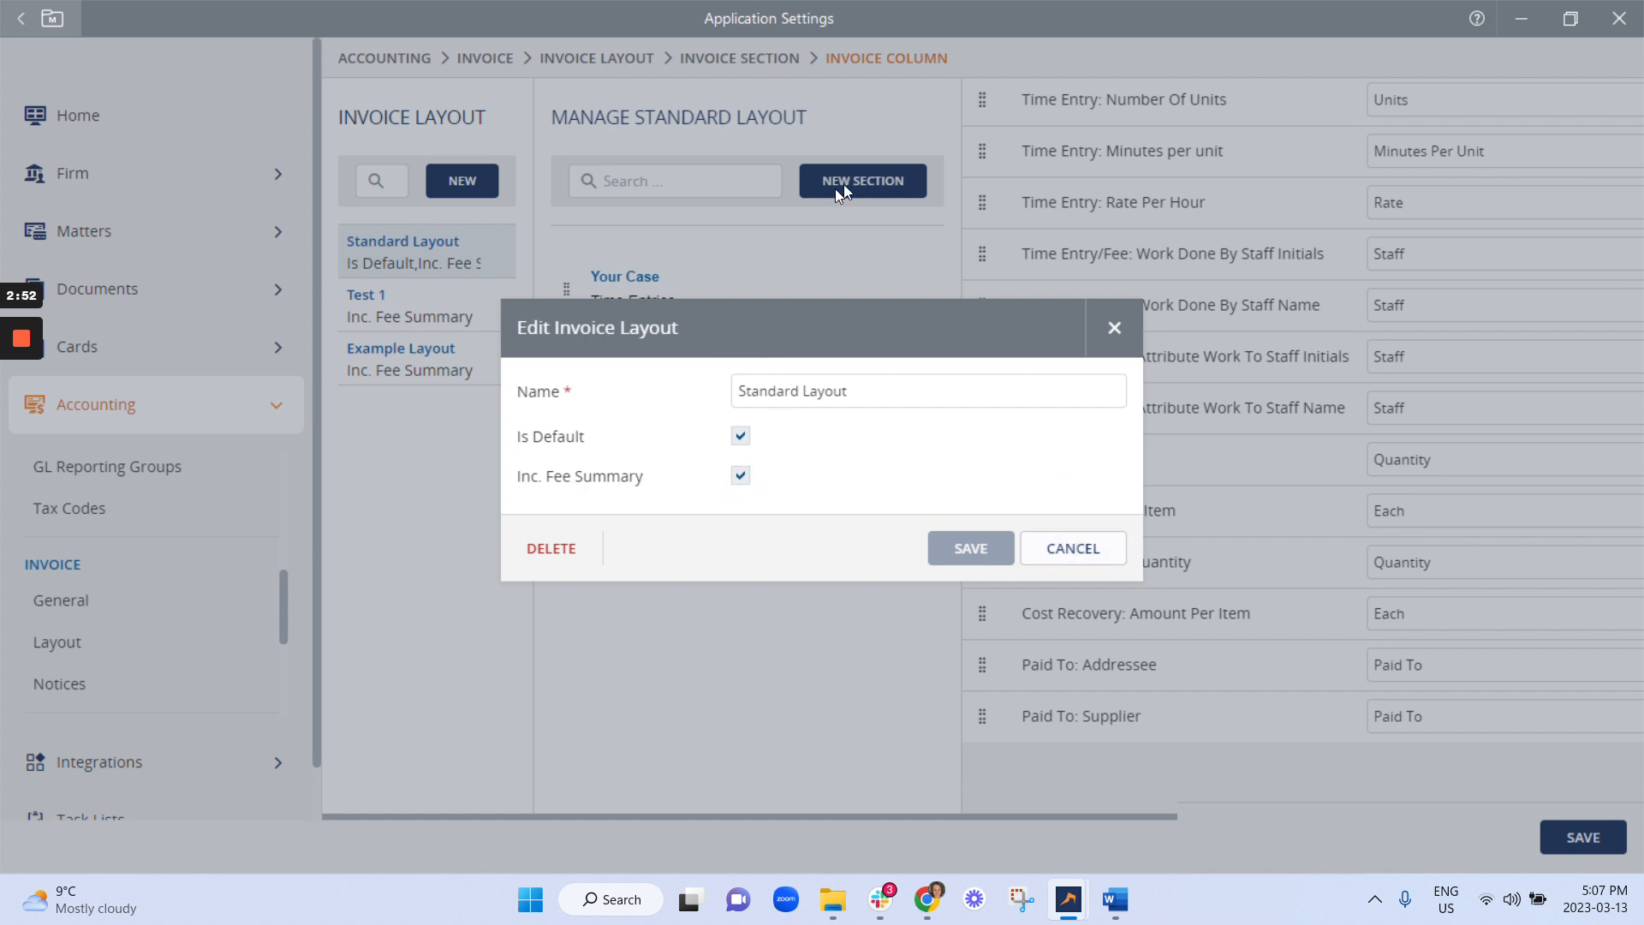
left_click(1074, 548)
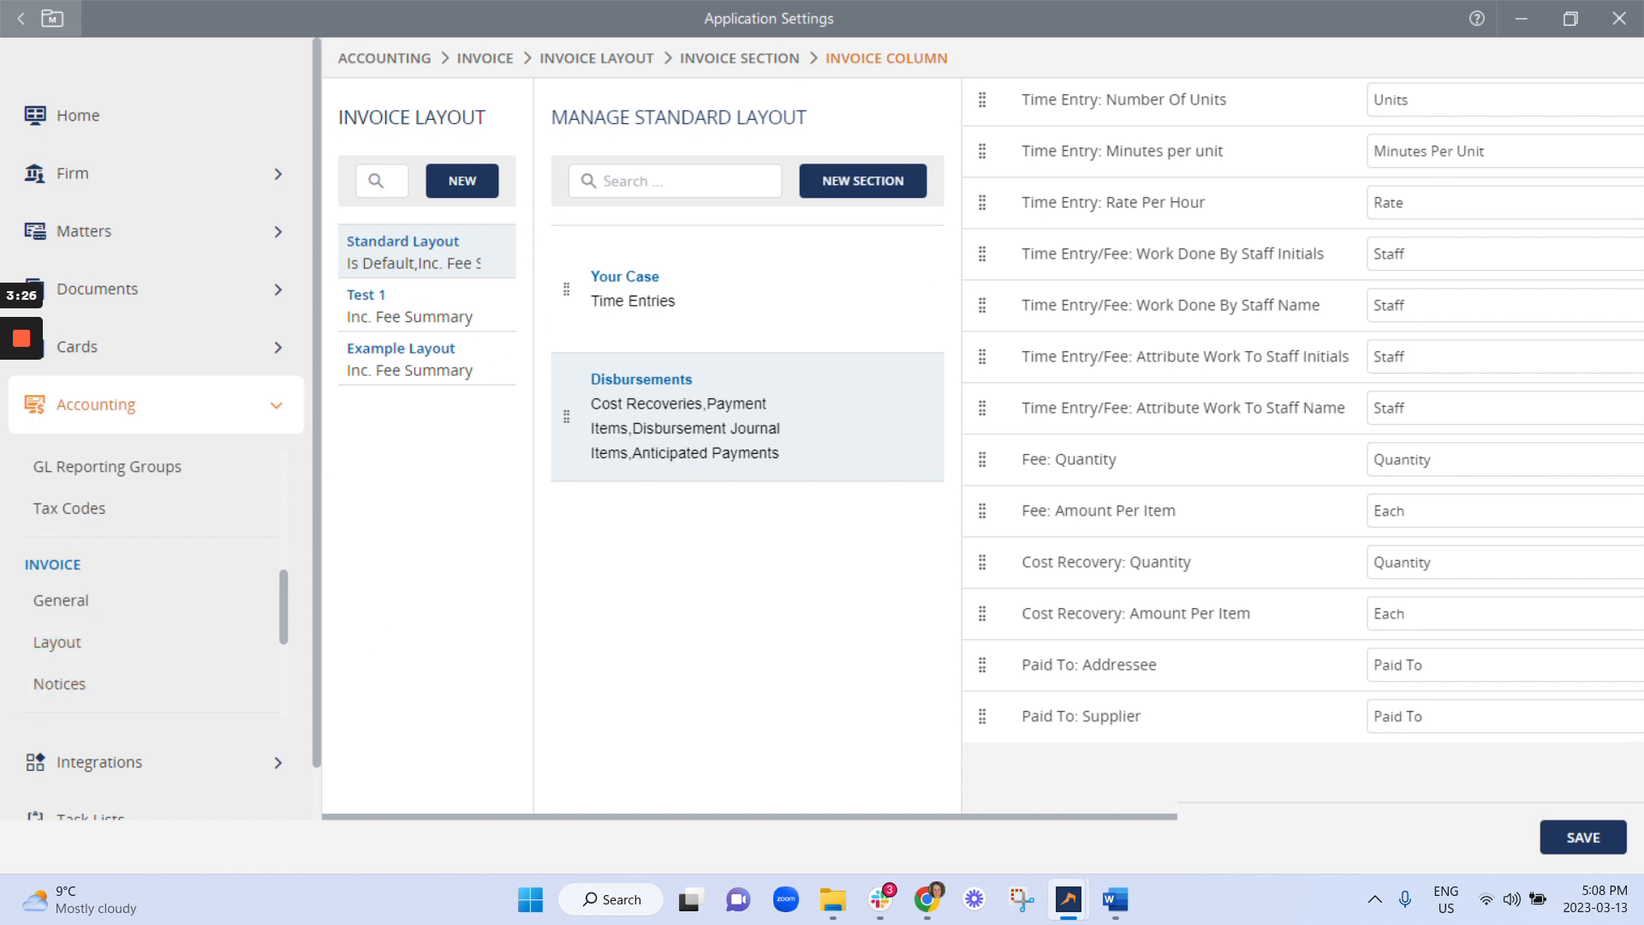
left_click(1518, 22)
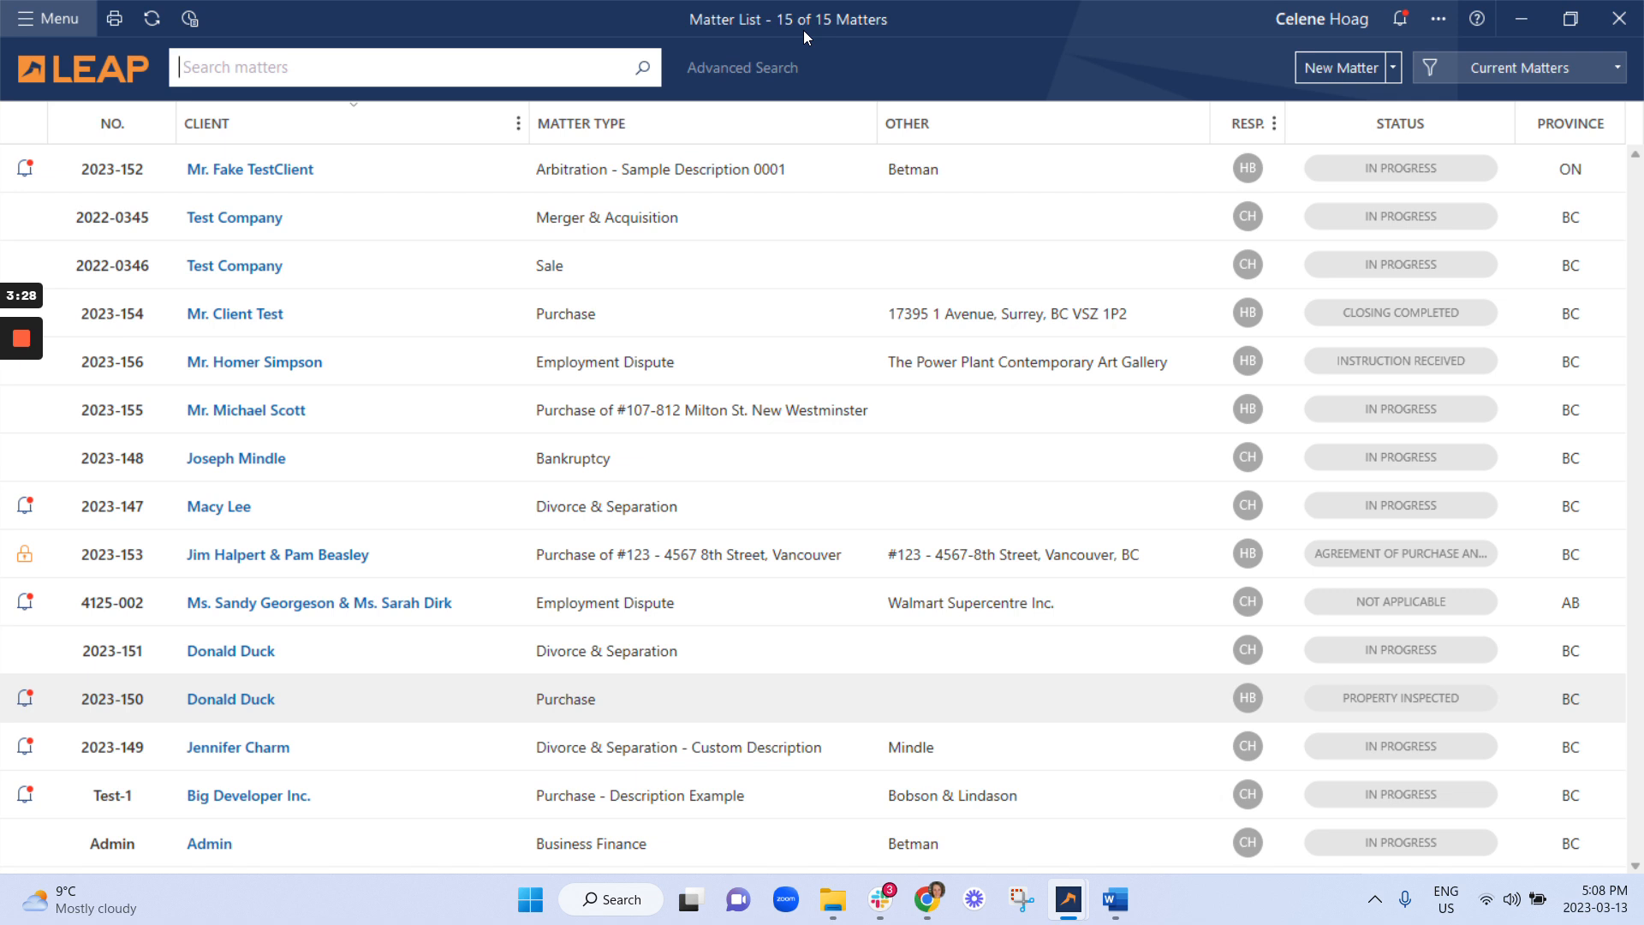
Open the Property Inspected Purchase matter, dismiss the critical date notice, and show Forms & Precedents.
left_click(572, 700)
double_click(574, 700)
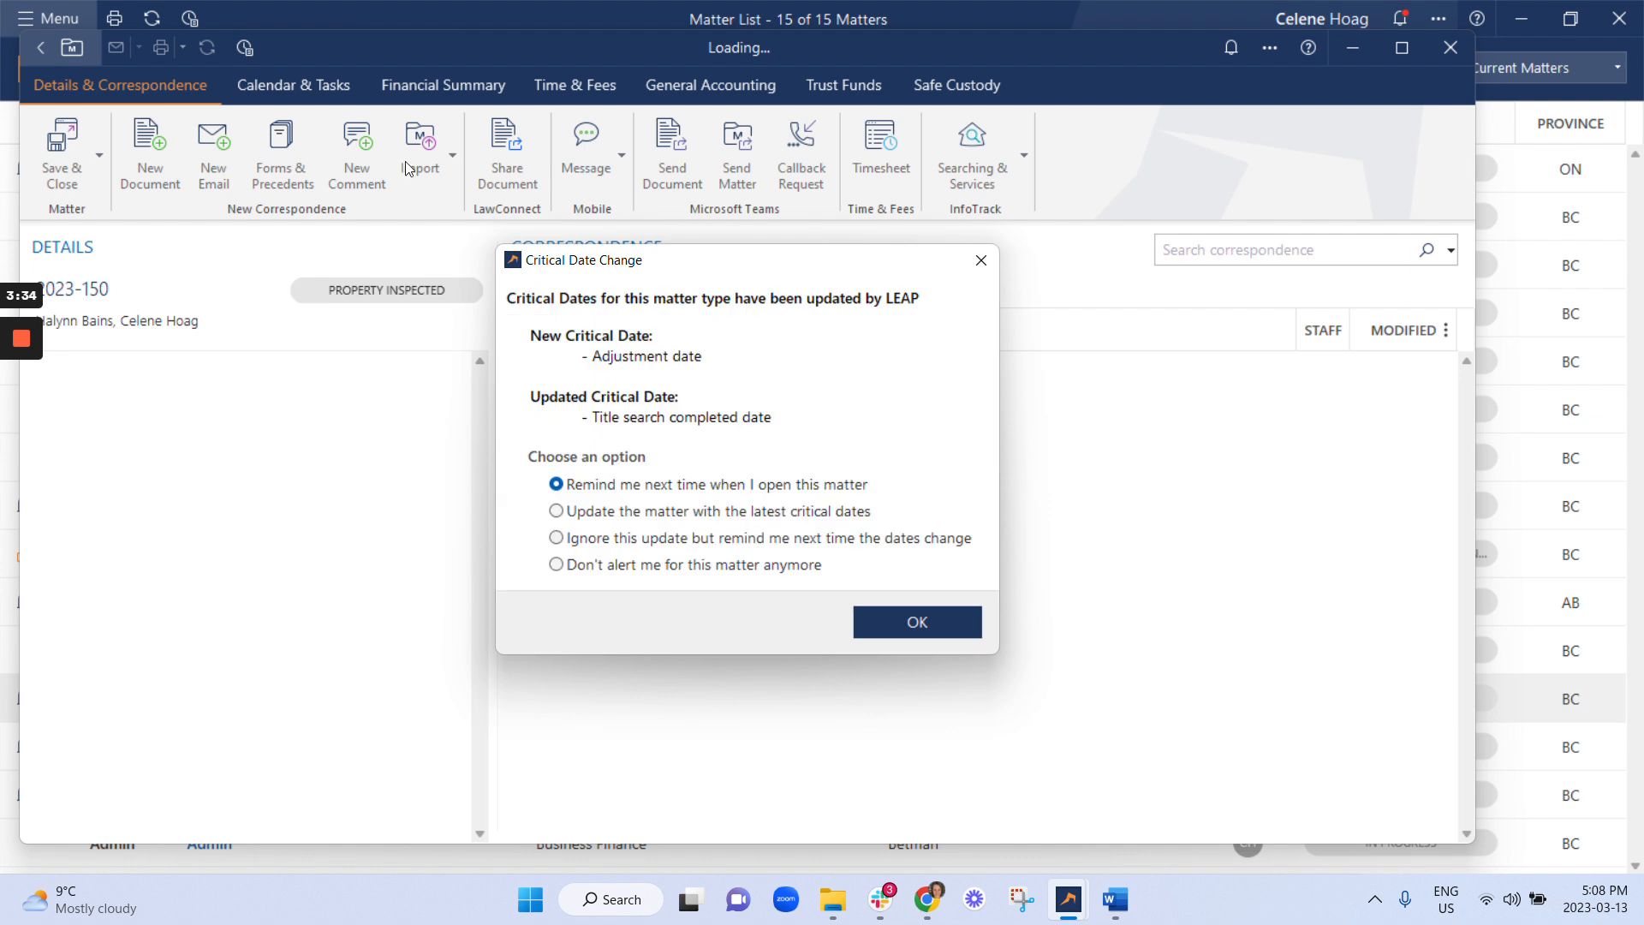
left_click(917, 620)
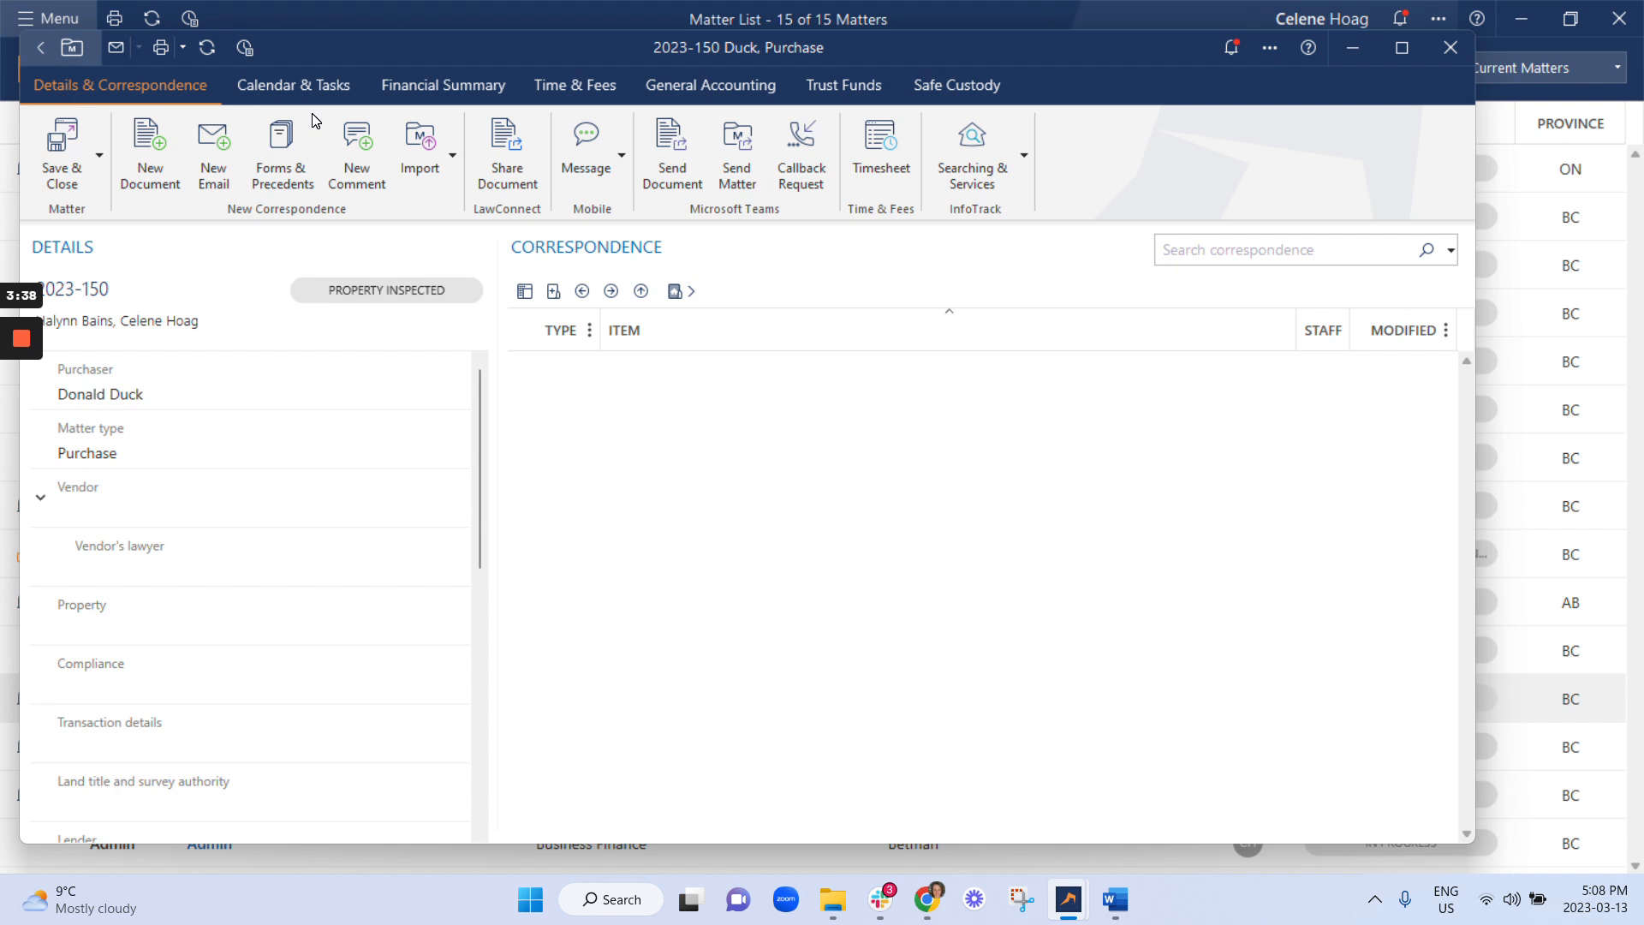
left_click(293, 151)
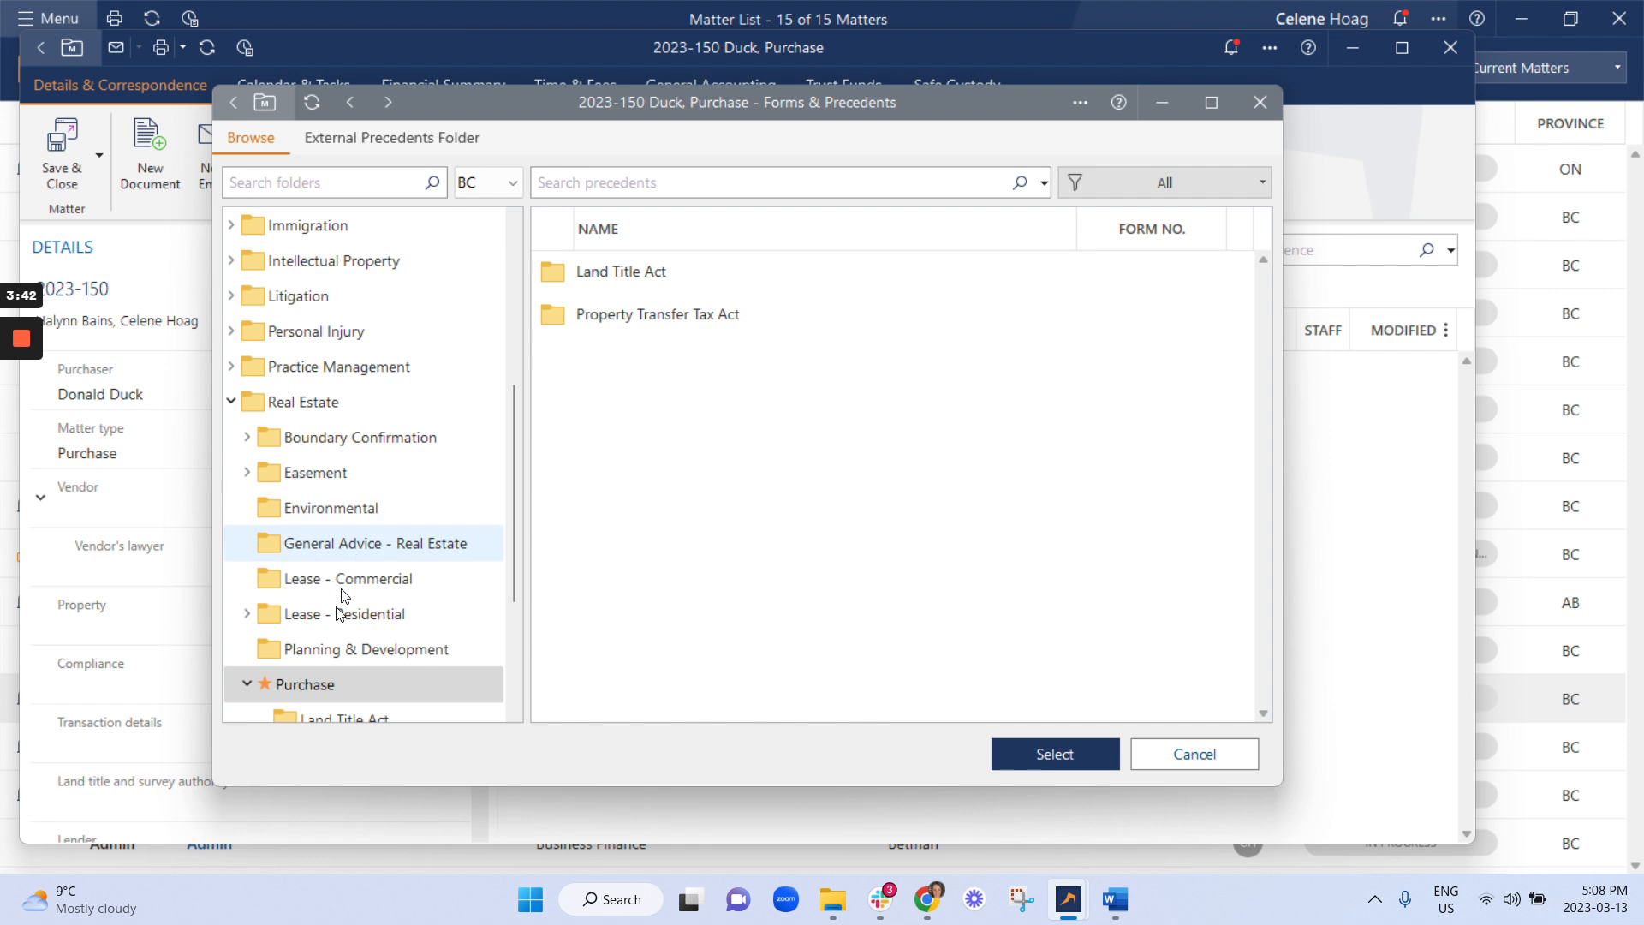
Browse Practice Management > Accounting > Accounting to find the invoice precedents.
left_click(325, 368)
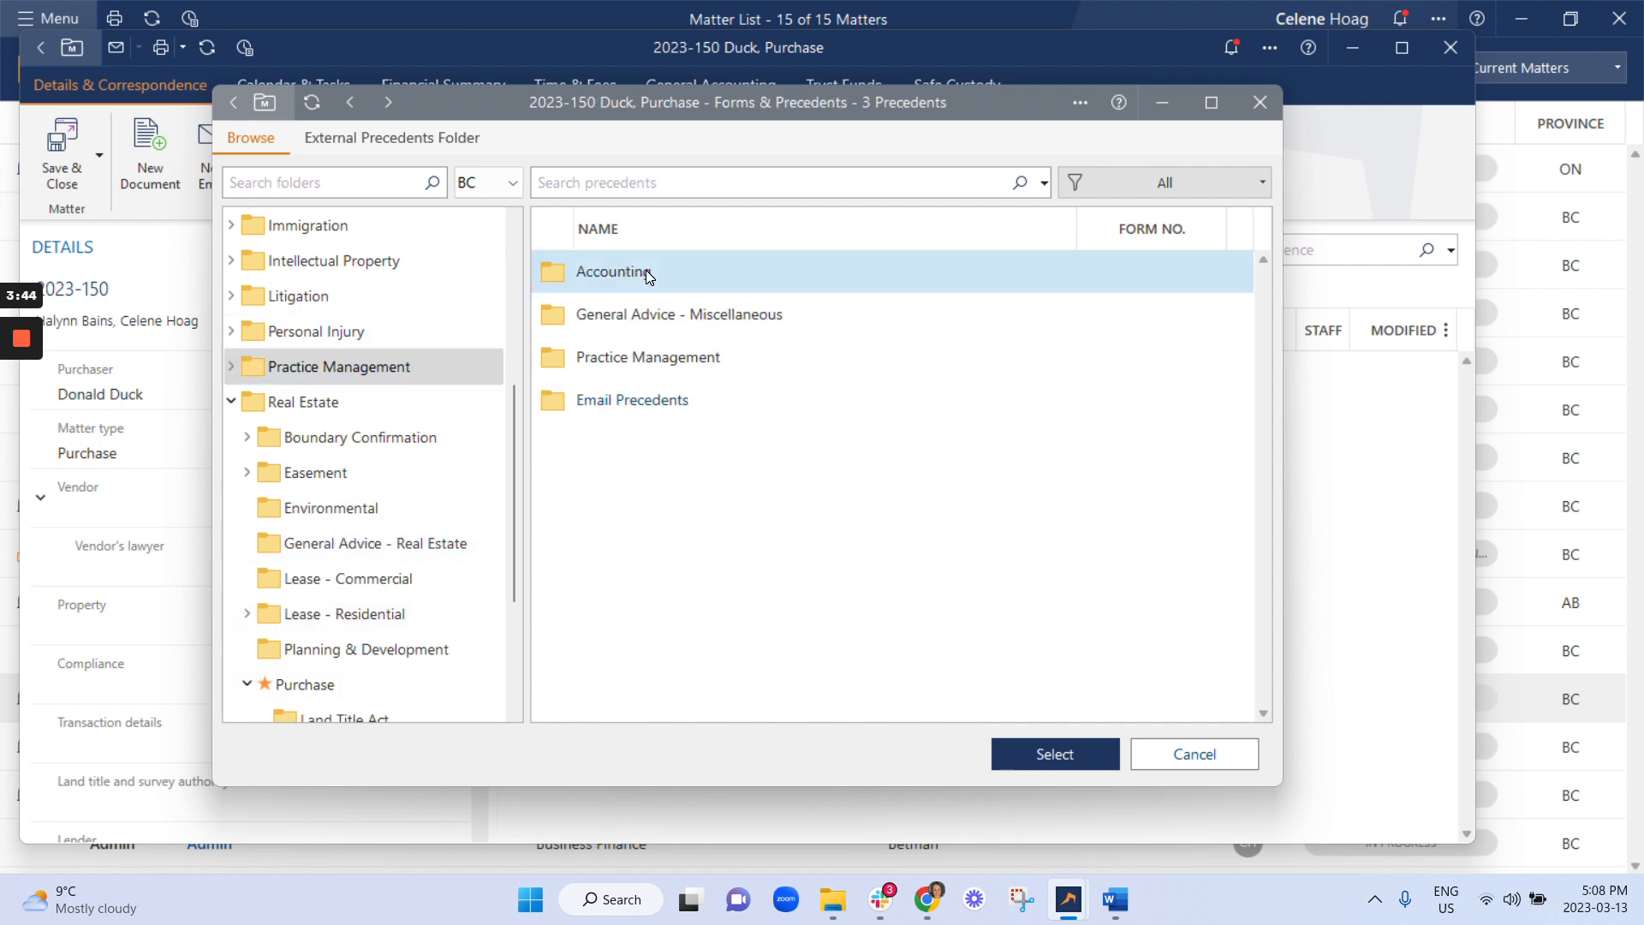
double_click(646, 270)
double_click(646, 271)
scroll(696, 505, "down", 7)
scroll(696, 505, "up", 7)
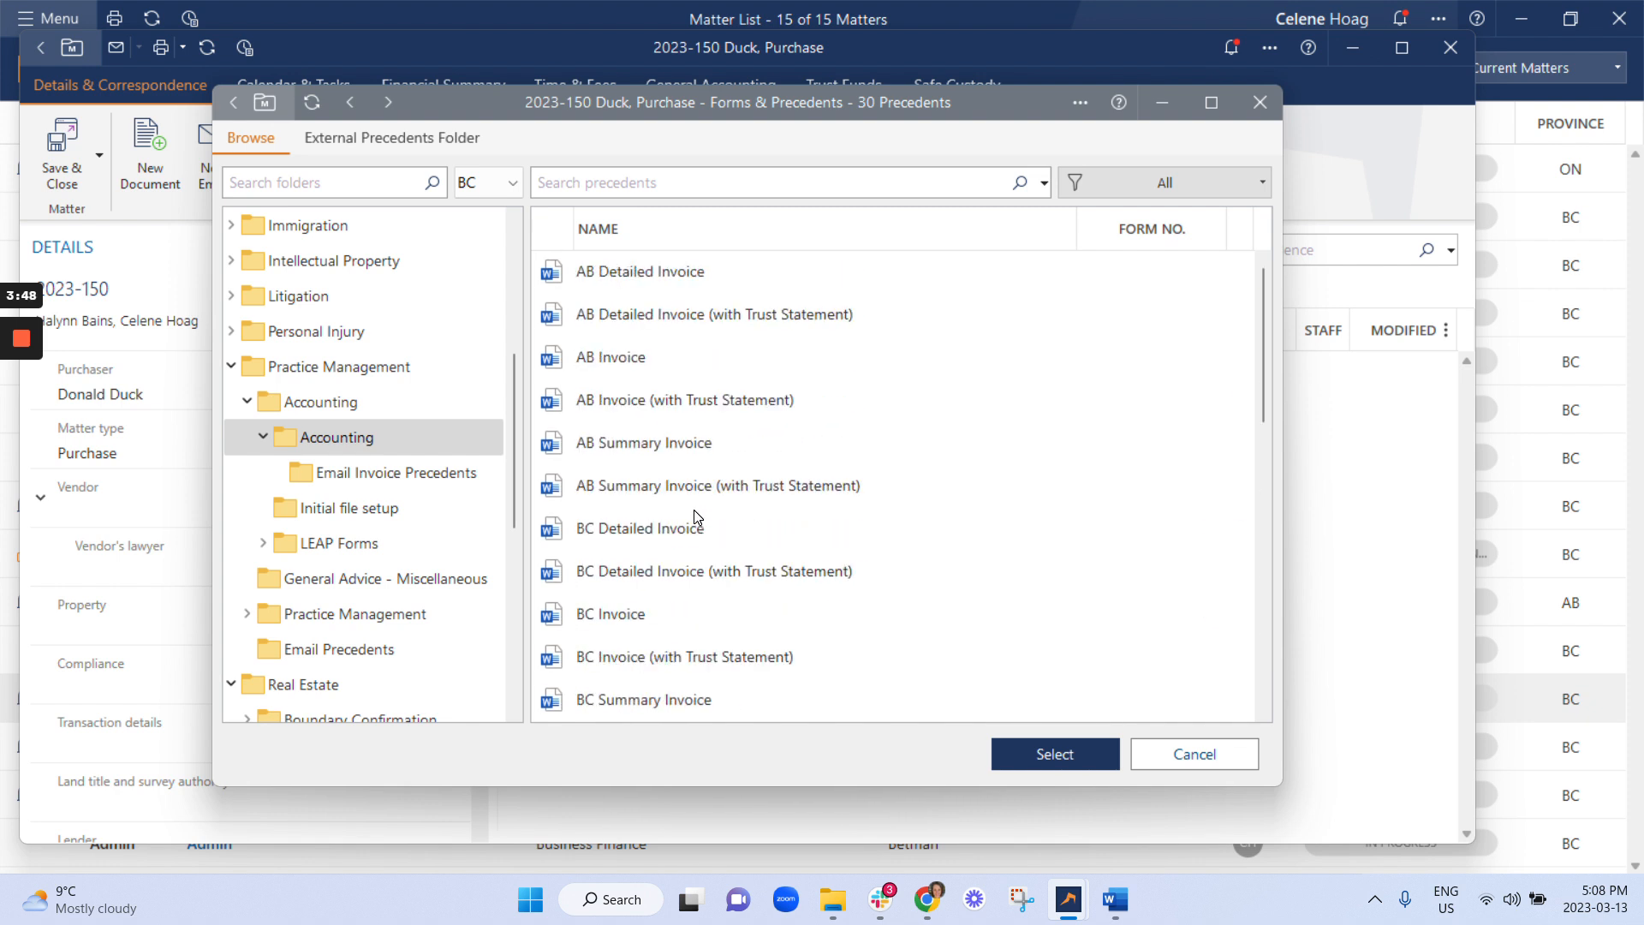
scroll(723, 514, "down", 2)
scroll(645, 656, "down", 1)
scroll(649, 531, "up", 3)
scroll(685, 514, "down", 6)
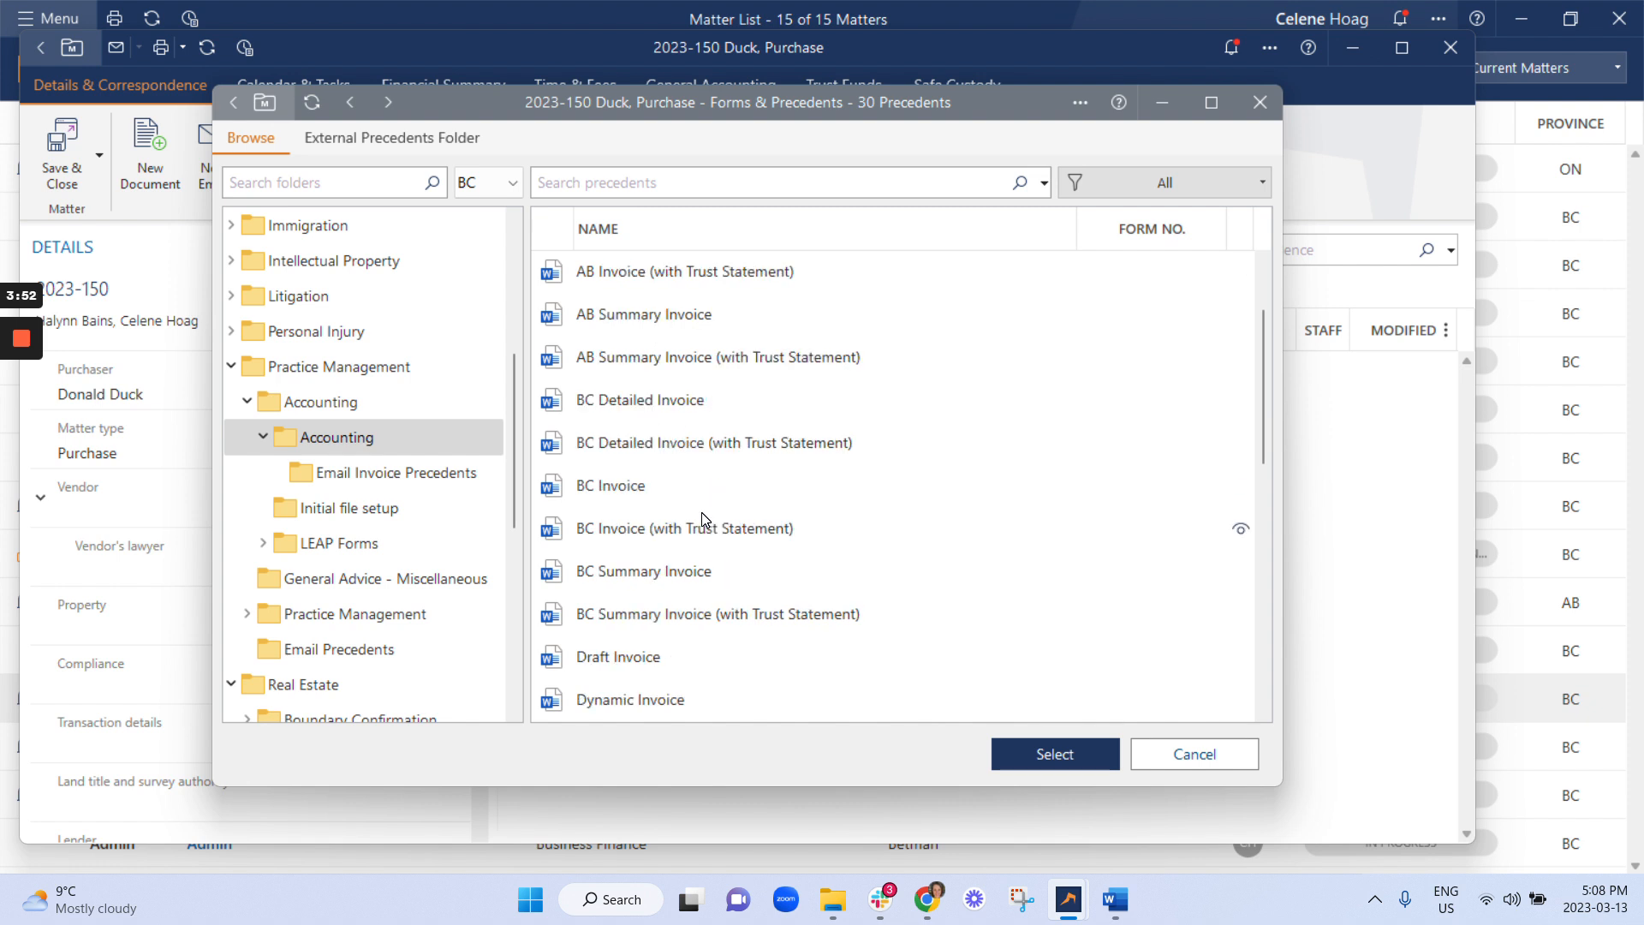
scroll(685, 445, "up", 1)
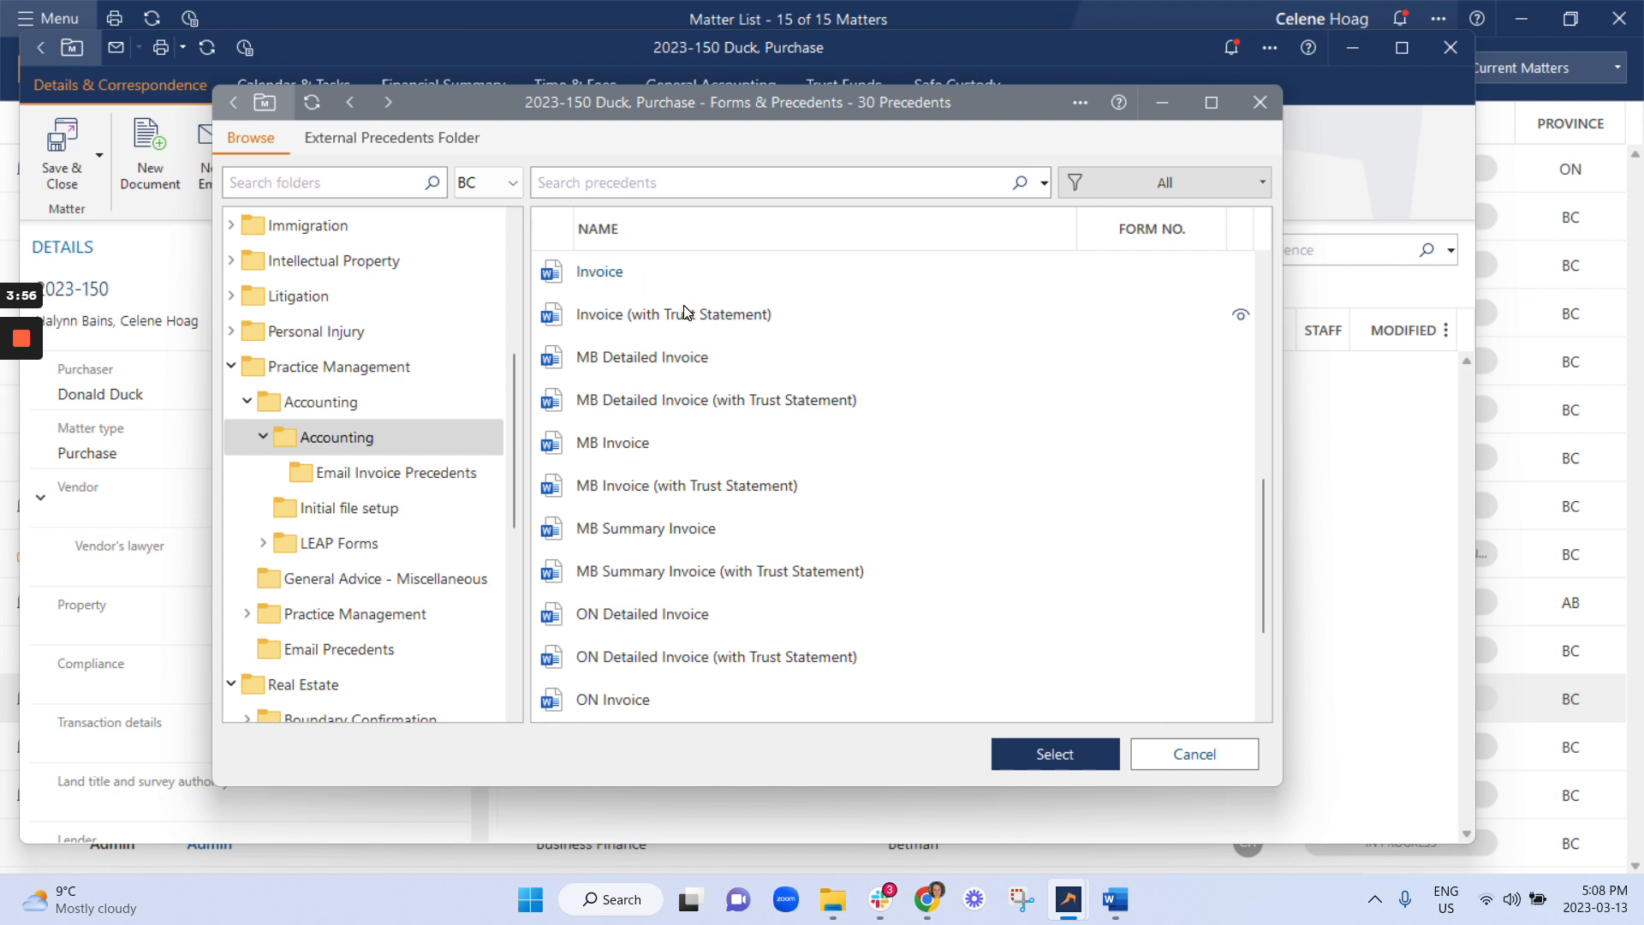
scroll(685, 324, "up", 1)
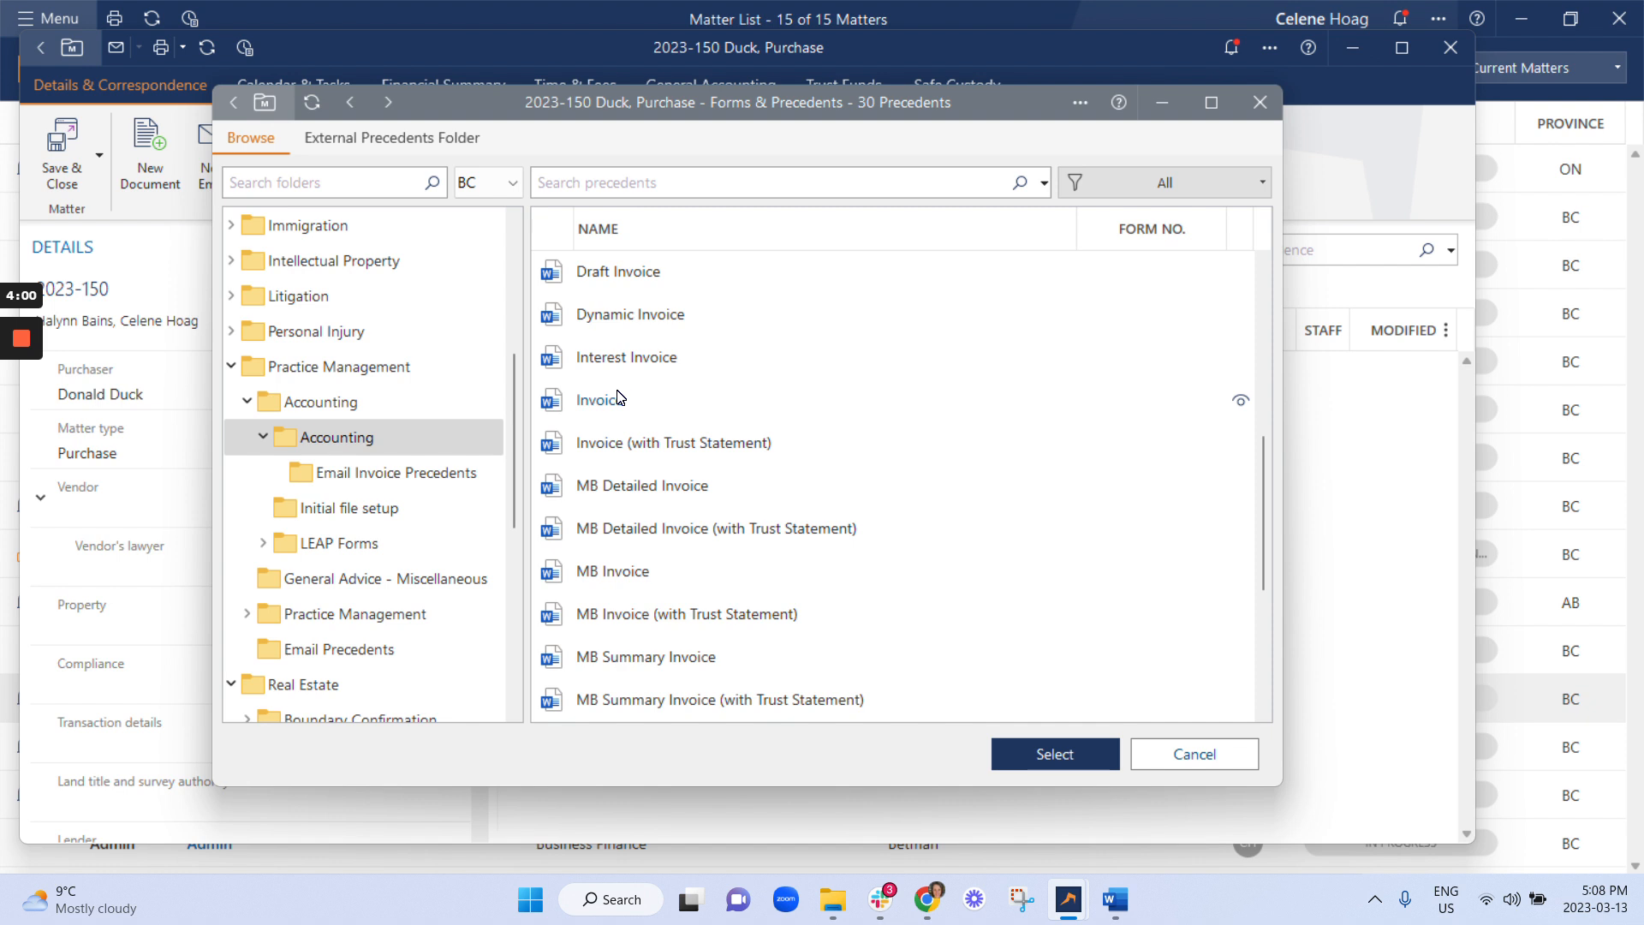
Duplicate the Invoice (with Trust Statement) precedent.
left_click(629, 453)
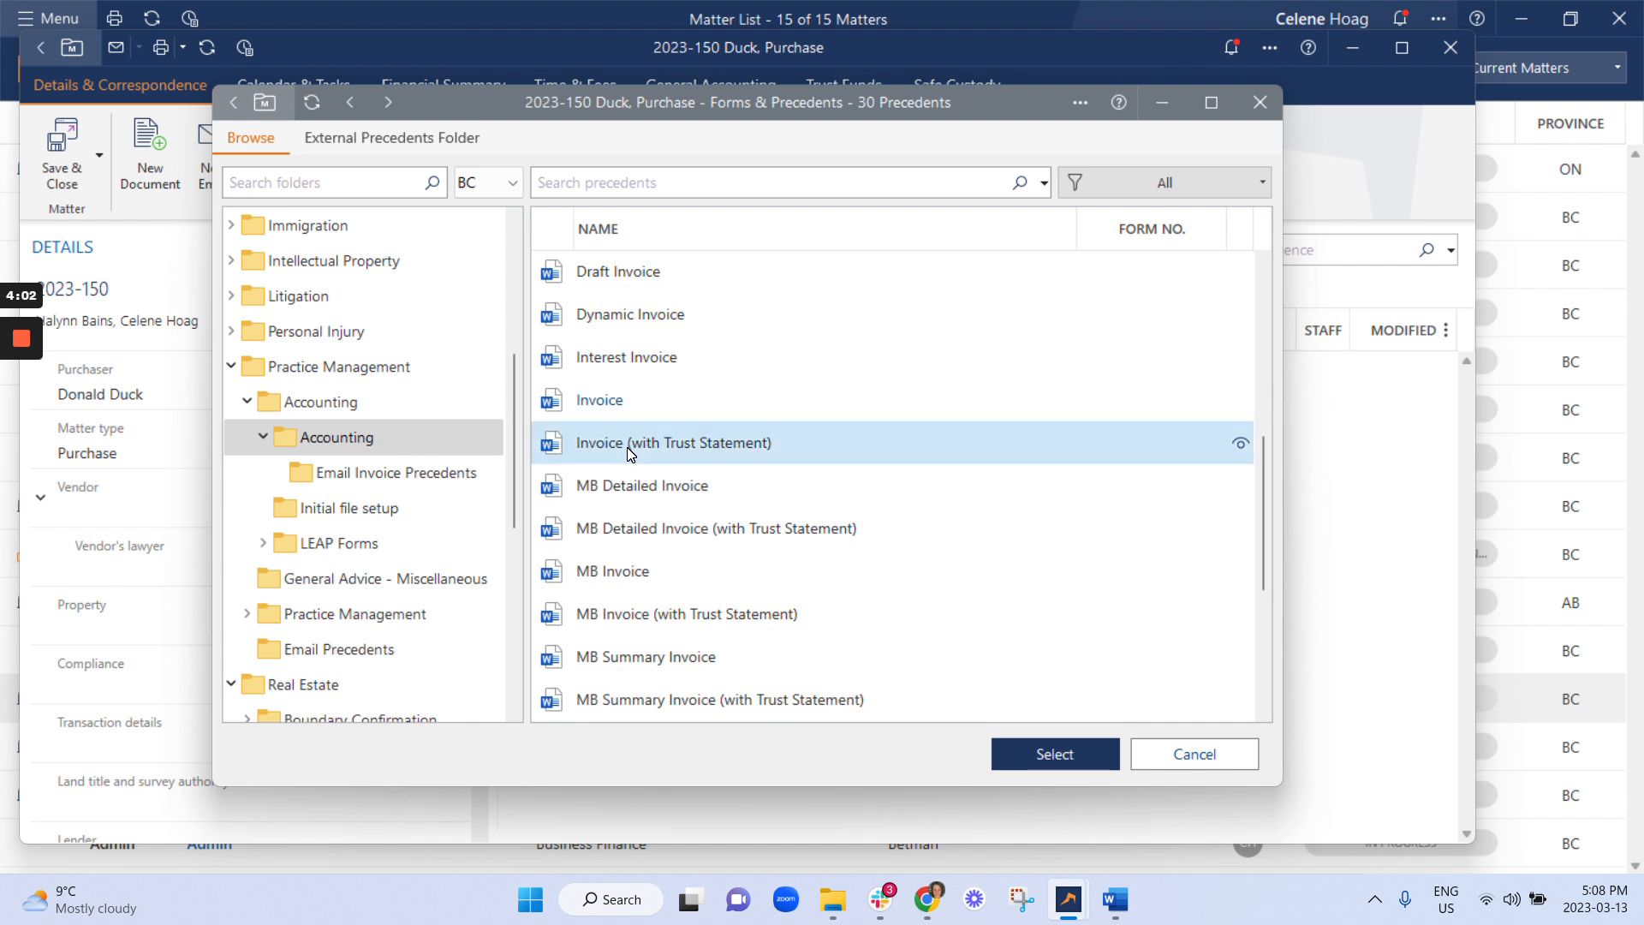
right_click(629, 453)
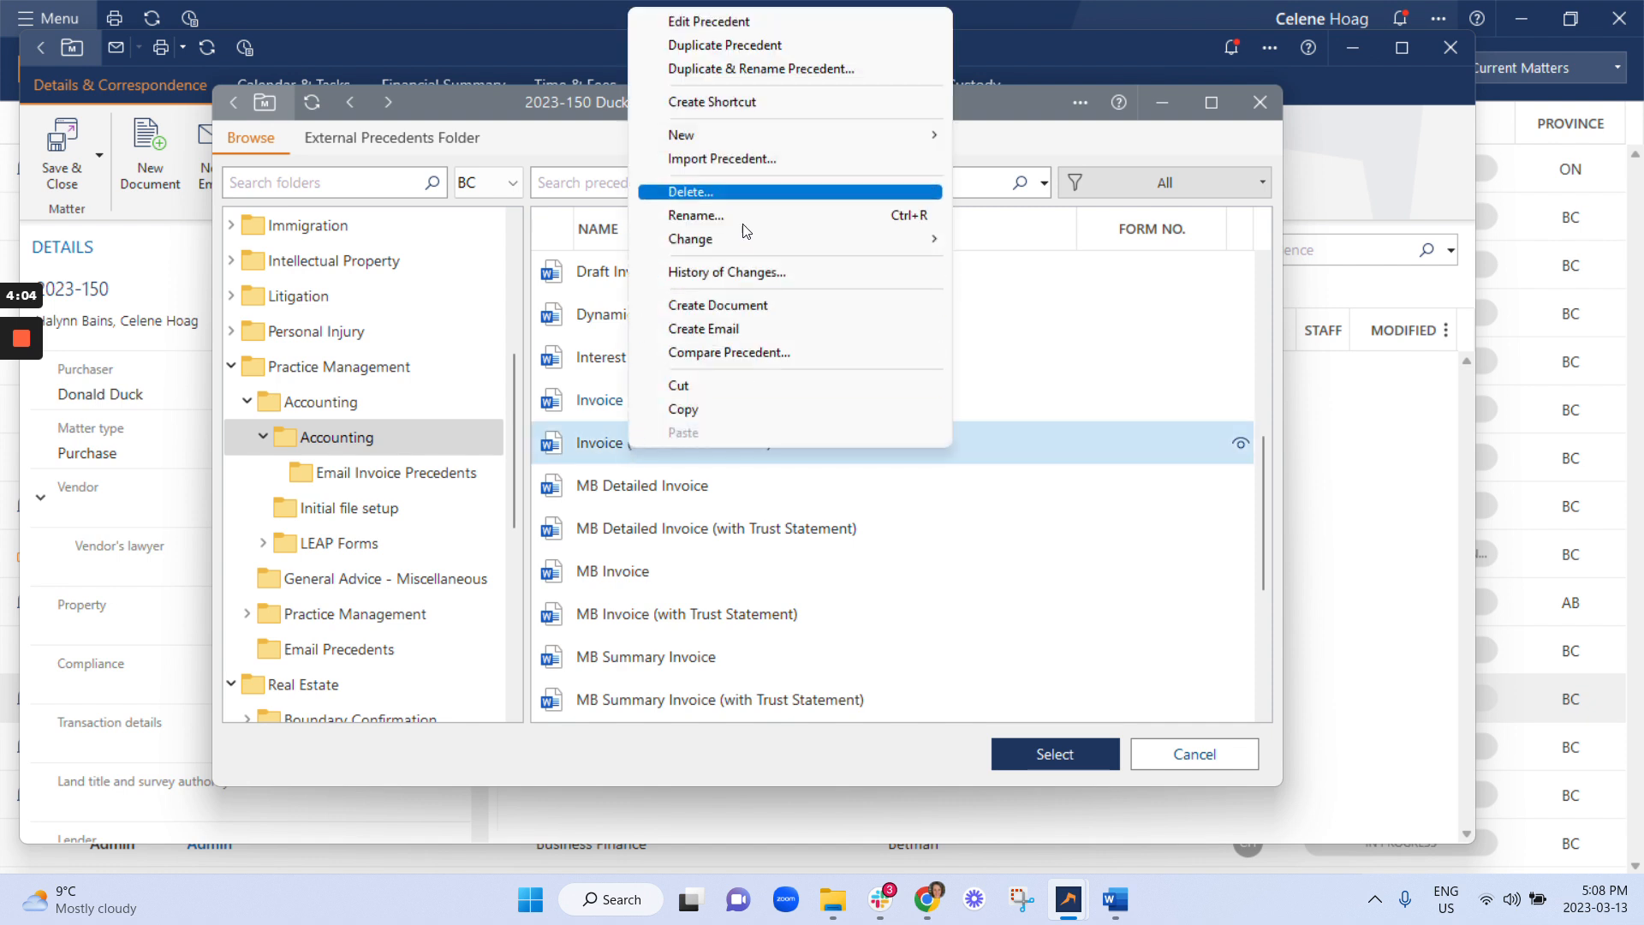
left_click(1085, 345)
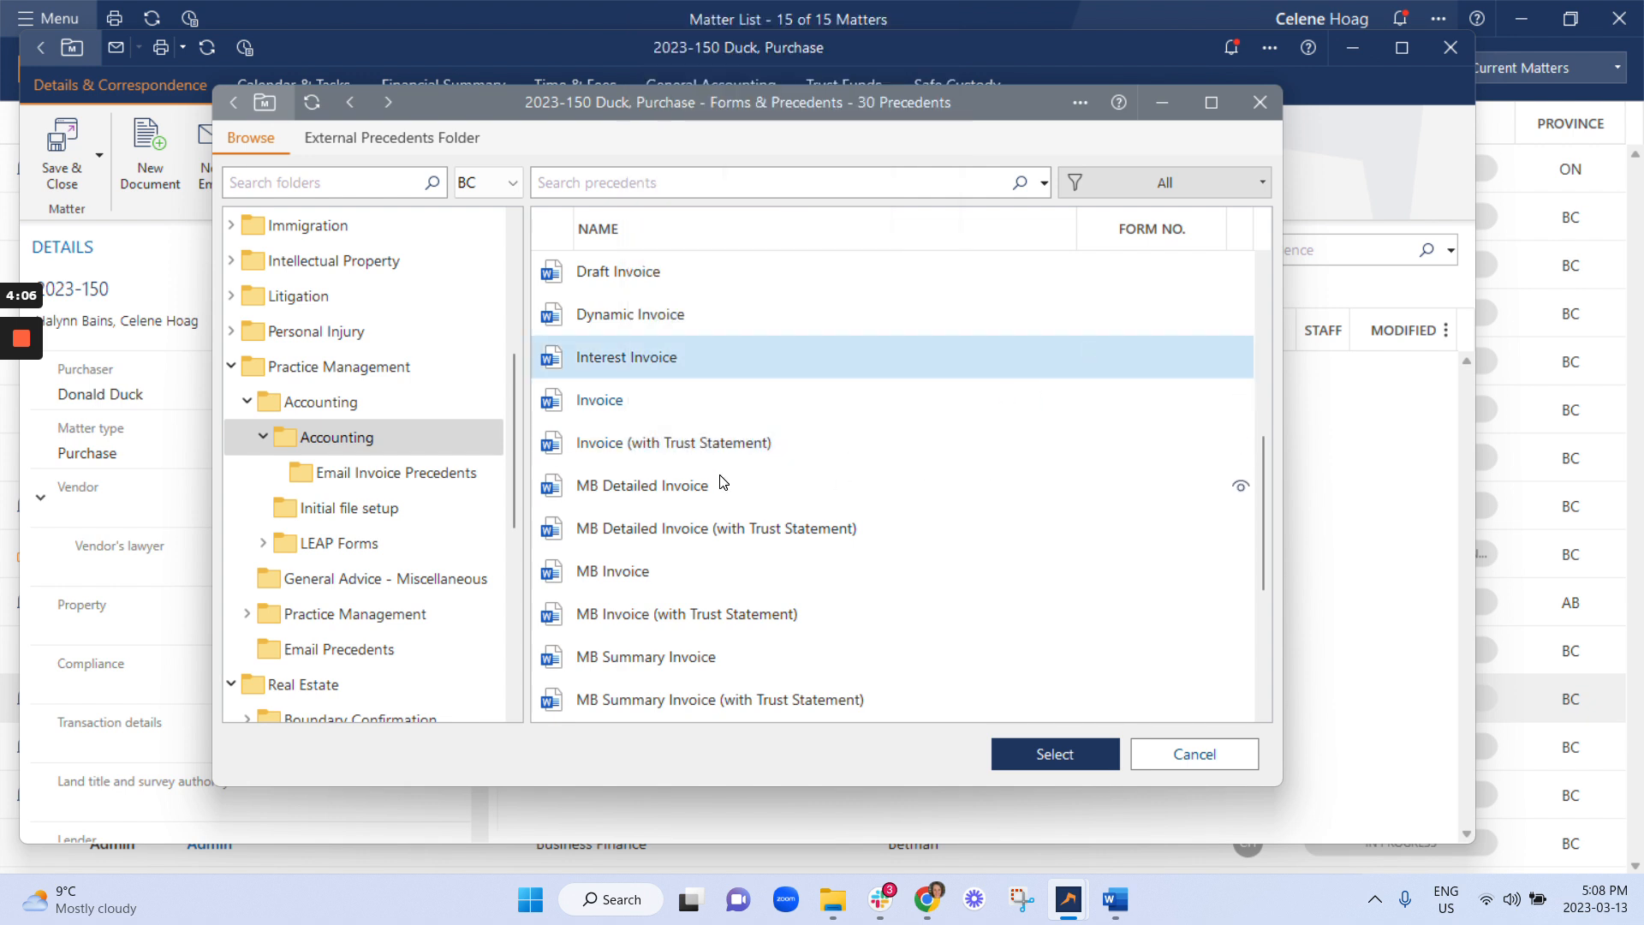
left_click(747, 443)
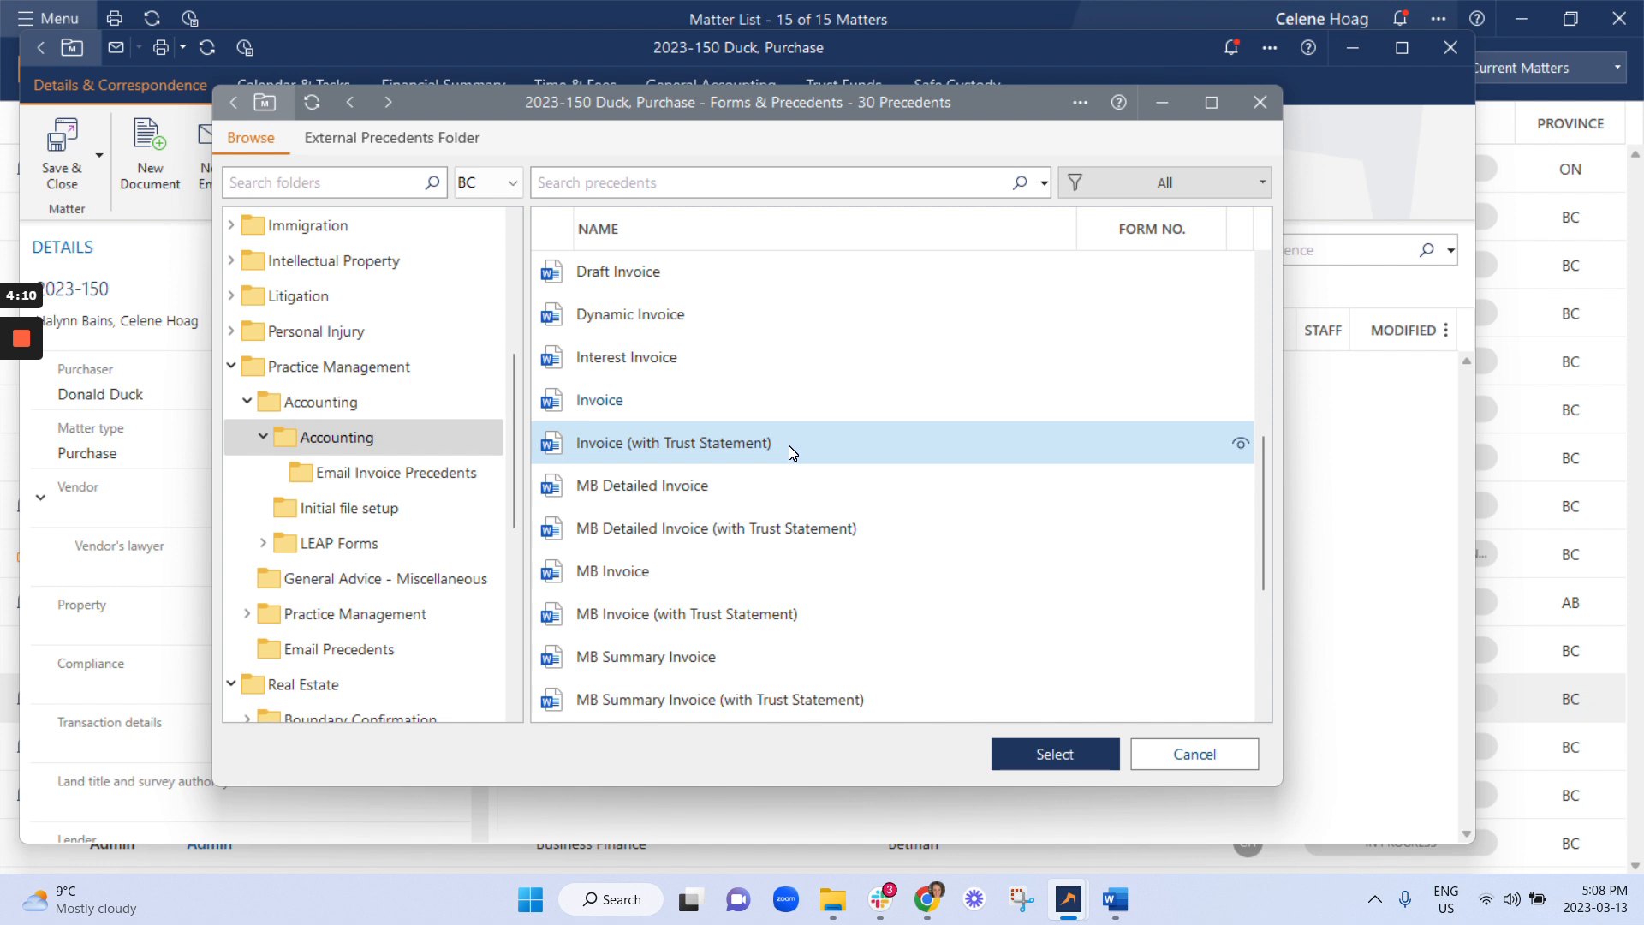
right_click(789, 445)
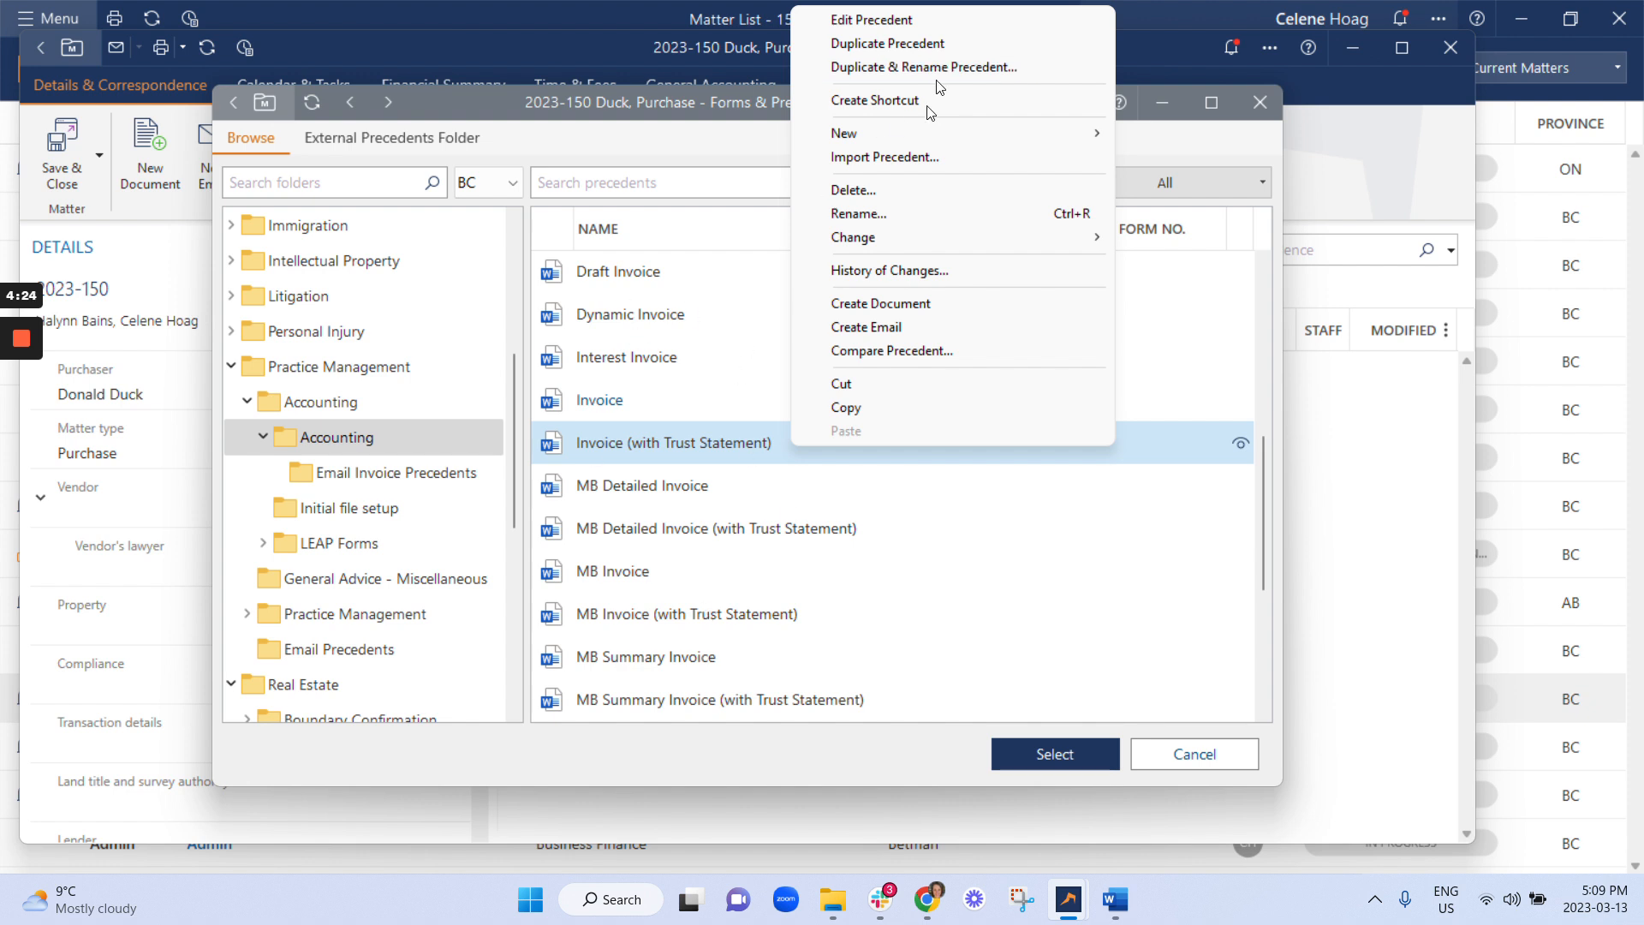
left_click(942, 42)
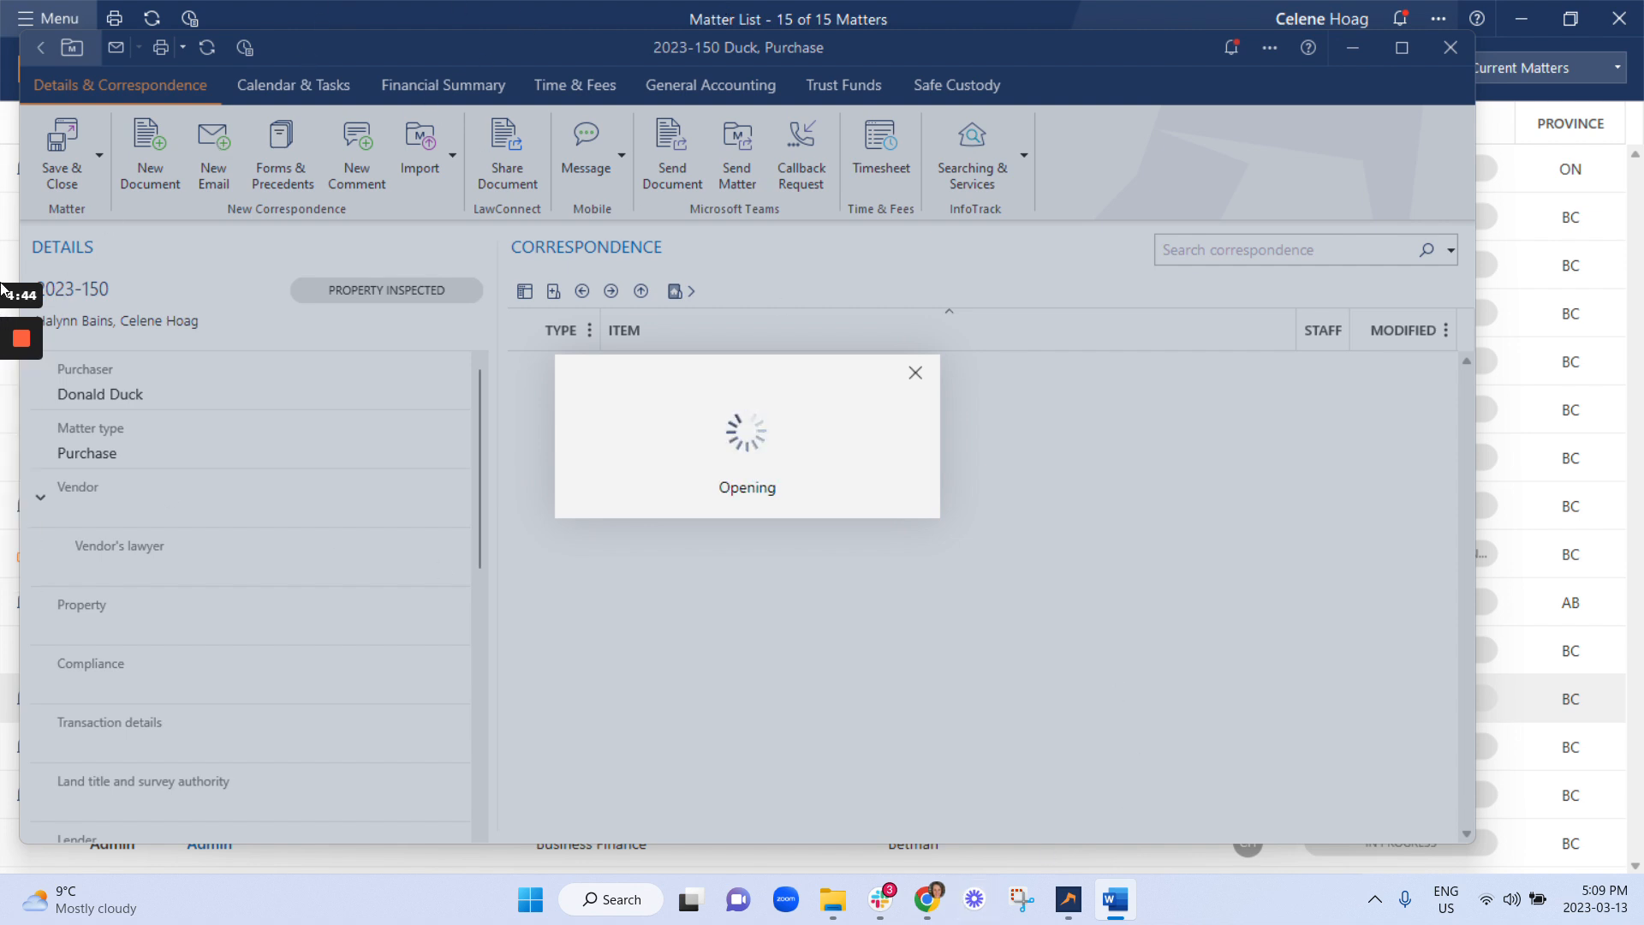
Review both pages of the Word precedent, including the Trust Account Statement table.
mouse_move(17, 431)
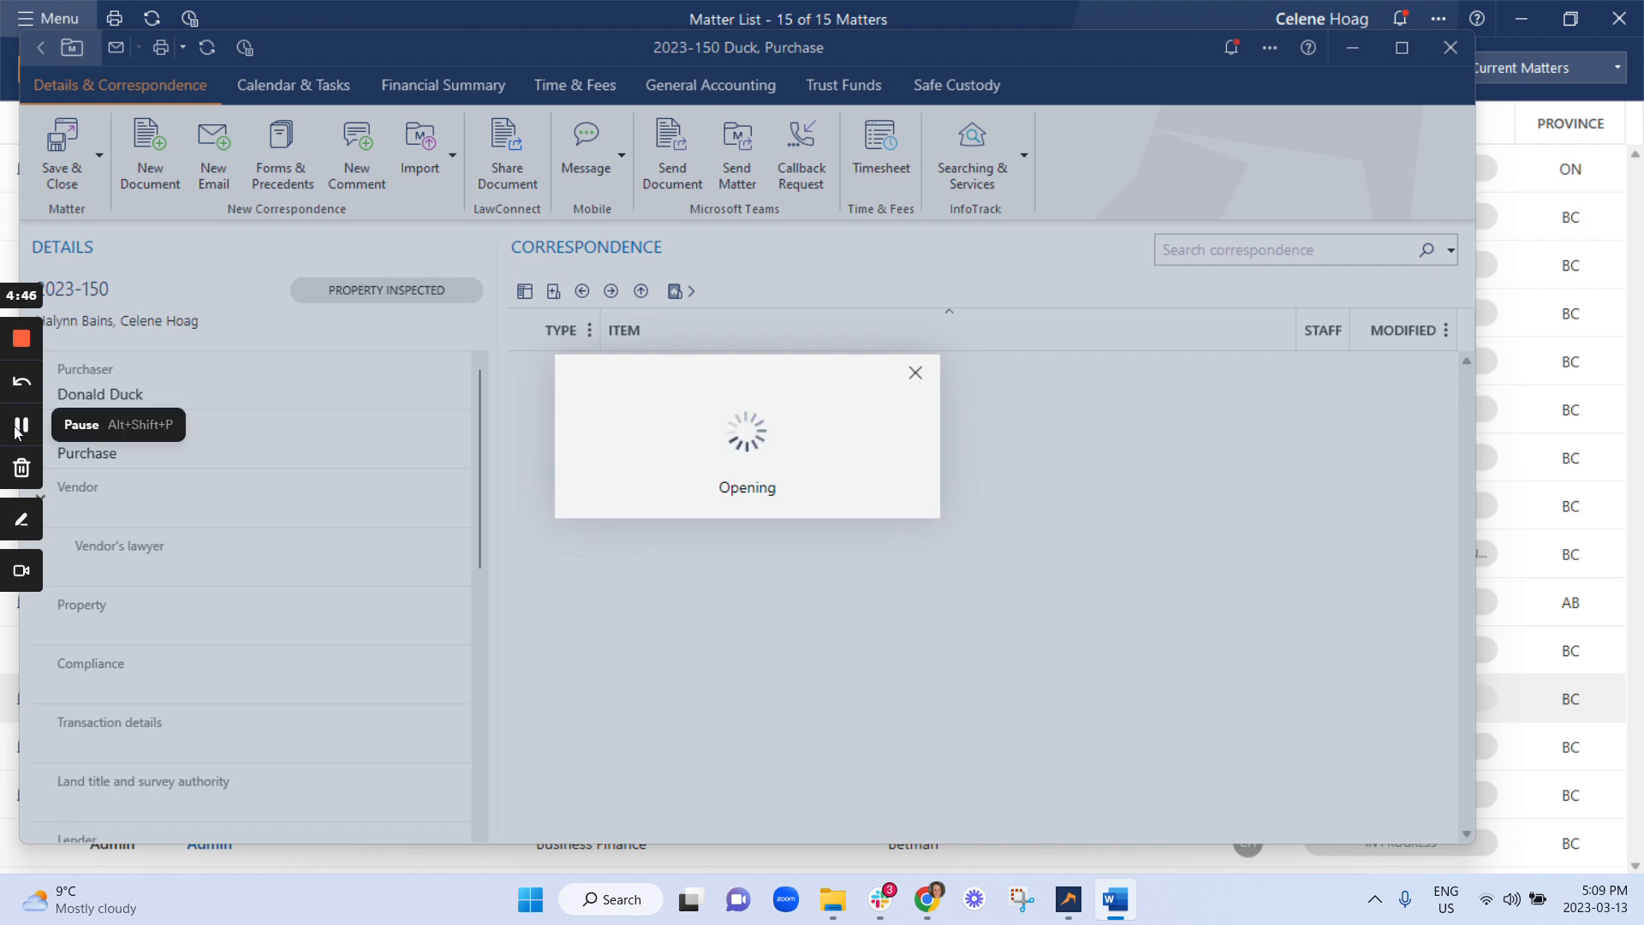
left_click(17, 431)
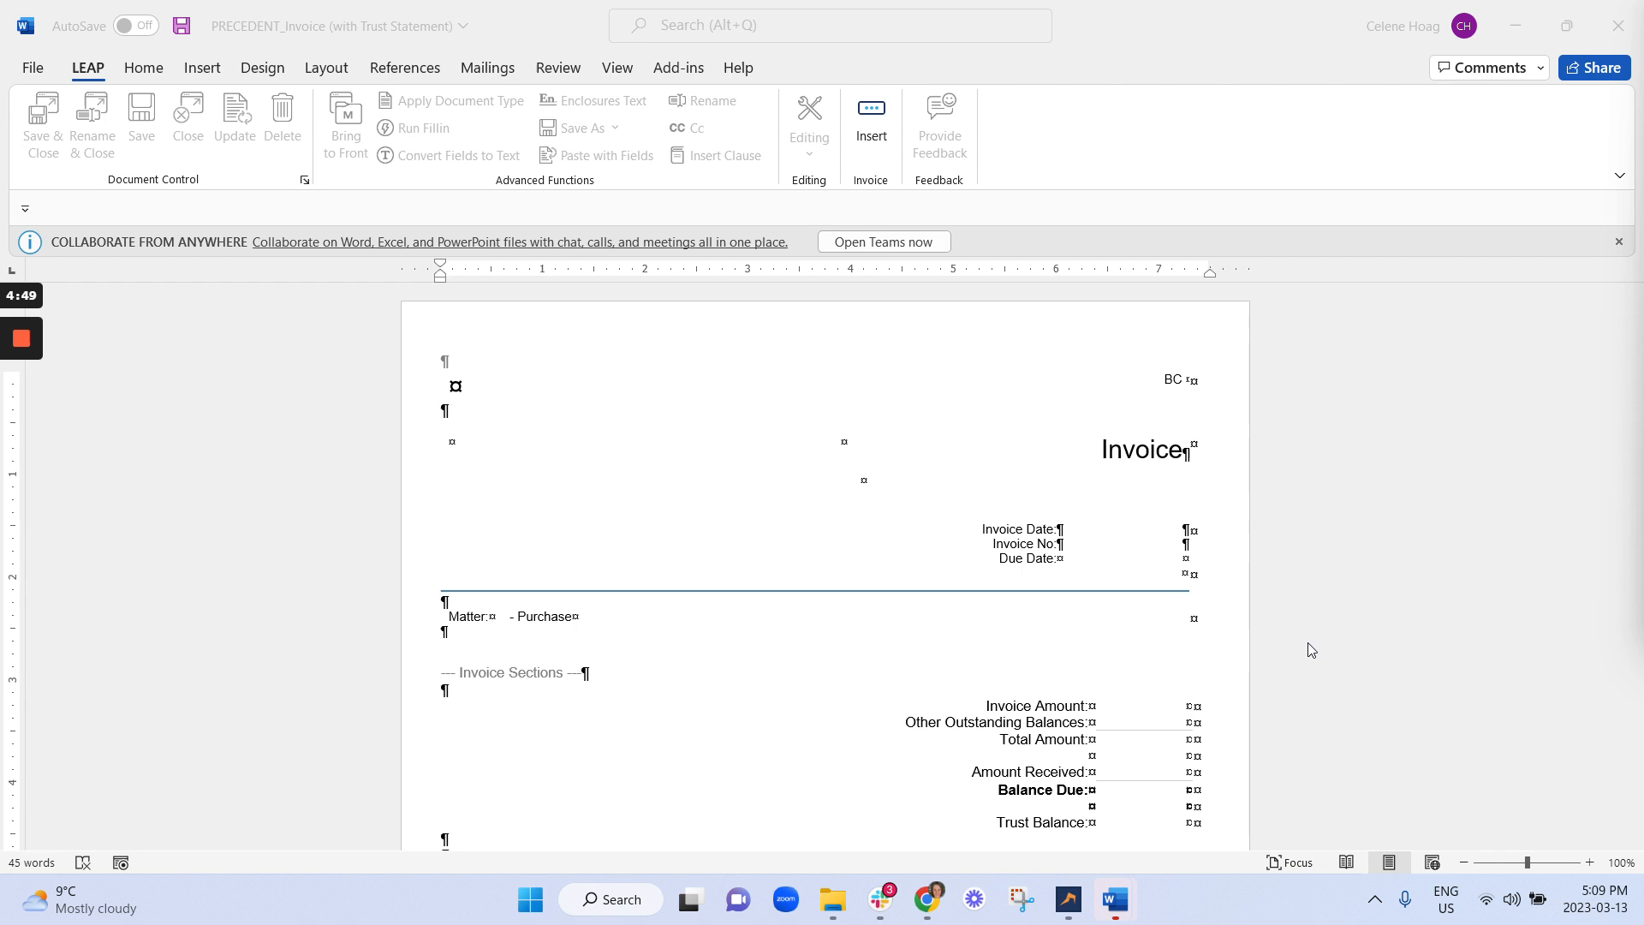
scroll(1108, 573, "down", 5)
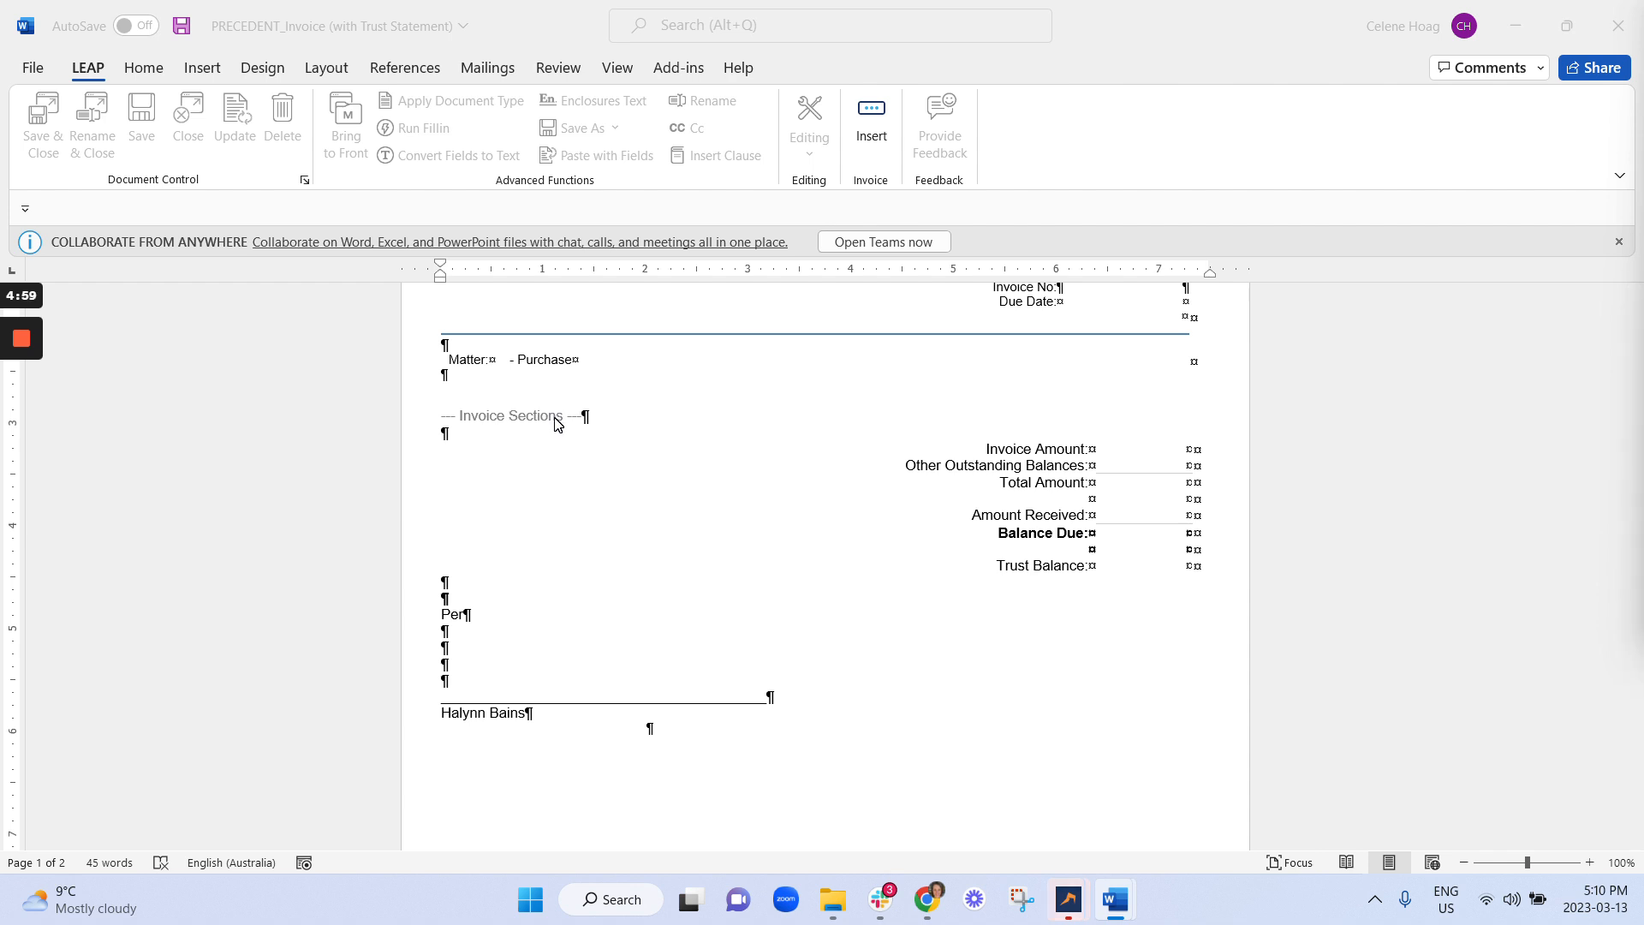
scroll(525, 309, "up", 5)
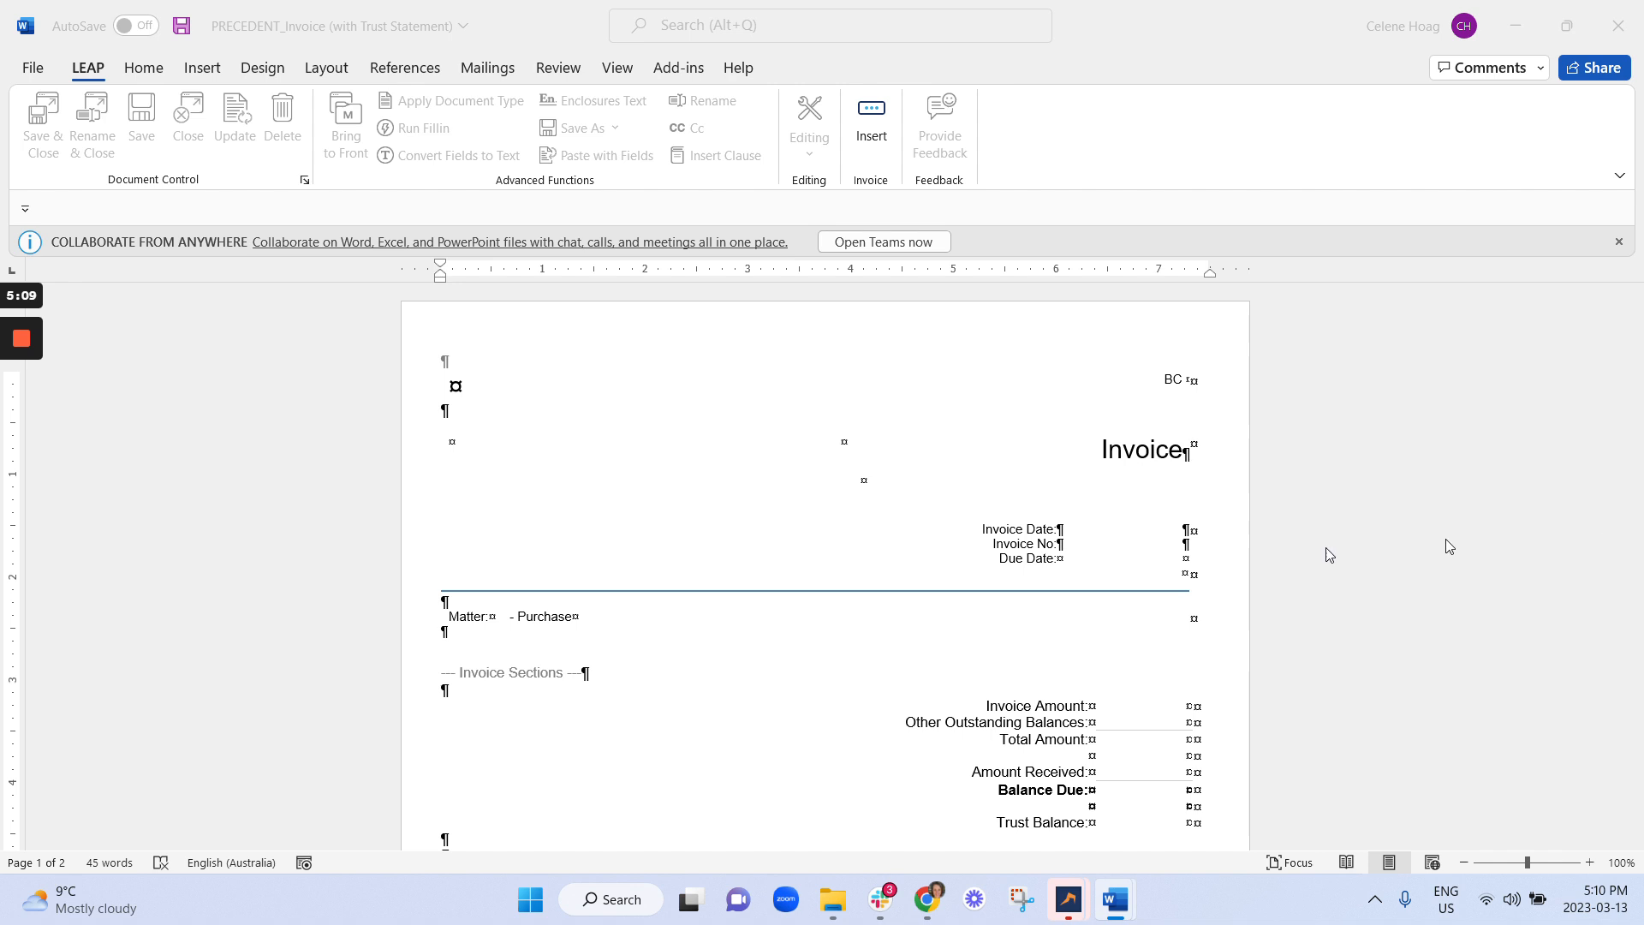
scroll(1331, 555, "down", 12)
scroll(1376, 540, "down", 1)
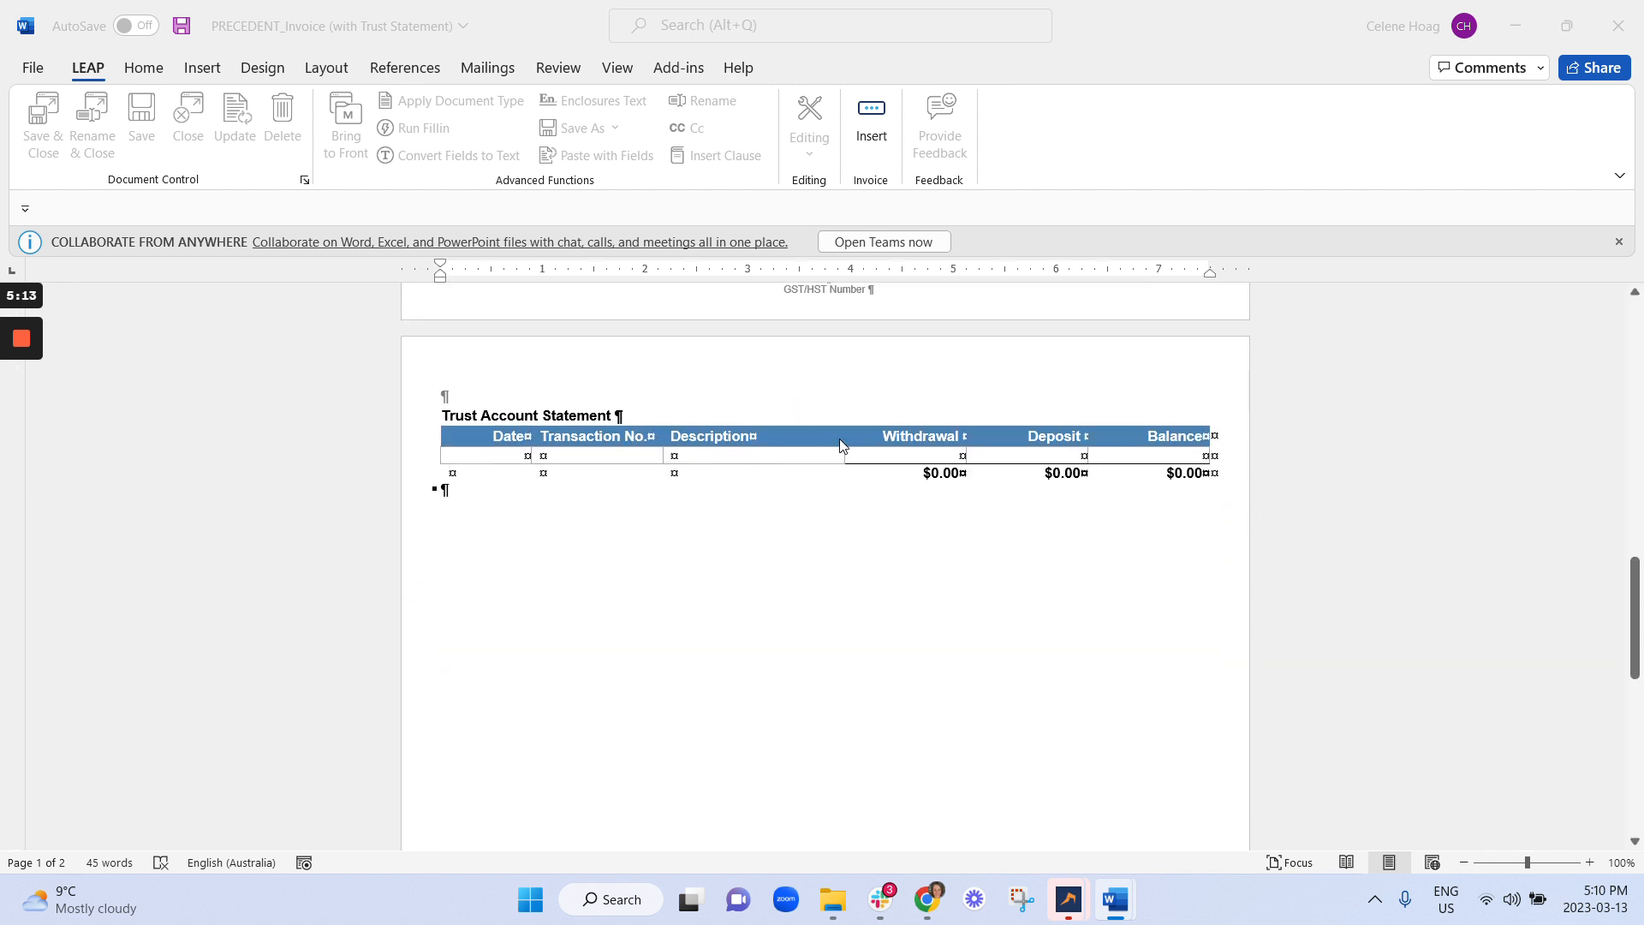
scroll(837, 444, "up", 8)
scroll(988, 419, "up", 5)
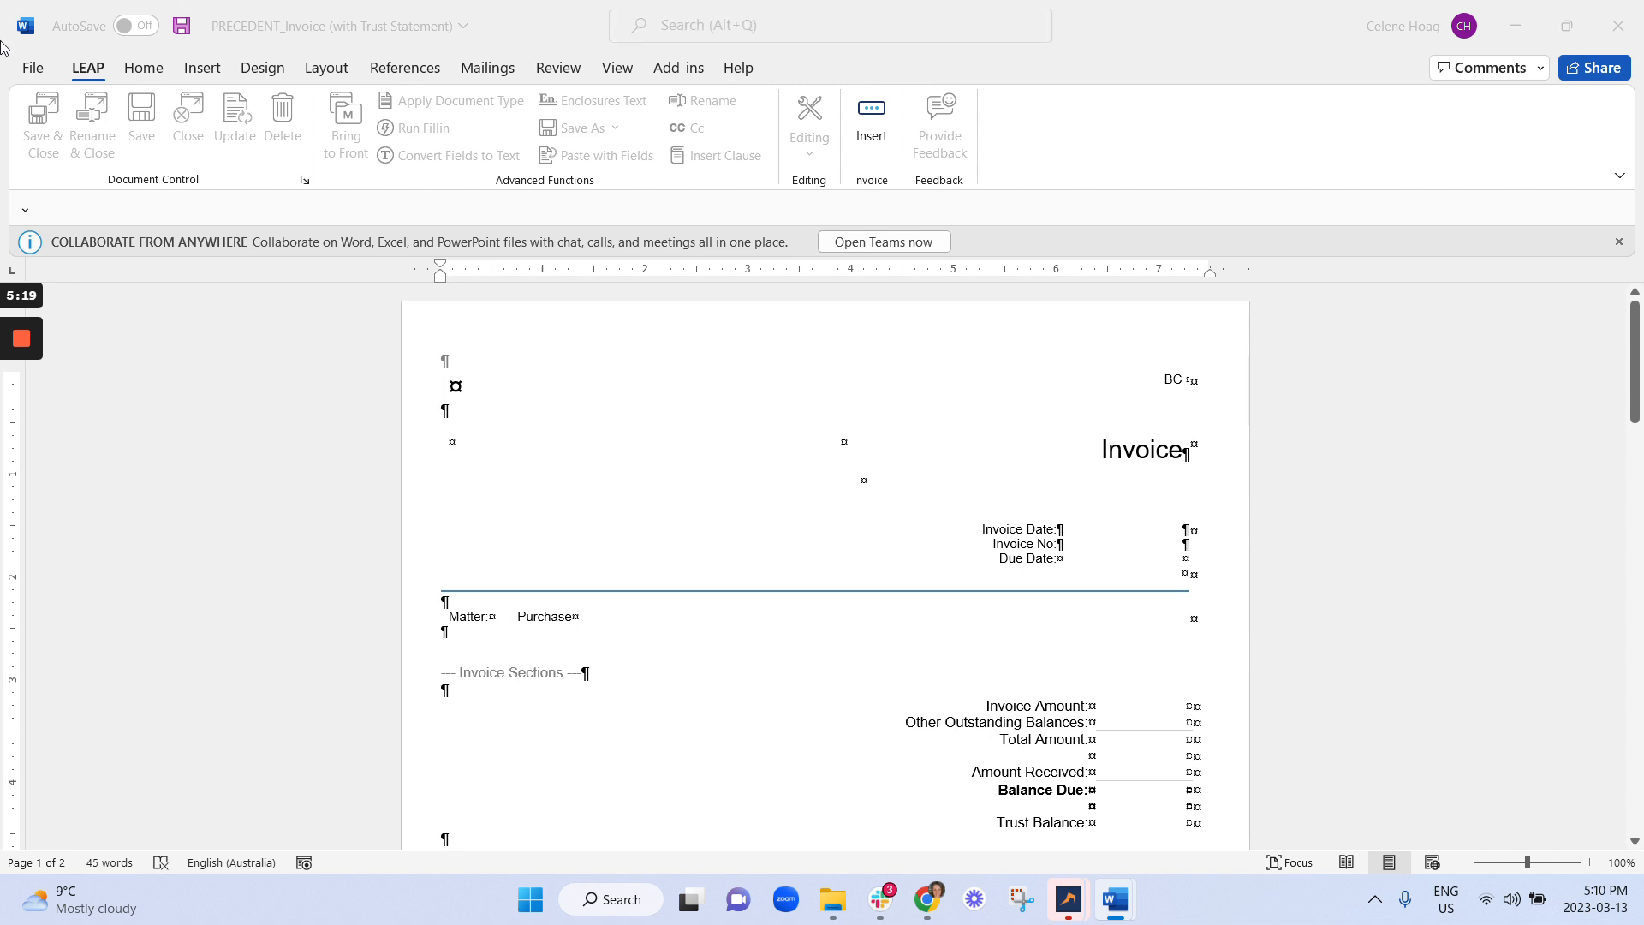
In the header, add blank lines above the teal picture and move it to the page's top-left corner.
left_click(518, 318)
double_click(518, 323)
left_click(613, 465)
left_click_drag(583, 427, 422, 239)
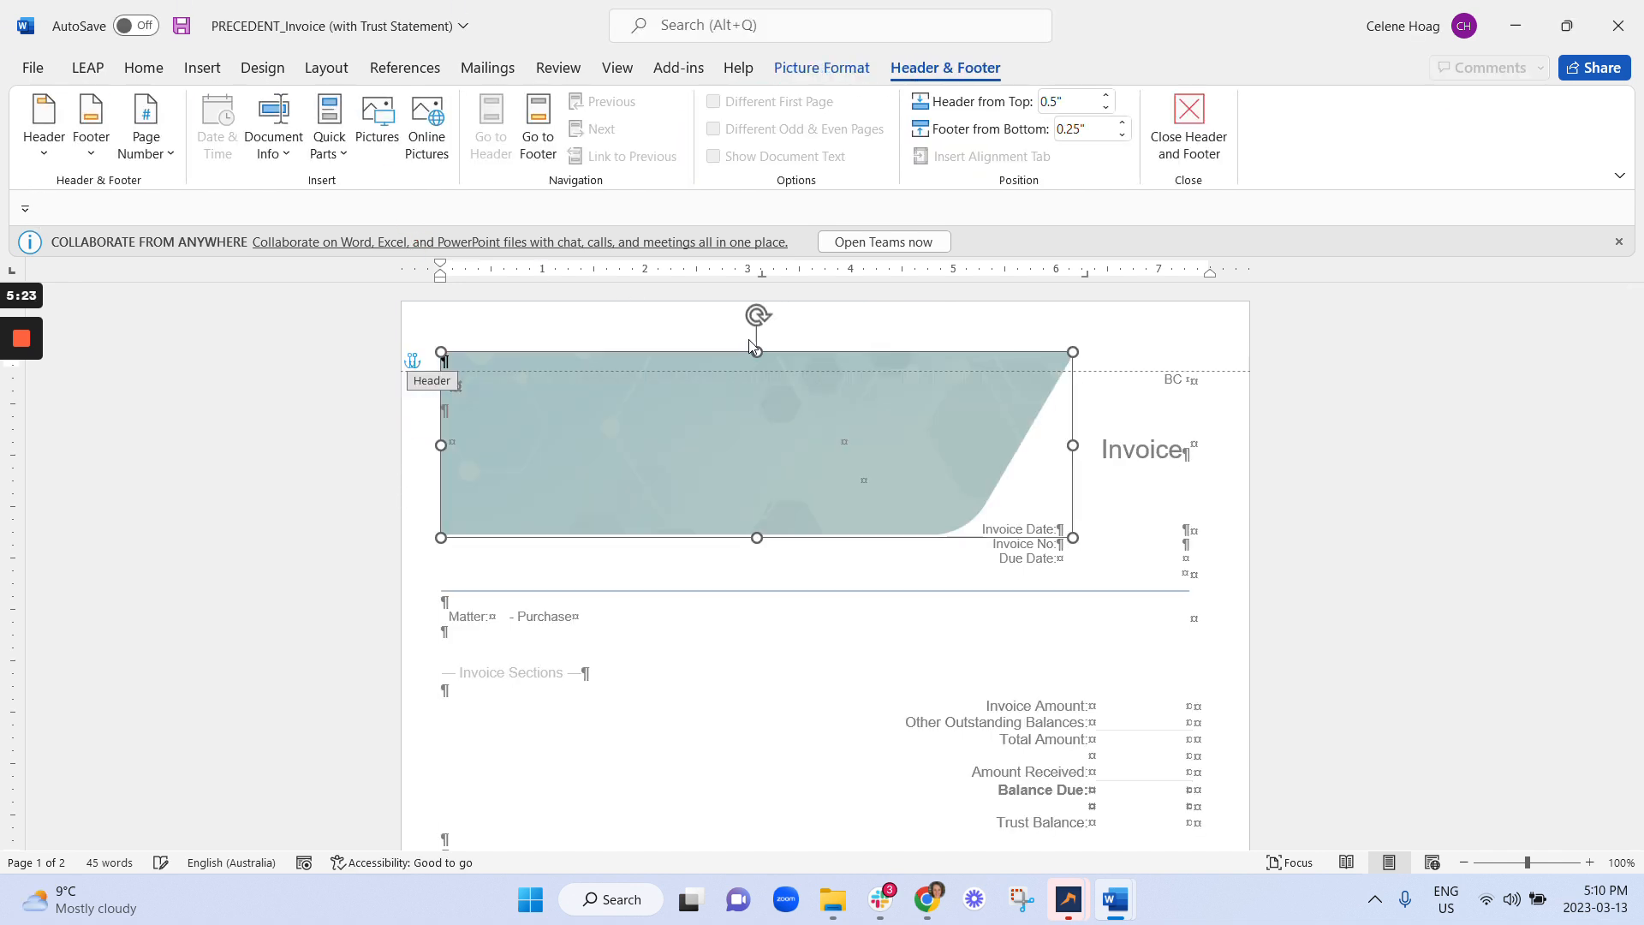
left_click_drag(1090, 326, 445, 361)
left_click(1149, 352)
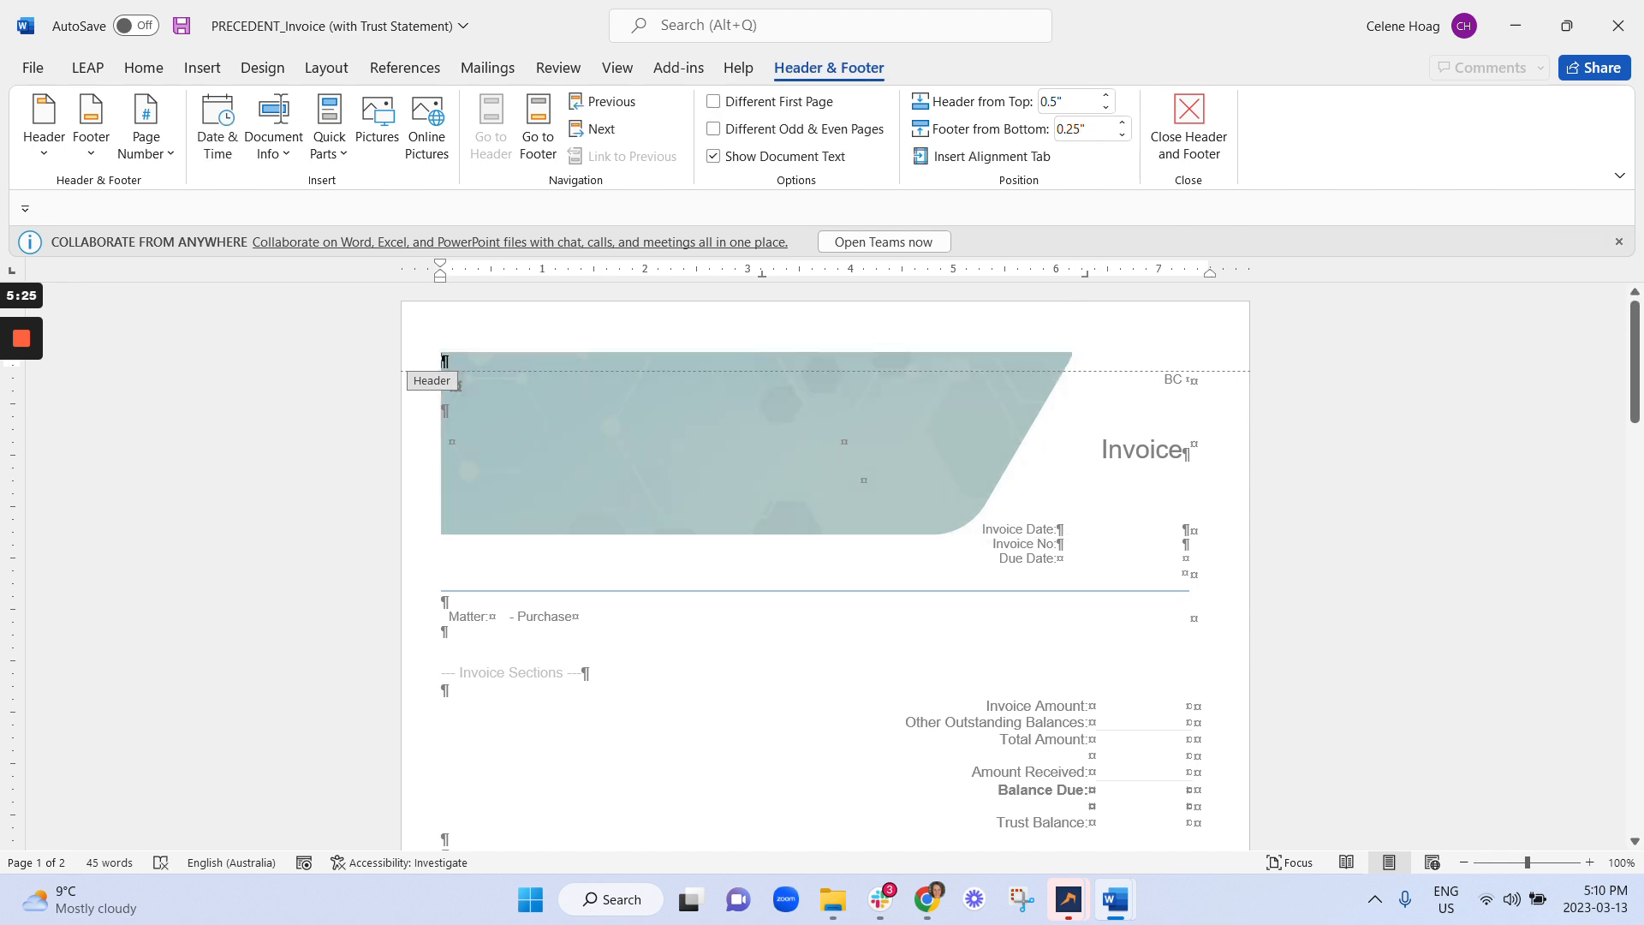
key("Return")
key("Return")
key("Return")
left_click(634, 497)
left_click_drag(634, 497, 519, 310)
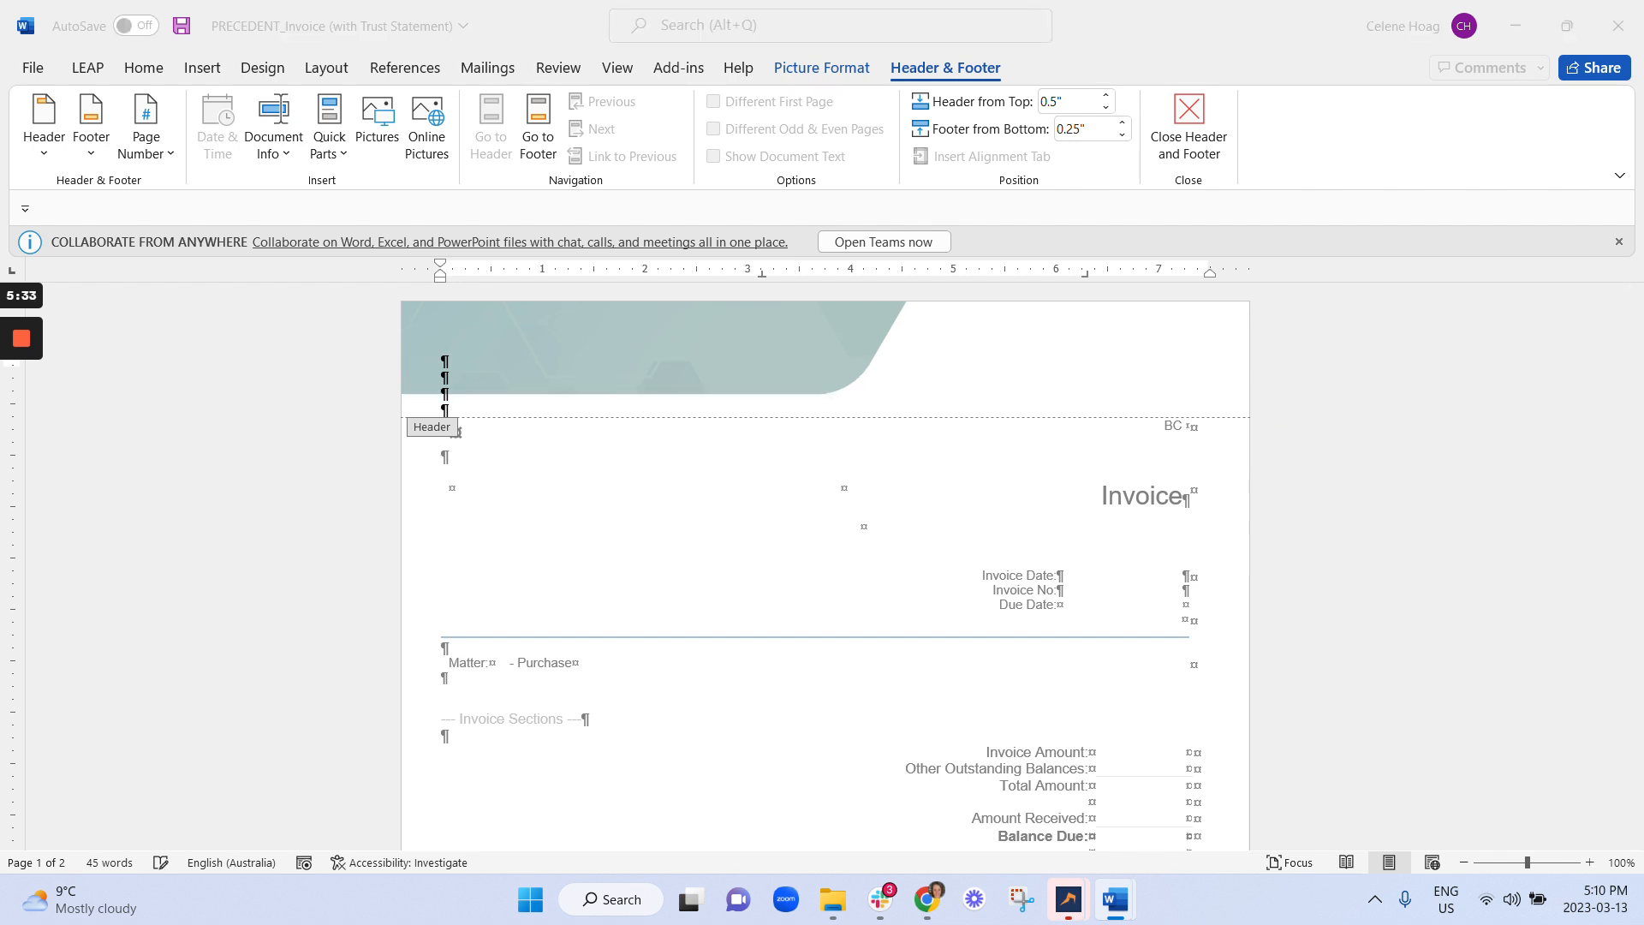
Paste the CHOPS logo into the header and position it at the top-right corner.
left_click(1005, 354)
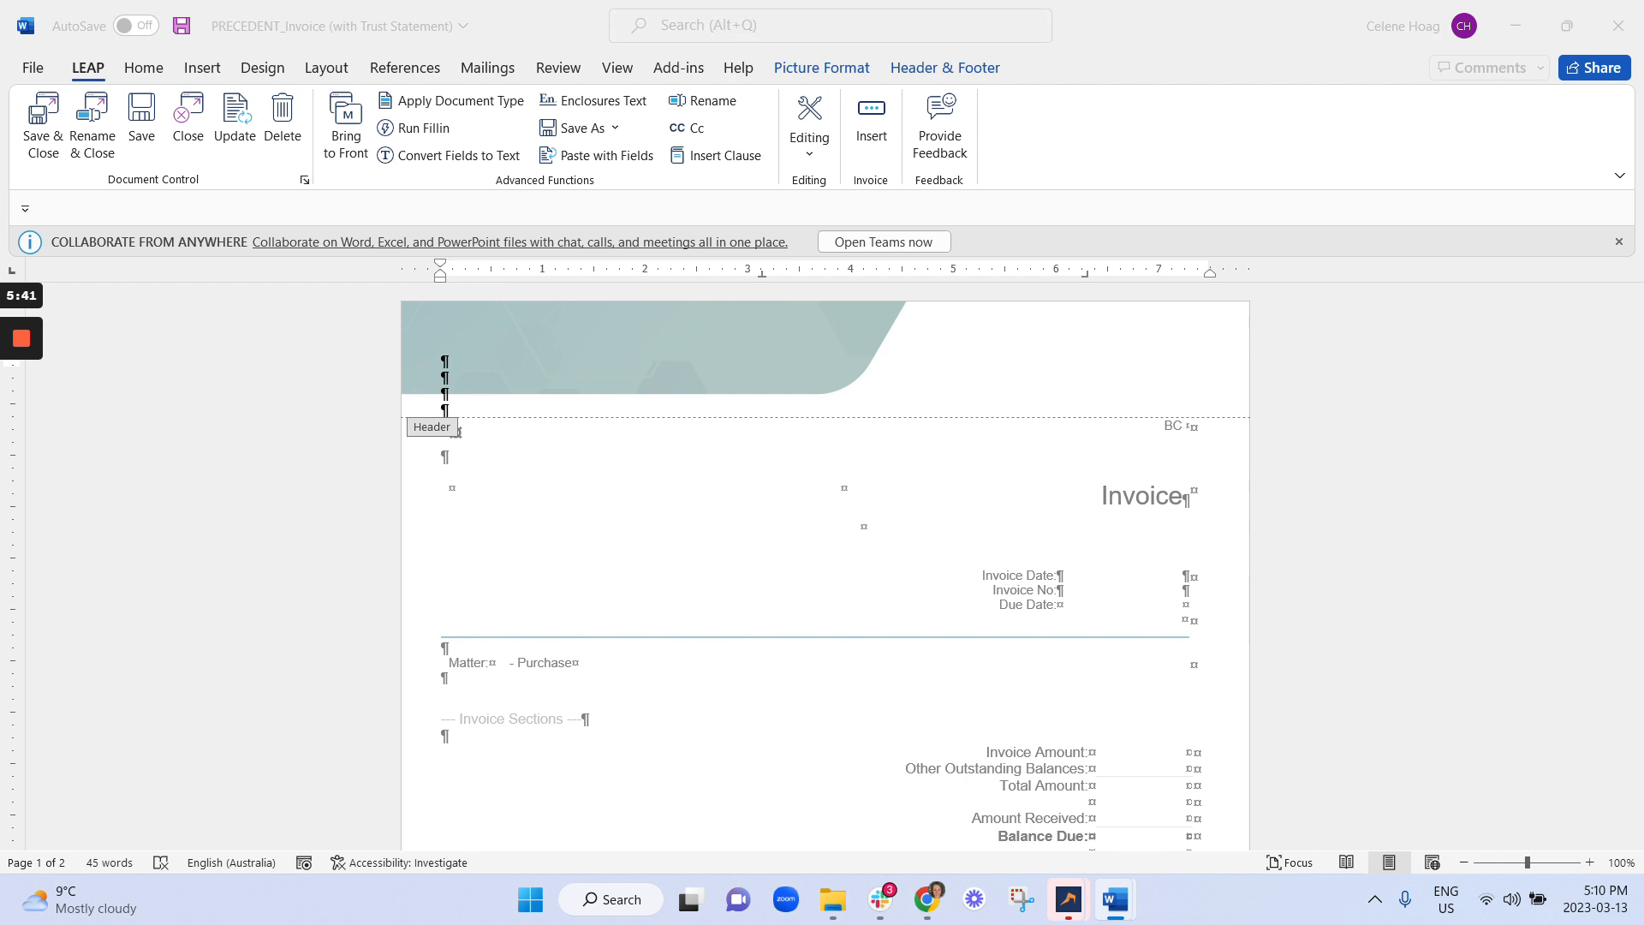
key("ctrl+v")
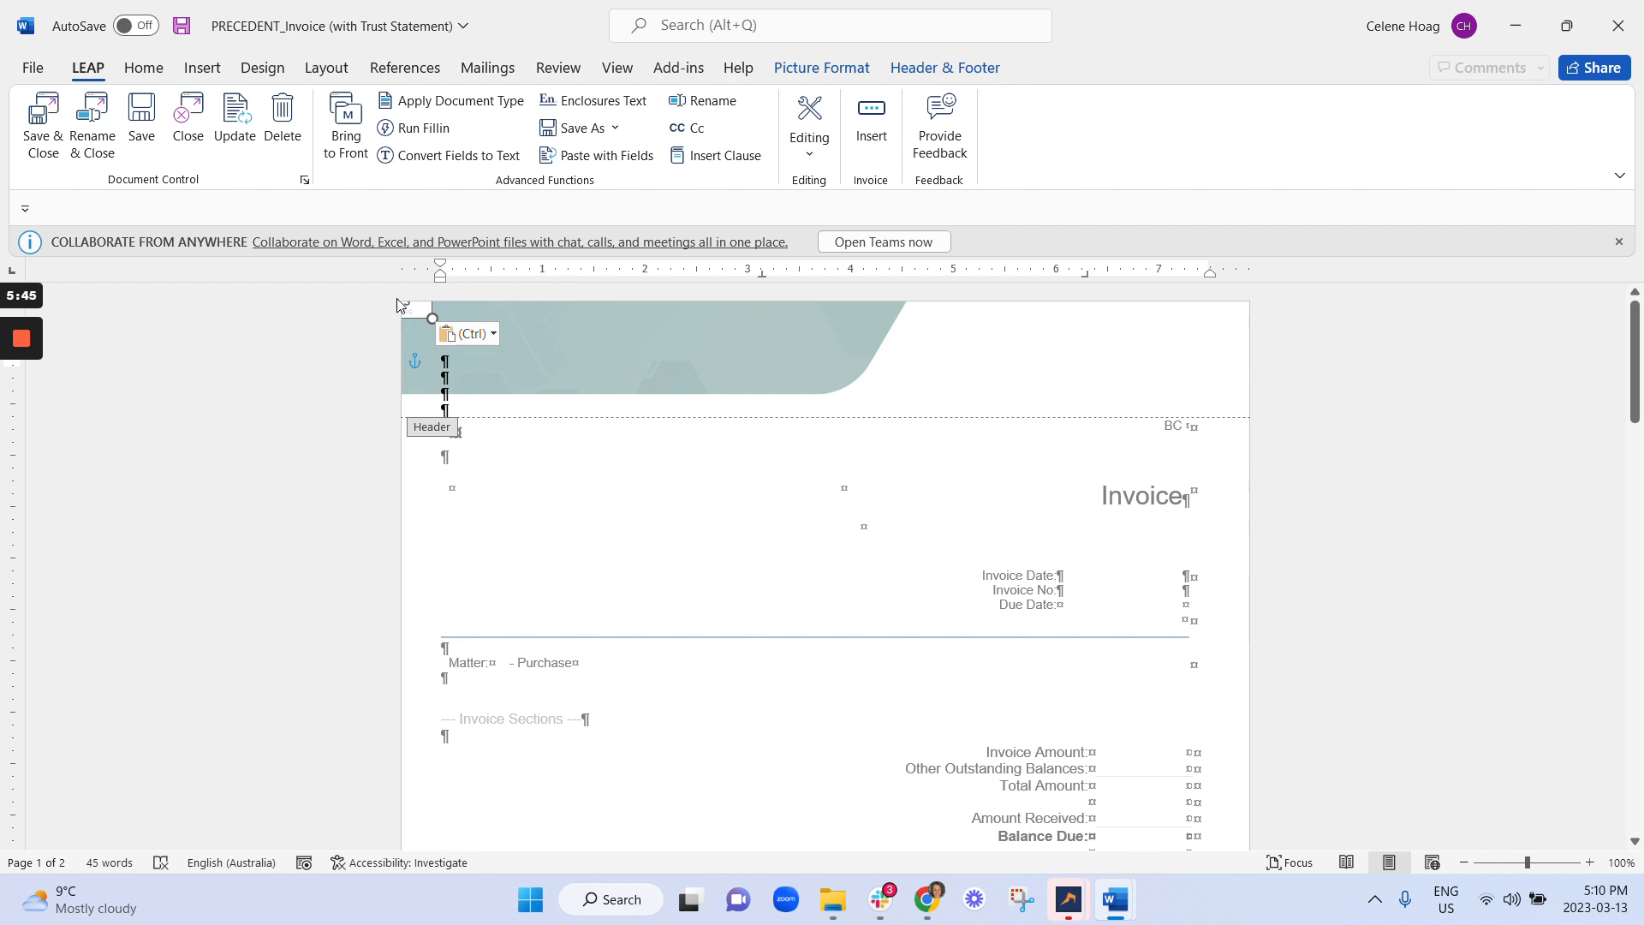
left_click_drag(417, 315, 1136, 322)
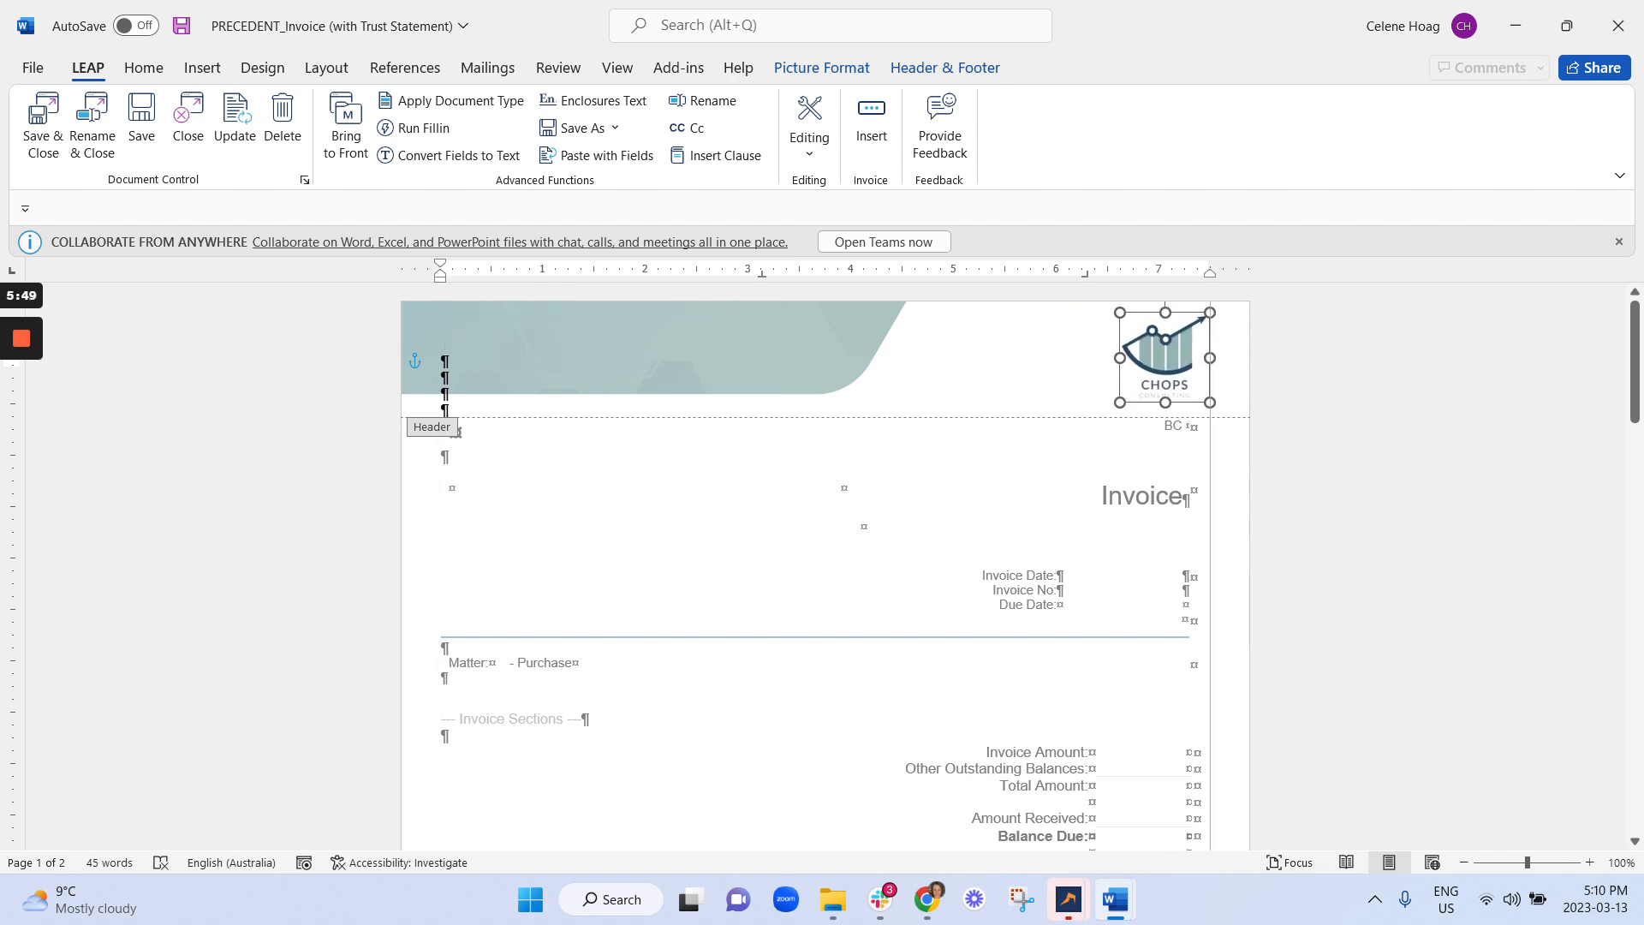
left_click(1372, 366)
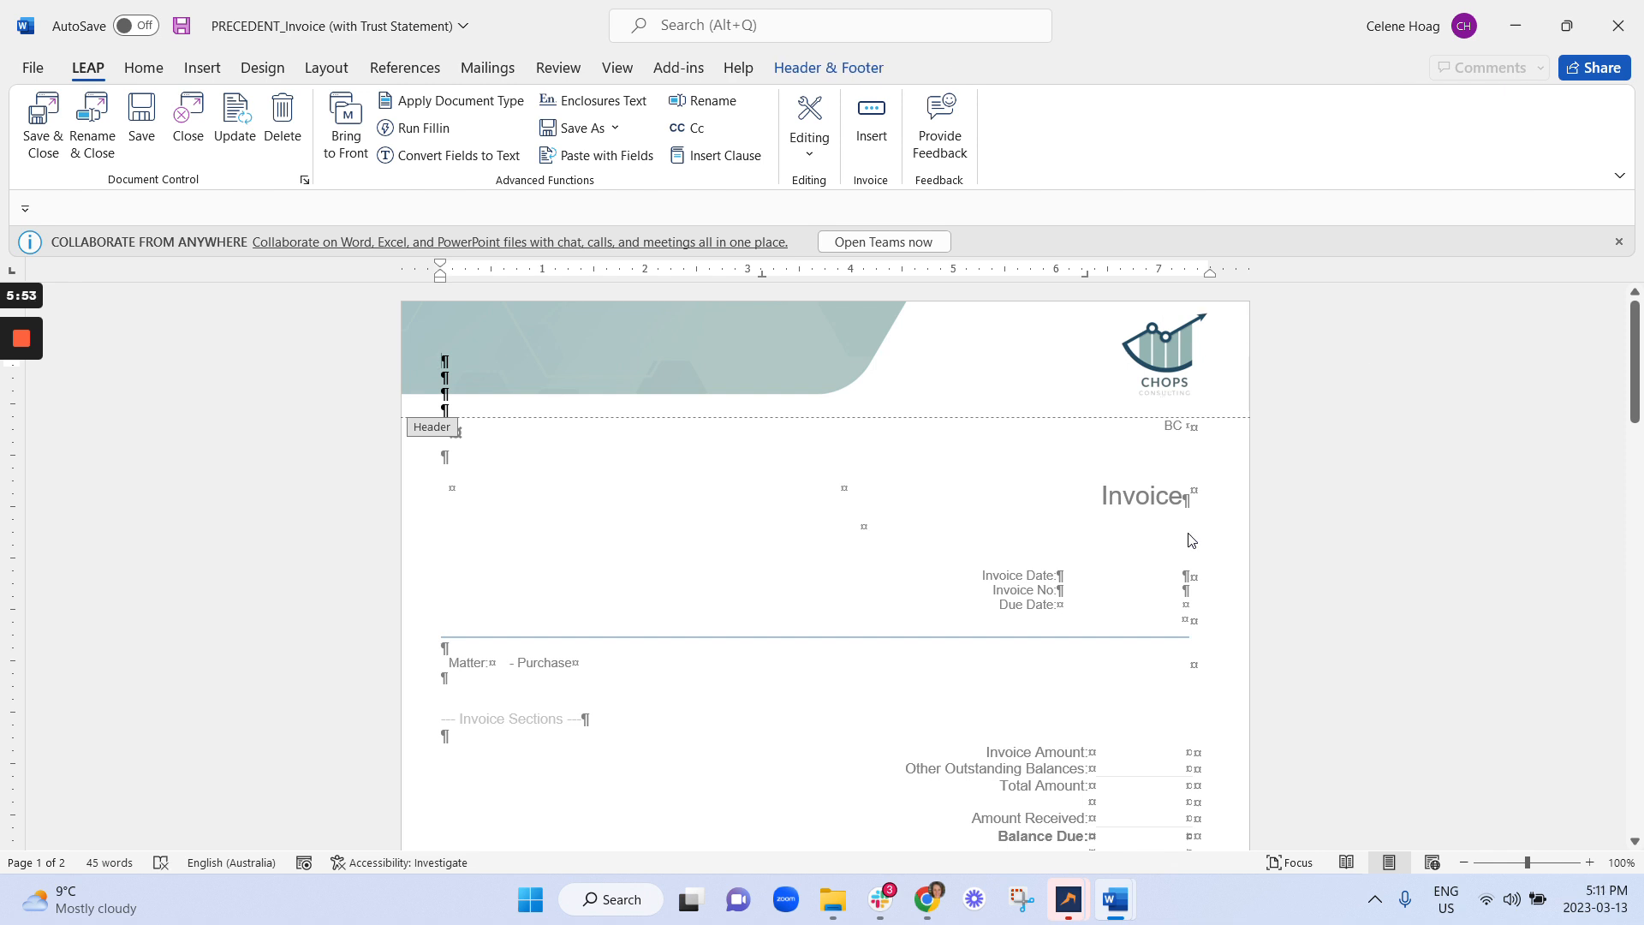
scroll(1087, 527, "down", 12)
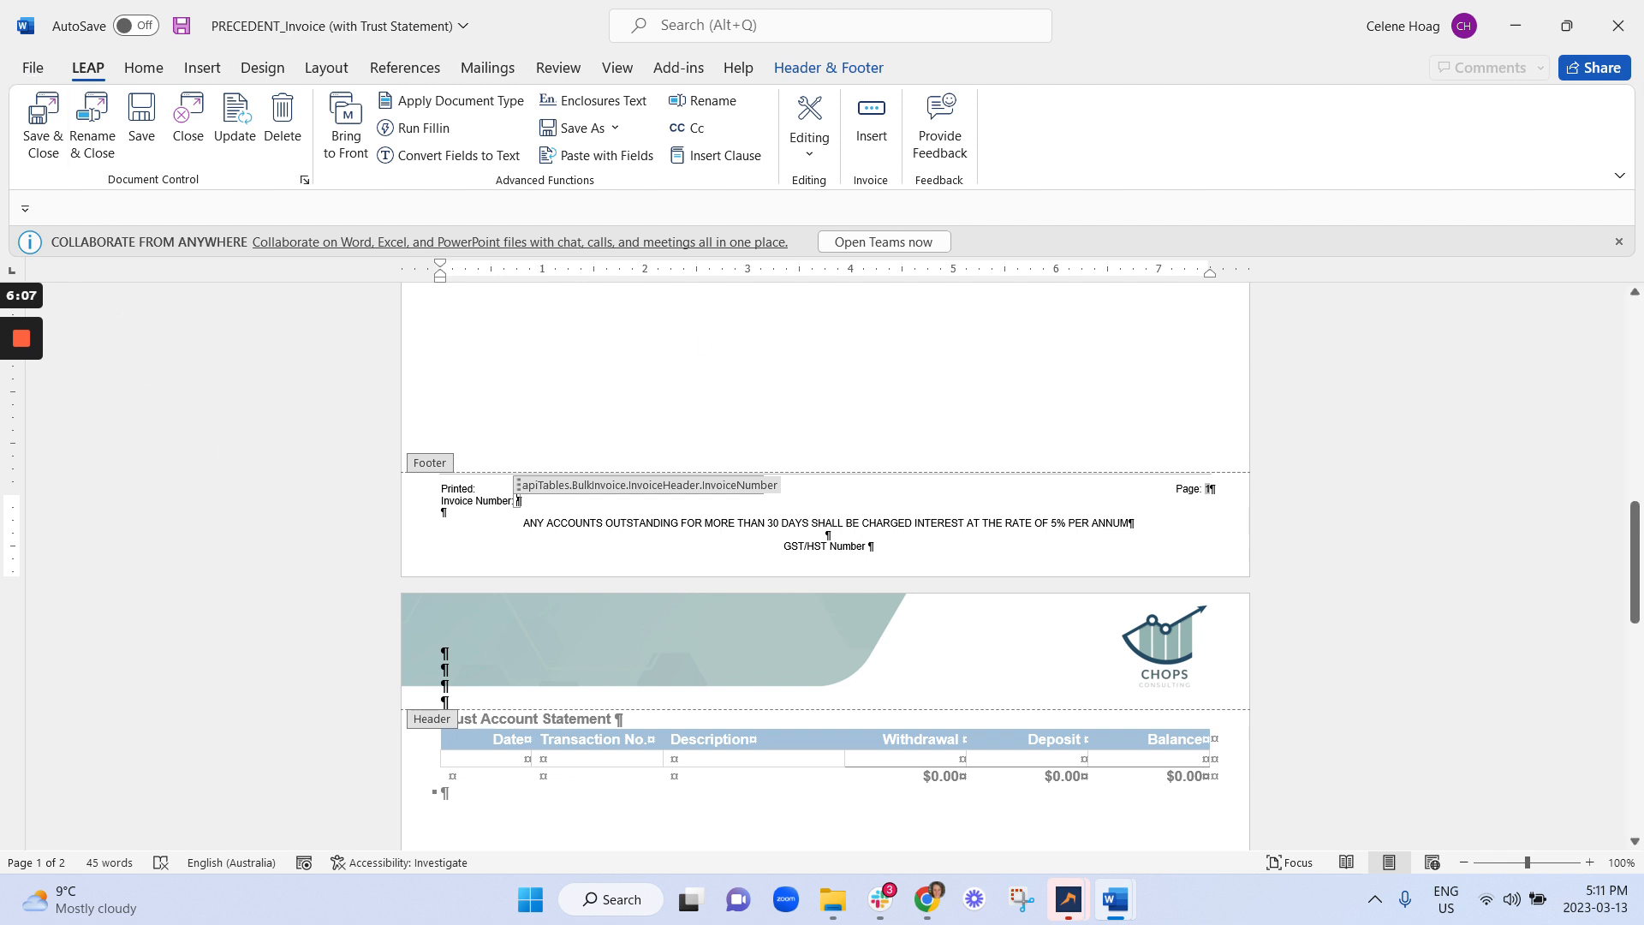
Exit the header and inspect the firmDetails._Contactdetails field in the cell beside the CHOPS logo.
scroll(1186, 625, "down", 4)
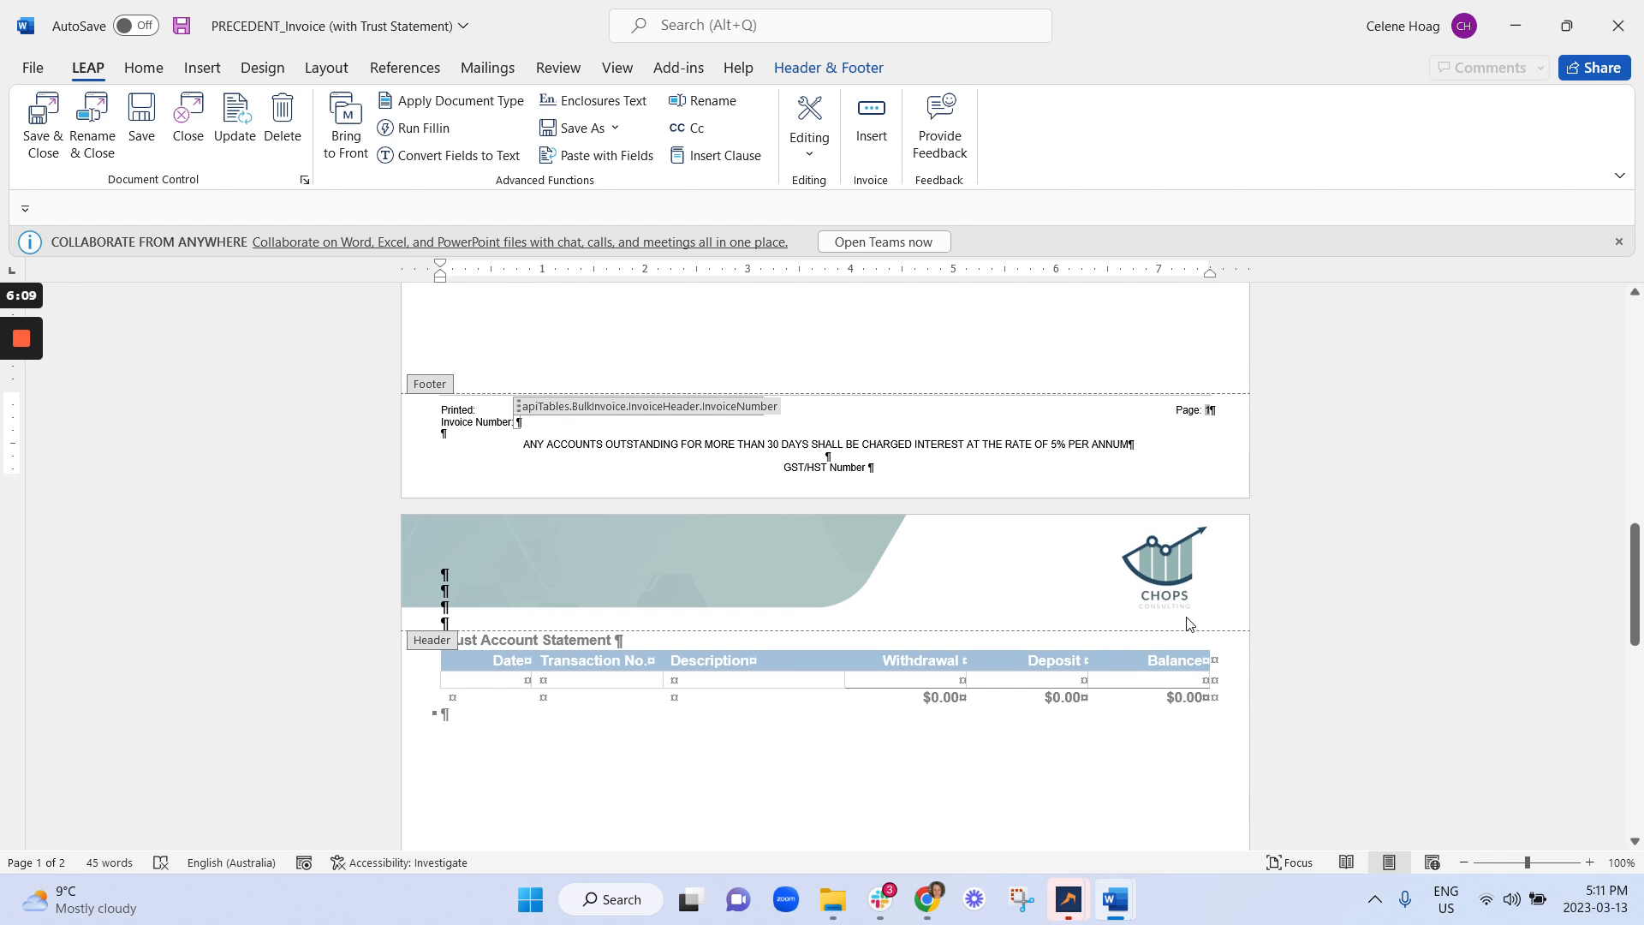
scroll(1211, 613, "up", 3)
scroll(1069, 590, "up", 5)
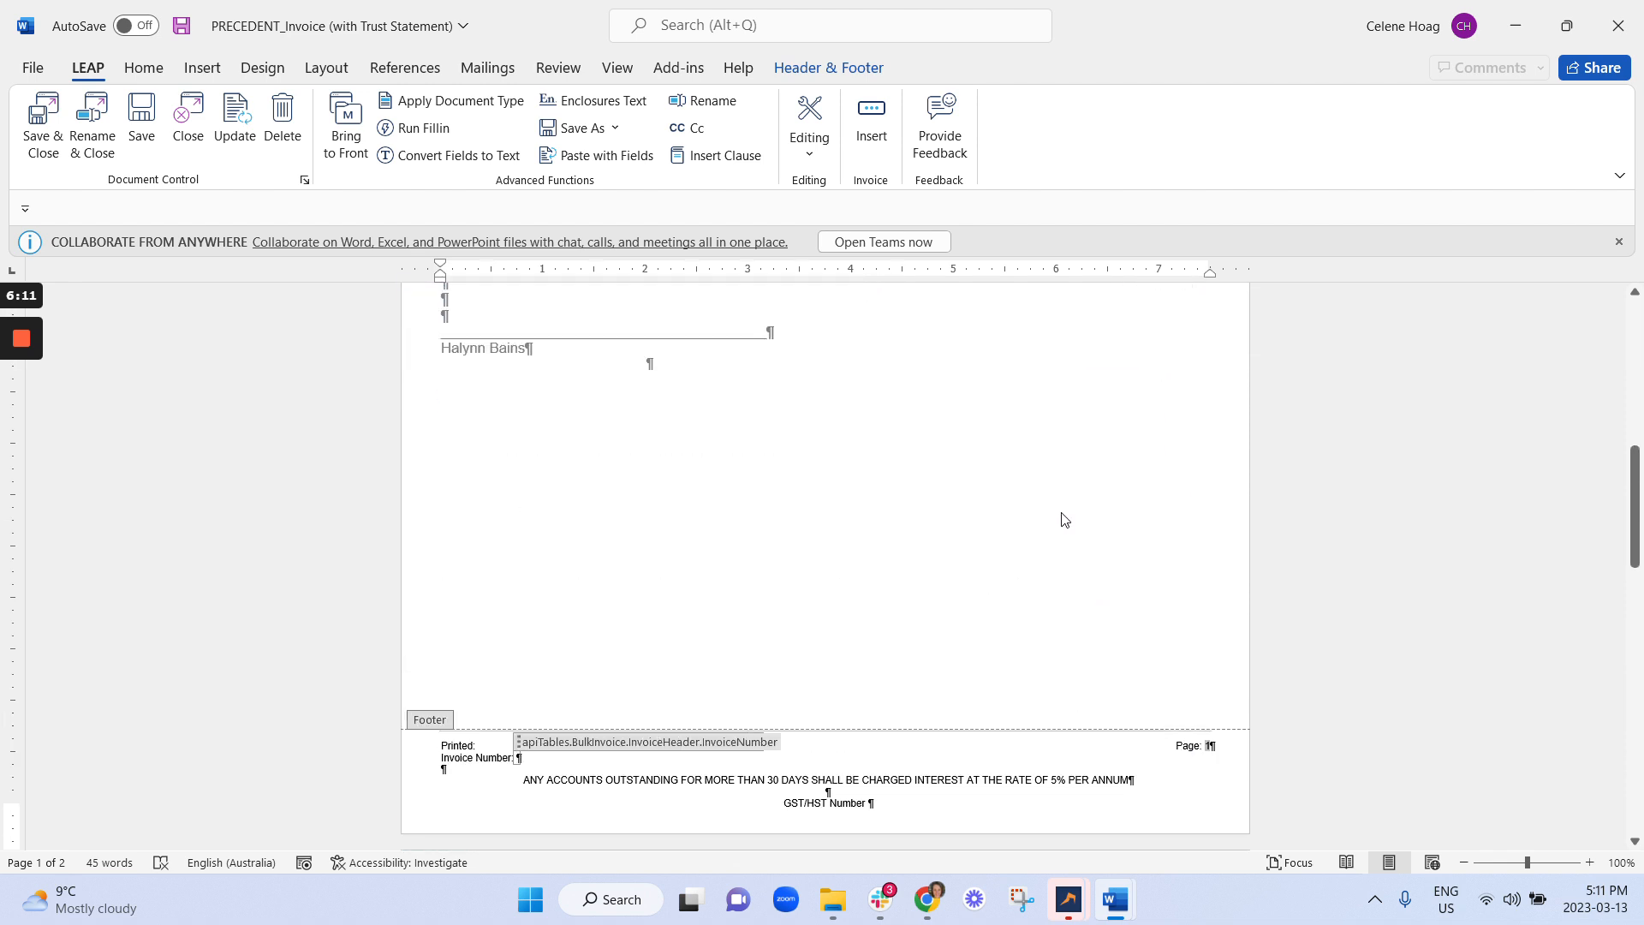
left_click(829, 68)
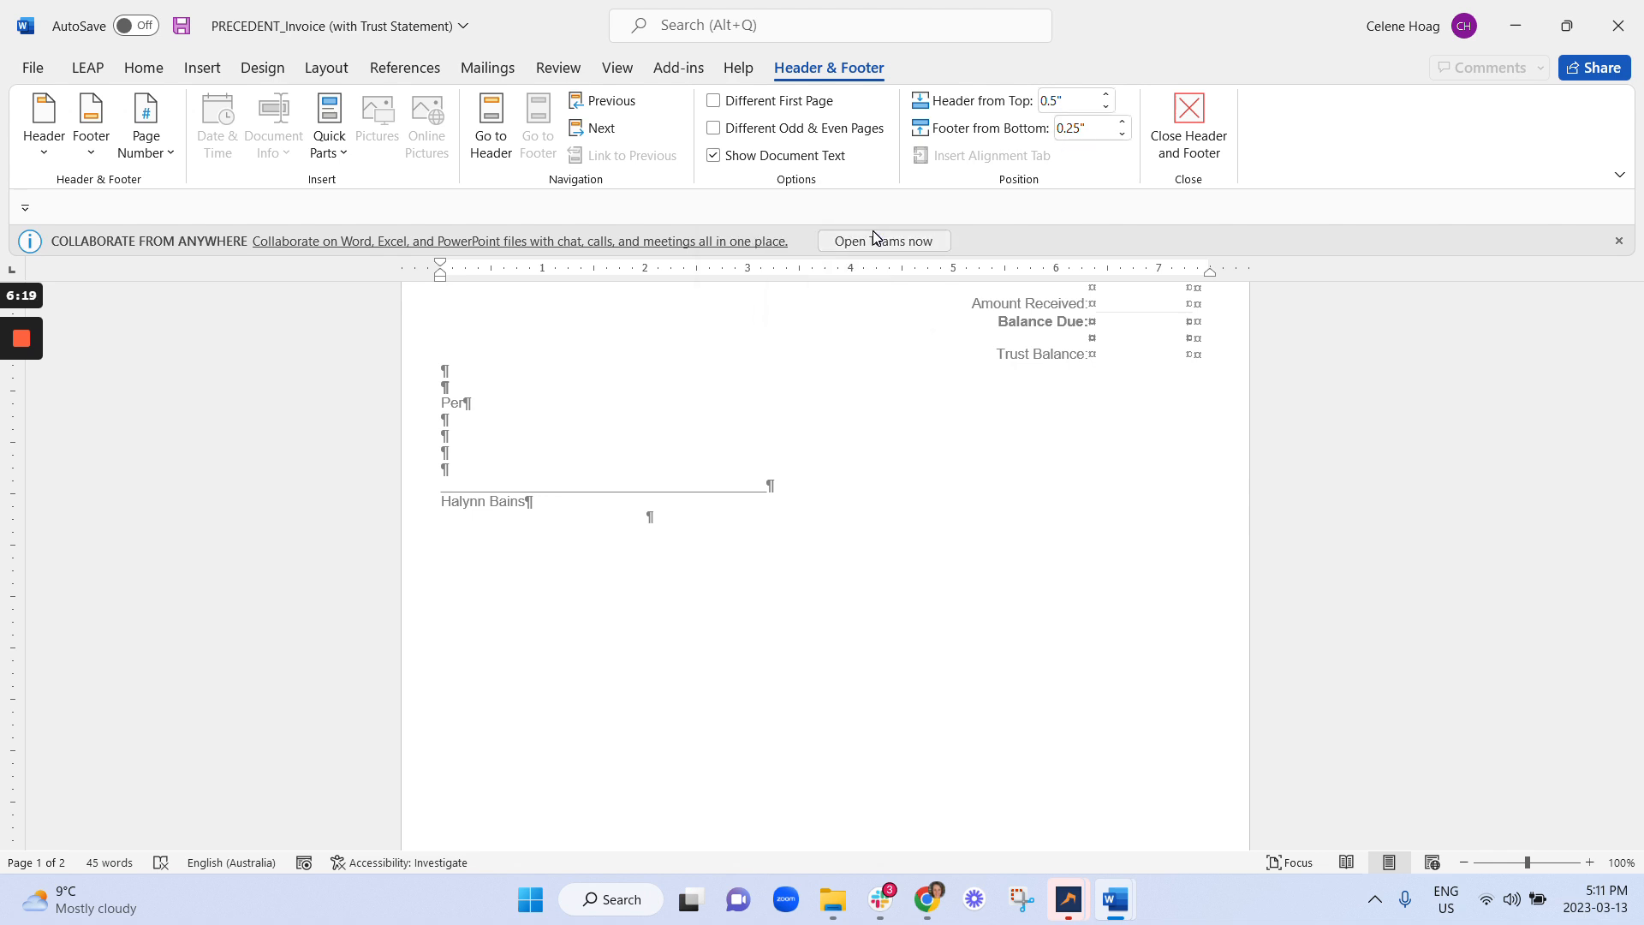
scroll(1182, 599, "up", 5)
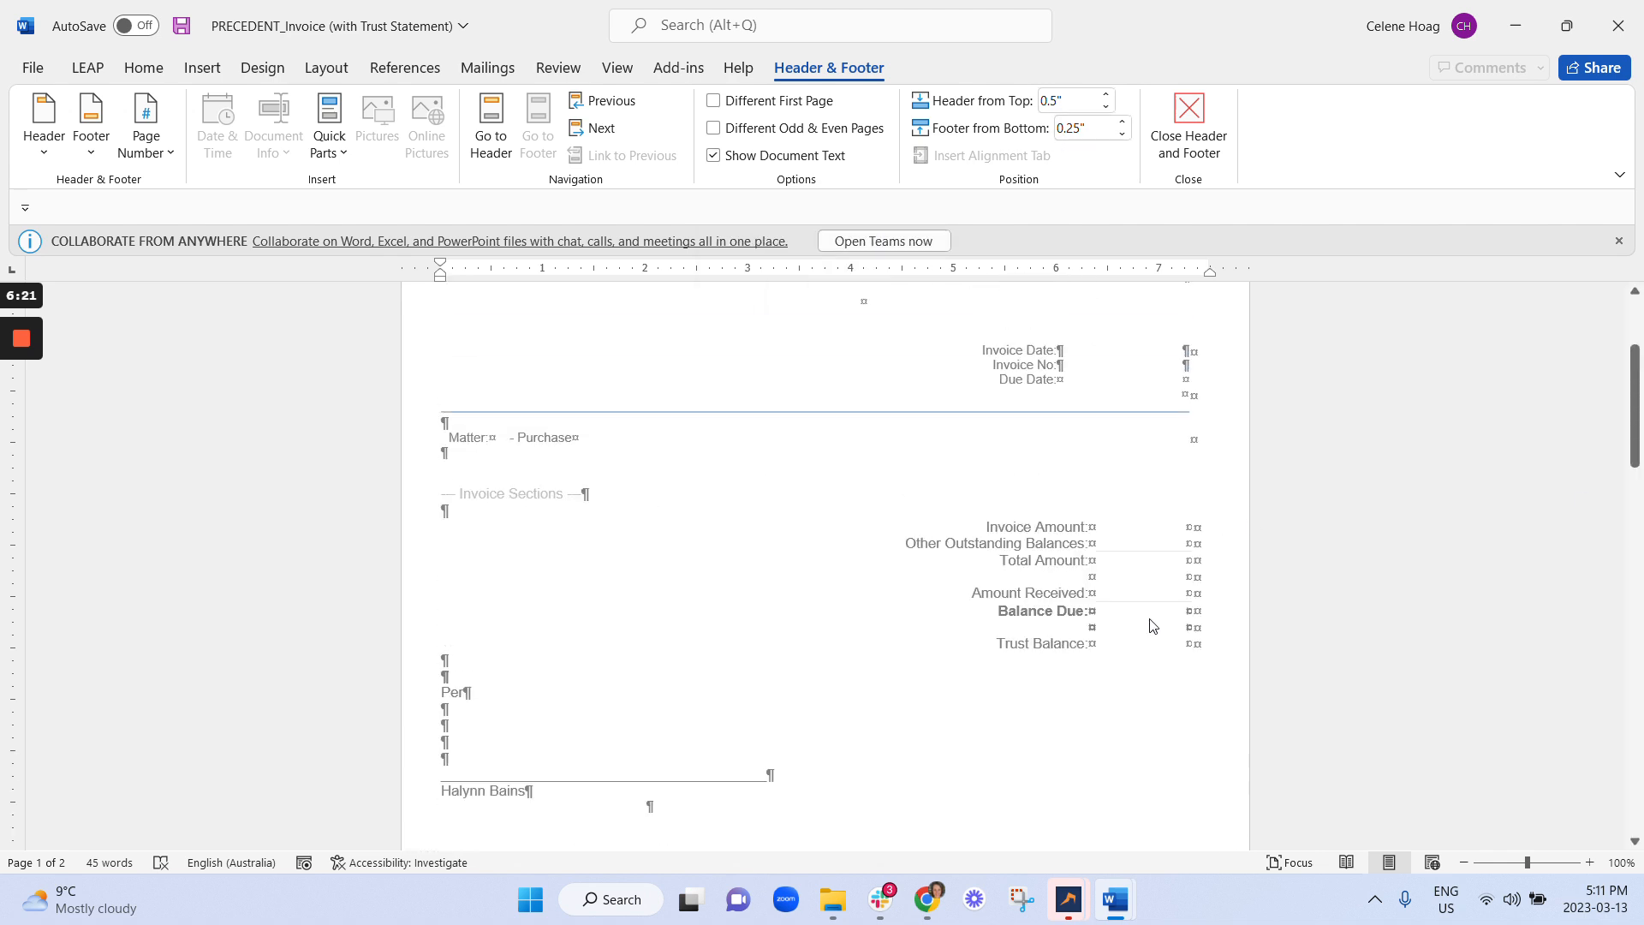
scroll(1150, 626, "up", 3)
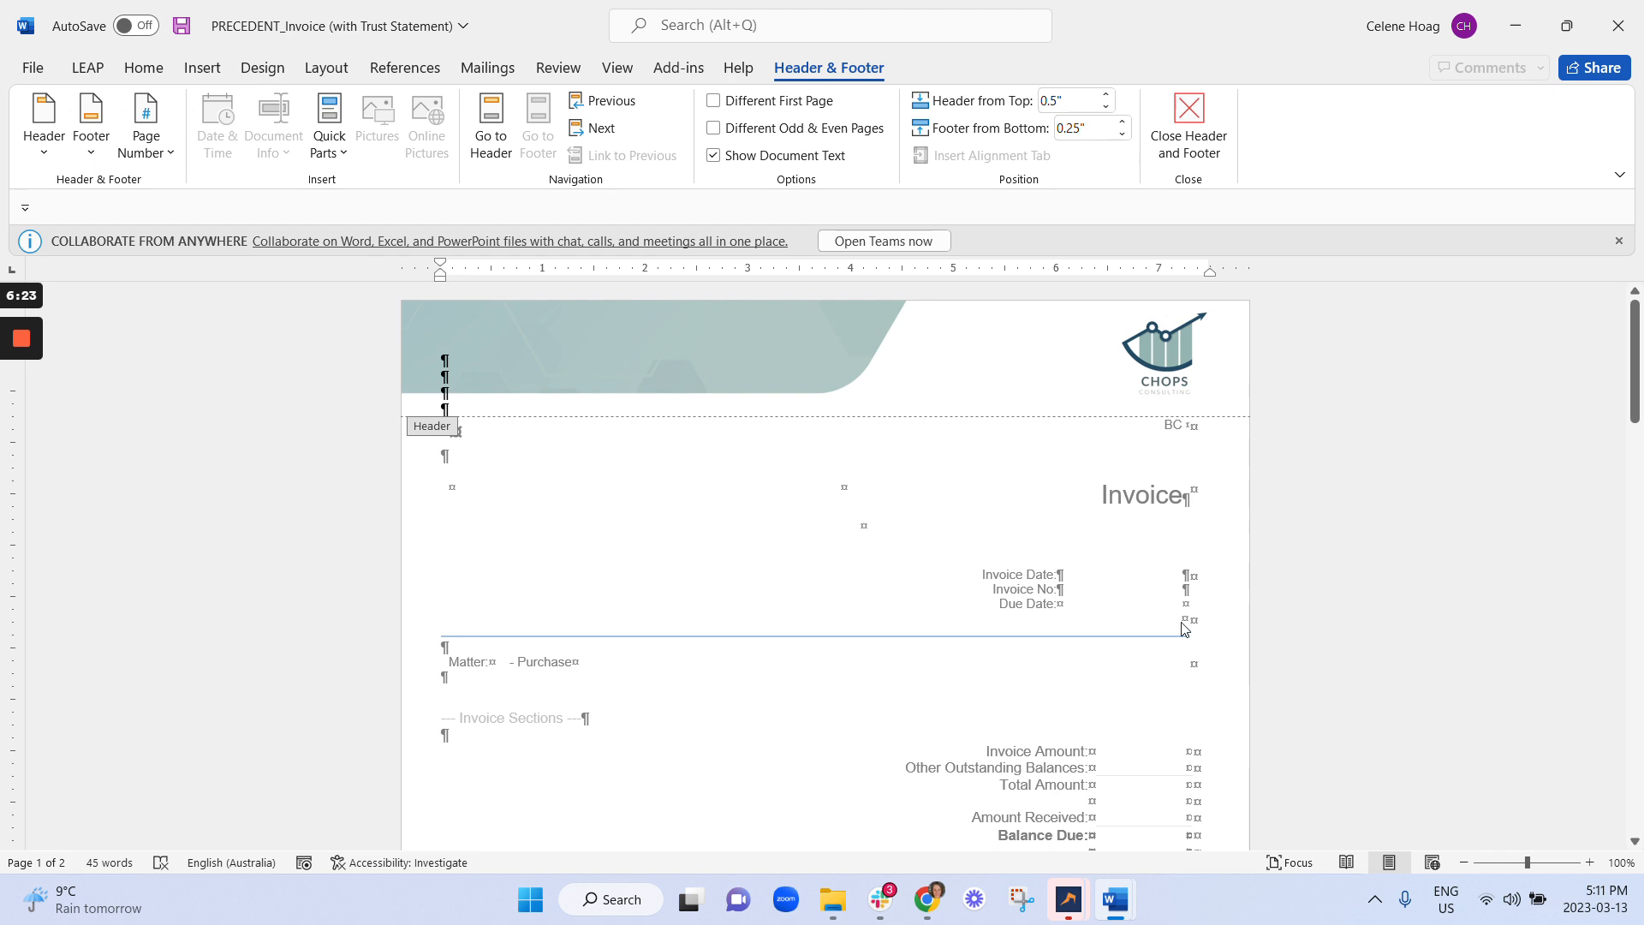
double_click(1148, 494)
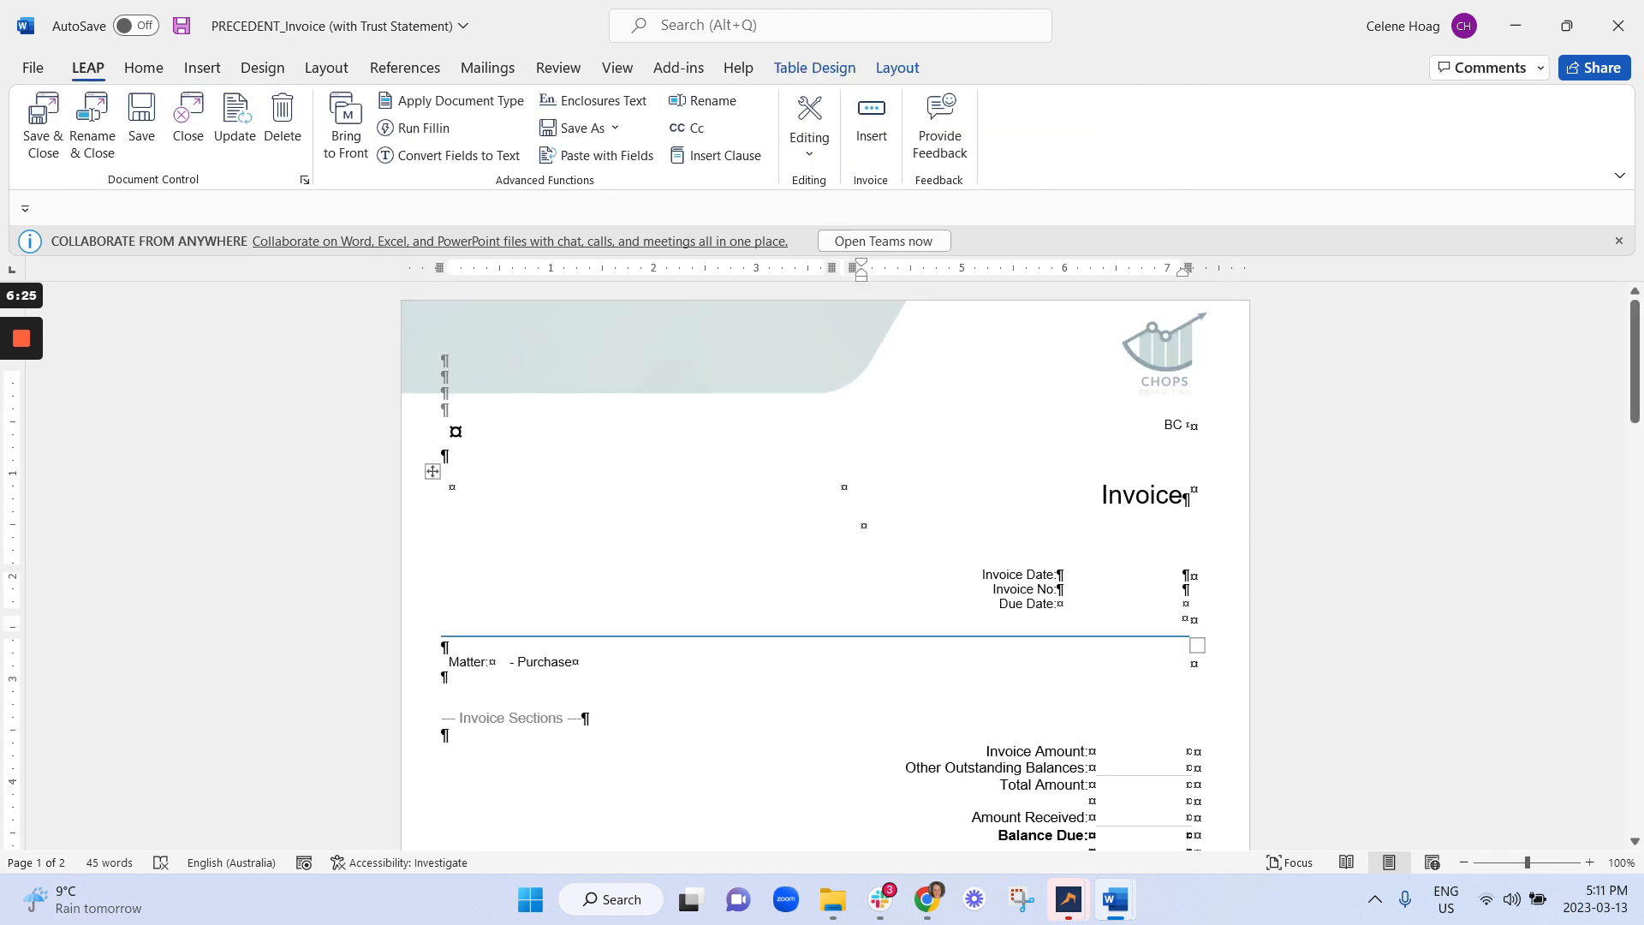
left_click(1191, 423)
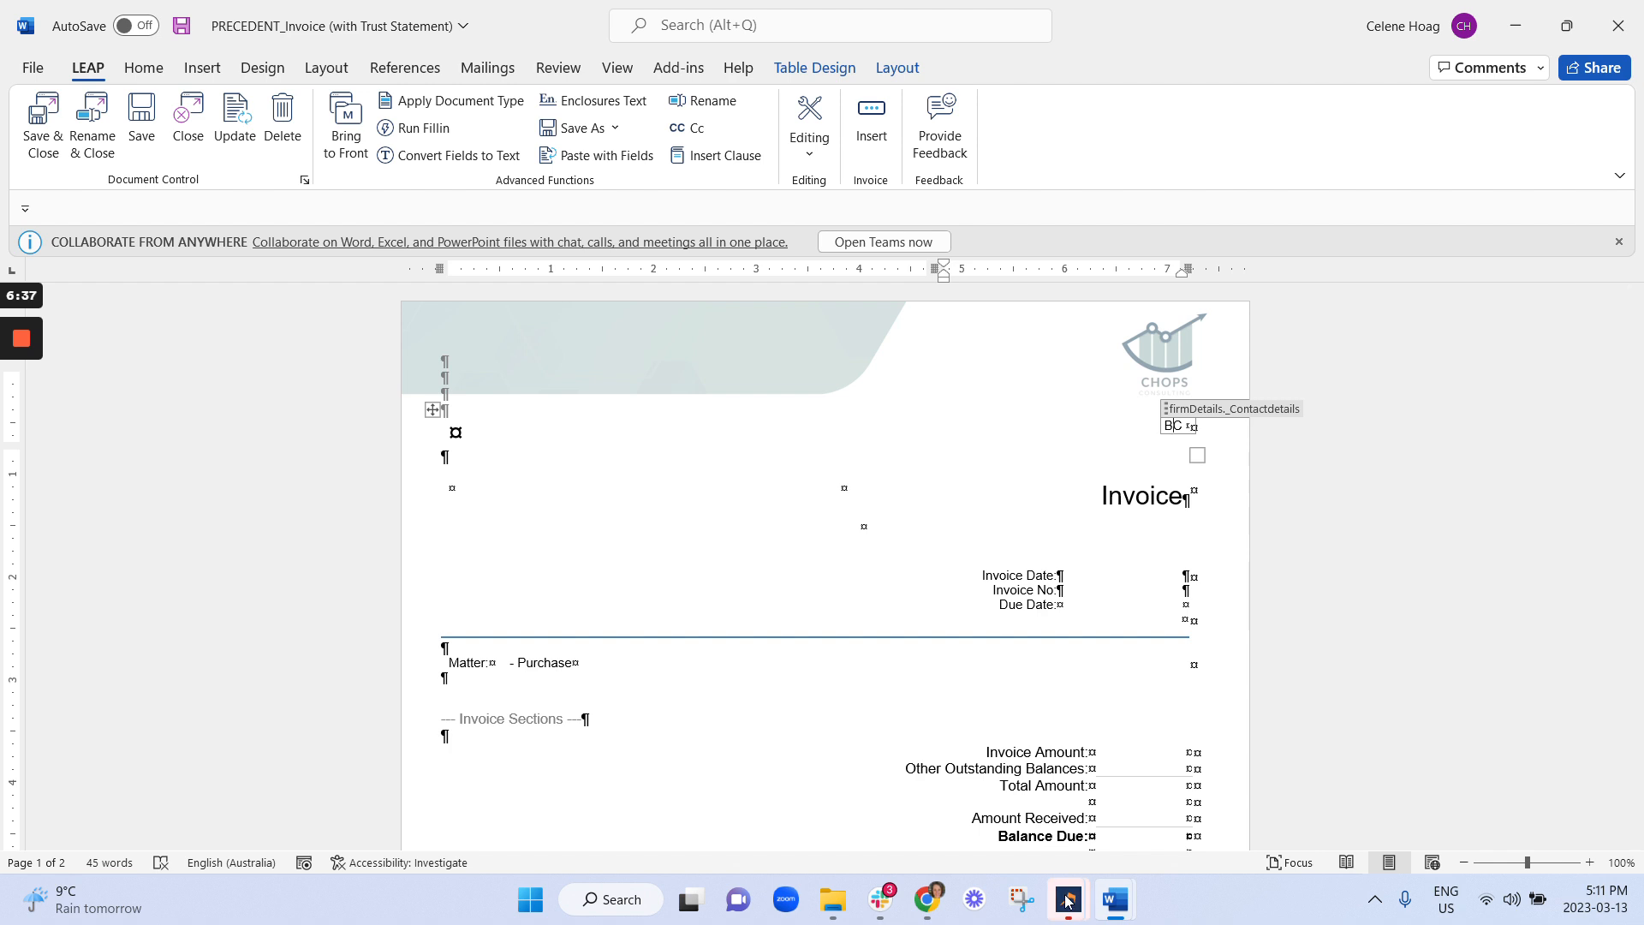
Open LEAP's Firm Details settings from the main menu's Settings pages.
mouse_move(1070, 901)
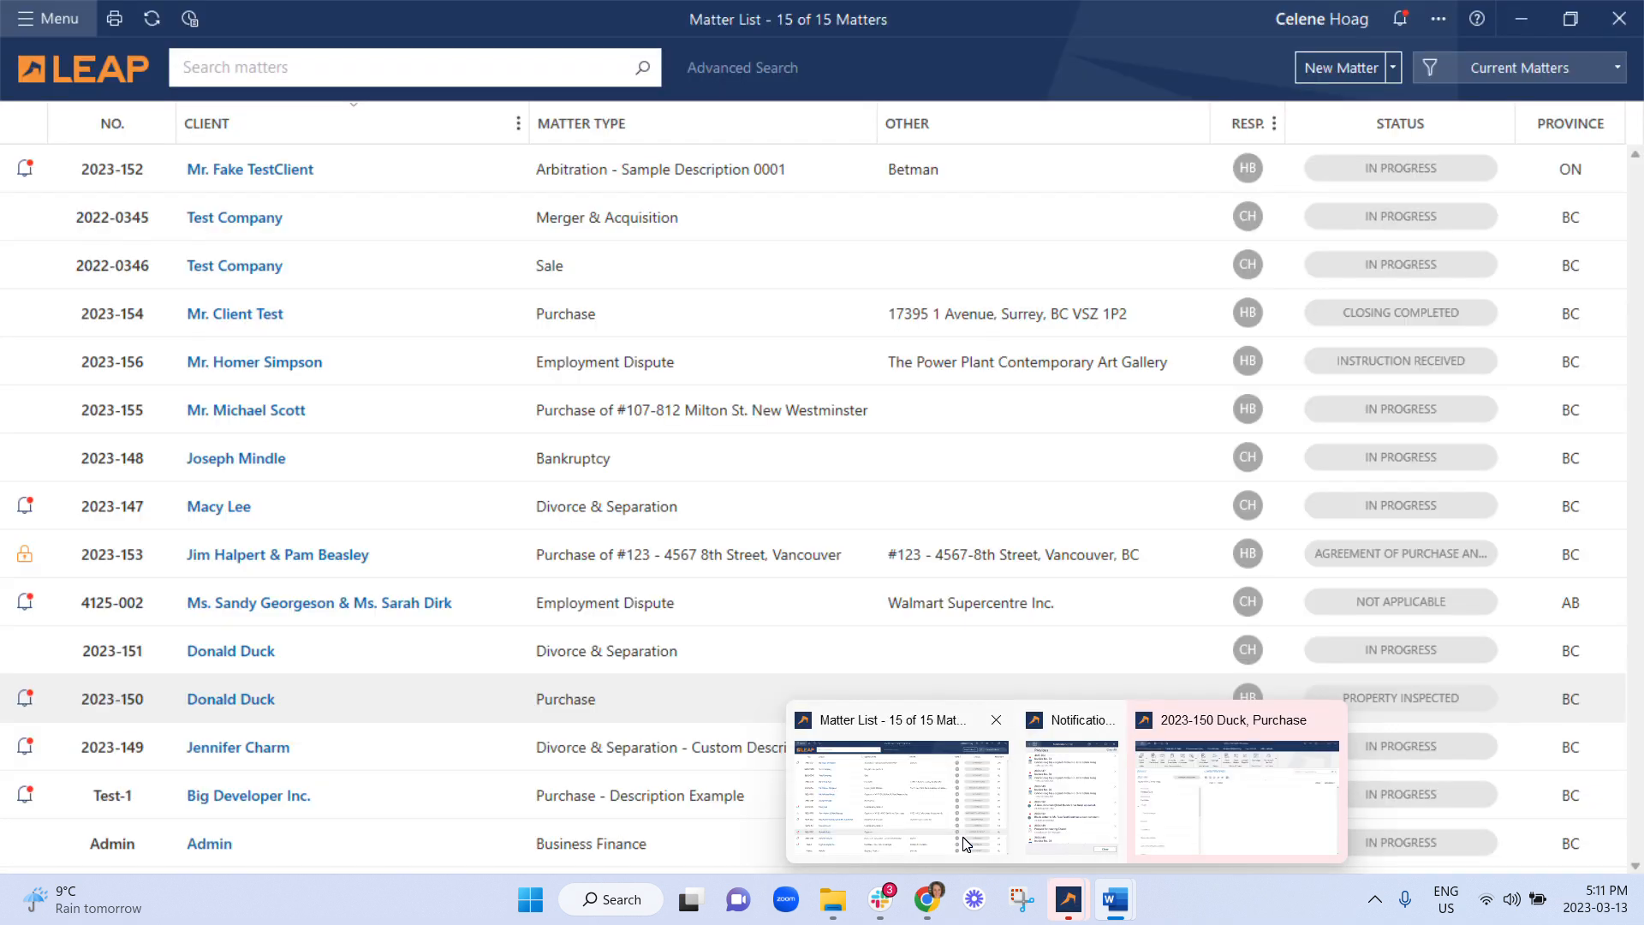
mouse_move(1304, 805)
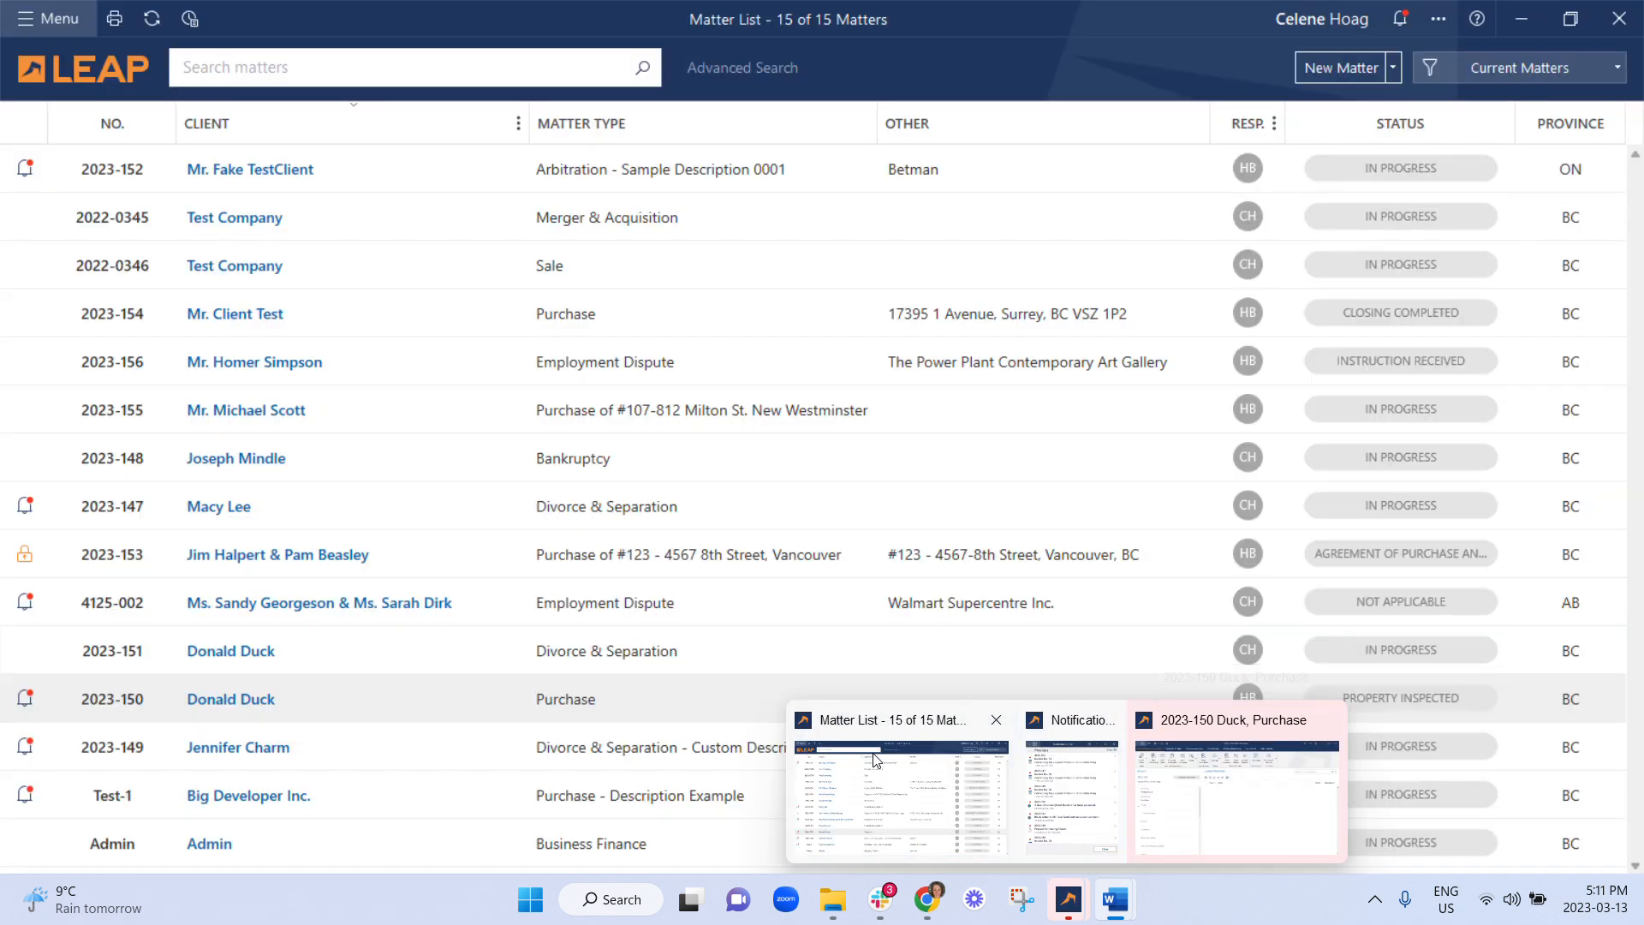
left_click(901, 796)
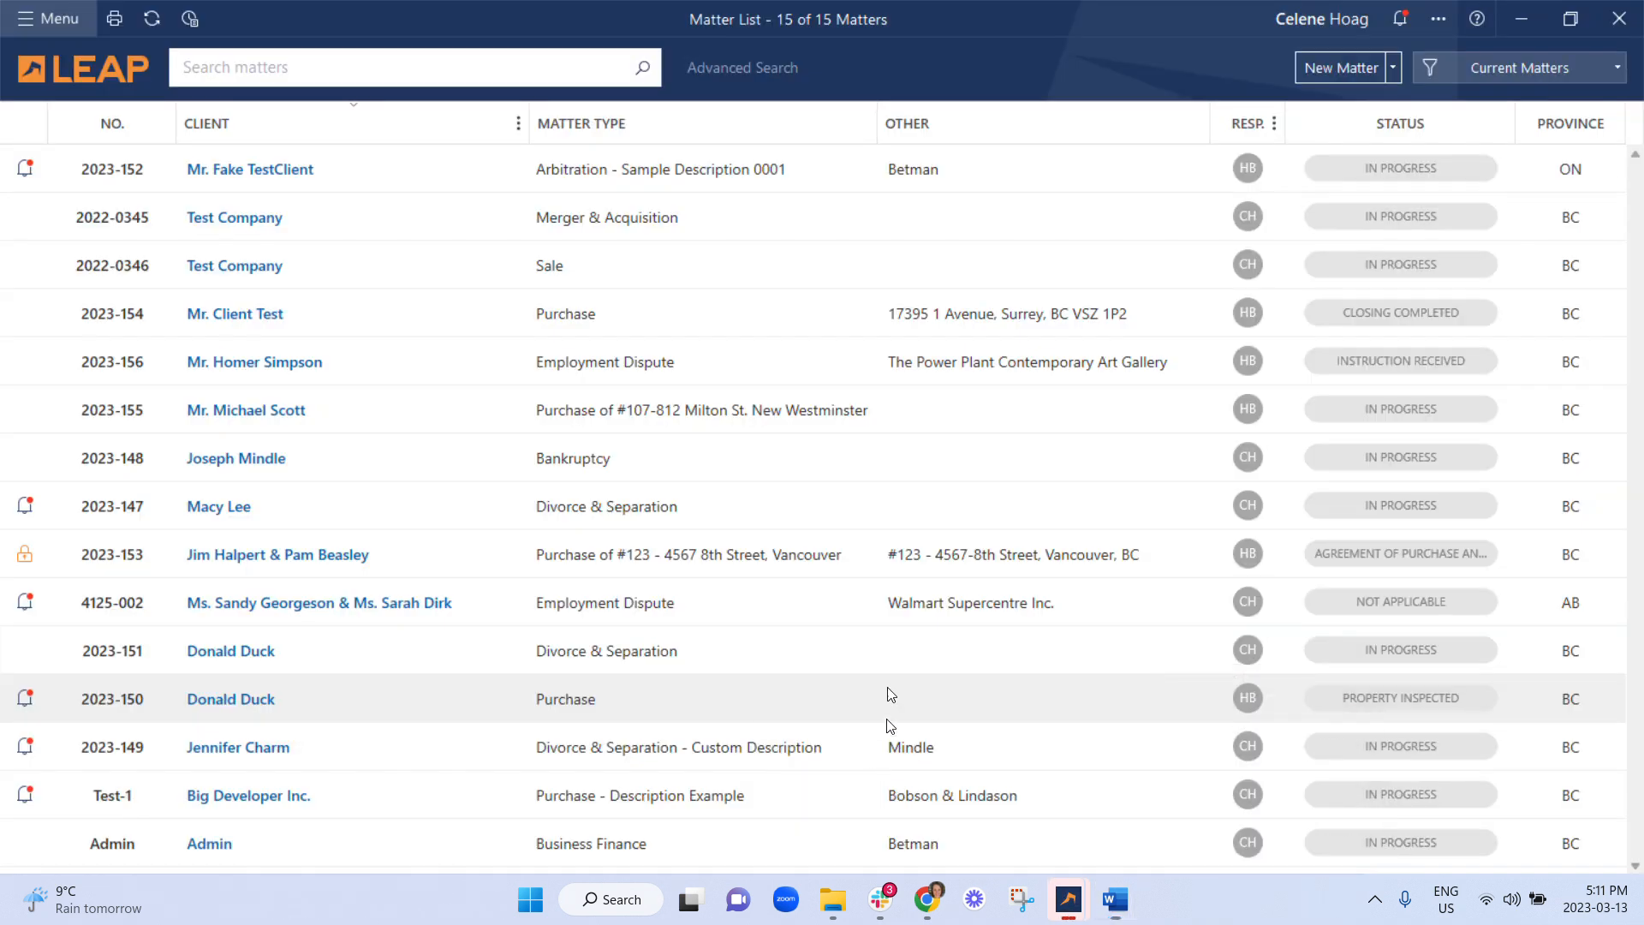
left_click(12, 17)
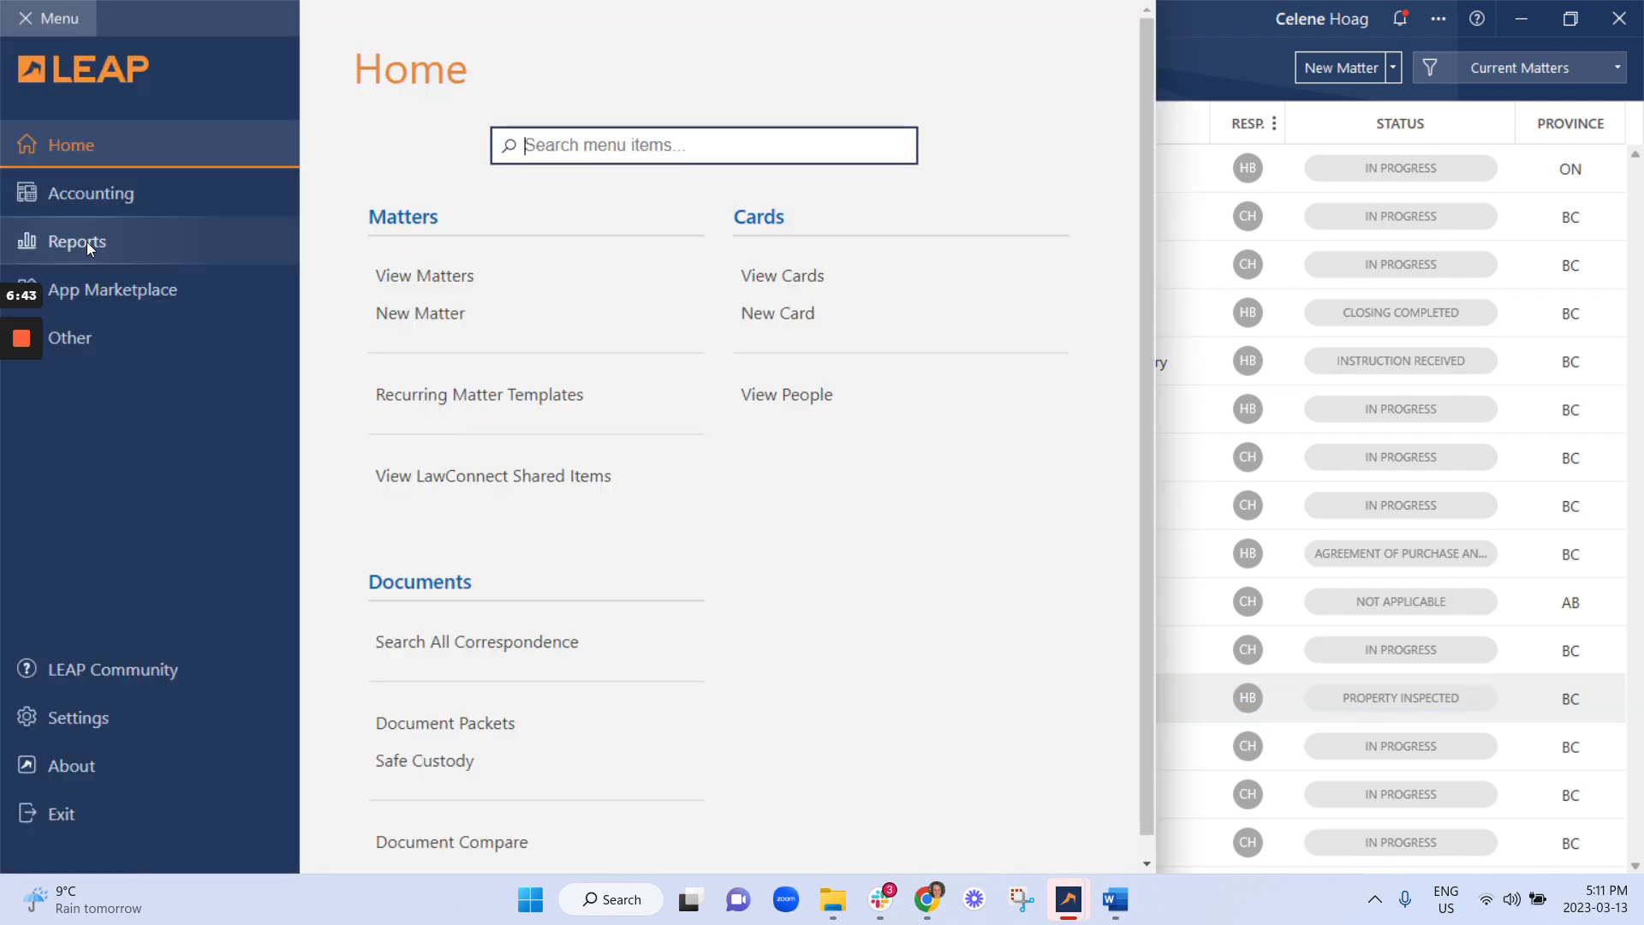
left_click(118, 715)
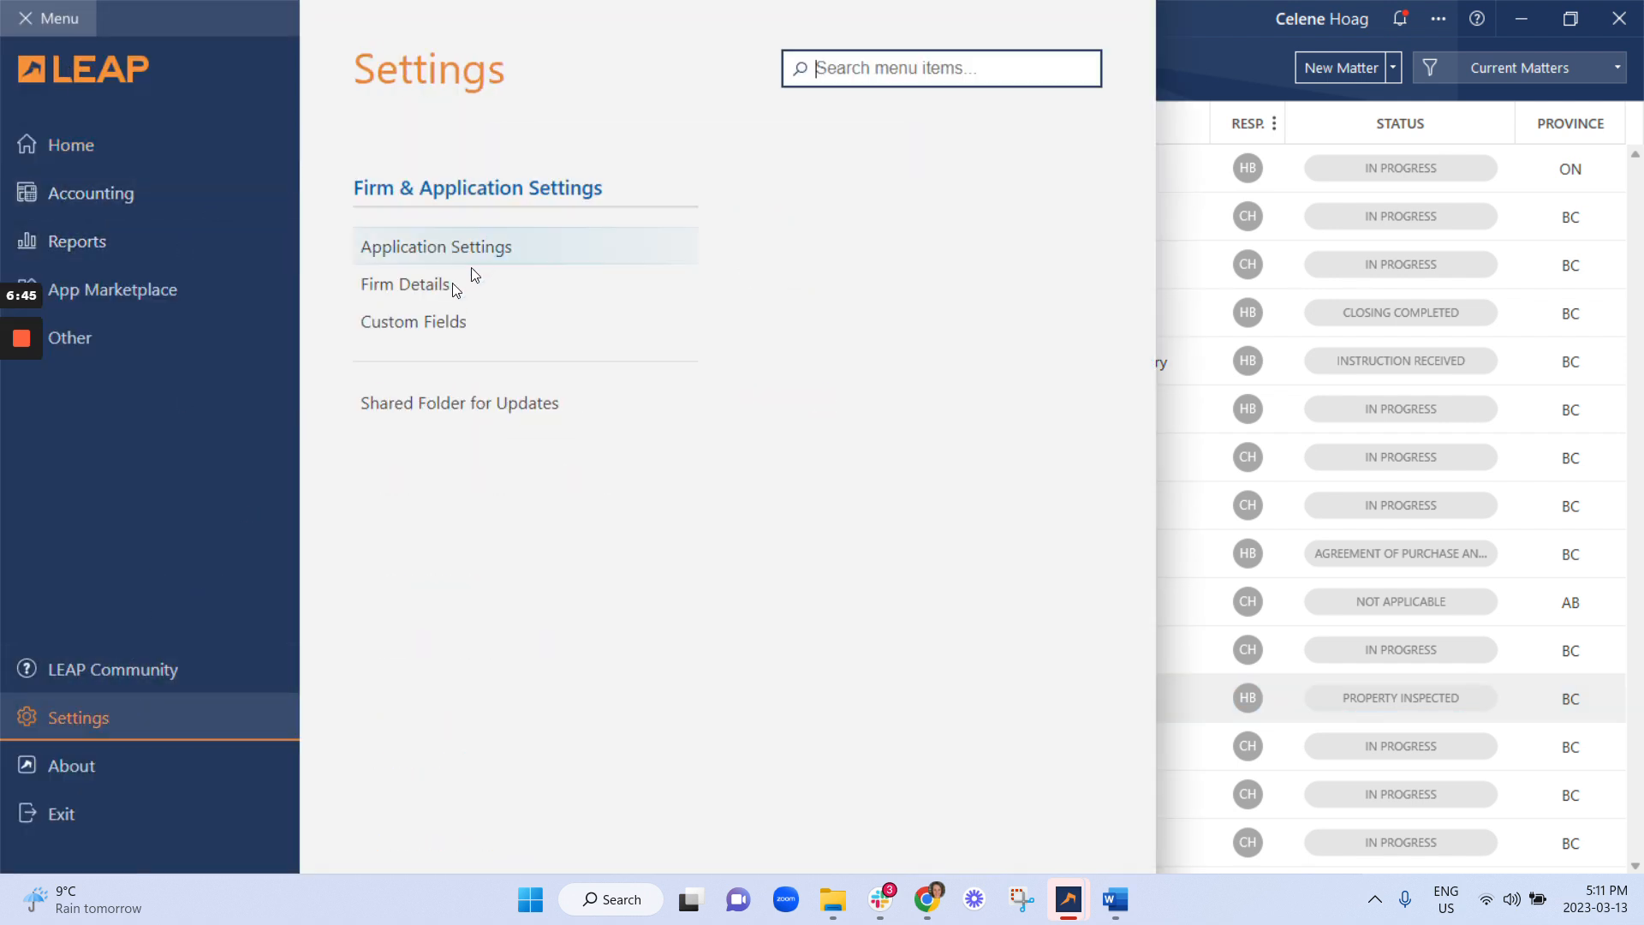
left_click(442, 291)
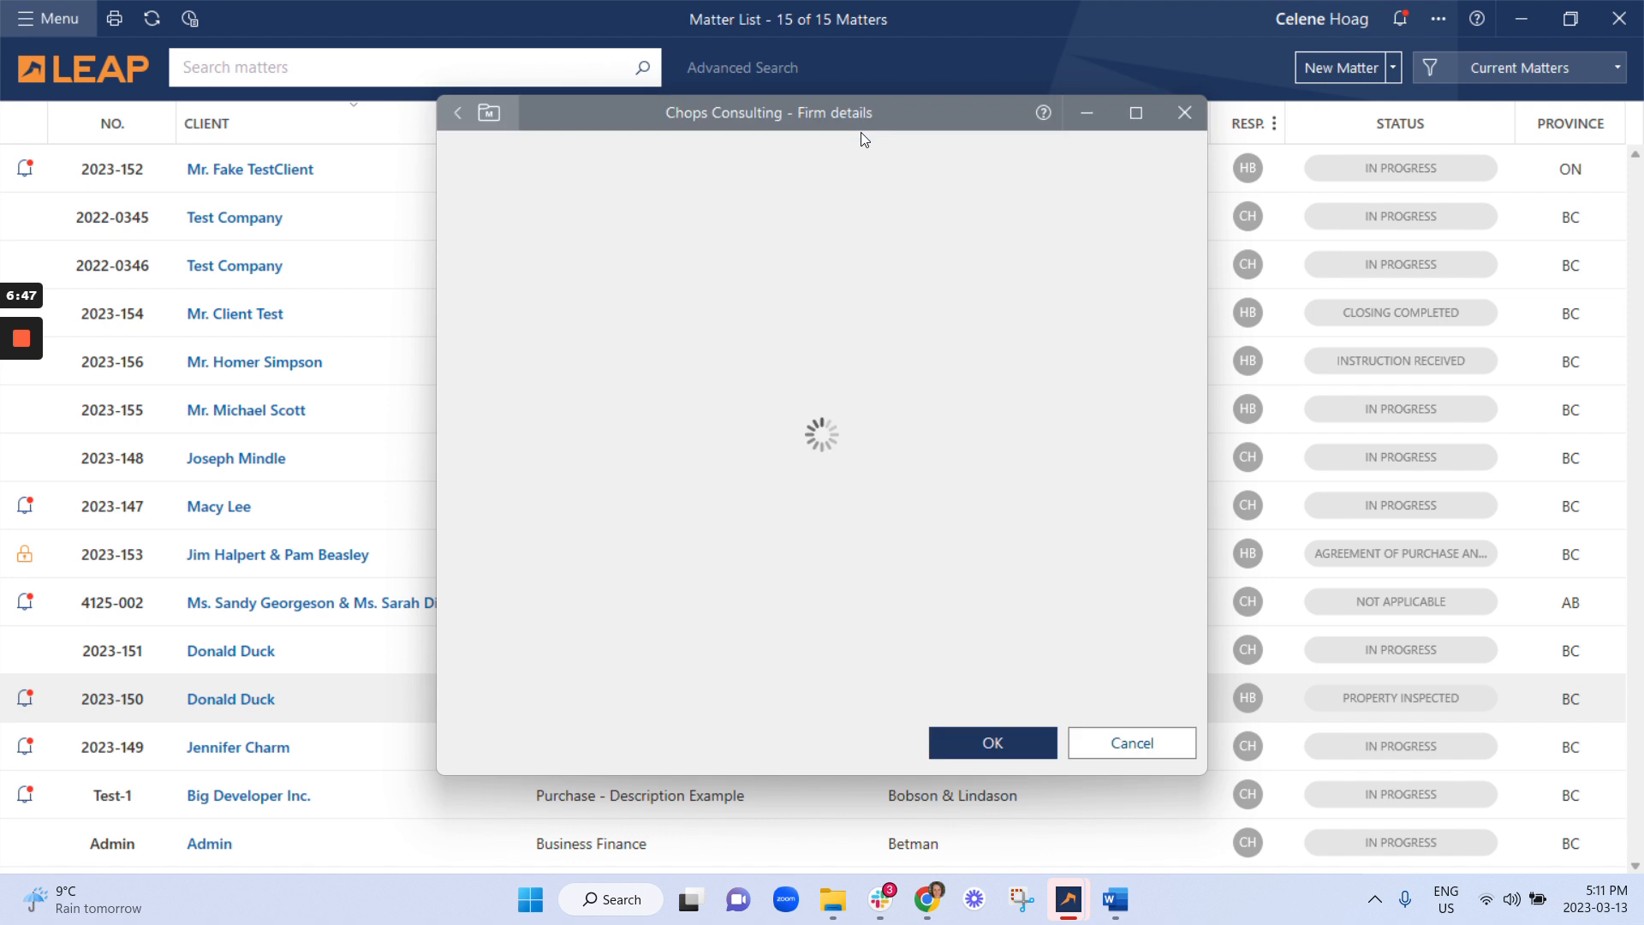
Enter the firm name Chops Consulting, street address, city Vancouver and postal code V0V 0V0.
left_click(699, 296)
type("Chops")
type("Consulting Ltd")
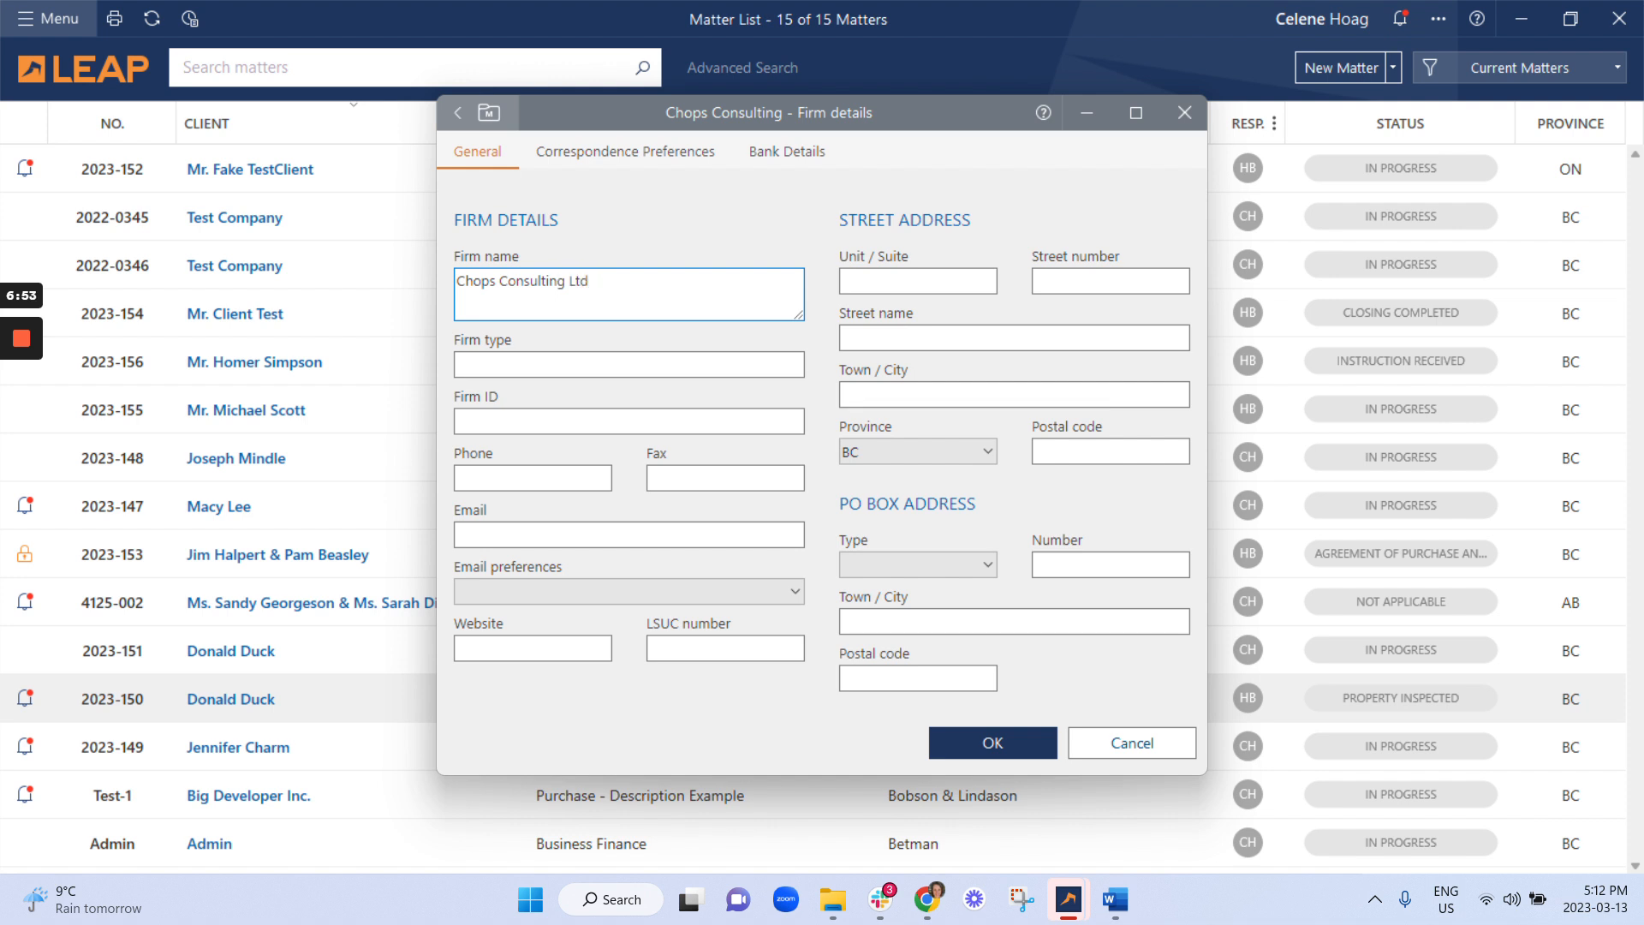
key("Tab")
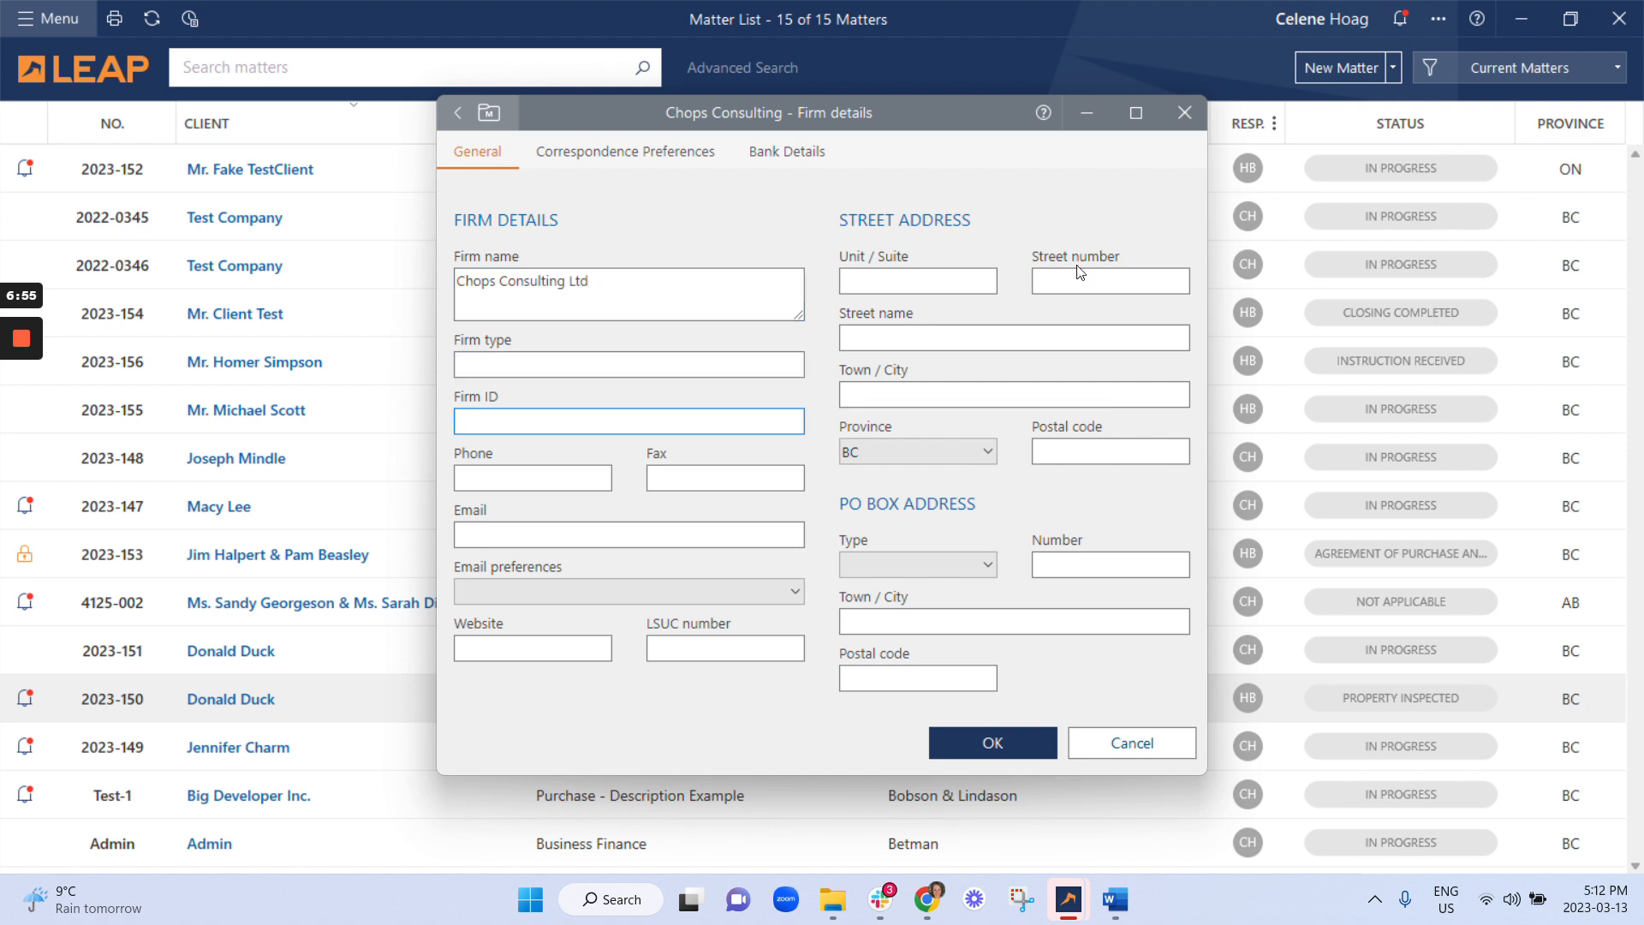
type("5013")
key("BackSpace")
key("BackSpace")
key("BackSpace")
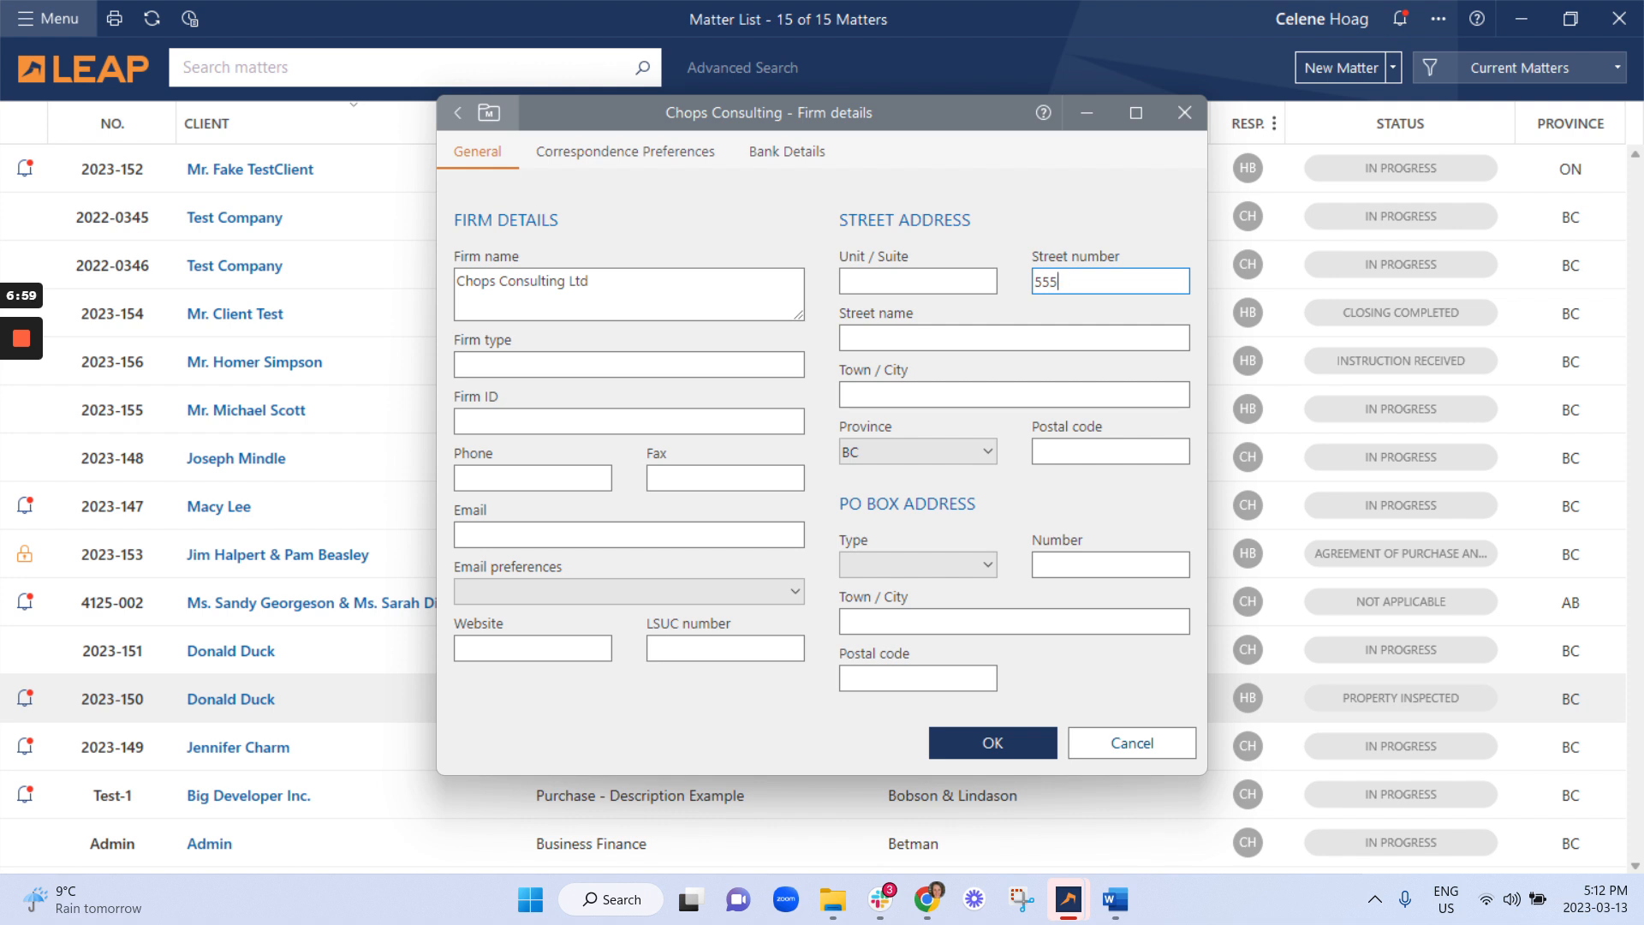
key("Tab")
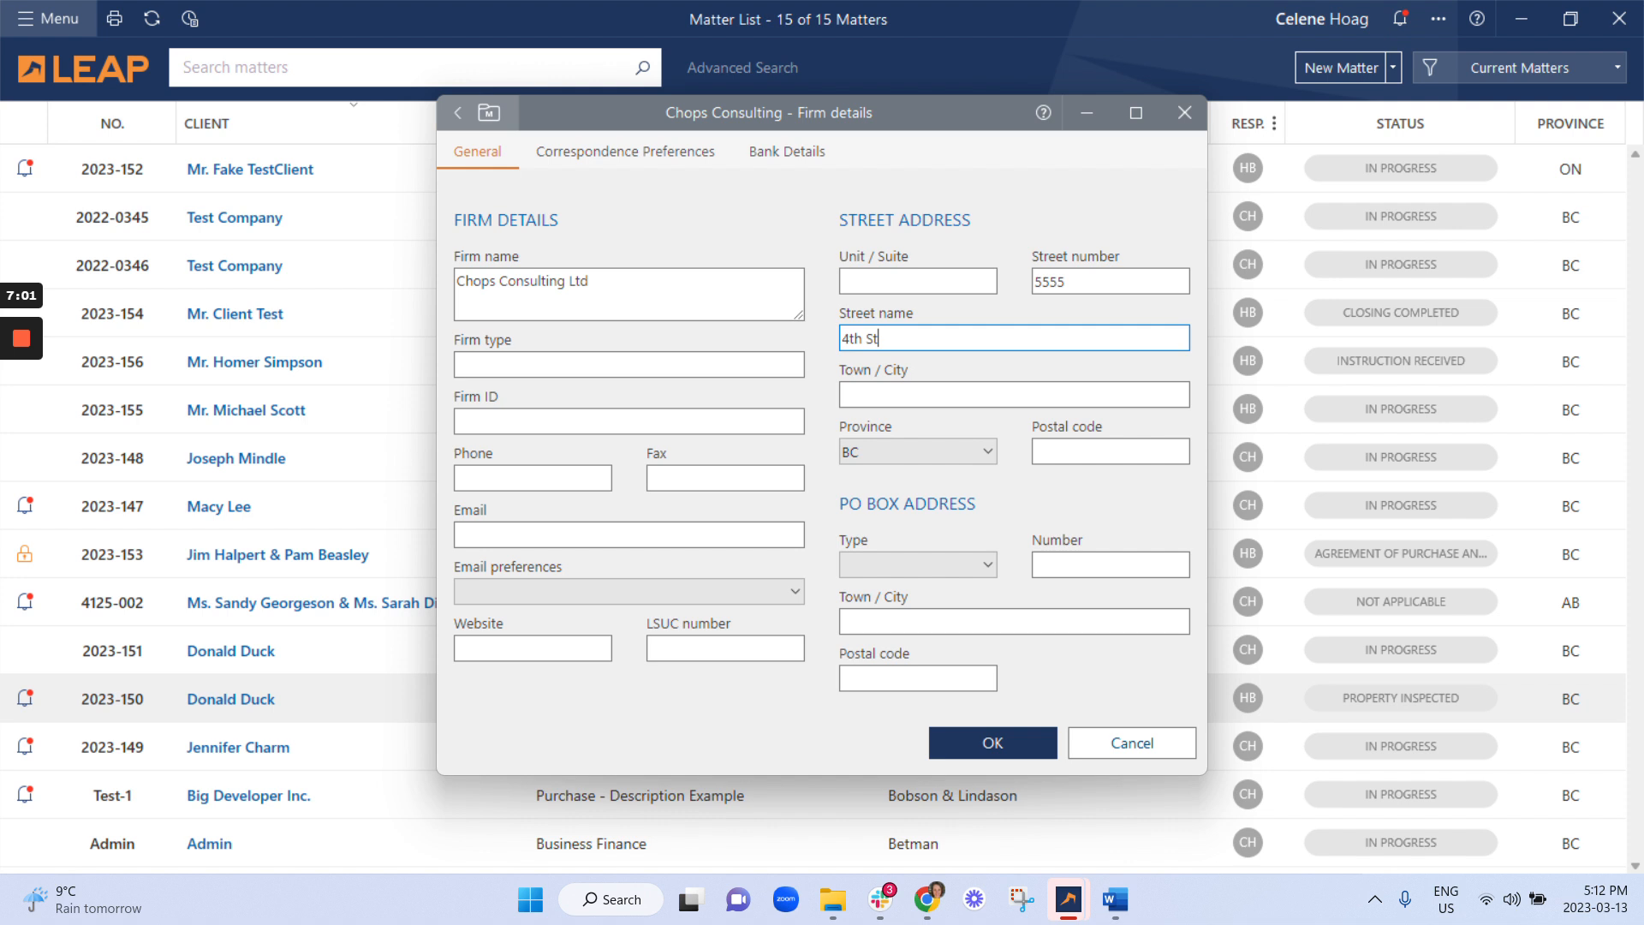
key("Tab")
type("Vancouver")
key("Tab")
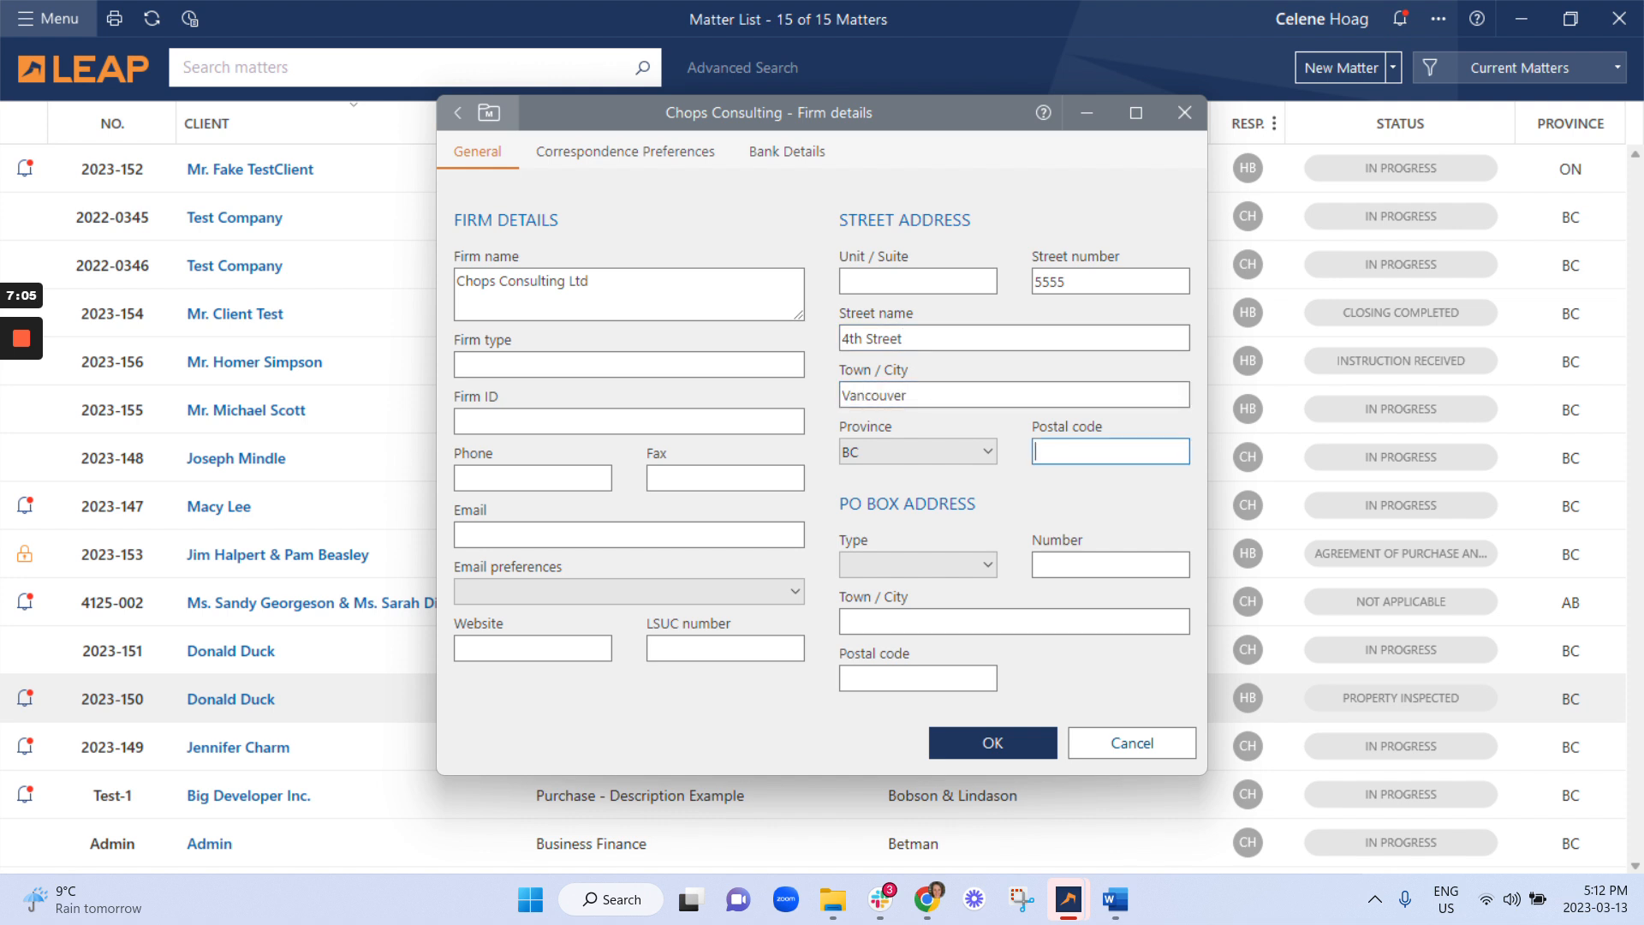
type("V0V 0V0")
left_click(533, 478)
type("777-777-7777")
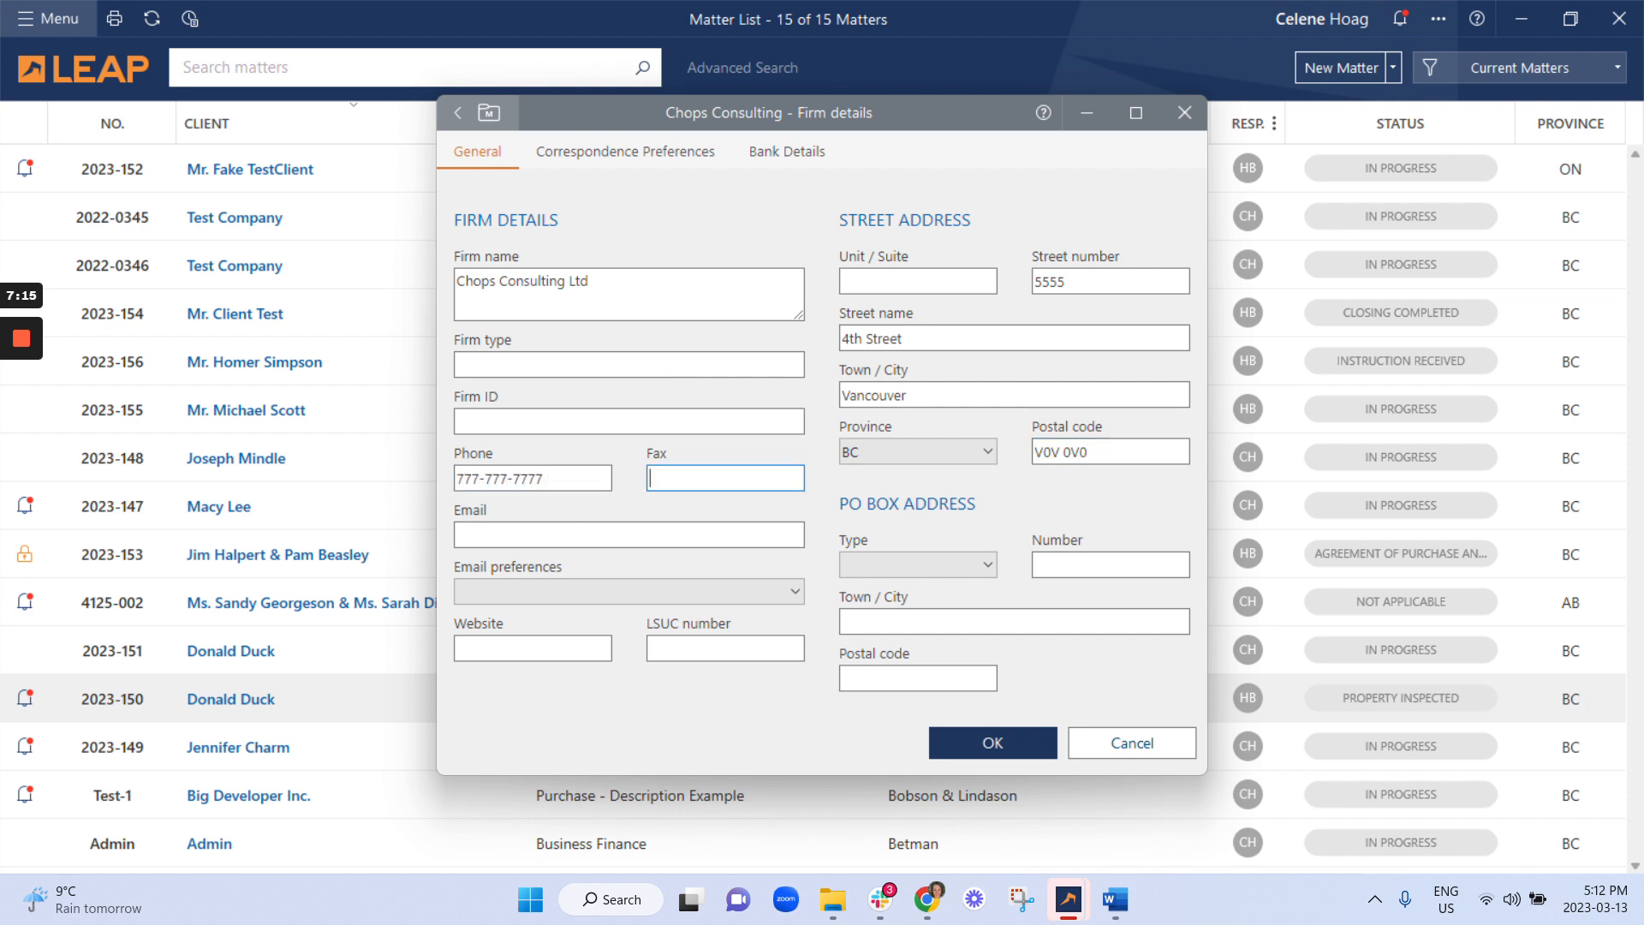
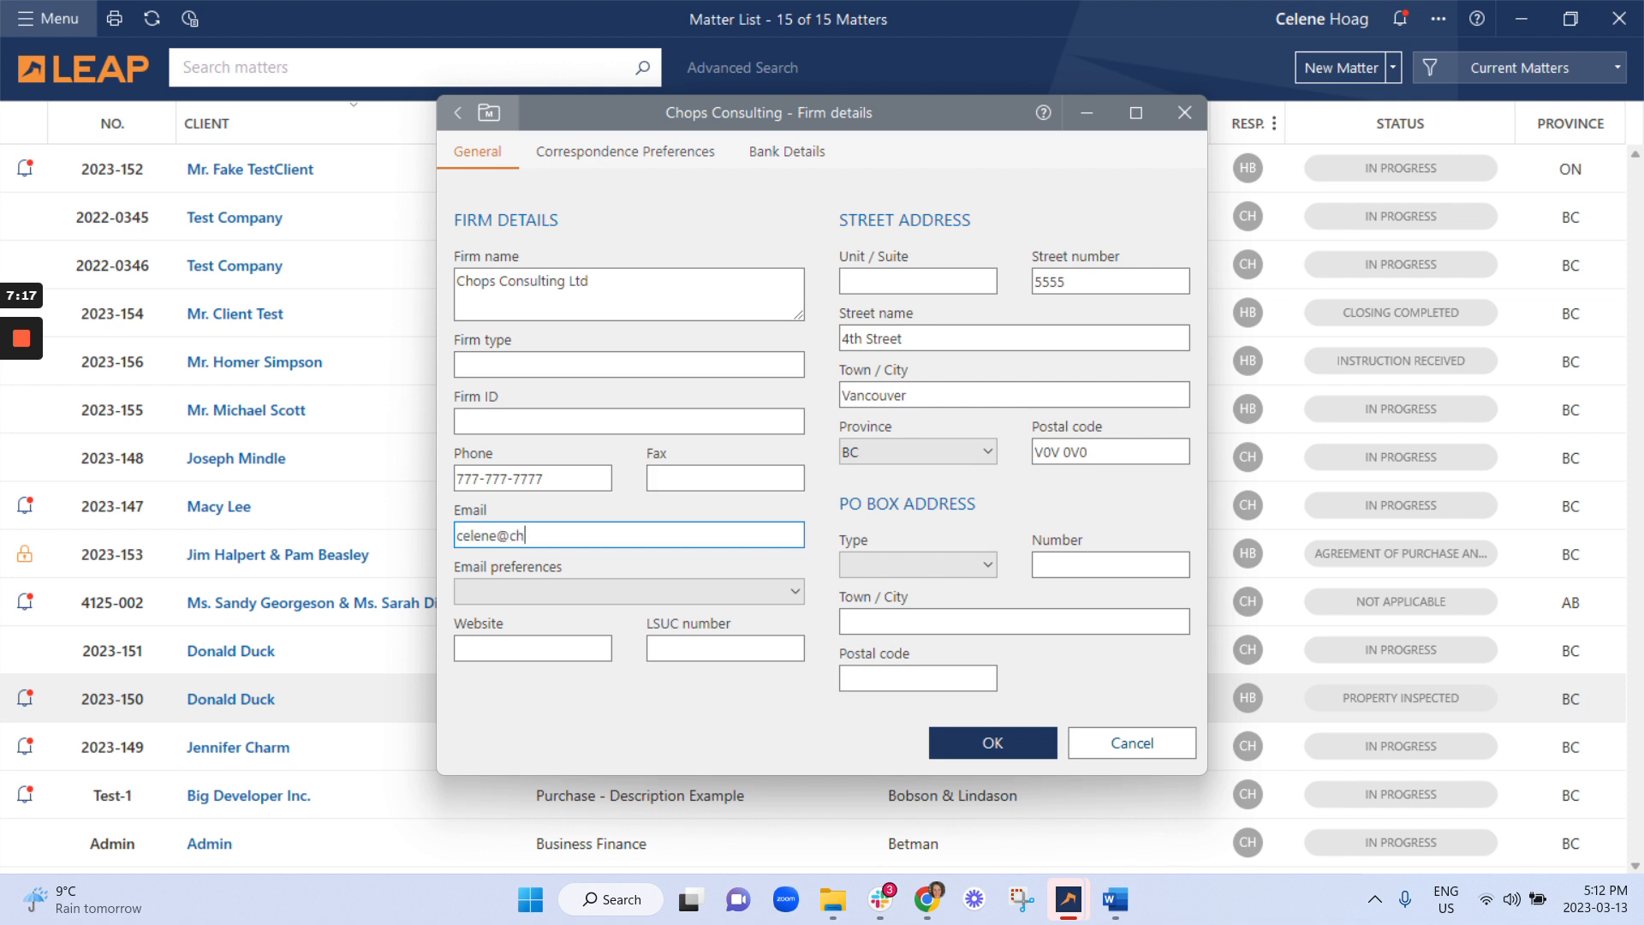
key("Tab")
type("www.chopsconsulting.com")
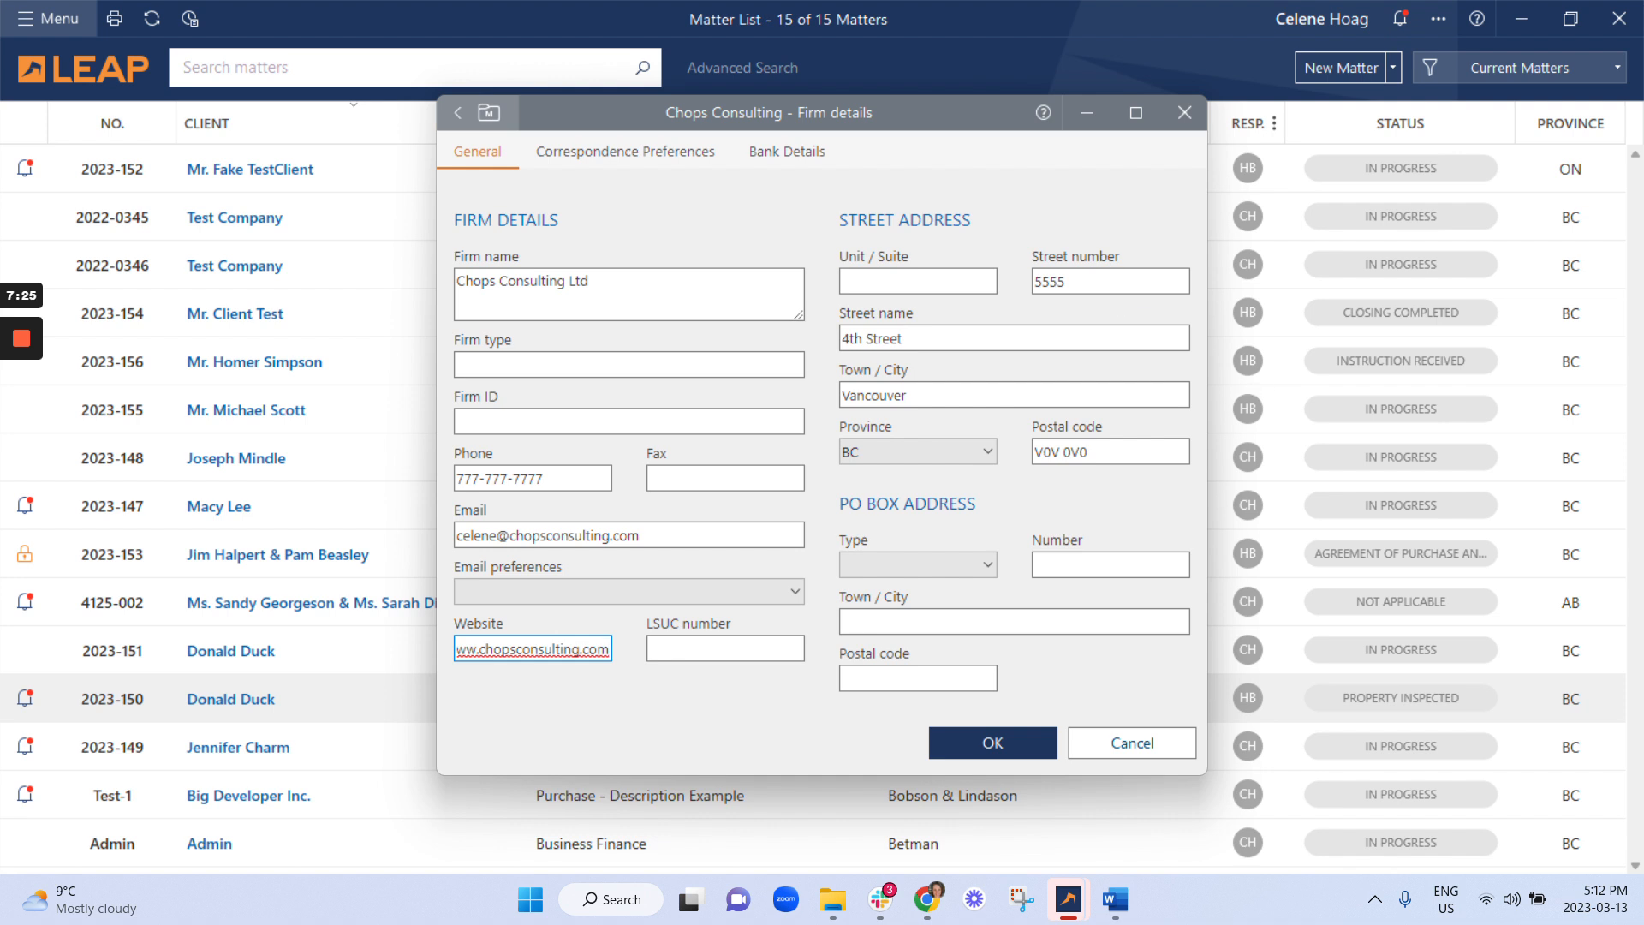
left_click(995, 748)
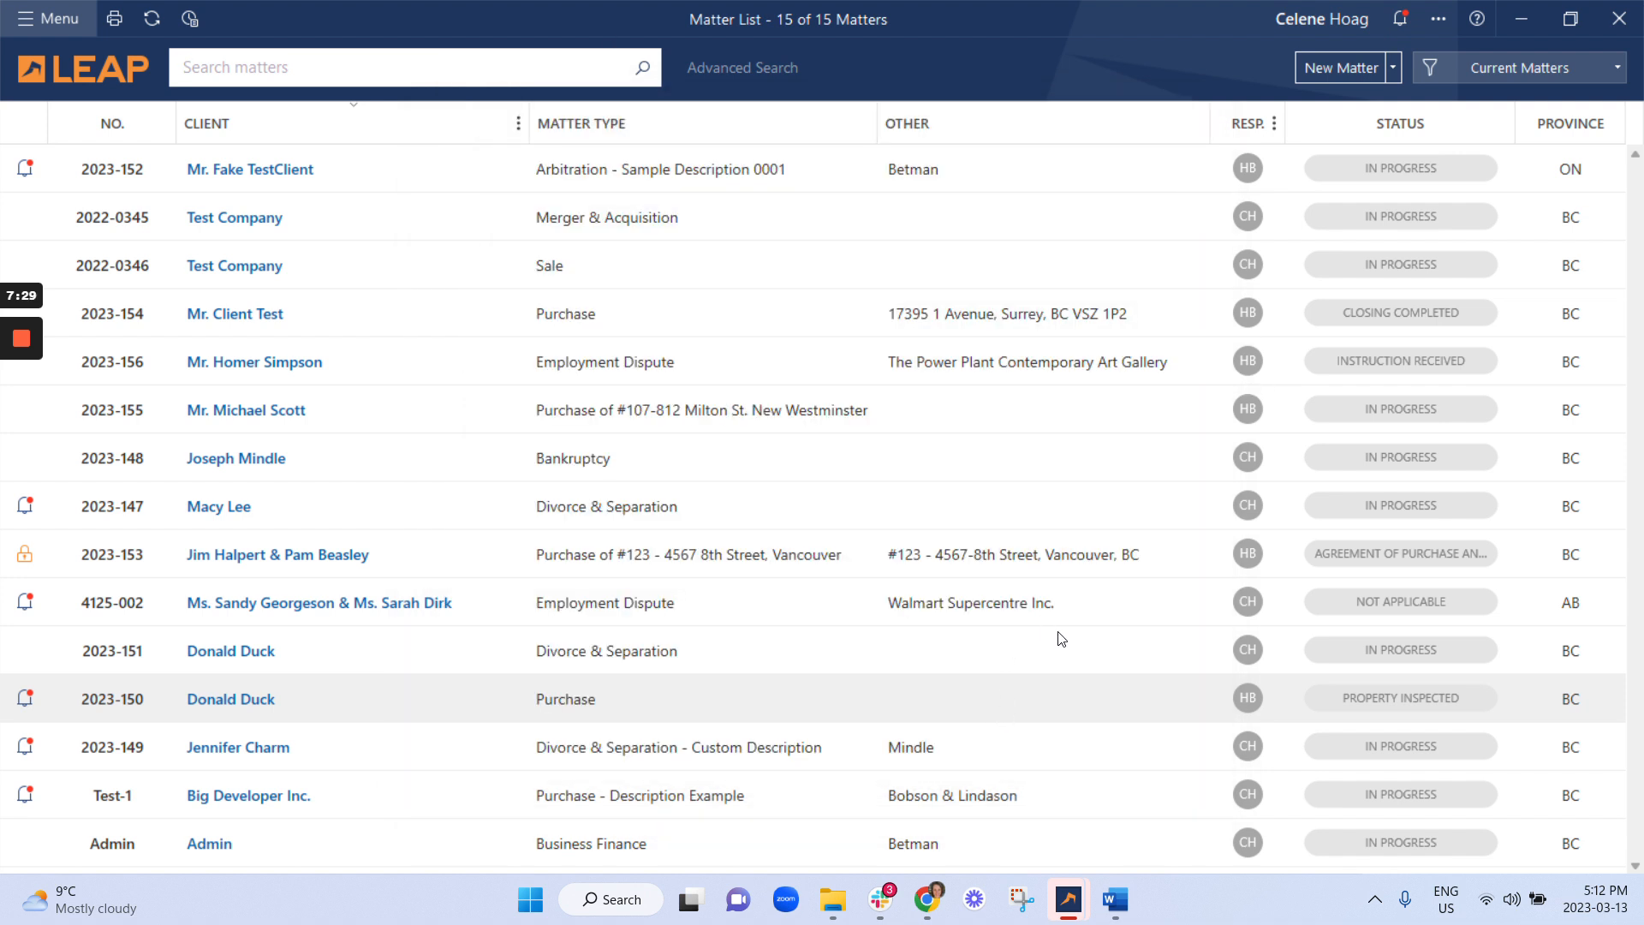
mouse_move(1115, 899)
left_click(1025, 826)
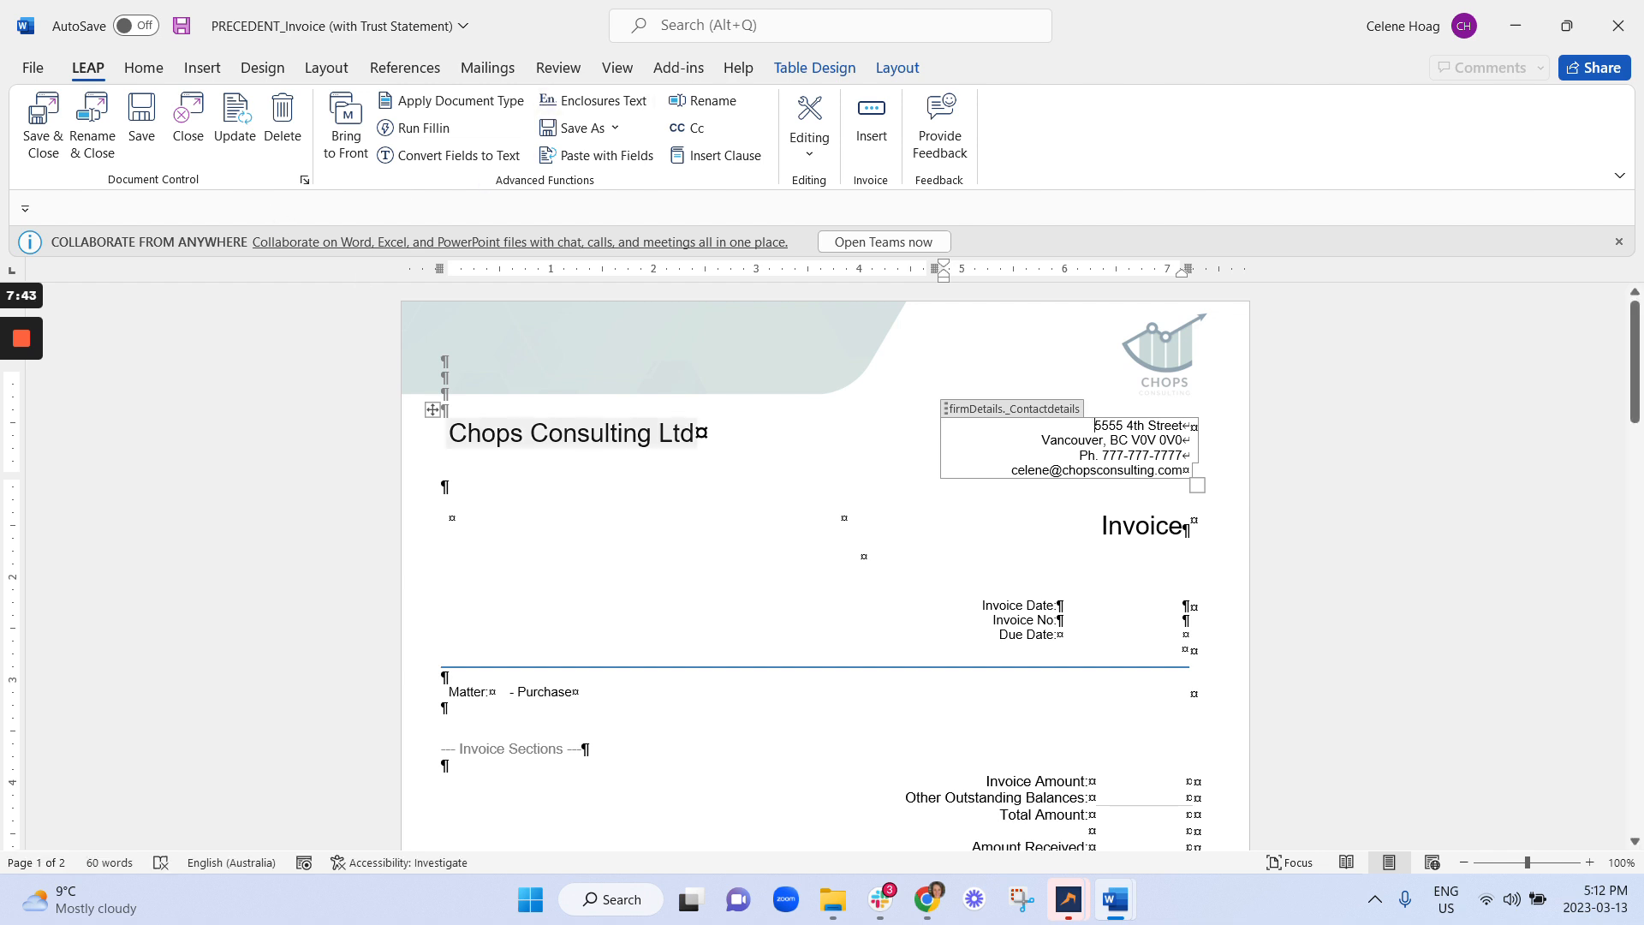
Check the firm name field in the header and open the Invoice field list, inspecting Due Date.
left_click(590, 433)
left_click(444, 486)
left_click(877, 111)
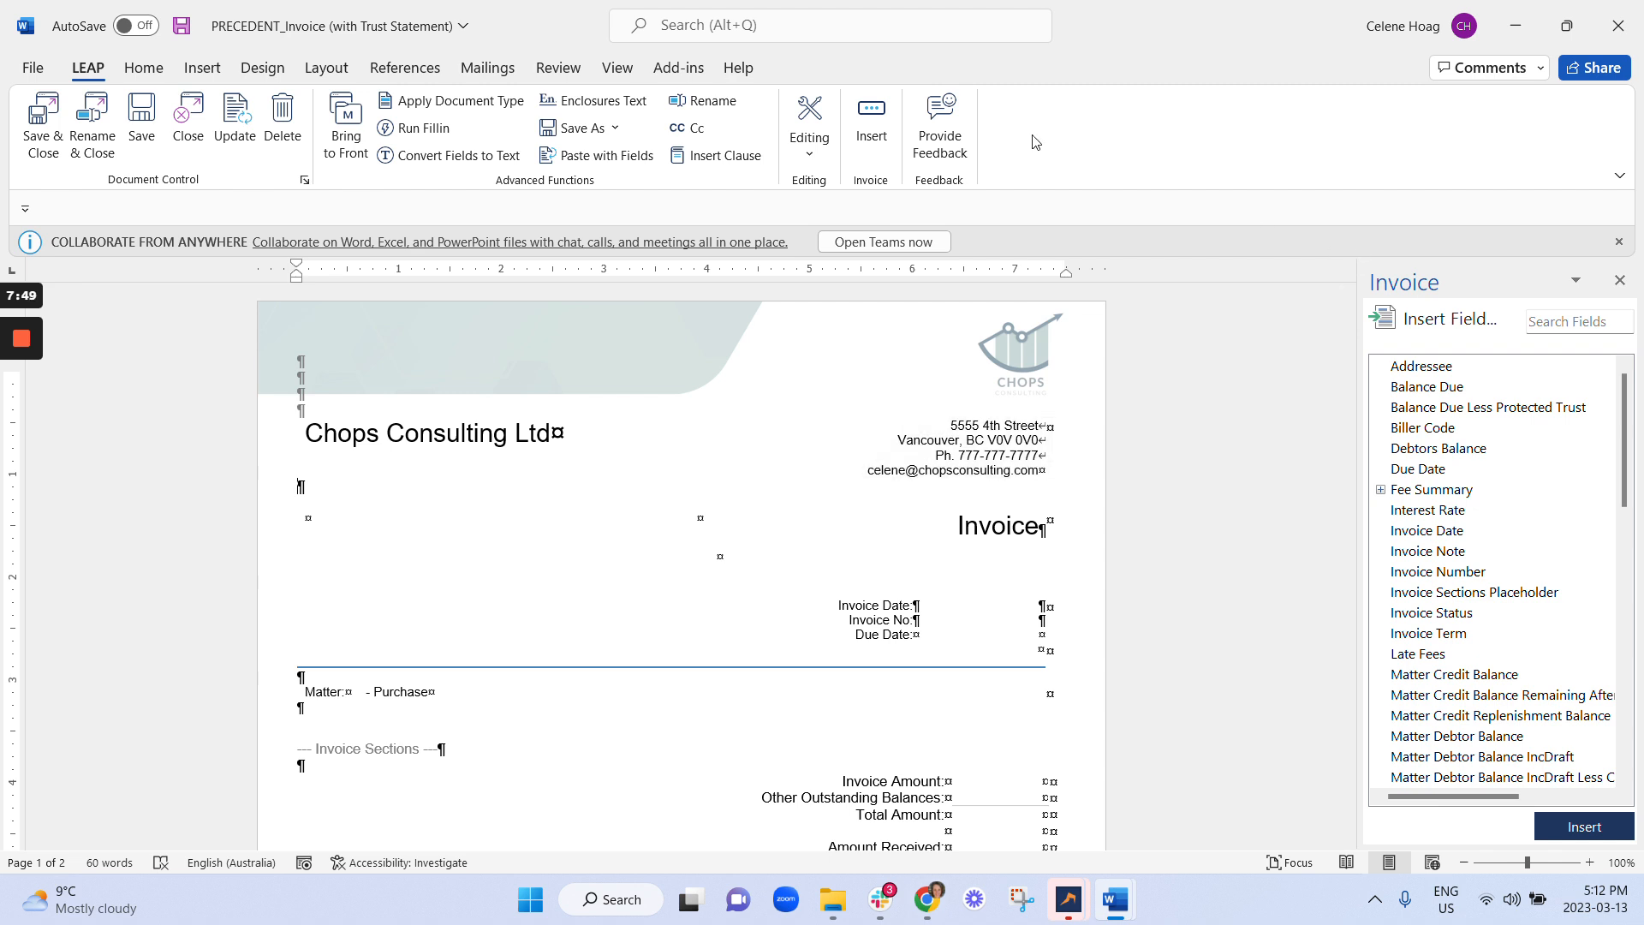
scroll(1467, 529, "down", 5)
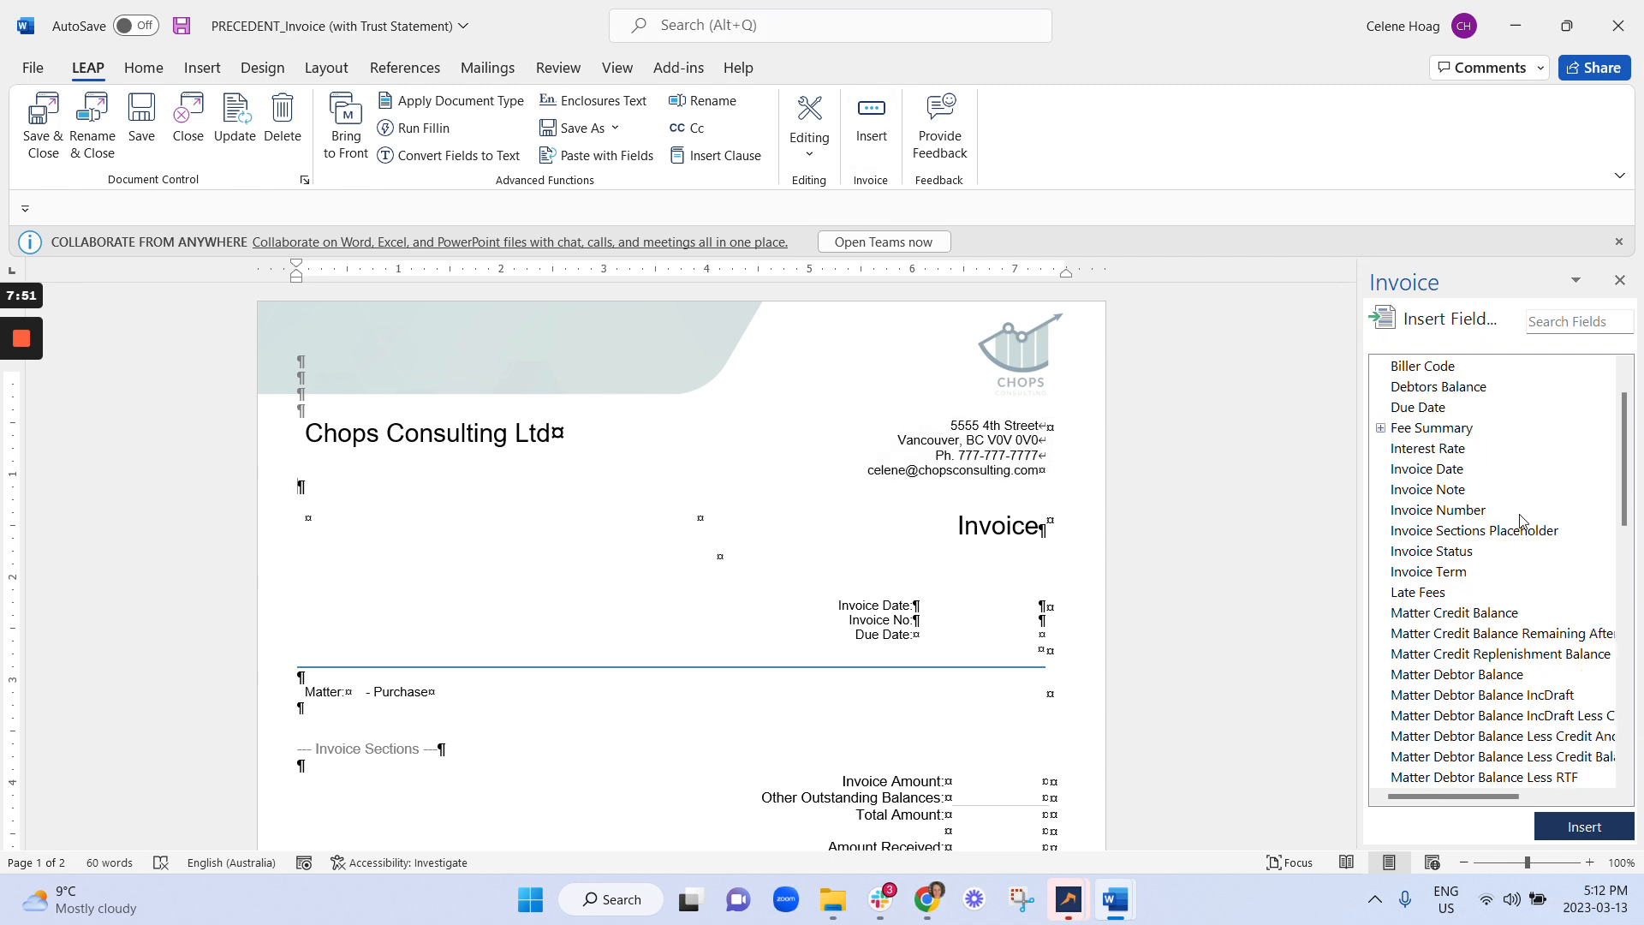
scroll(1485, 492, "up", 5)
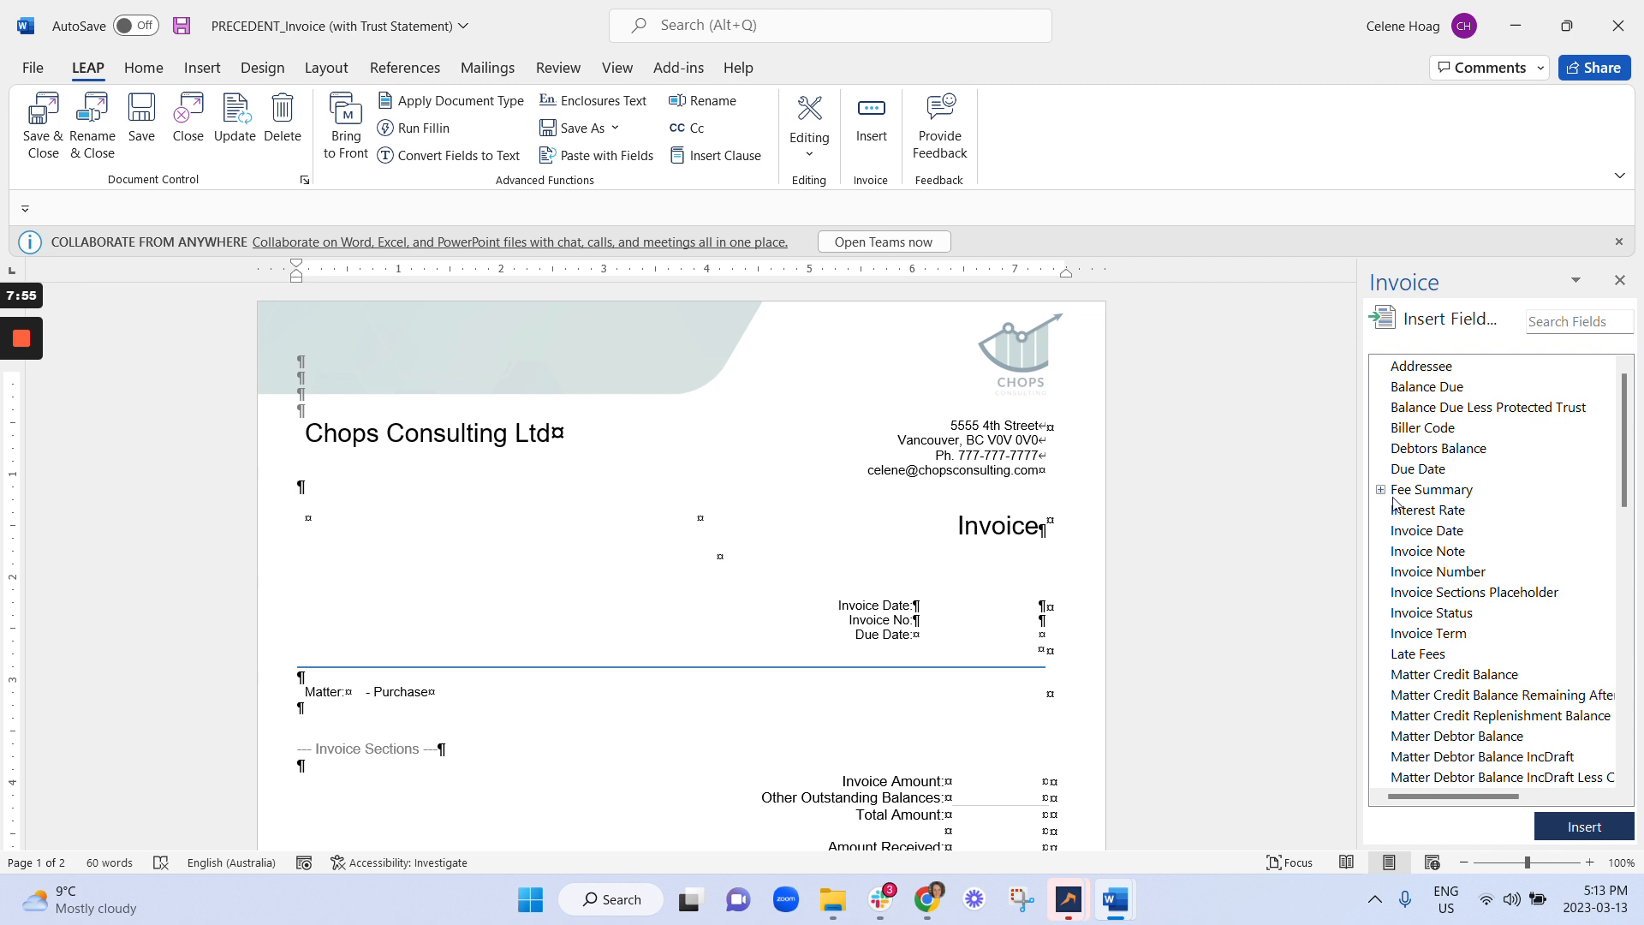
left_click(1042, 634)
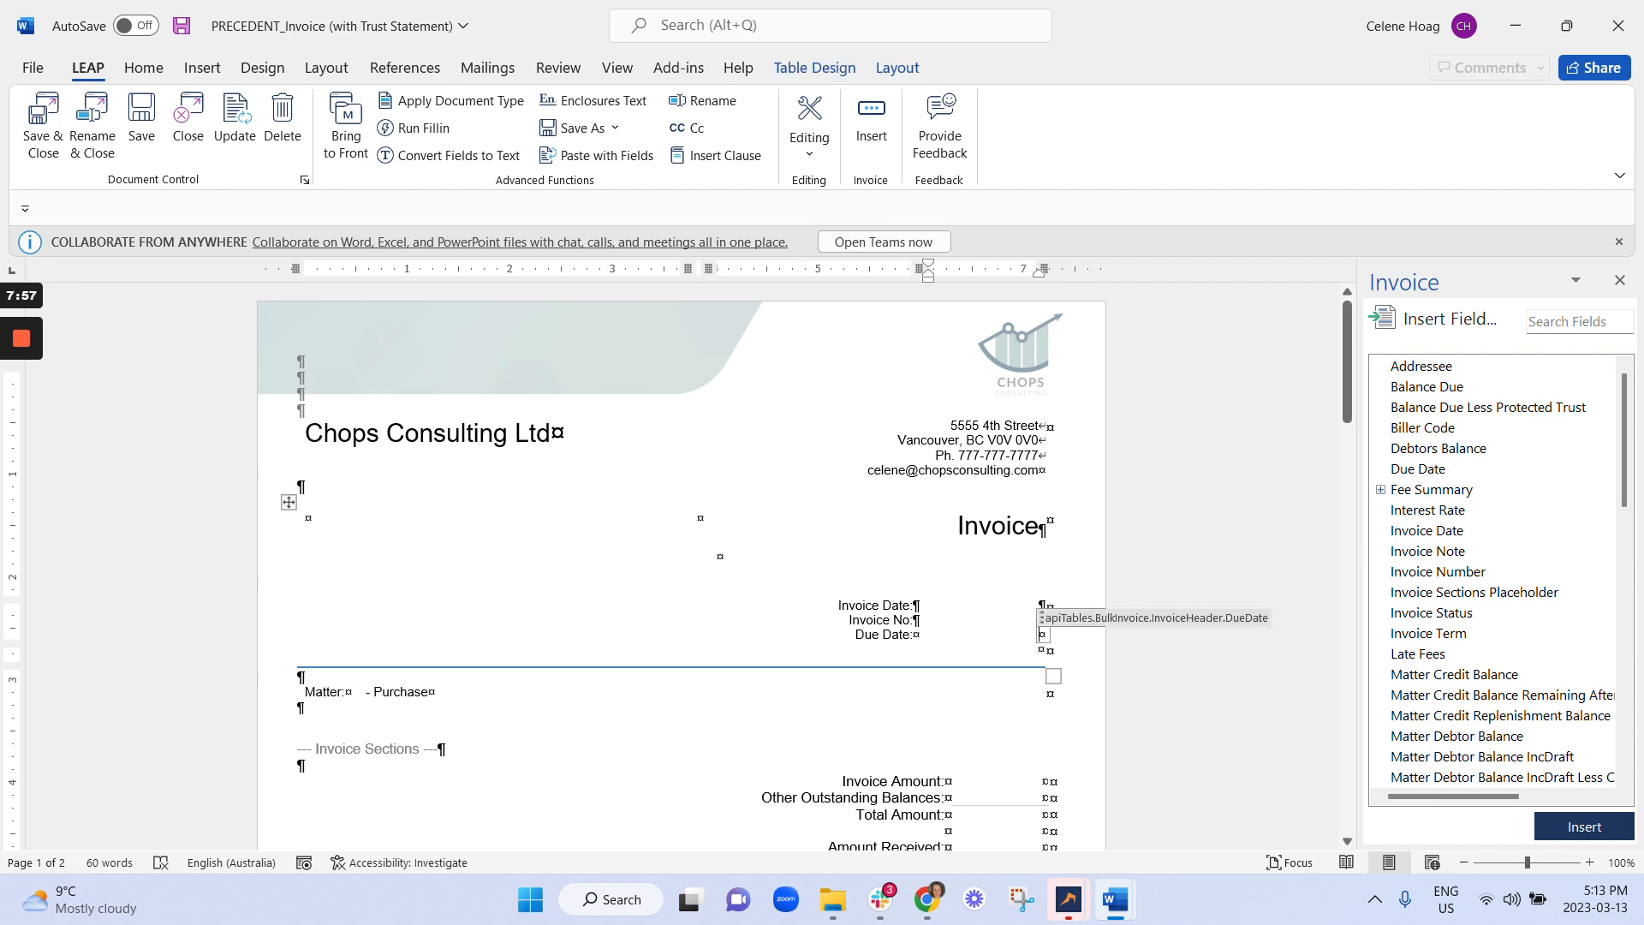
left_click(1173, 565)
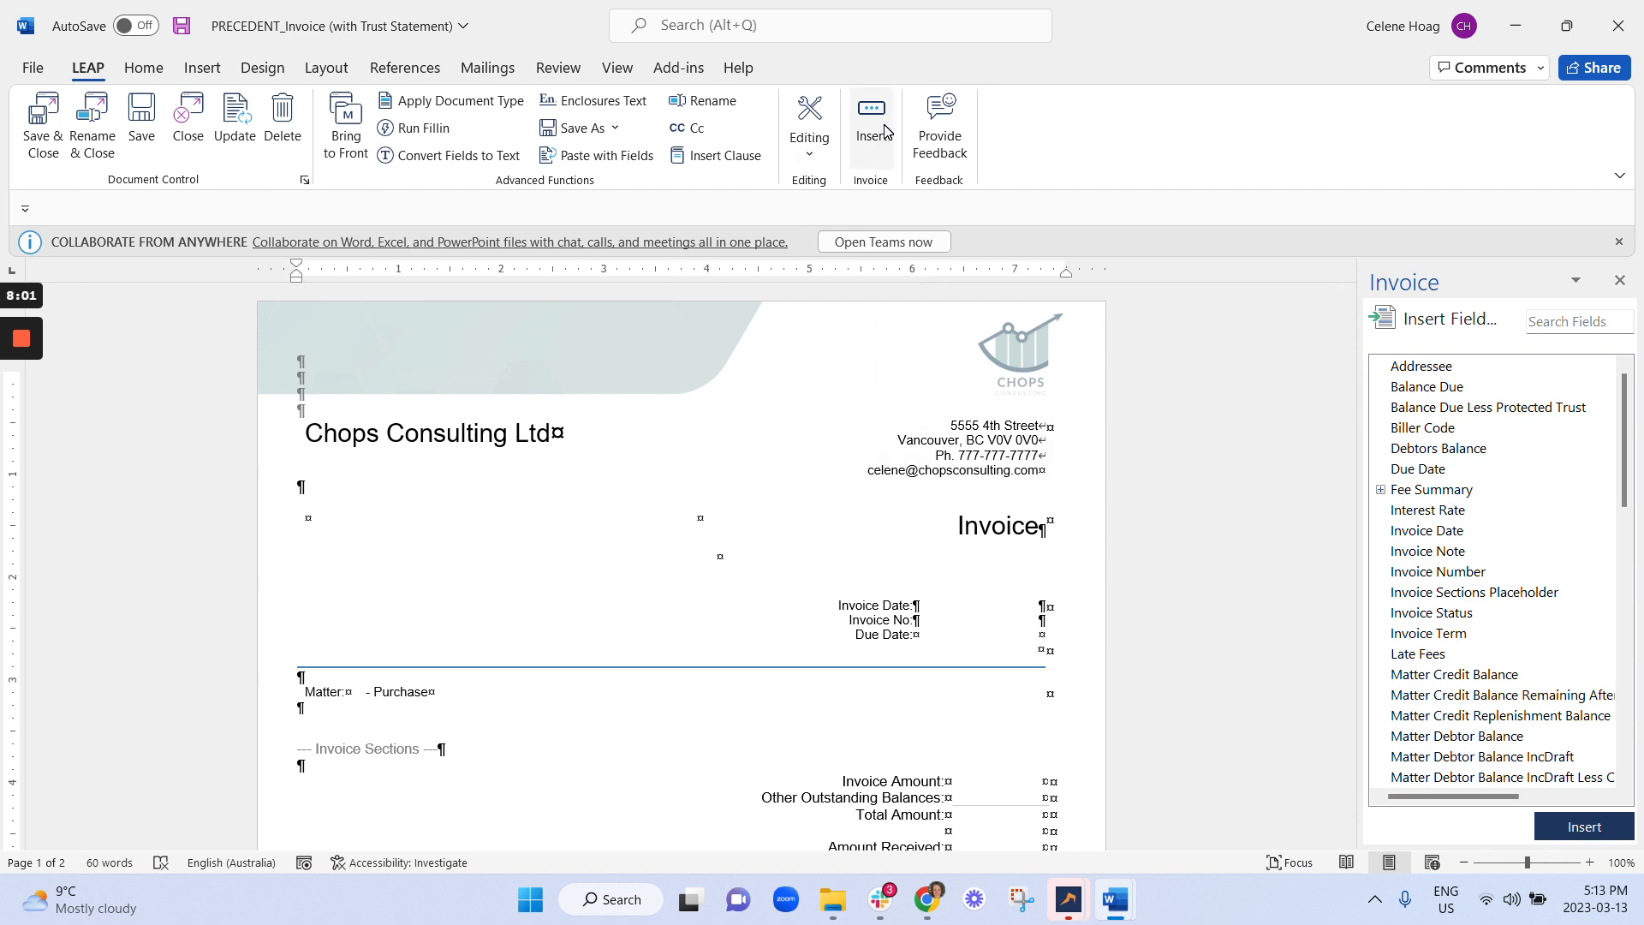
Toggle field codes on to view the invoice's merge fields, then hide them again.
left_click(810, 137)
left_click(856, 314)
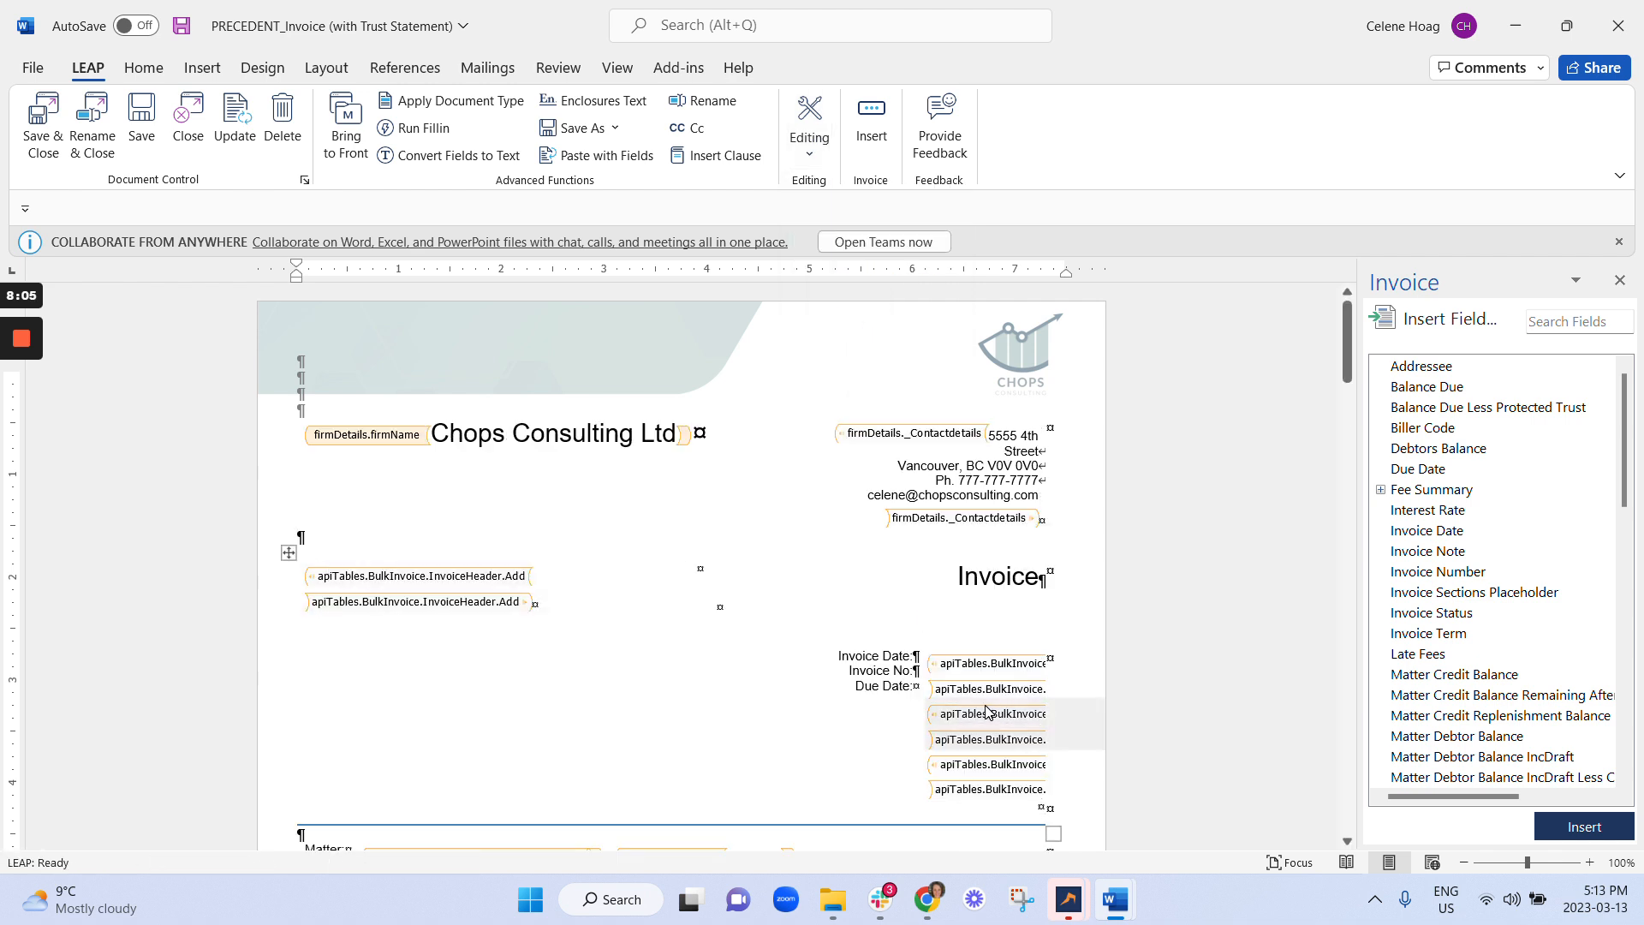
scroll(987, 711, "down", 7)
scroll(987, 711, "up", 8)
left_click(810, 137)
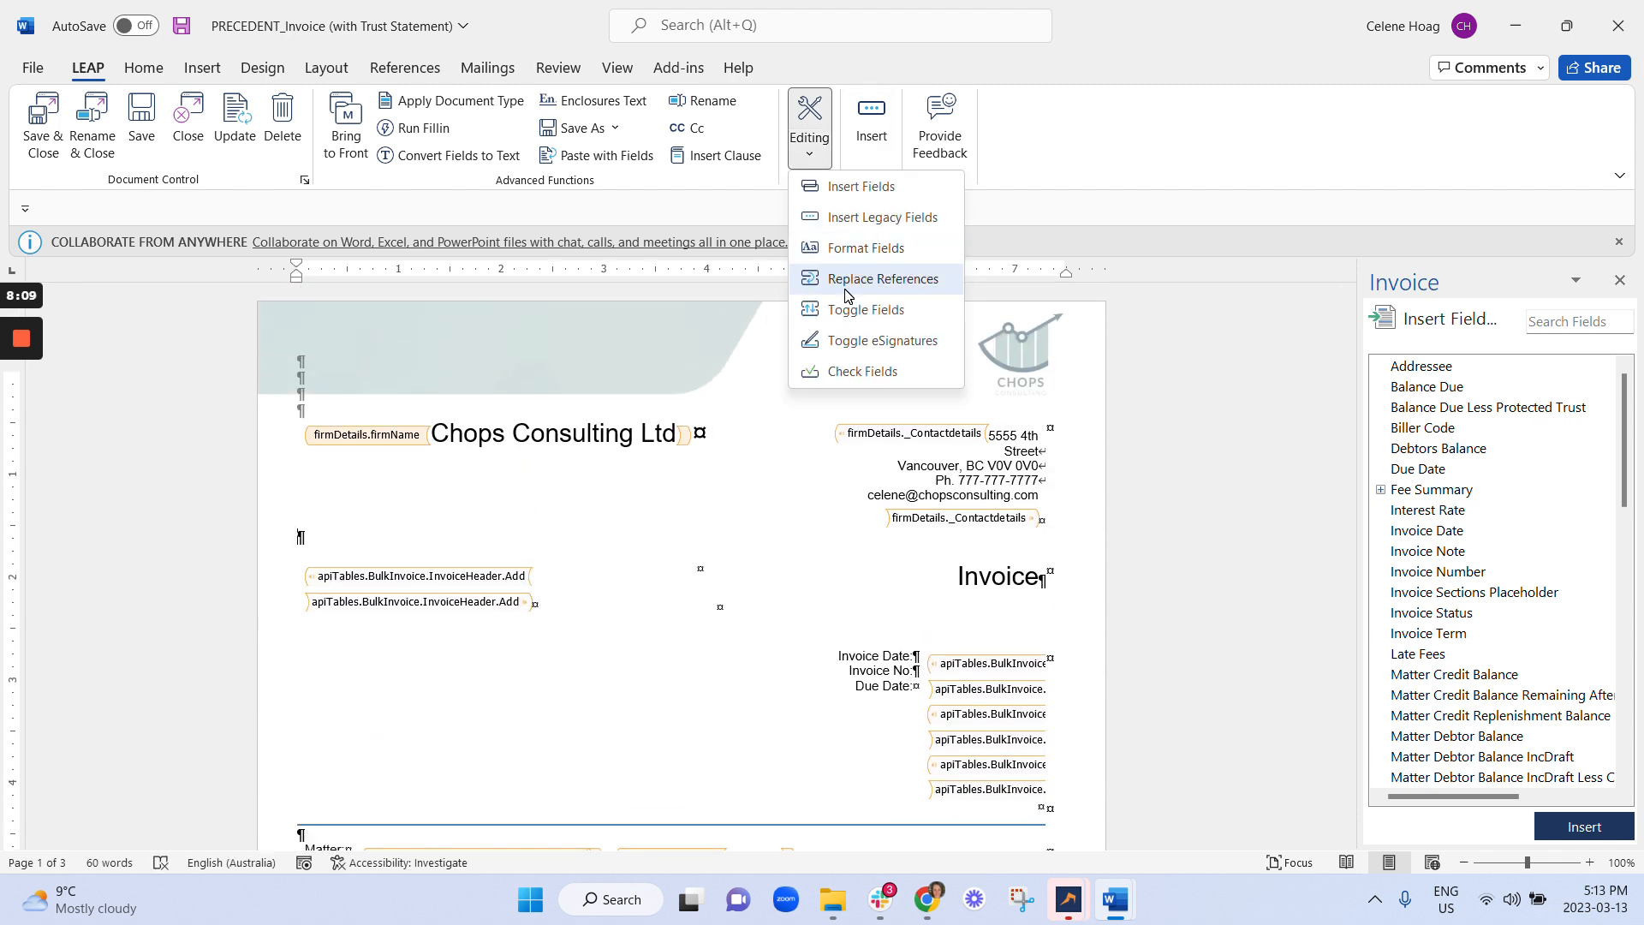
left_click(853, 310)
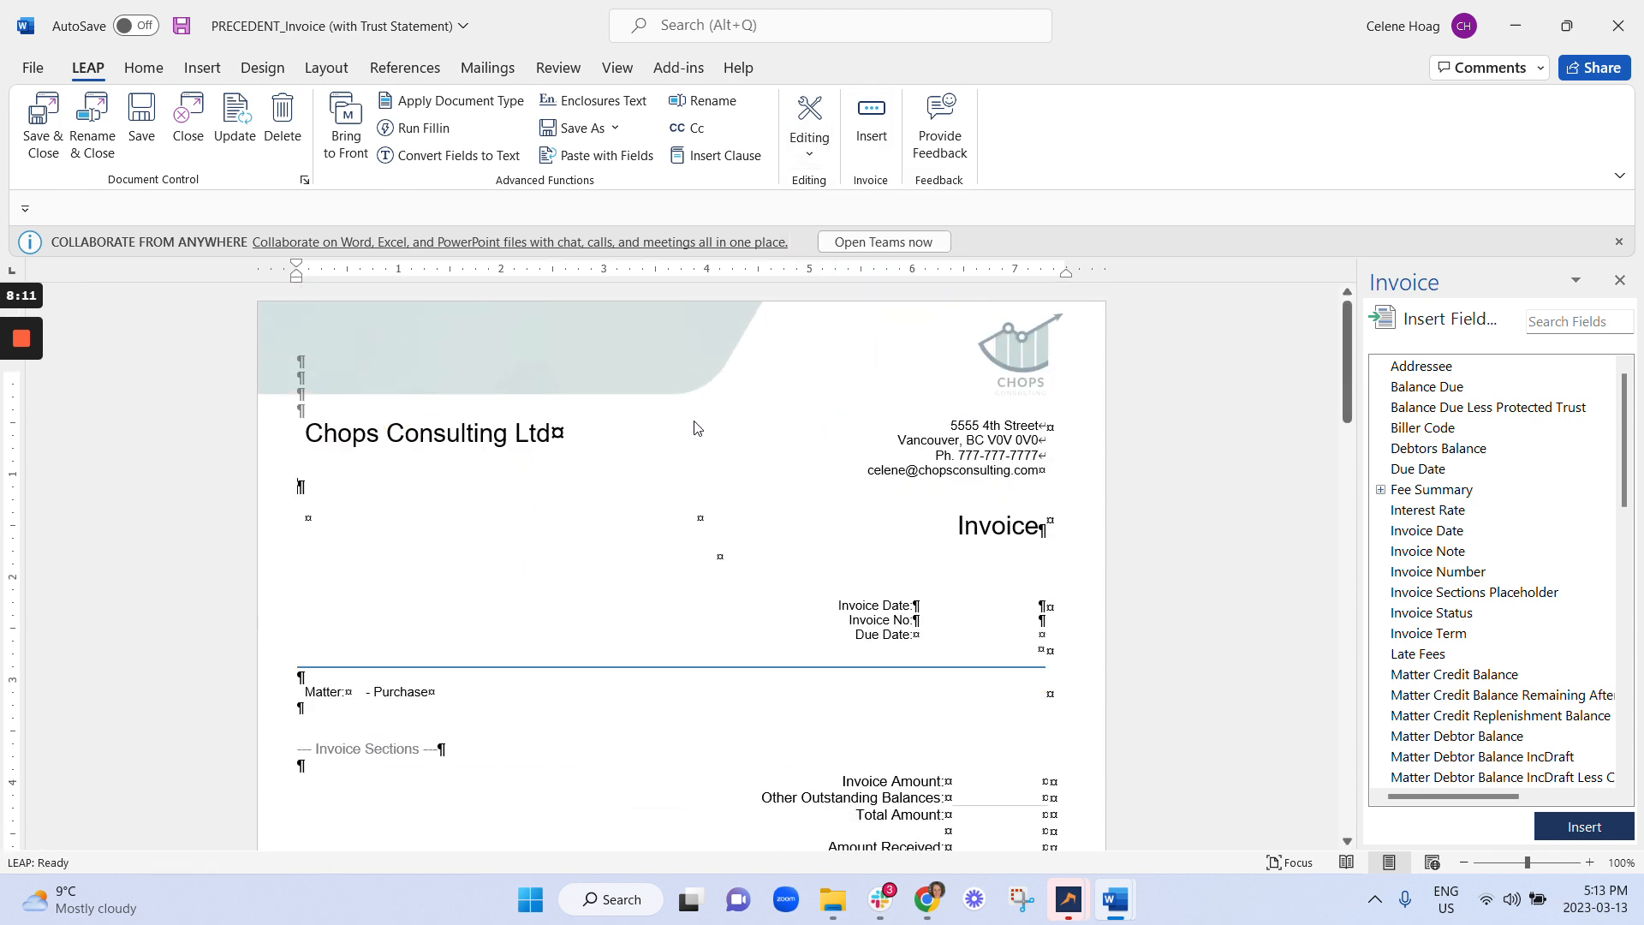
Select a row in the invoice header table and bring up its table options.
left_click_drag(1038, 528, 422, 523)
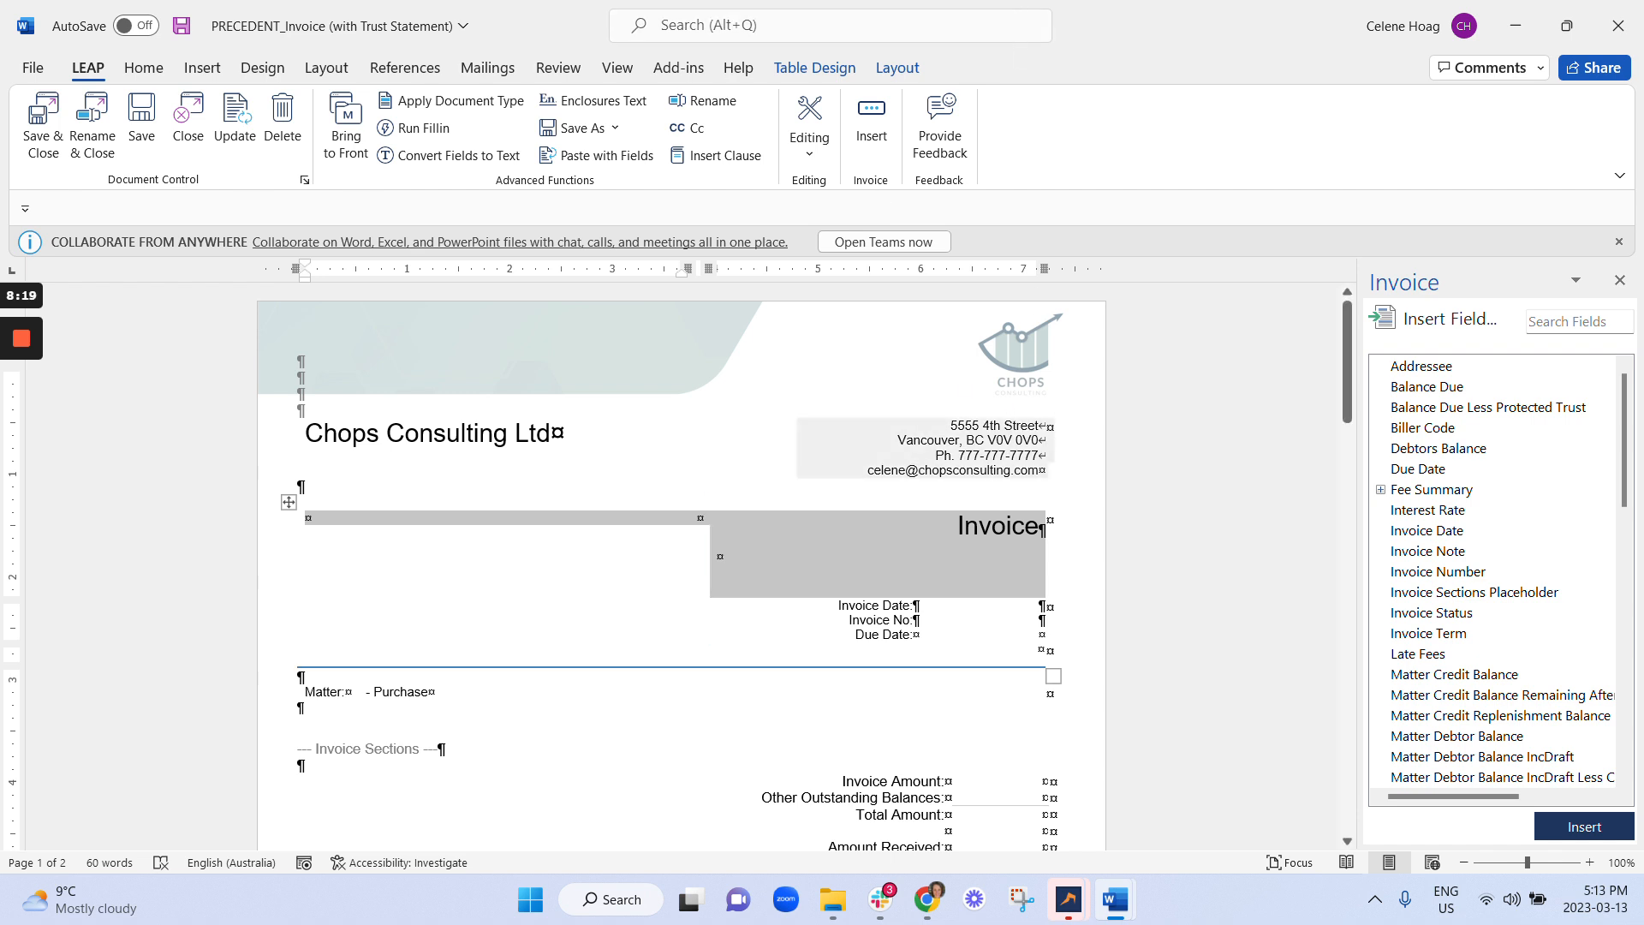
scroll(681, 565, "down", 2)
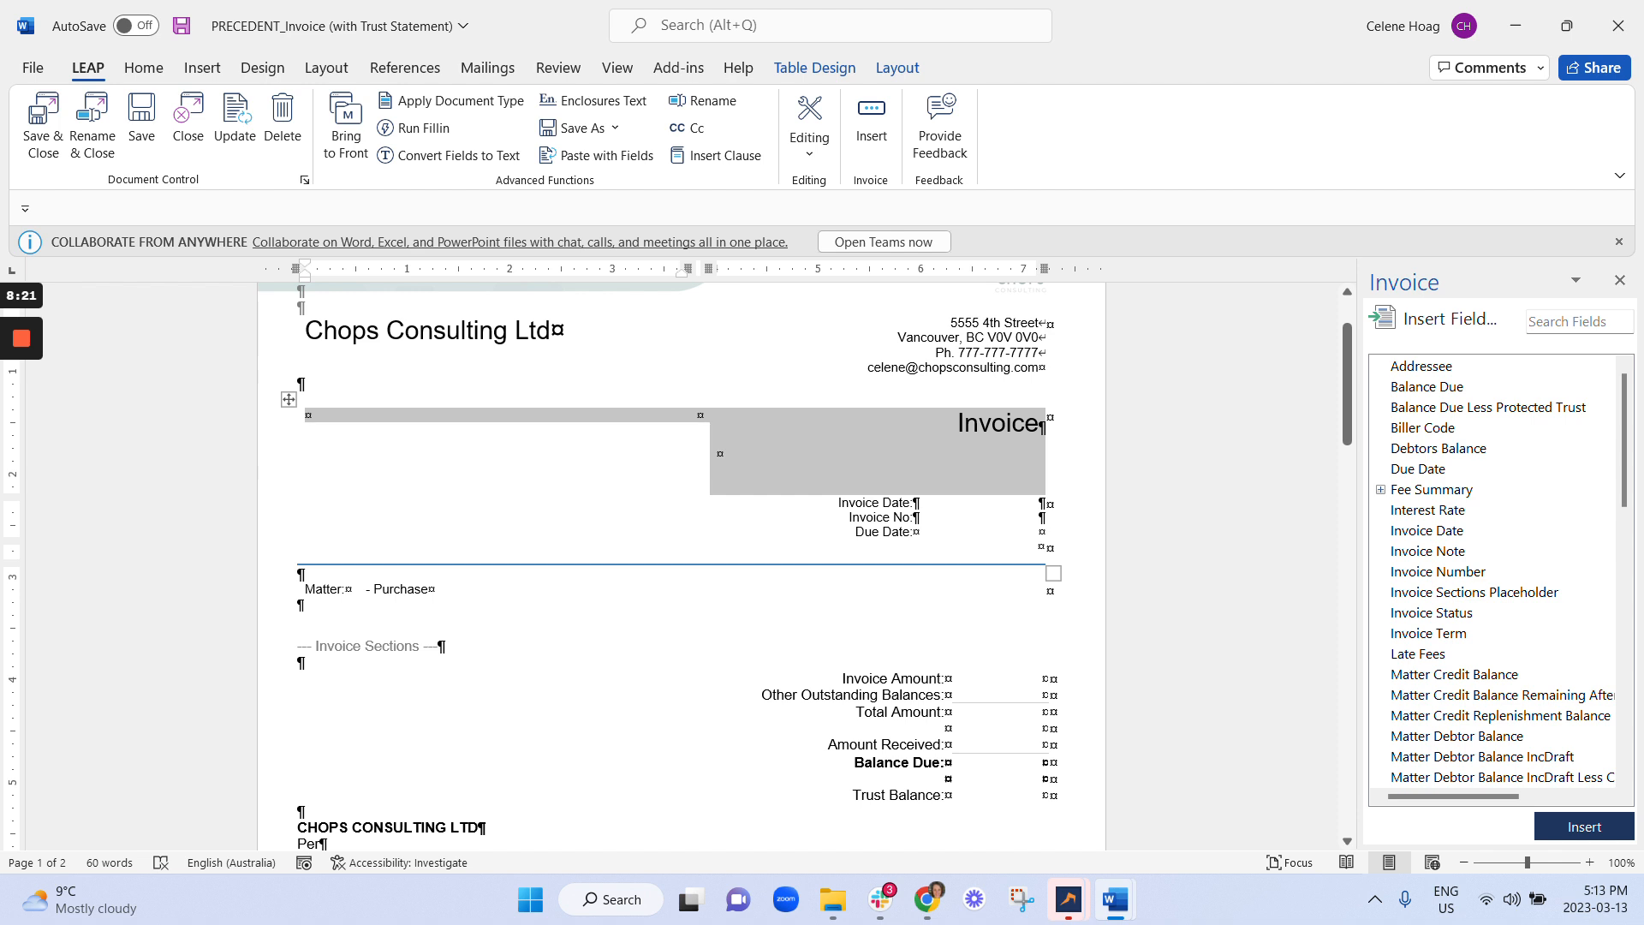
left_click(599, 605)
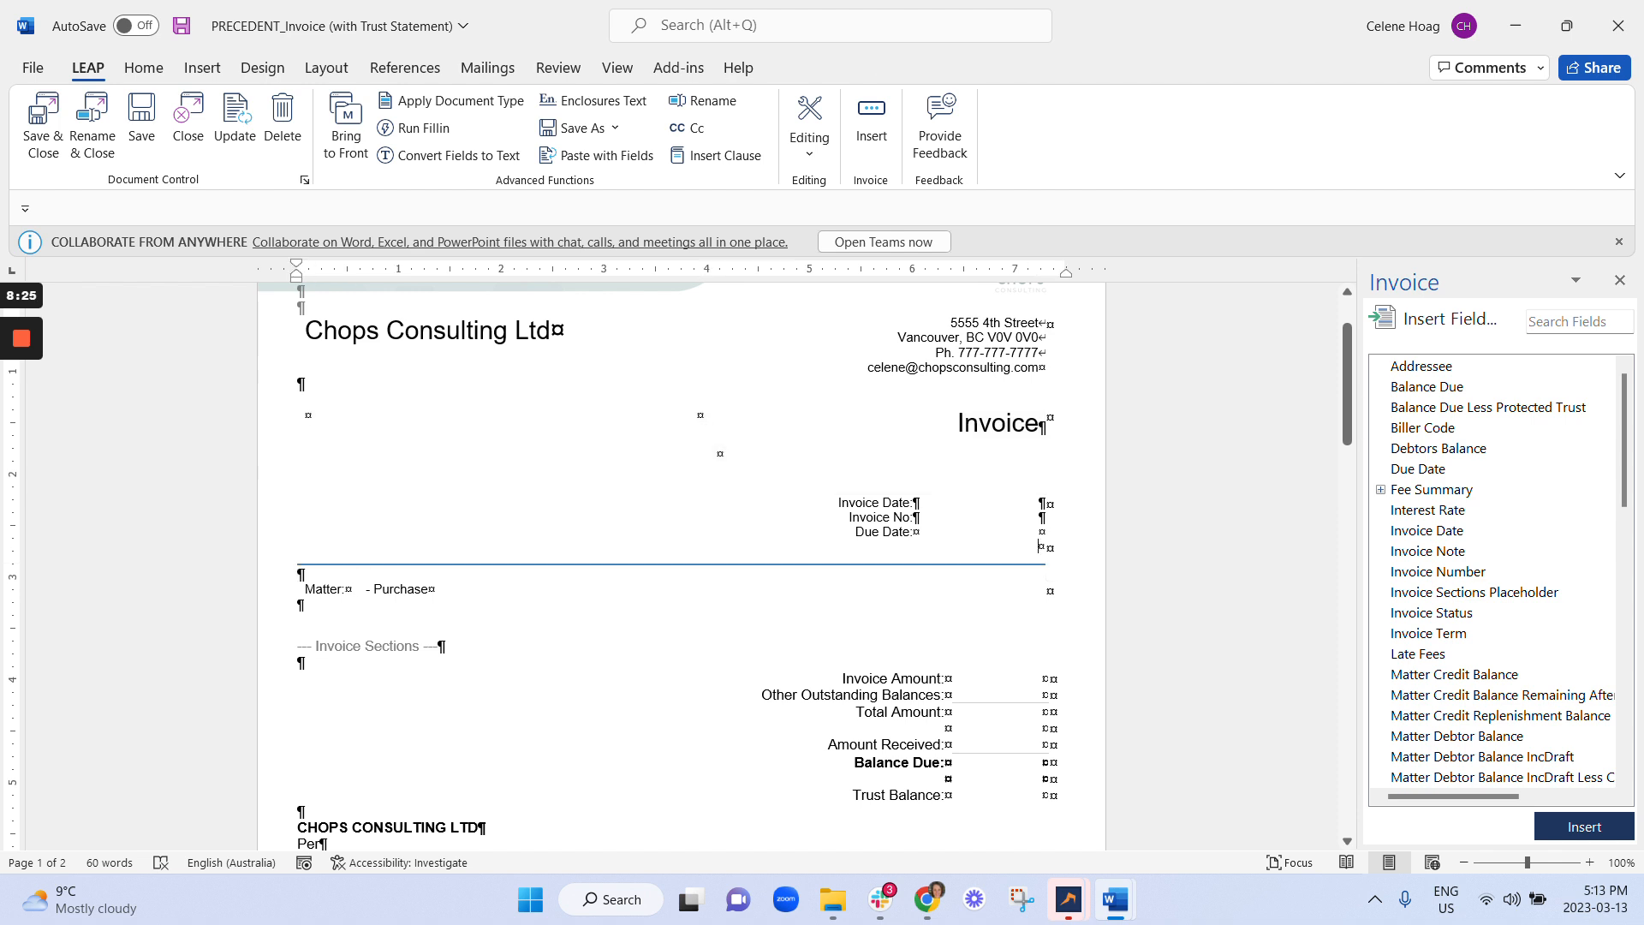
left_click(1040, 545)
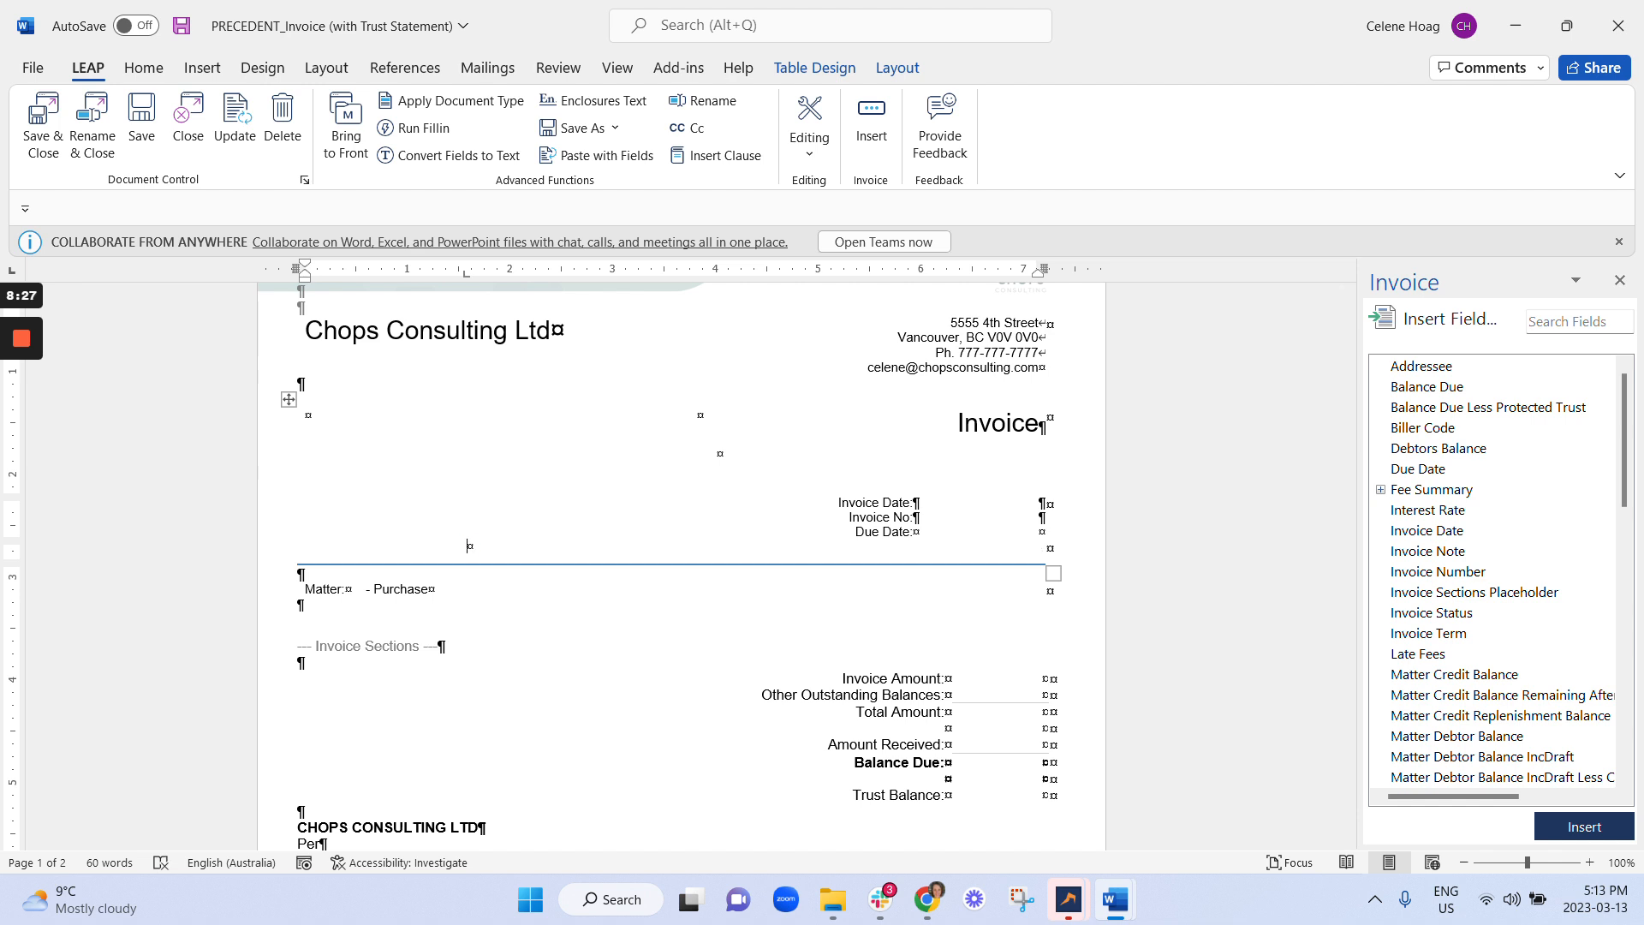
key("ctrl+z")
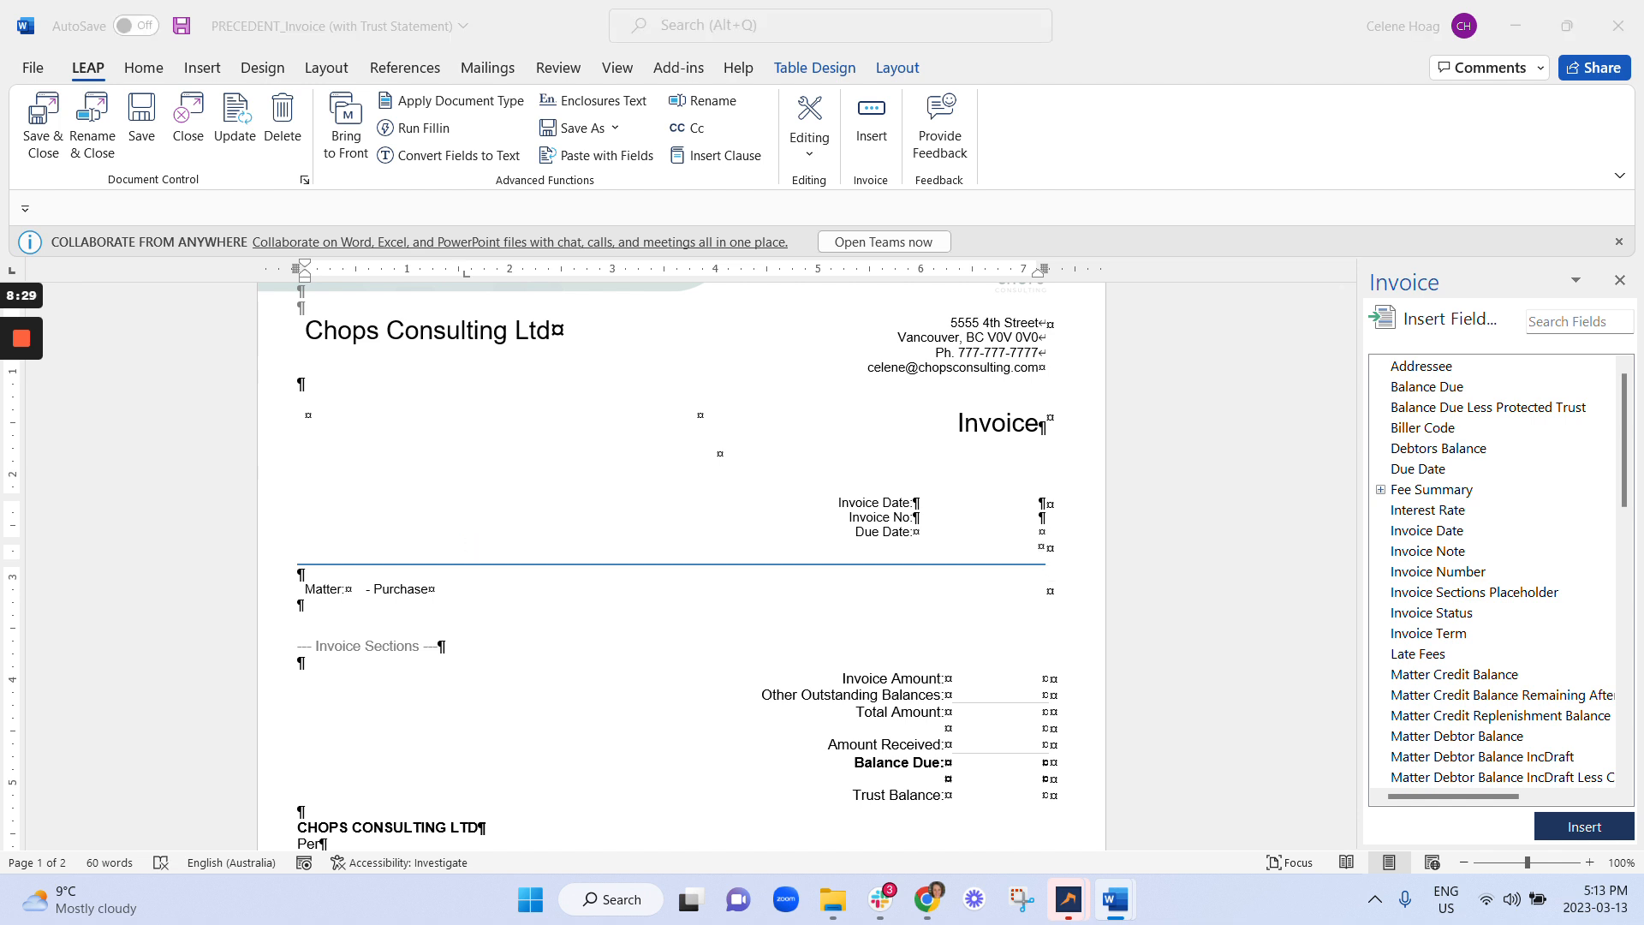
mouse_move(22, 403)
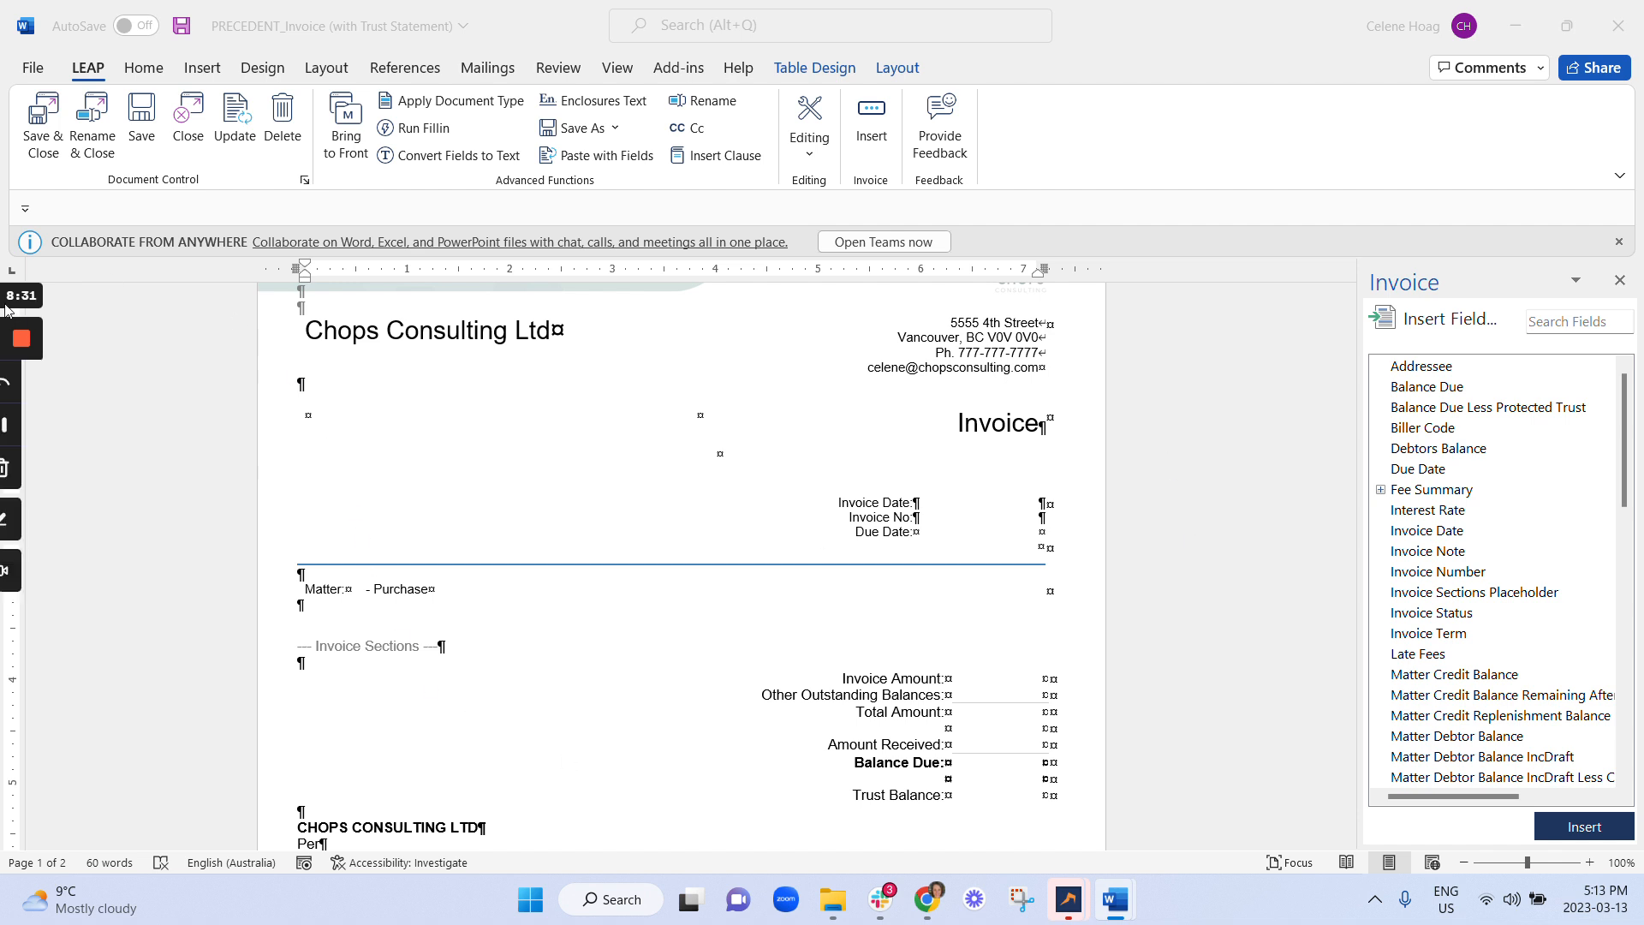
left_click(1040, 546)
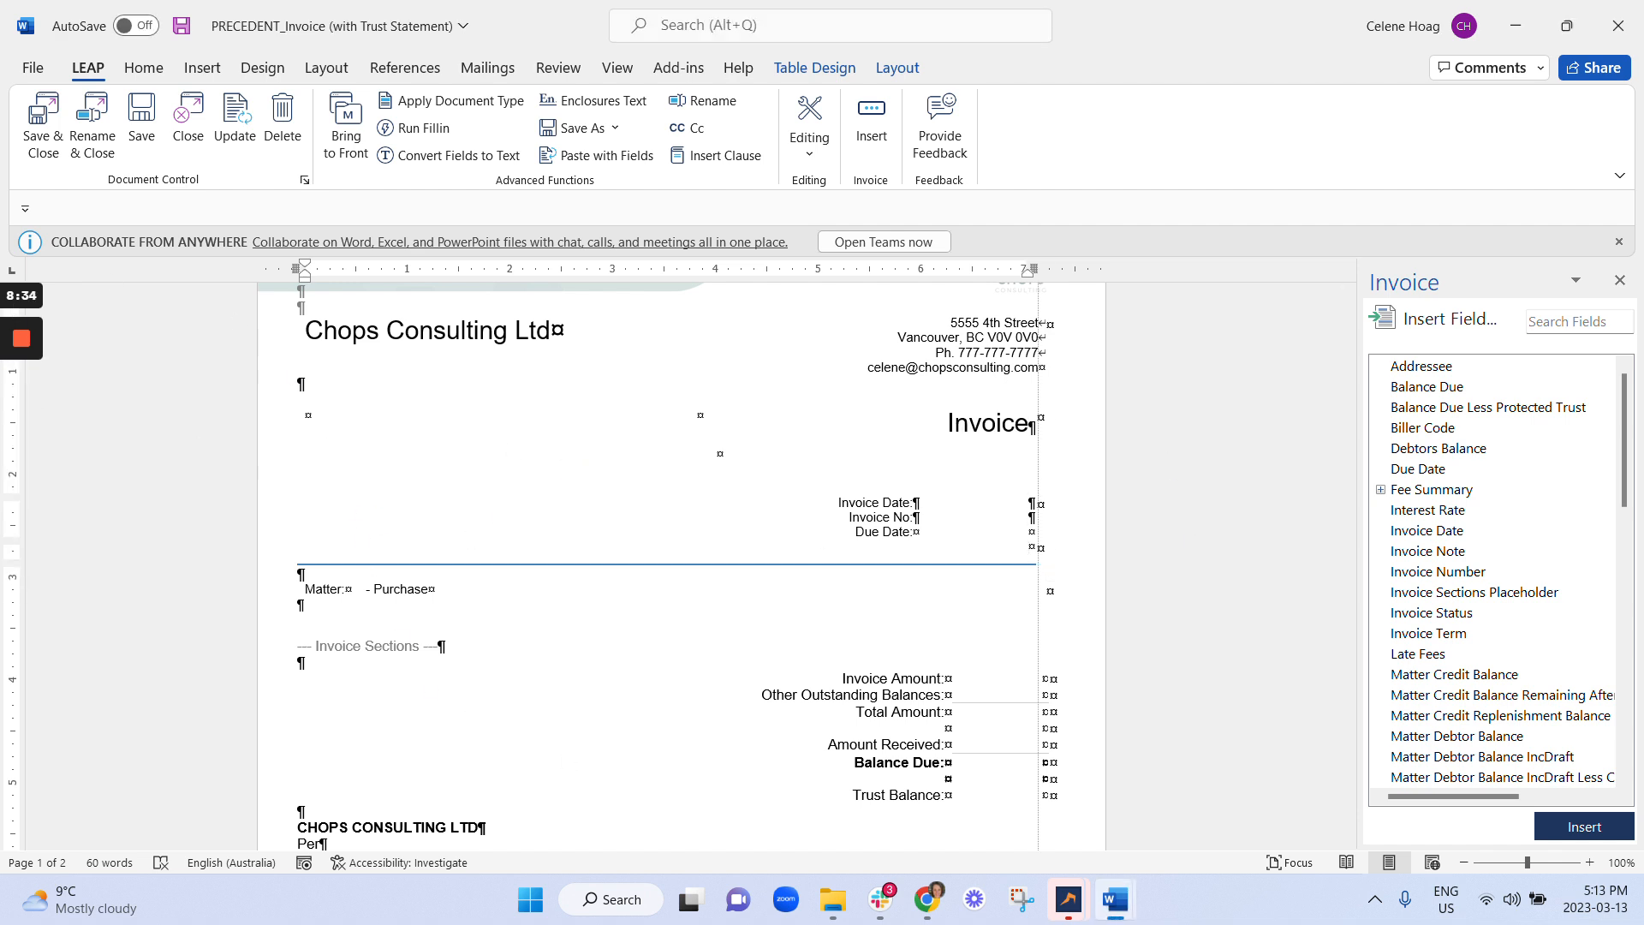
left_click_drag(1041, 547, 921, 572)
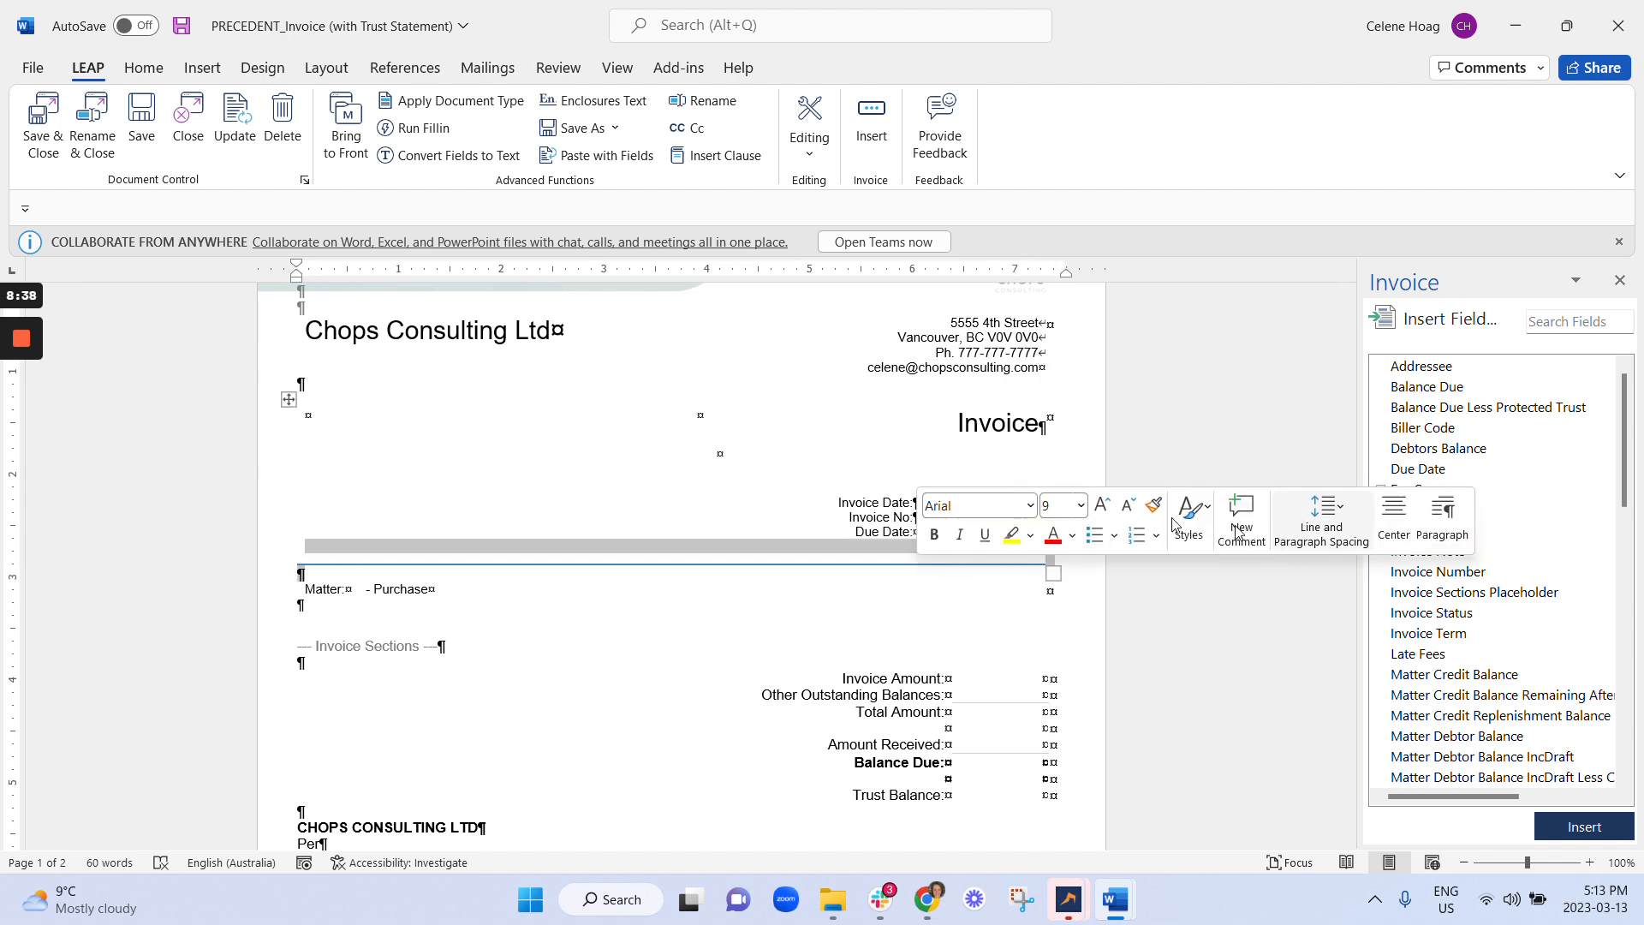
left_click(1040, 546)
right_click(704, 561)
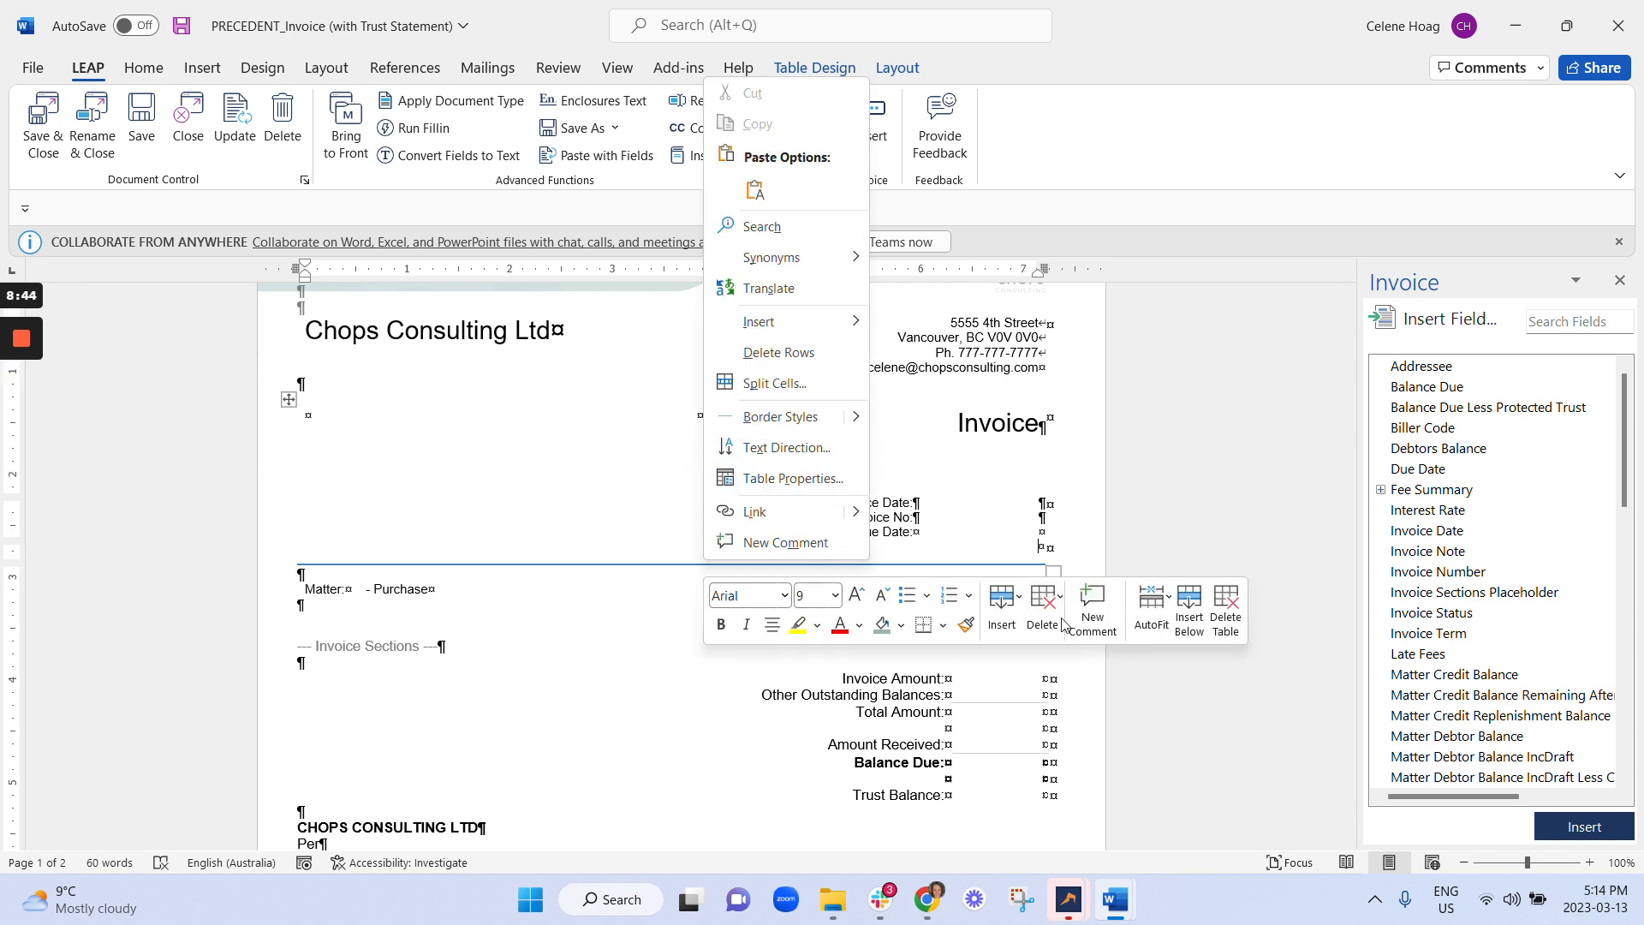
left_click(926, 635)
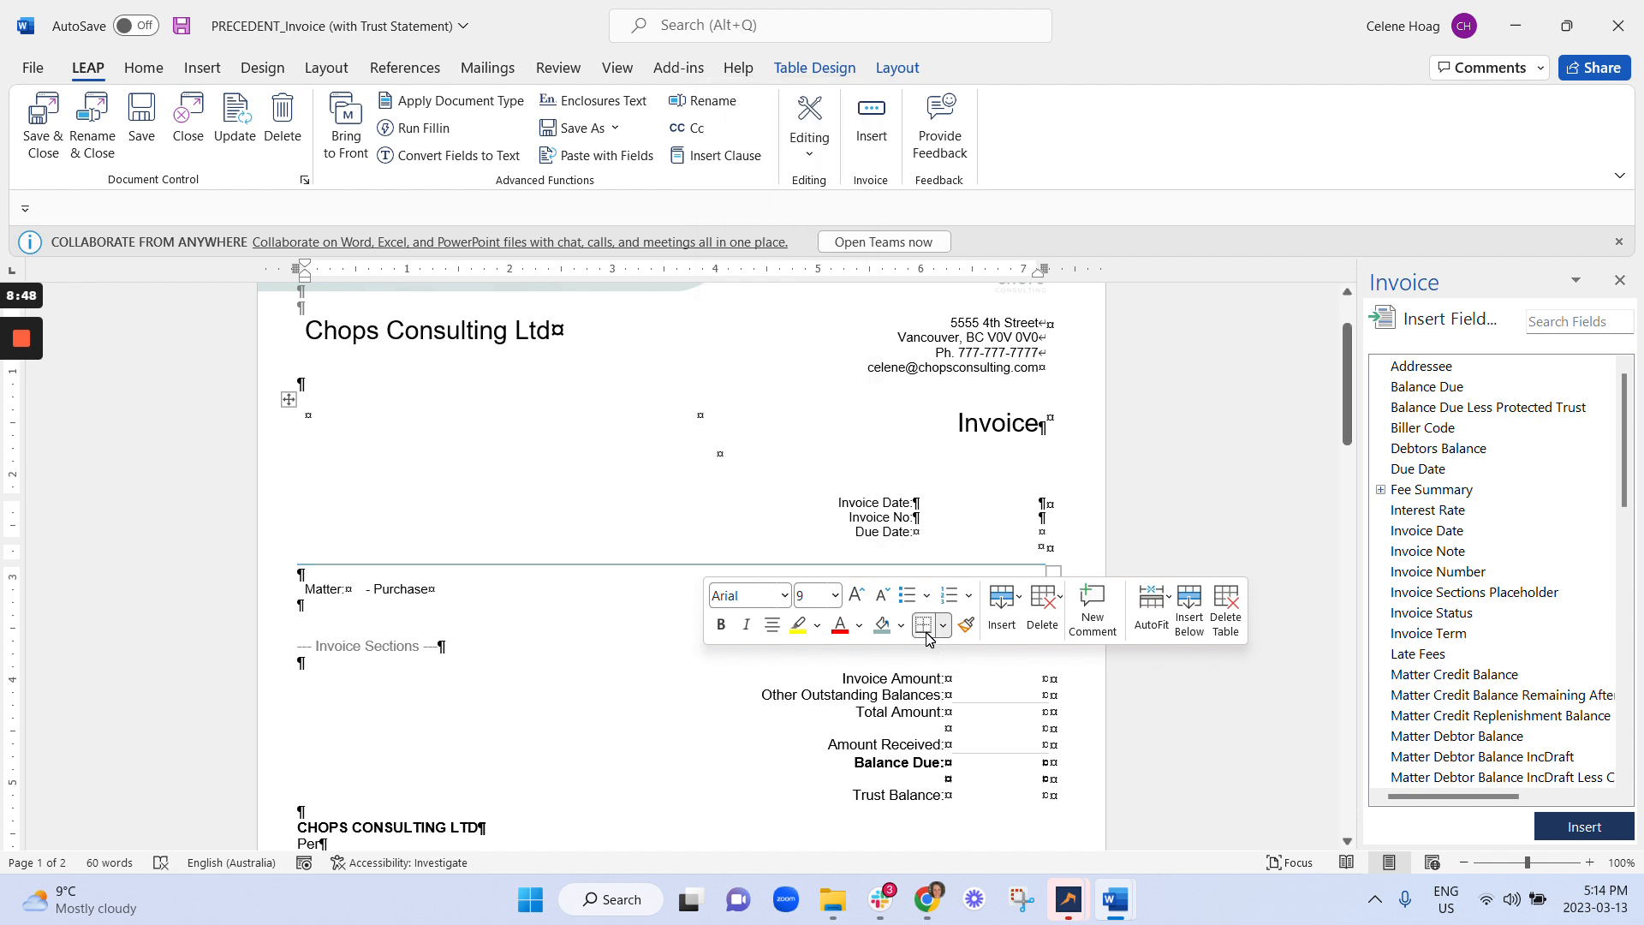
Set the table border to teal-grey (RGB 148,181,177), 1½ pt wide, applied to the whole table.
left_click(943, 624)
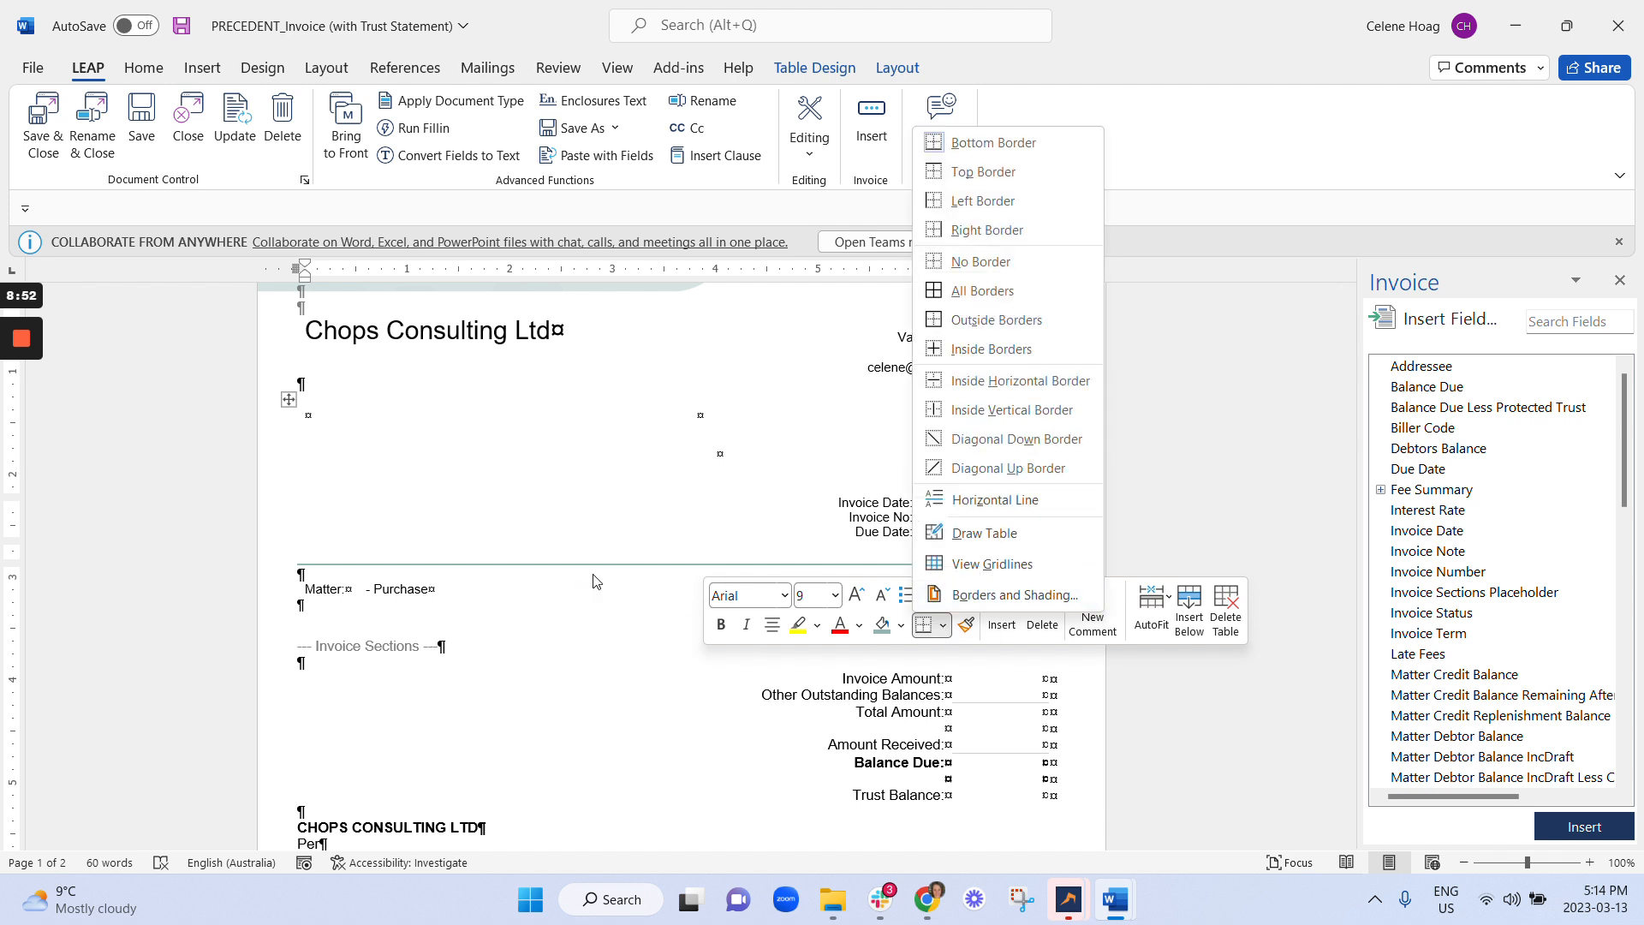
left_click(1015, 594)
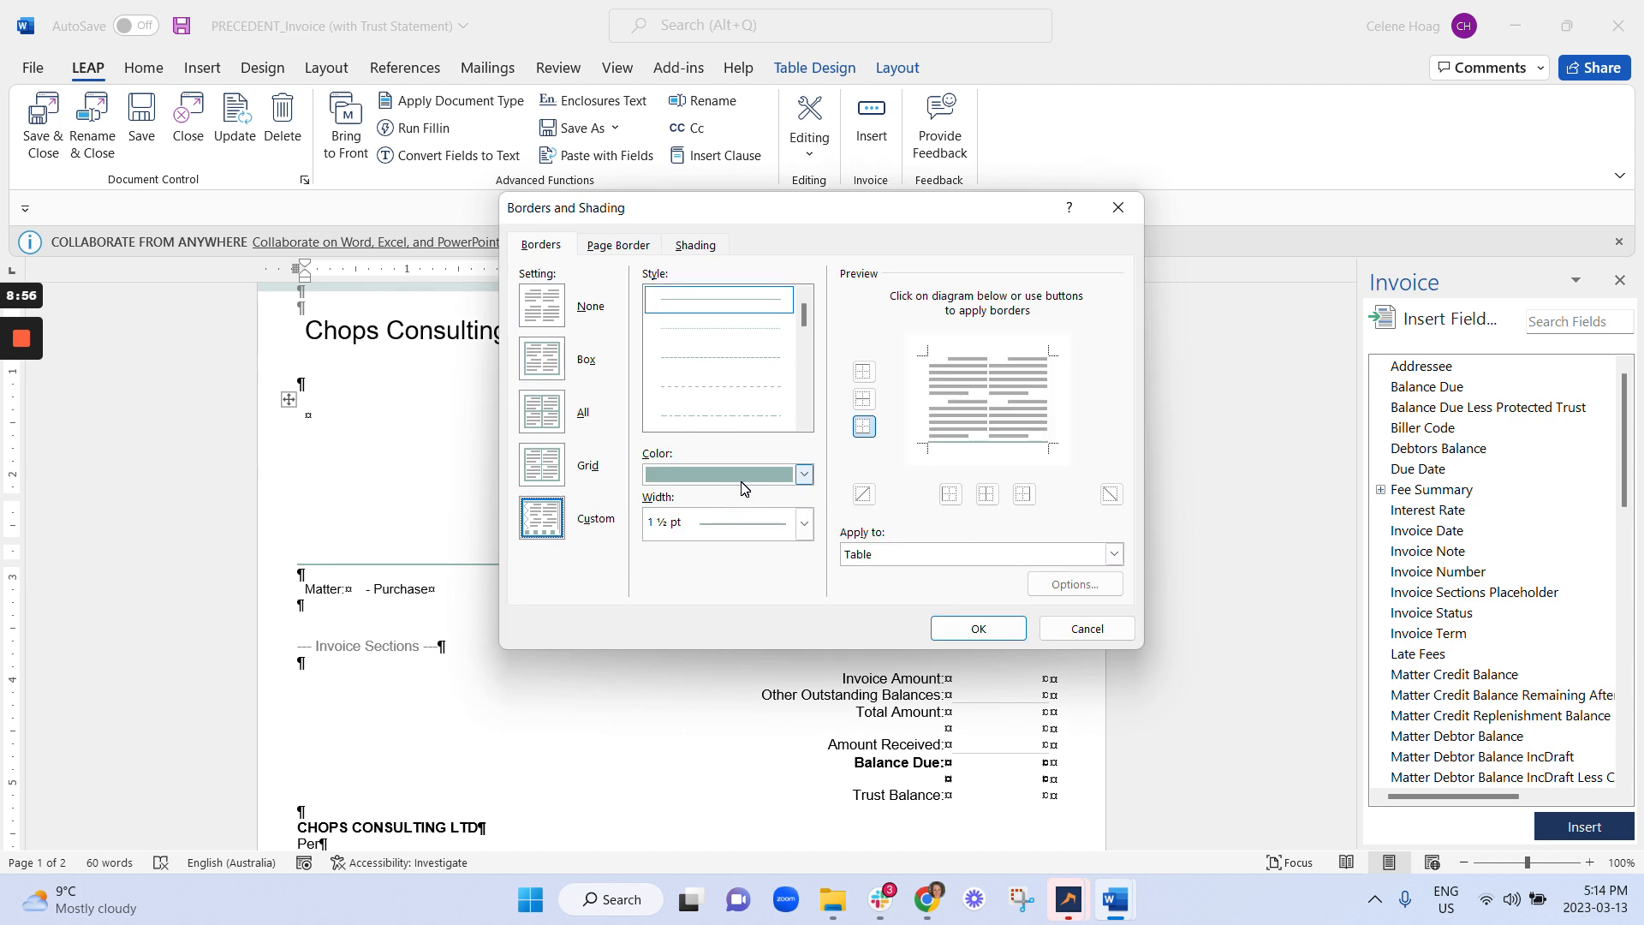
left_click(758, 475)
left_click(757, 794)
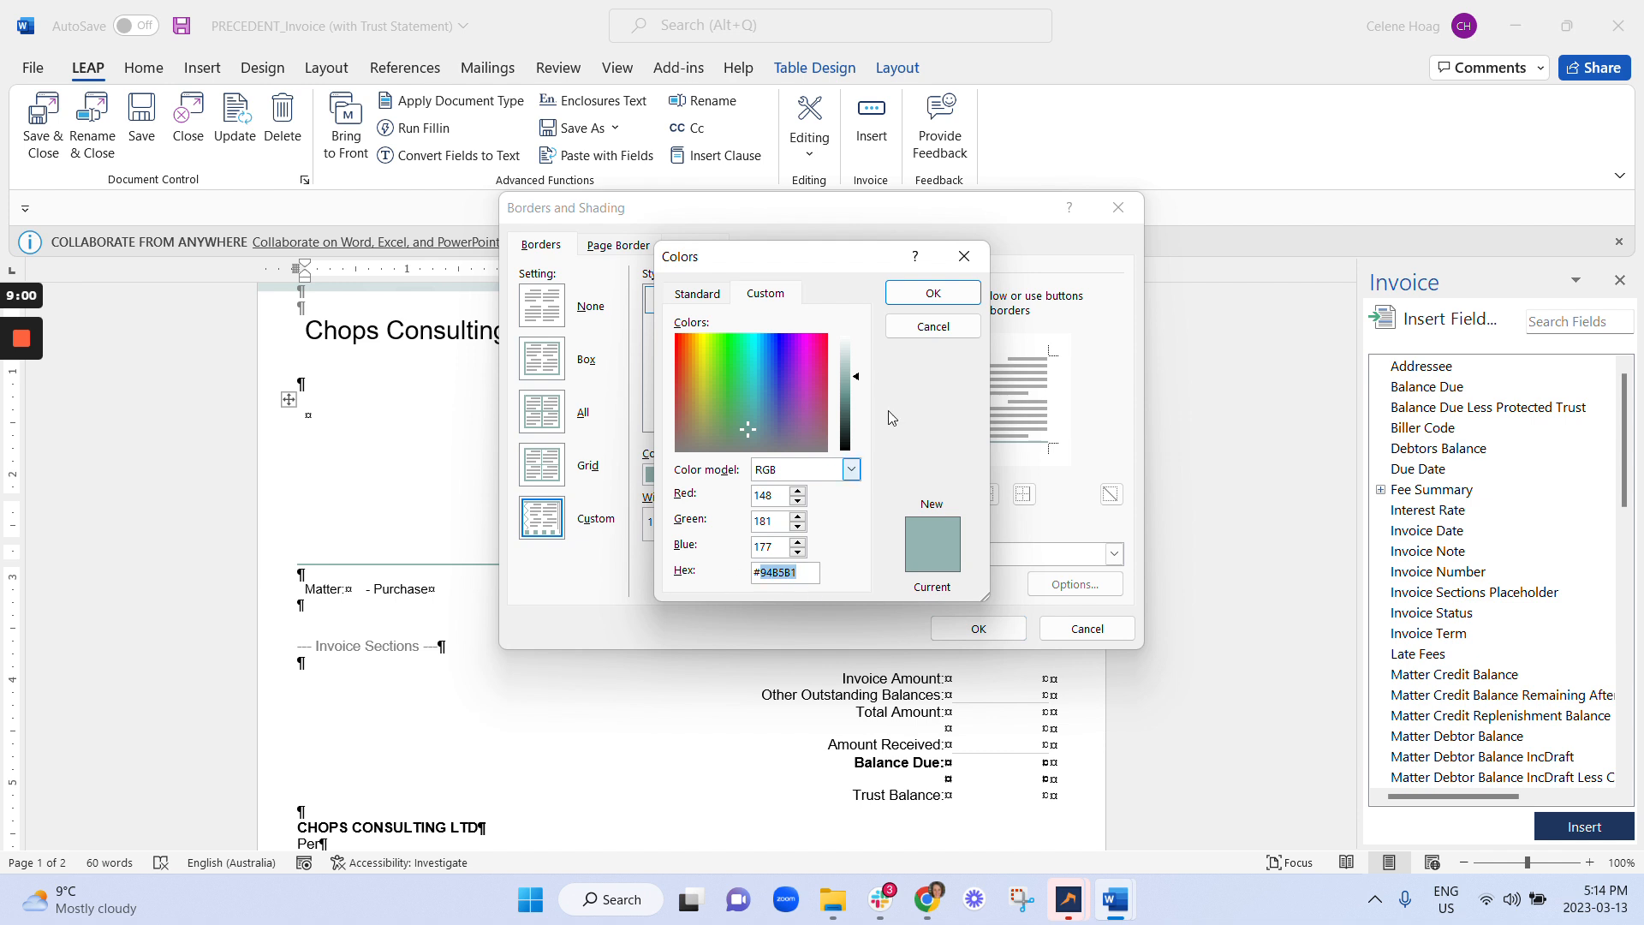
left_click(933, 326)
left_click(792, 474)
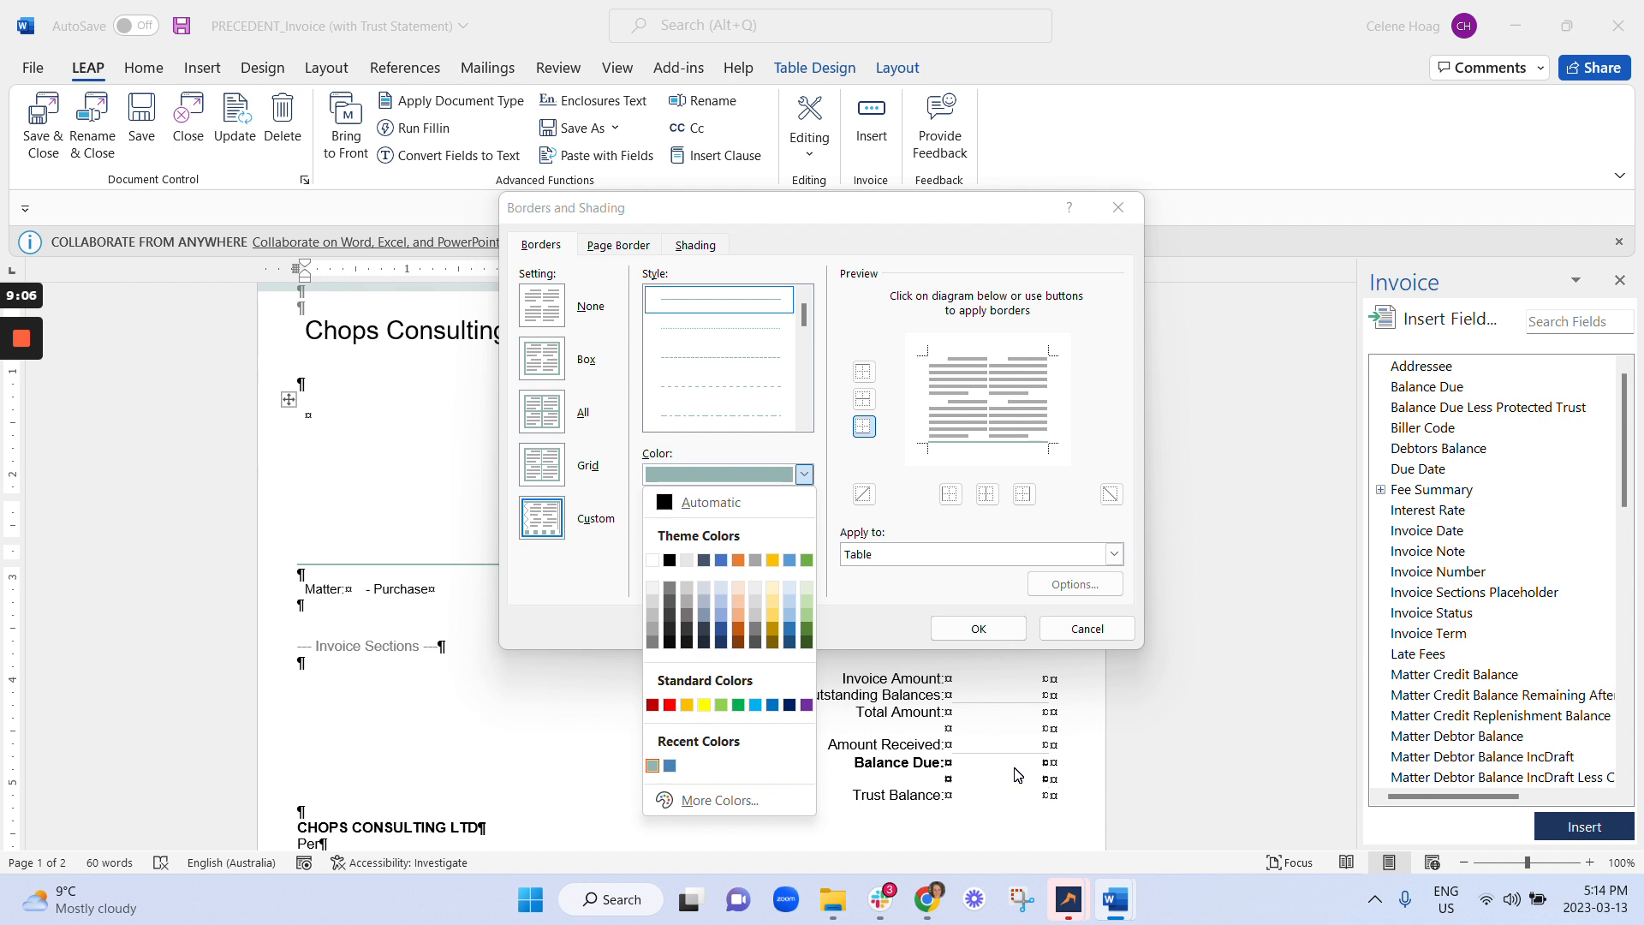
left_click(855, 247)
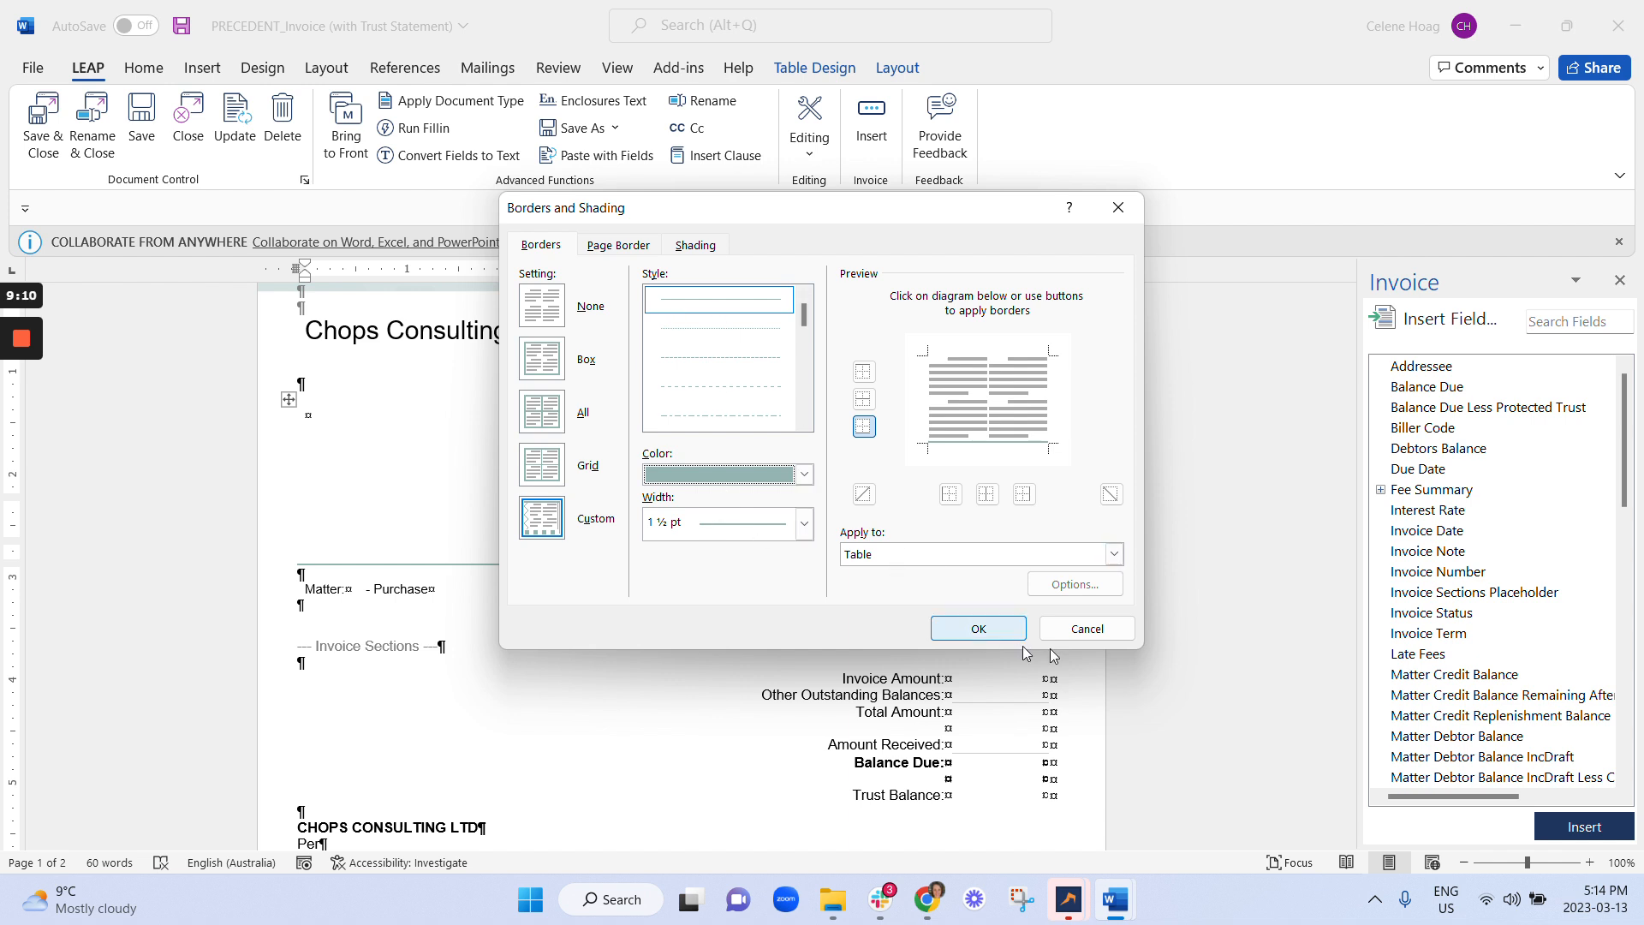
left_click(978, 628)
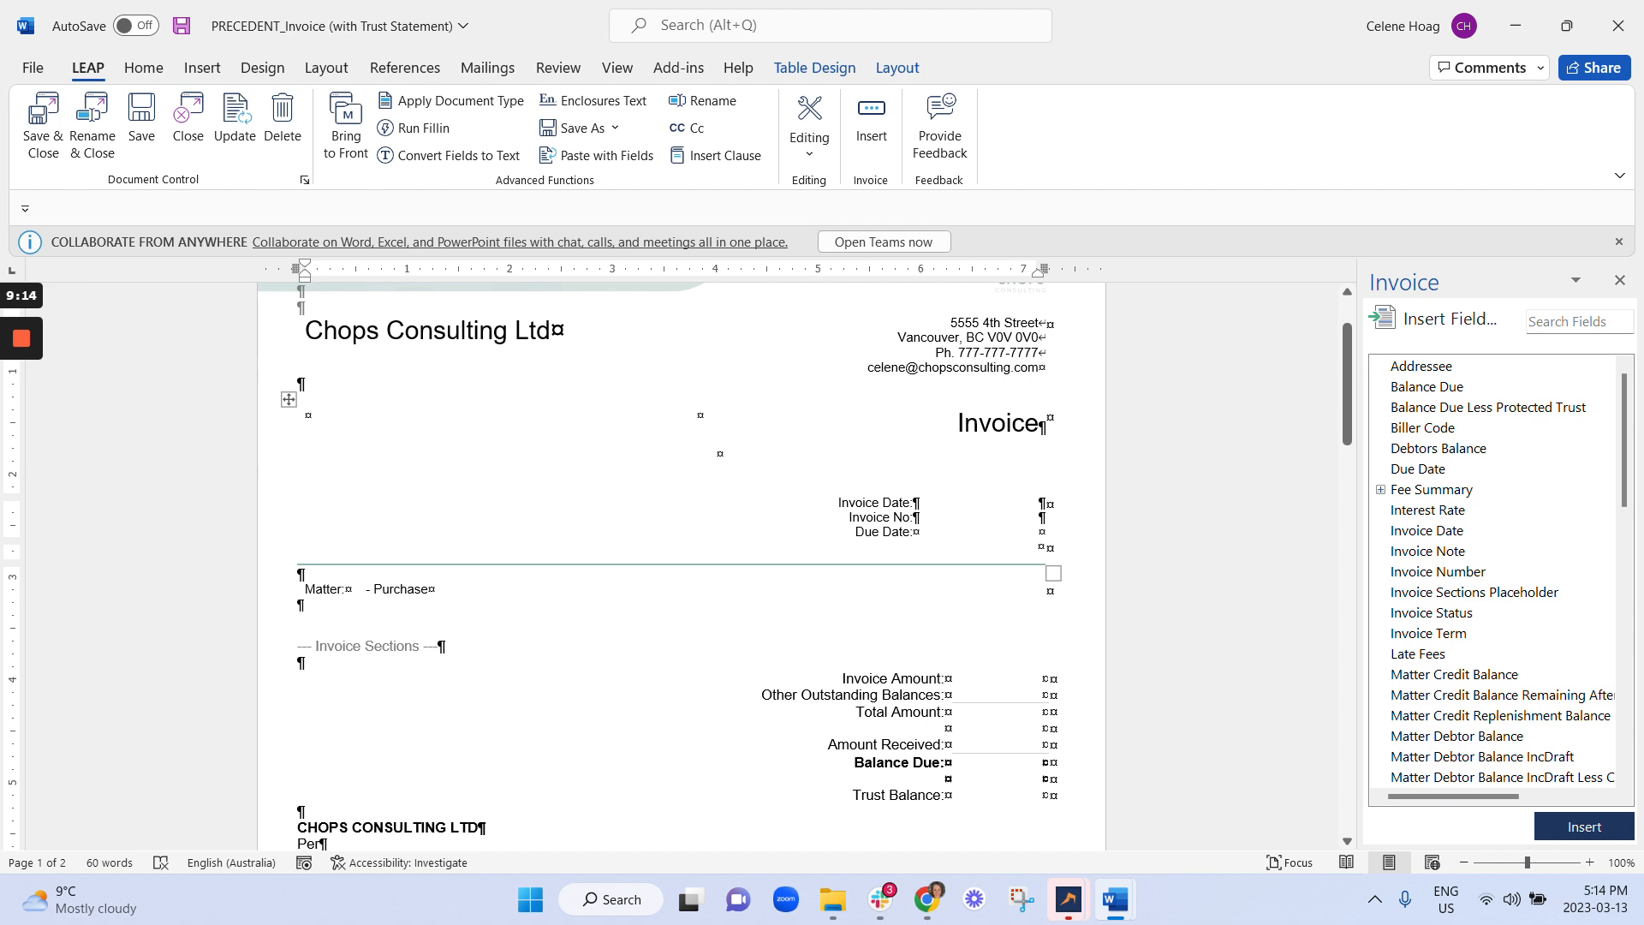
Open Modify Table Style for the custom LEAPWordbillTableStyle from the Table Design gallery.
scroll(477, 721, "down", 12)
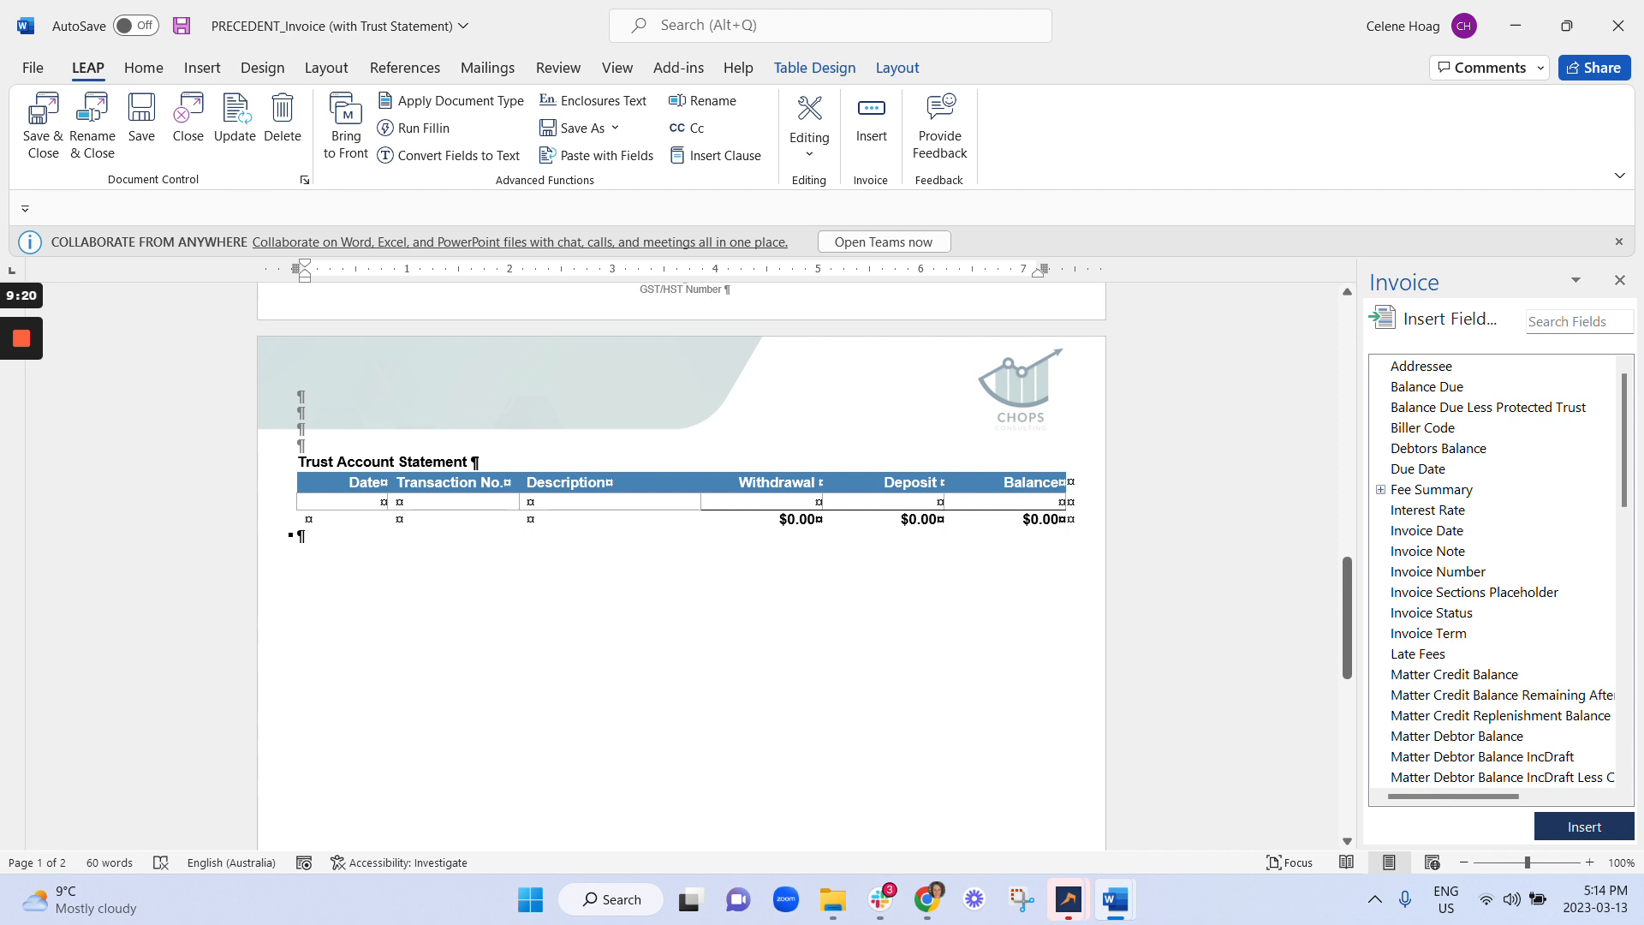
left_click(775, 72)
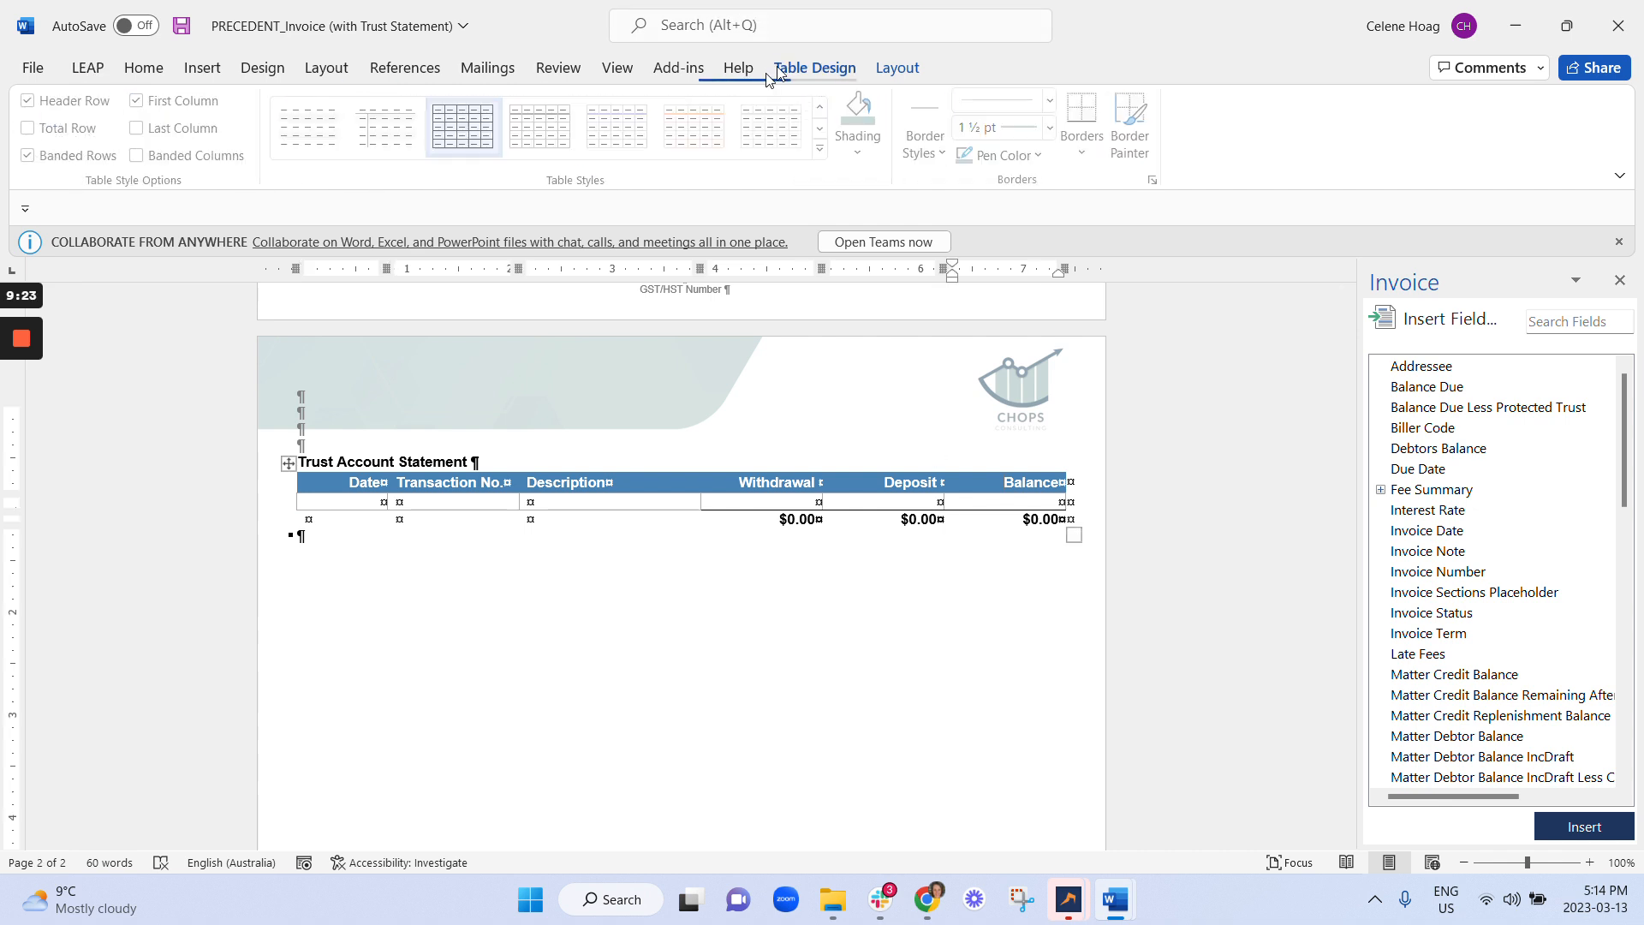
left_click(827, 151)
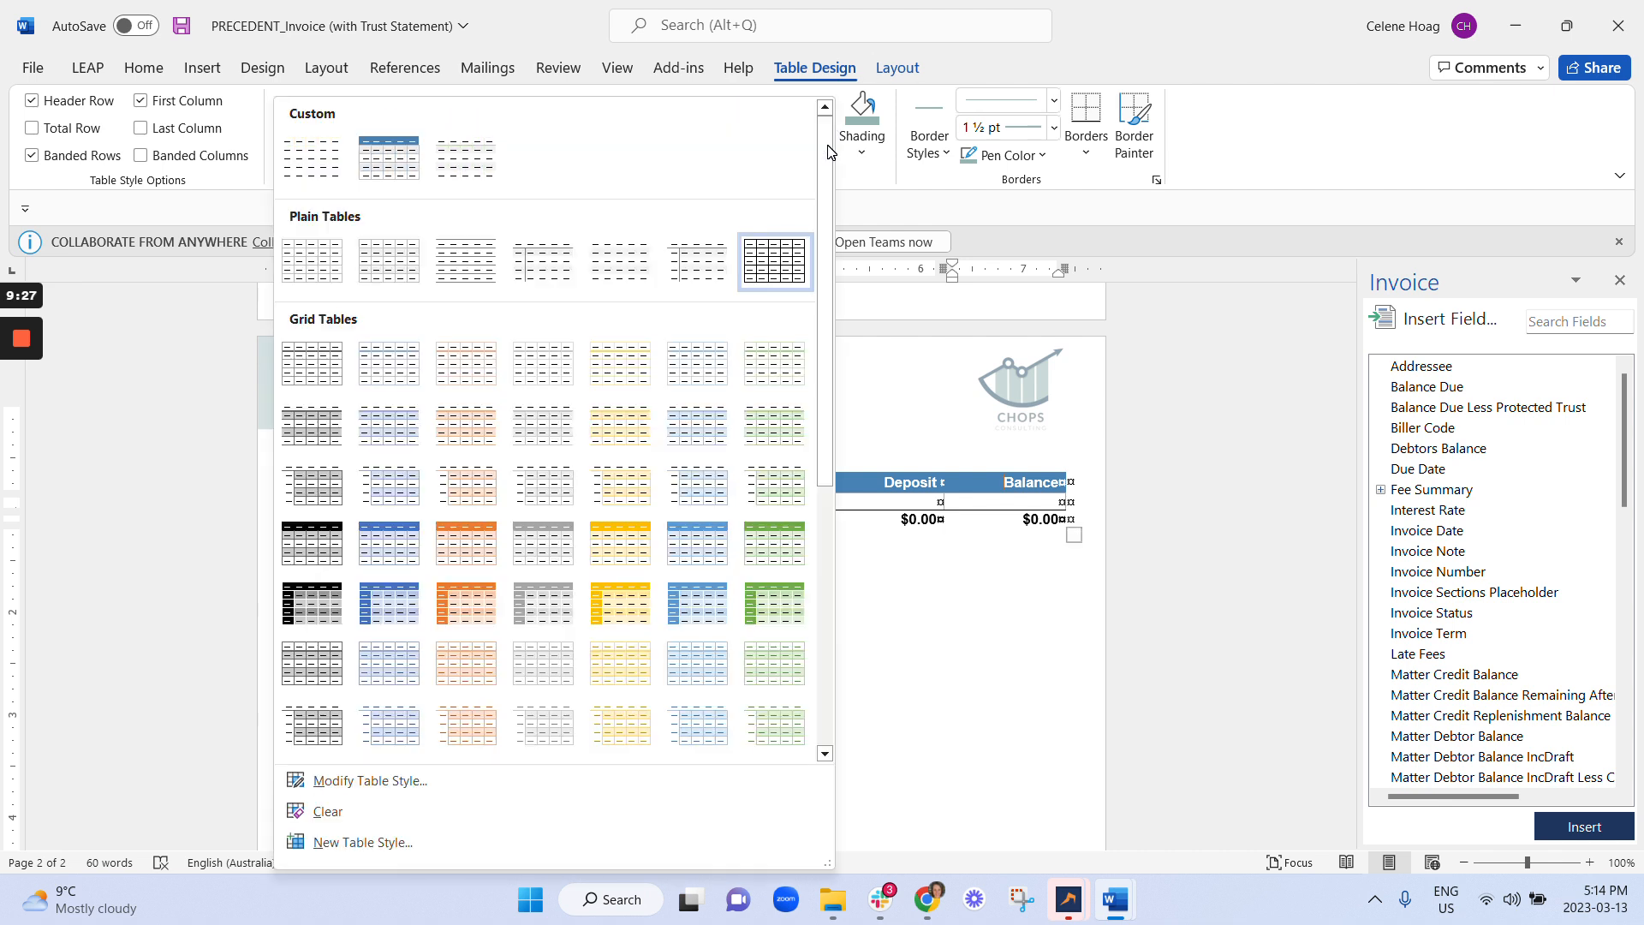
right_click(390, 155)
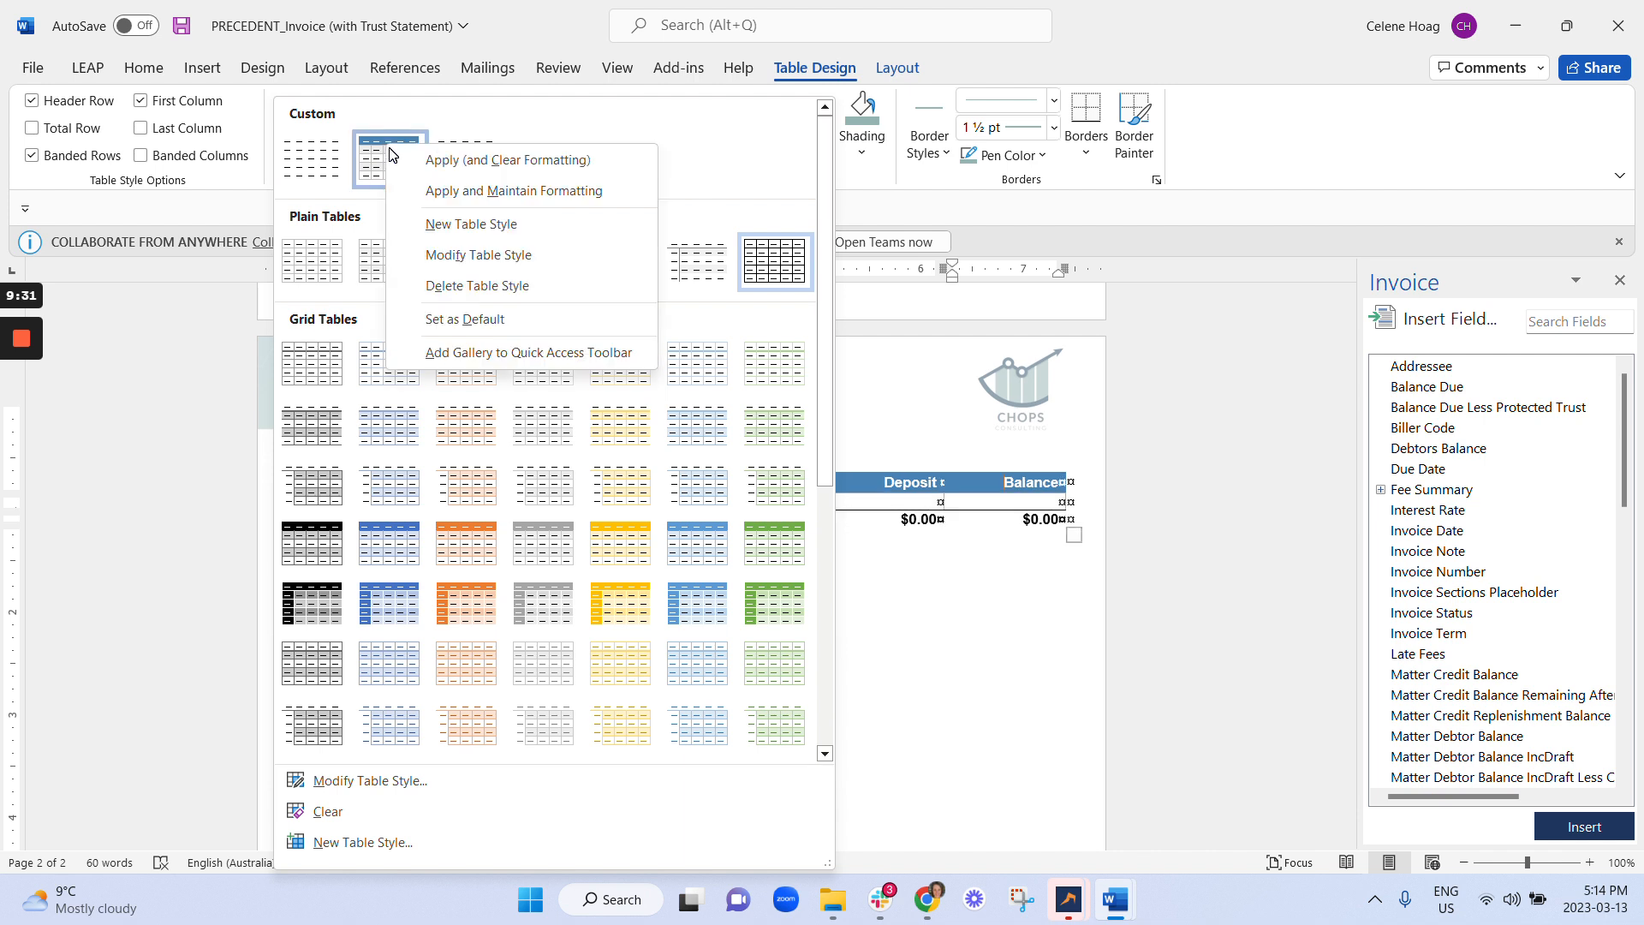
left_click(471, 257)
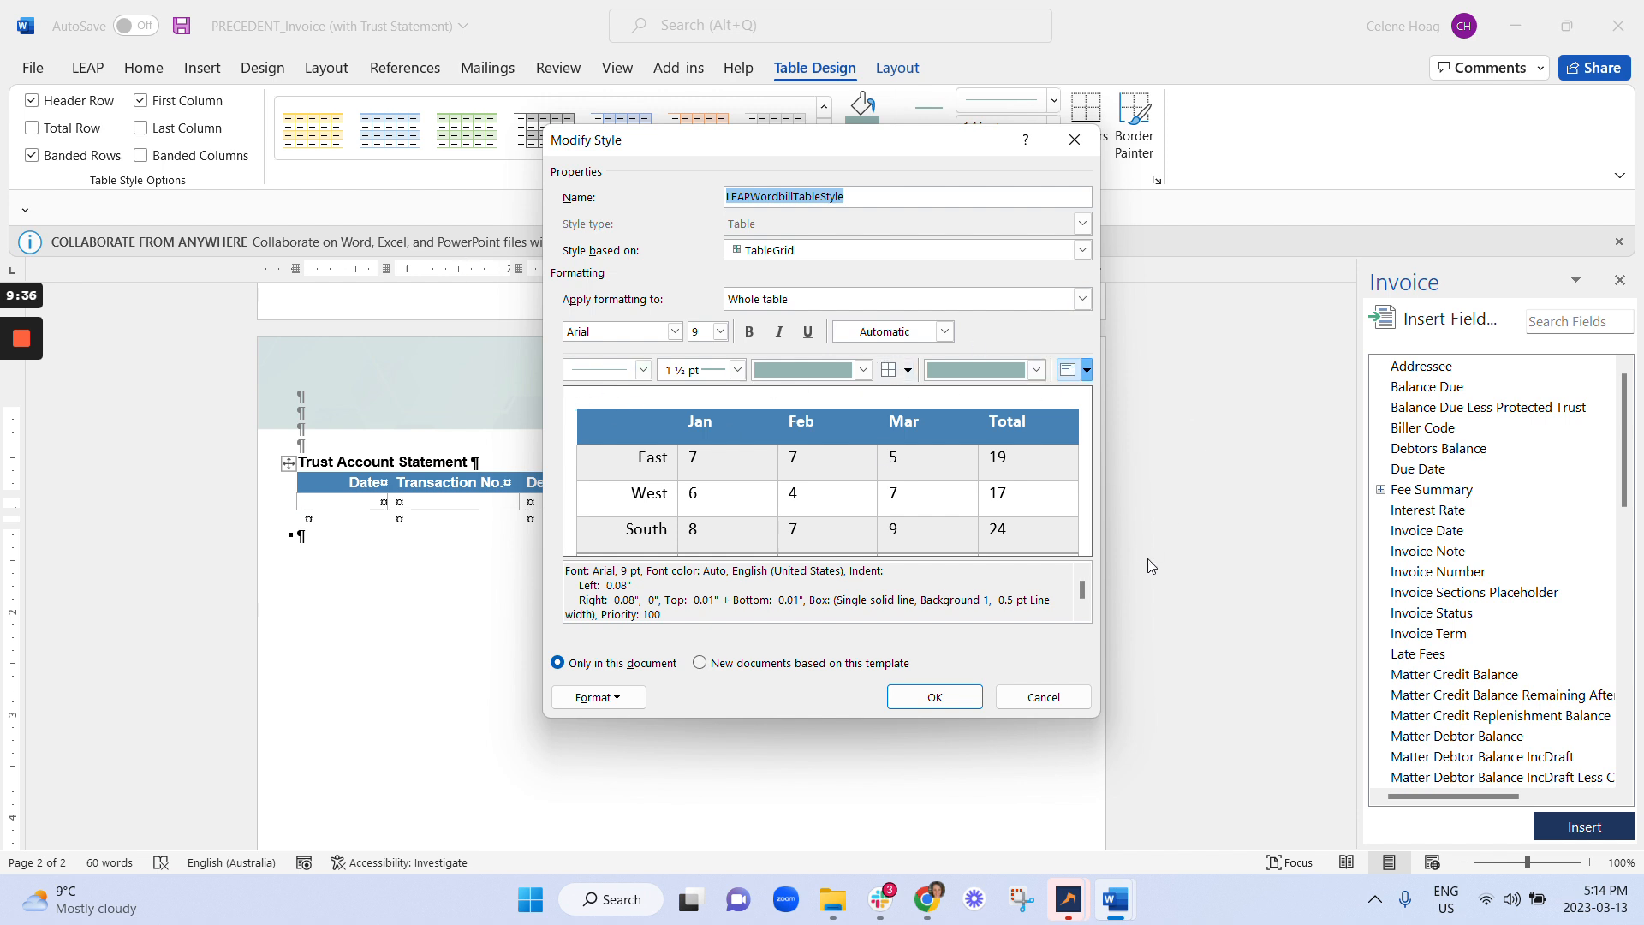
Shade the style's header row with hex colour 94B5B1 and save the style.
left_click(805, 299)
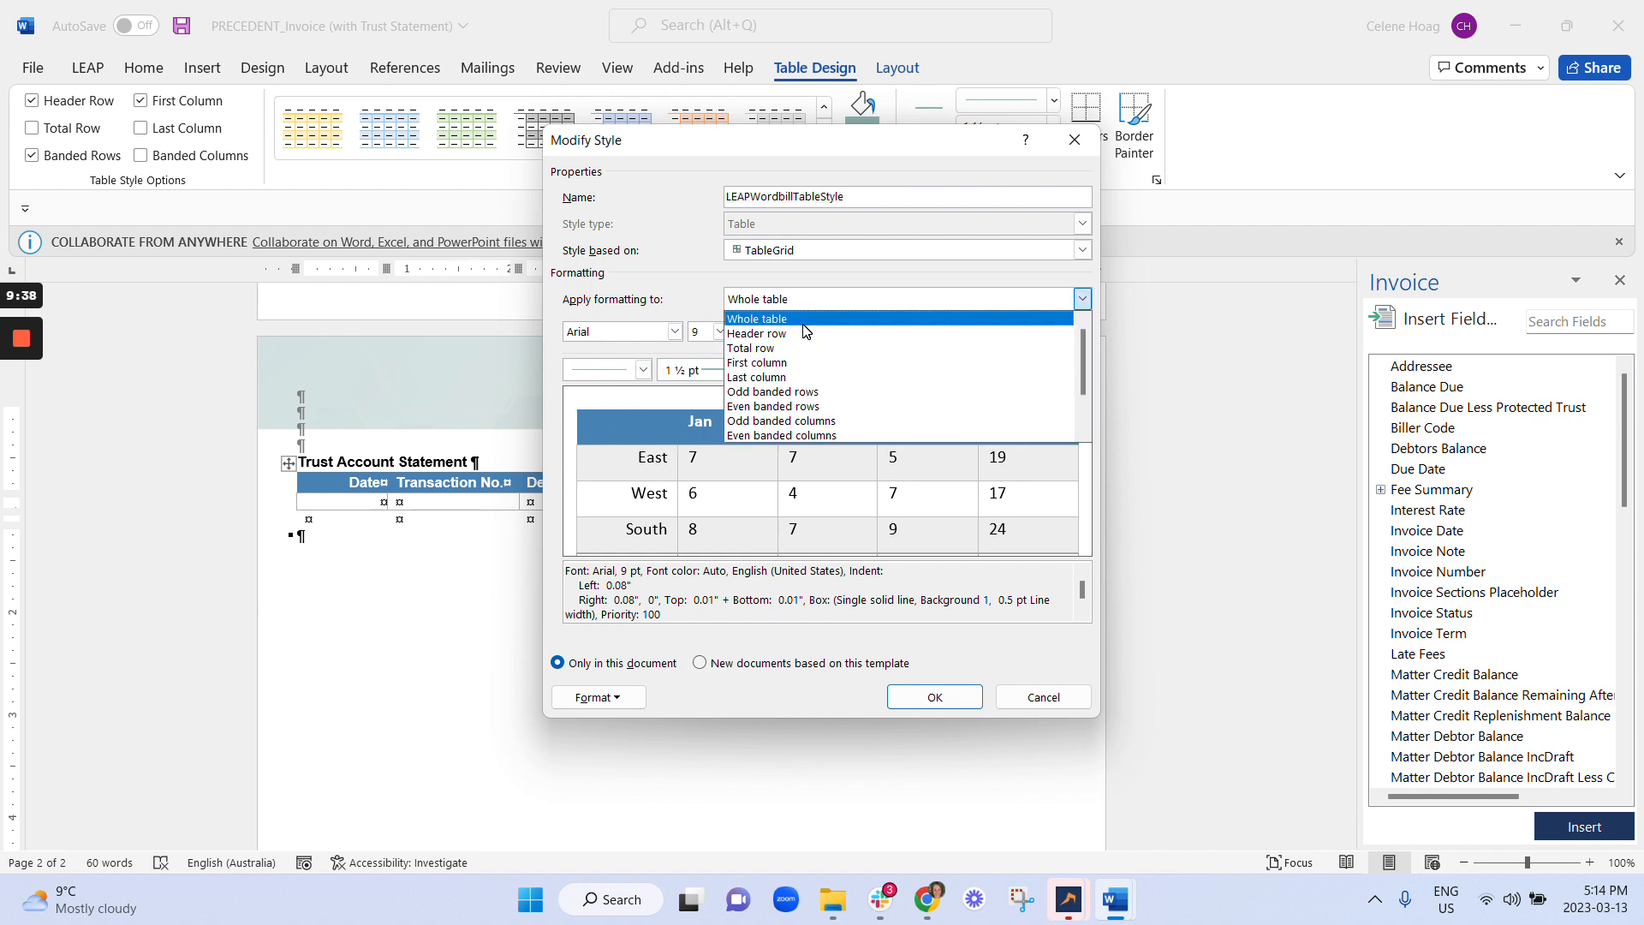
left_click(803, 334)
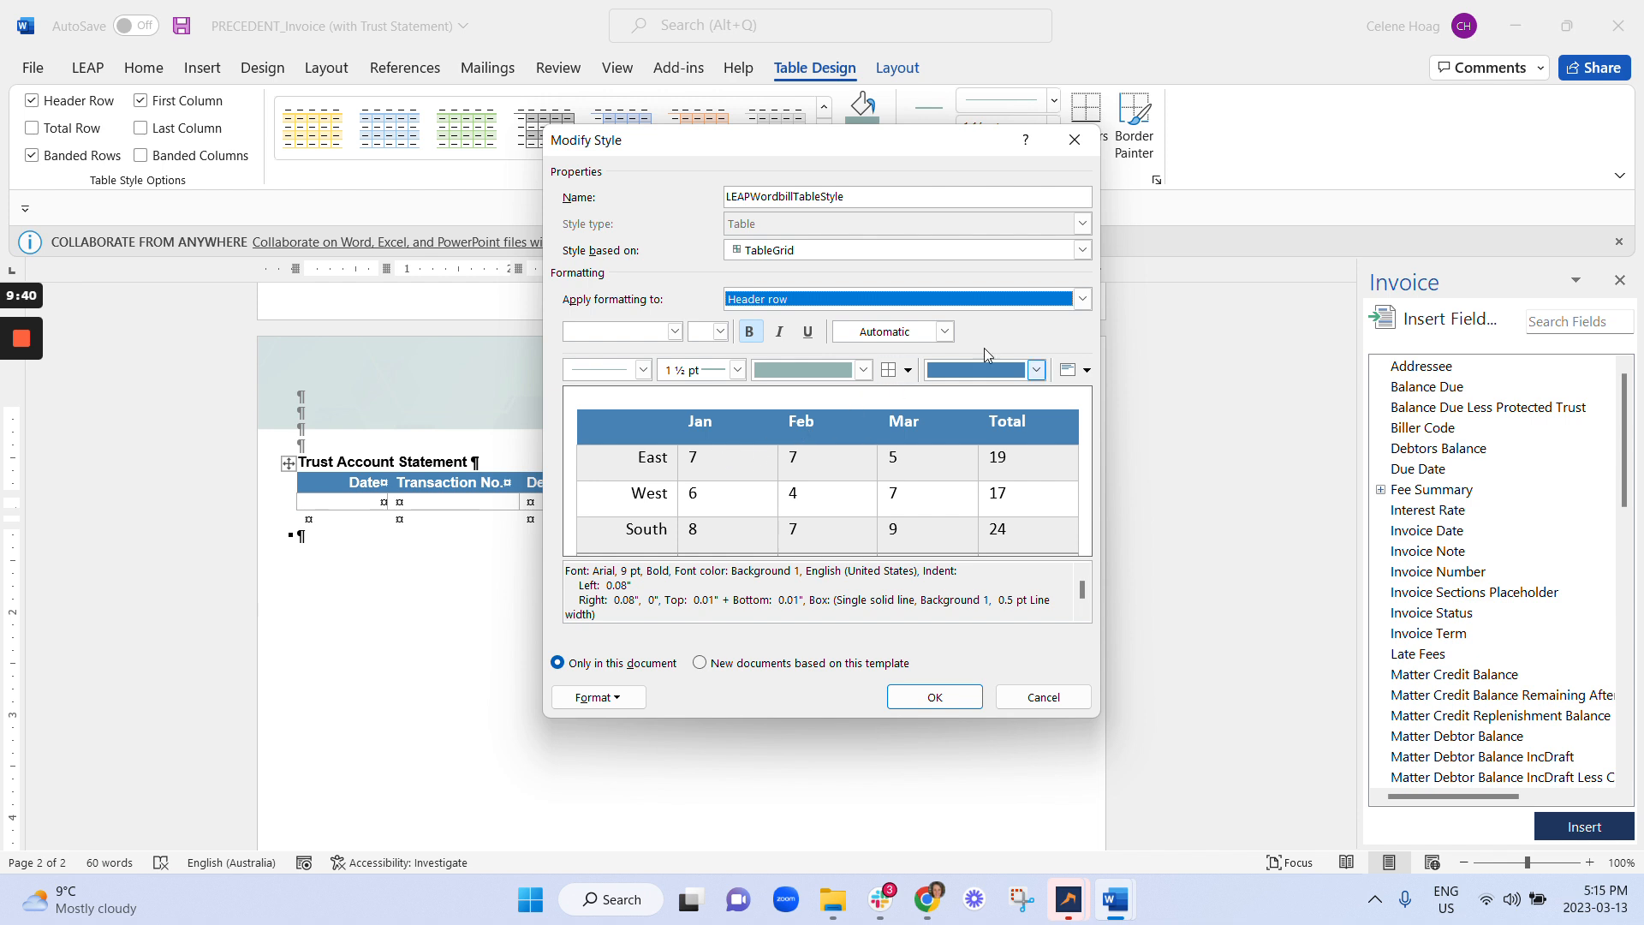
left_click(1036, 370)
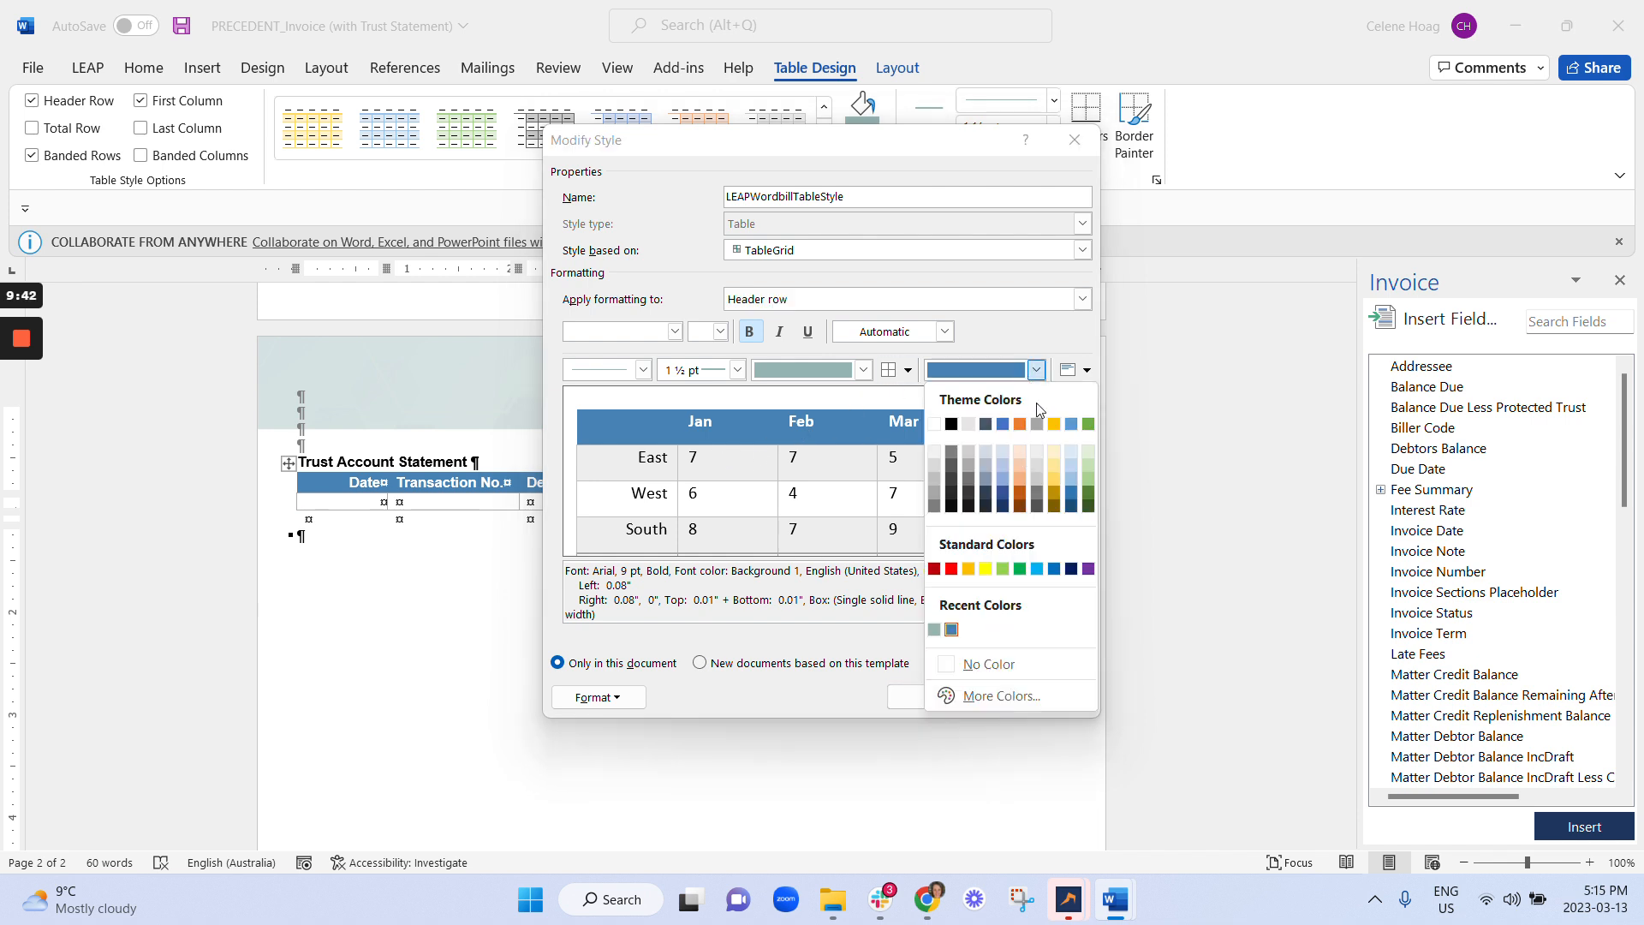
left_click(1030, 695)
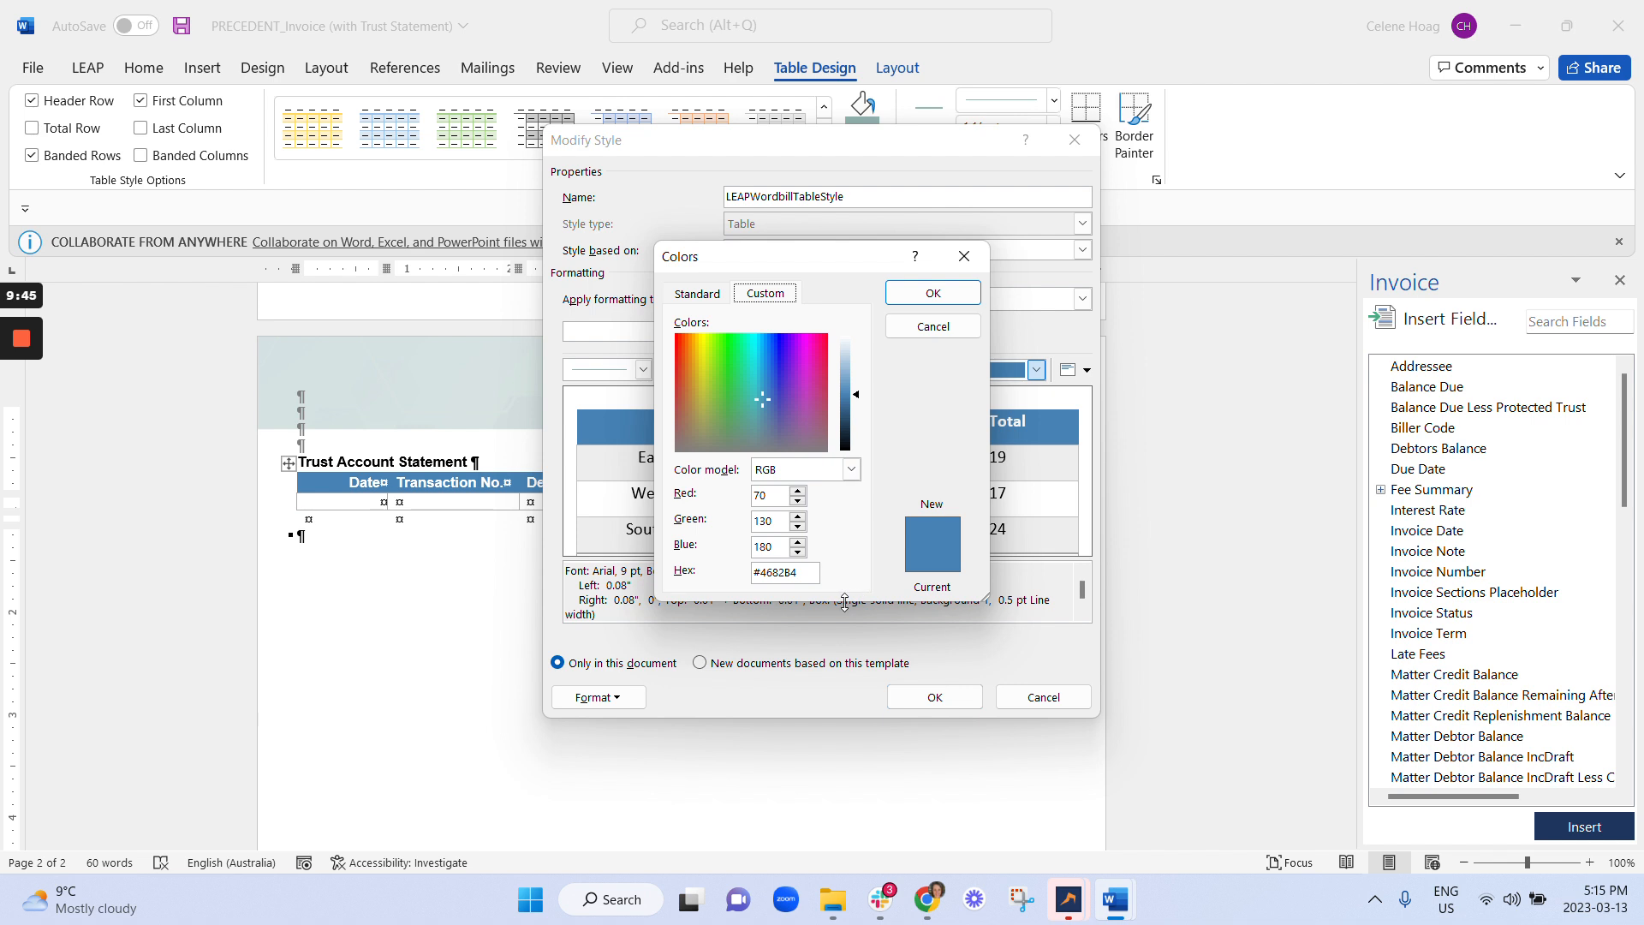
key("alt+h")
type("94b5b1")
key("Return")
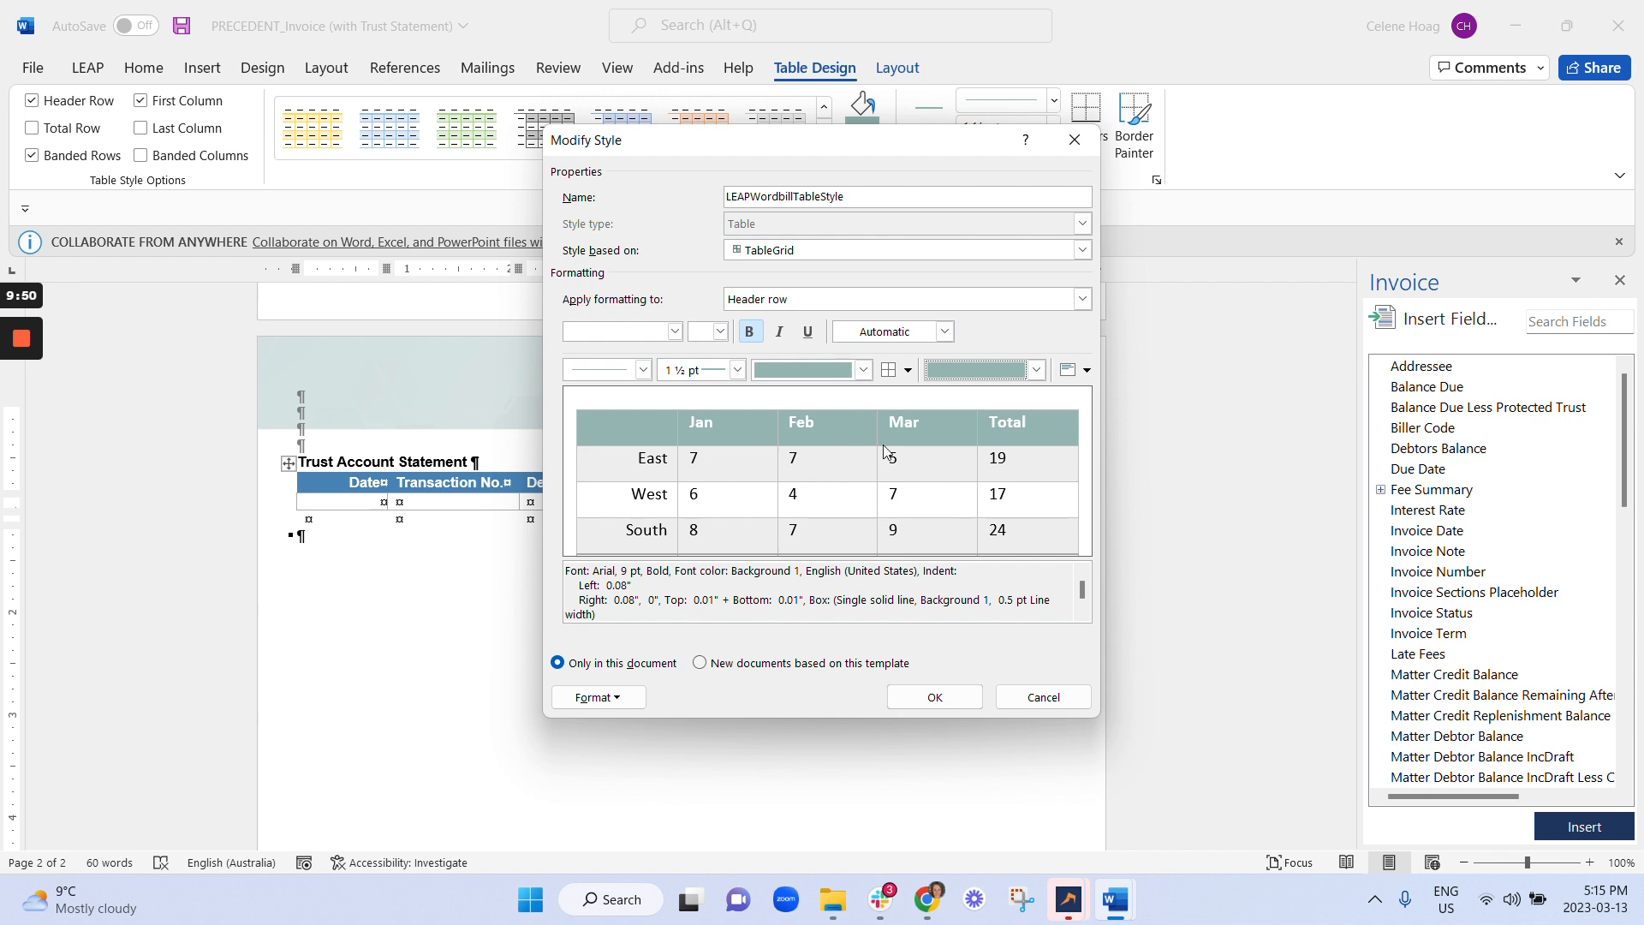
left_click(967, 697)
scroll(681, 514, "up", 5)
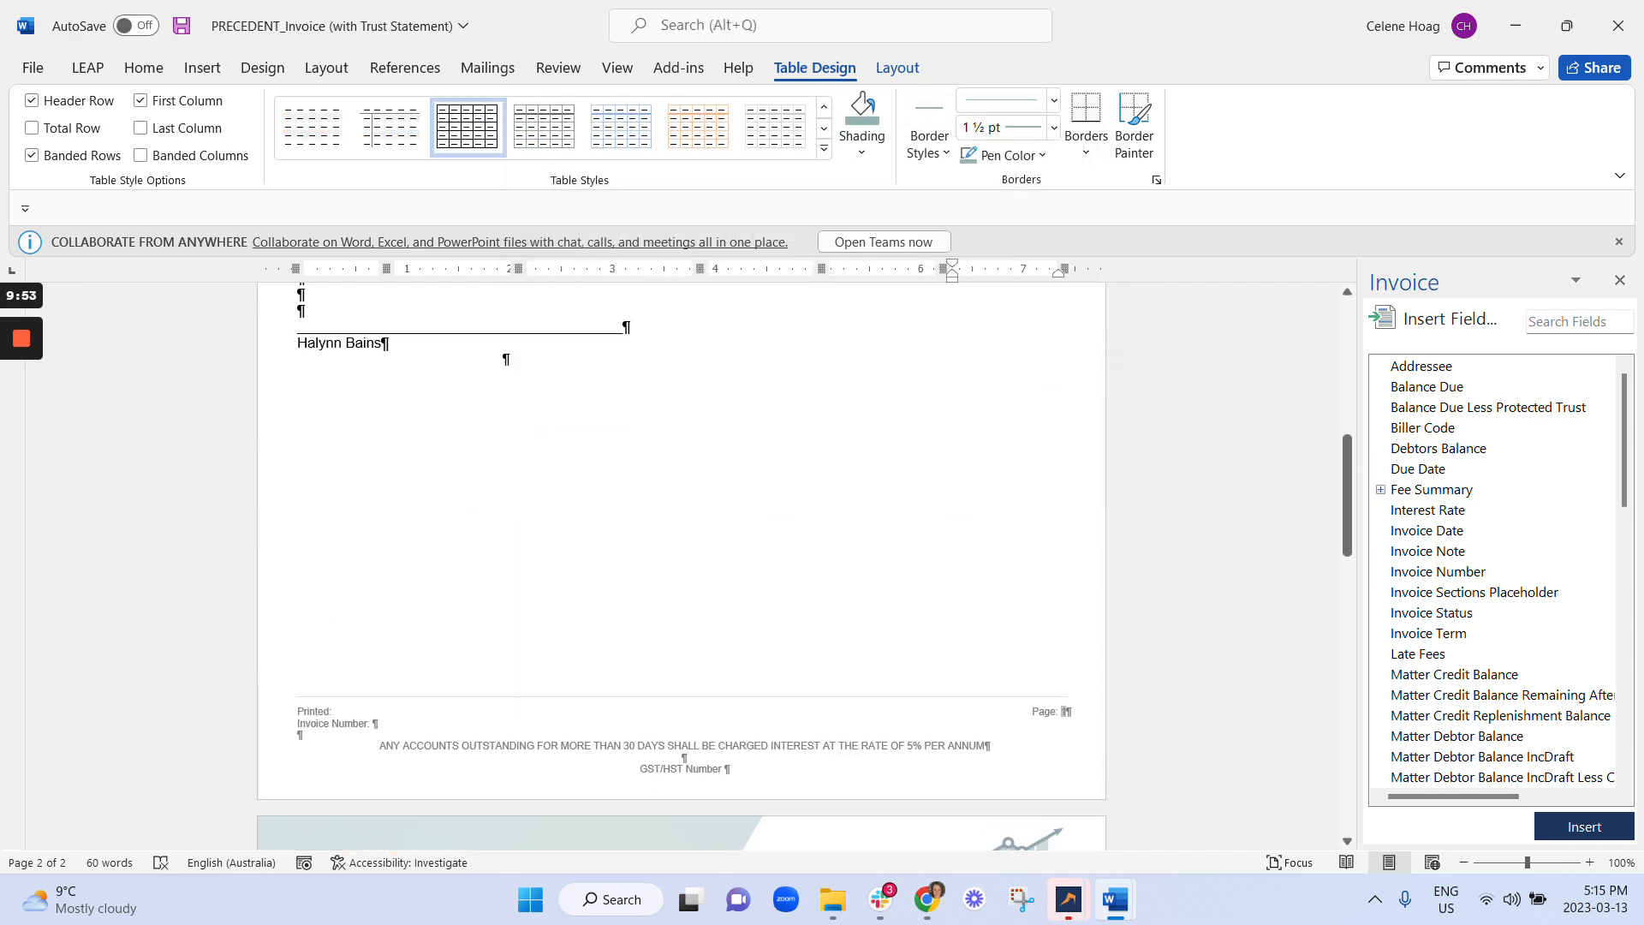
Apply the custom LEAPWordbillTableStyle to the Trust Account Statement table's header row.
scroll(682, 514, "up", 5)
scroll(681, 514, "down", 10)
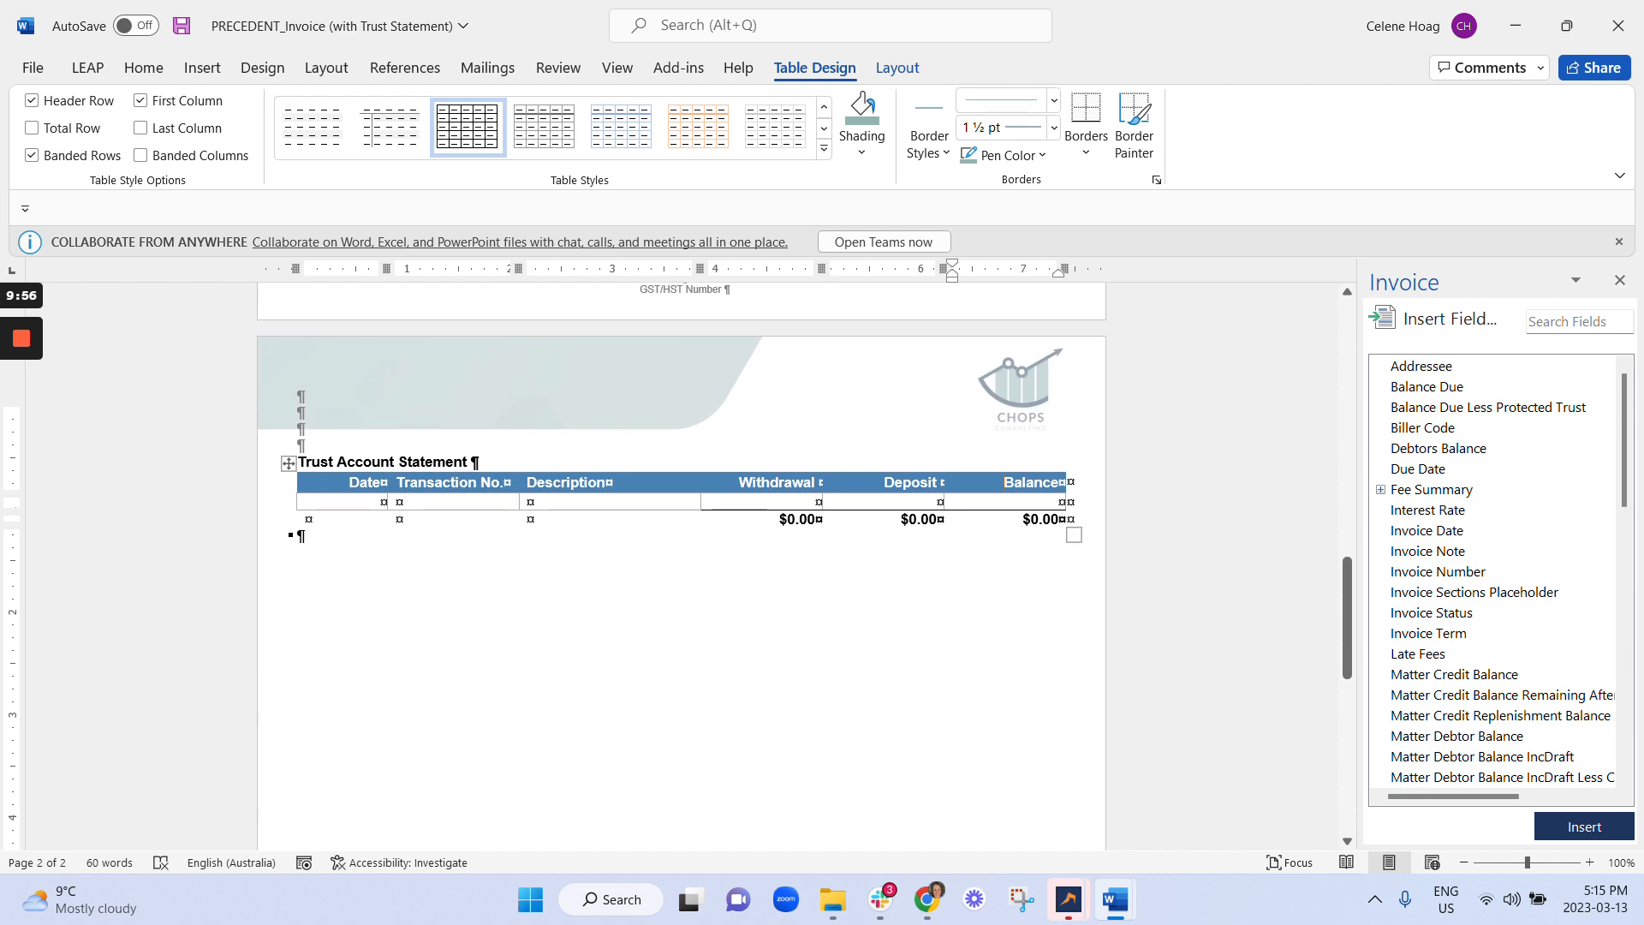
left_click_drag(350, 482, 1043, 485)
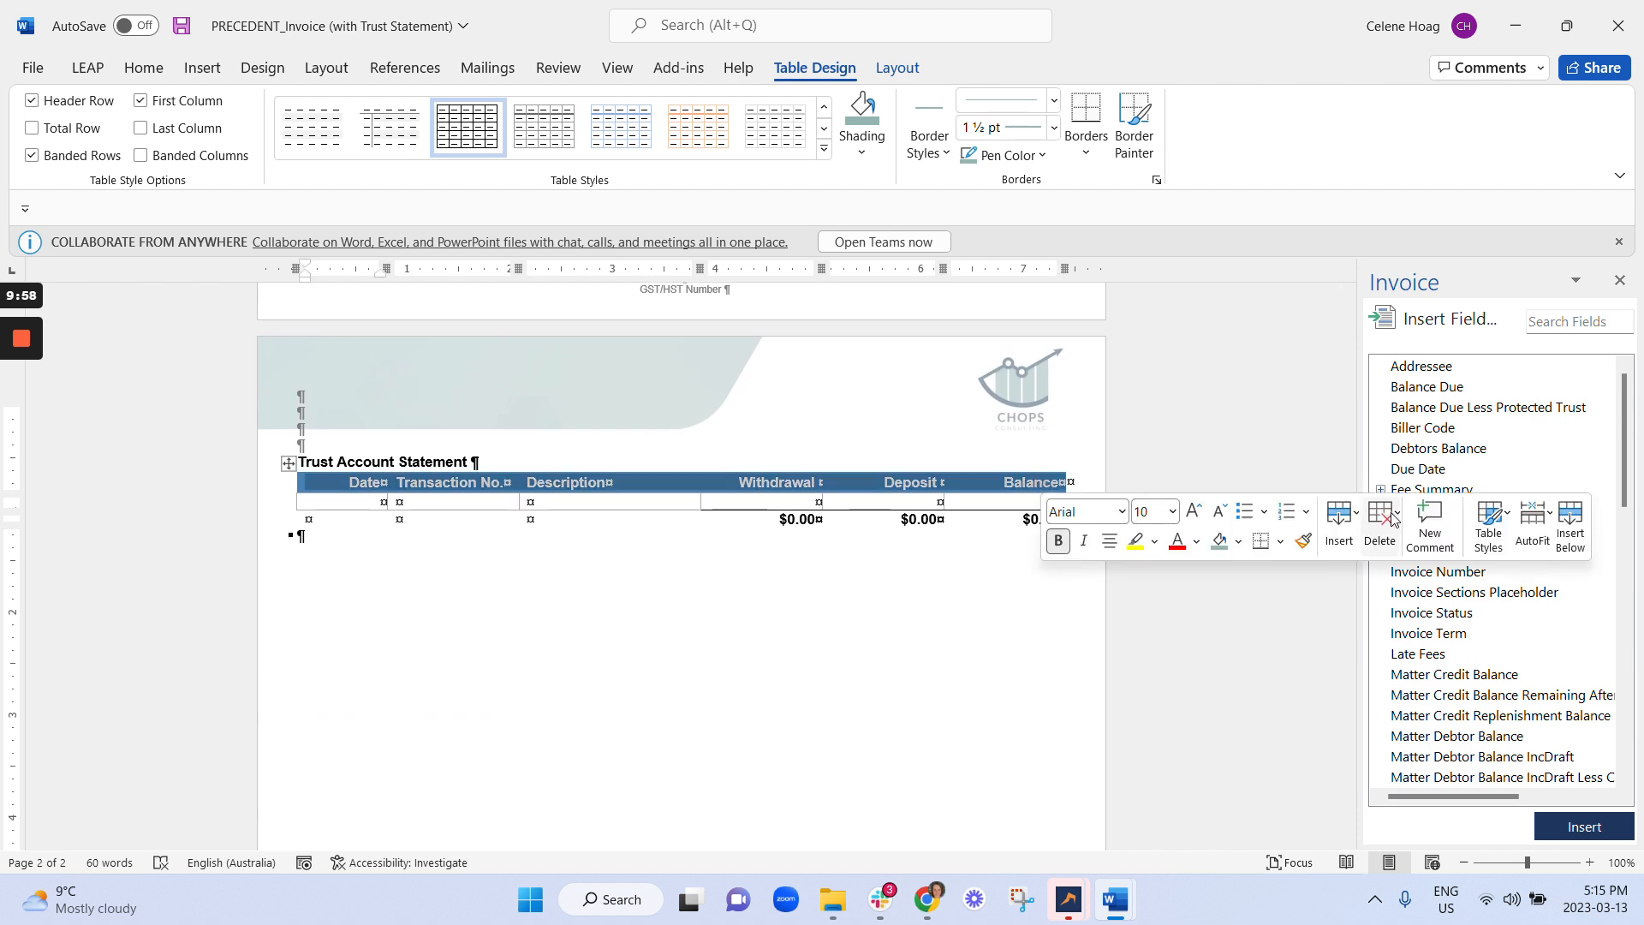
left_click(1491, 549)
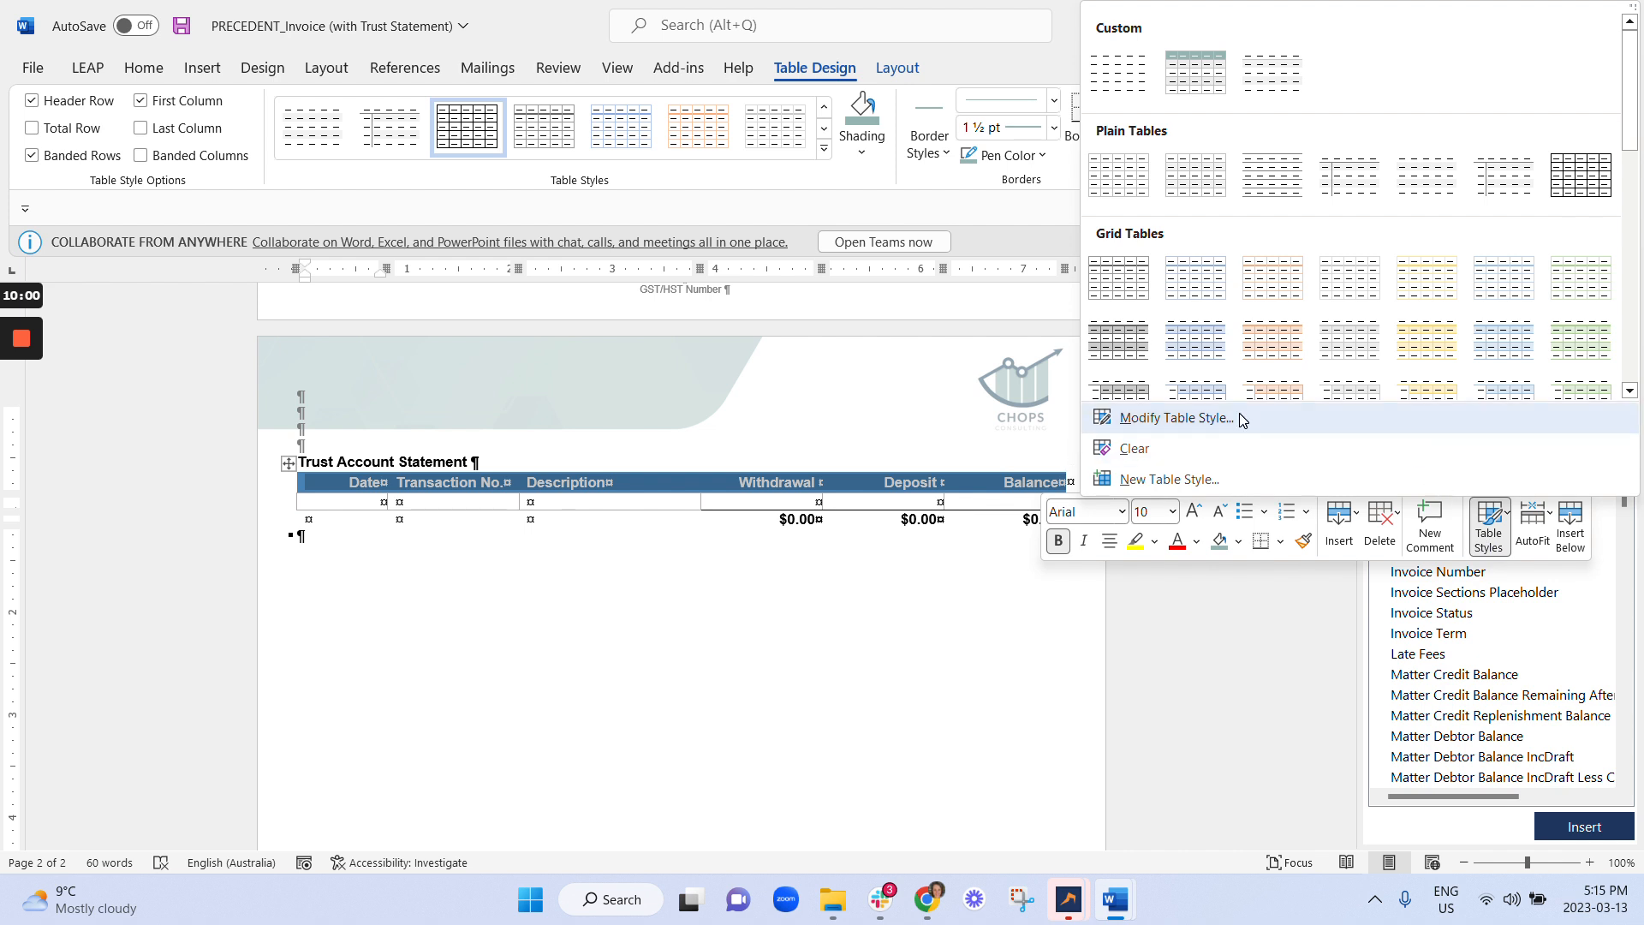
left_click(1199, 93)
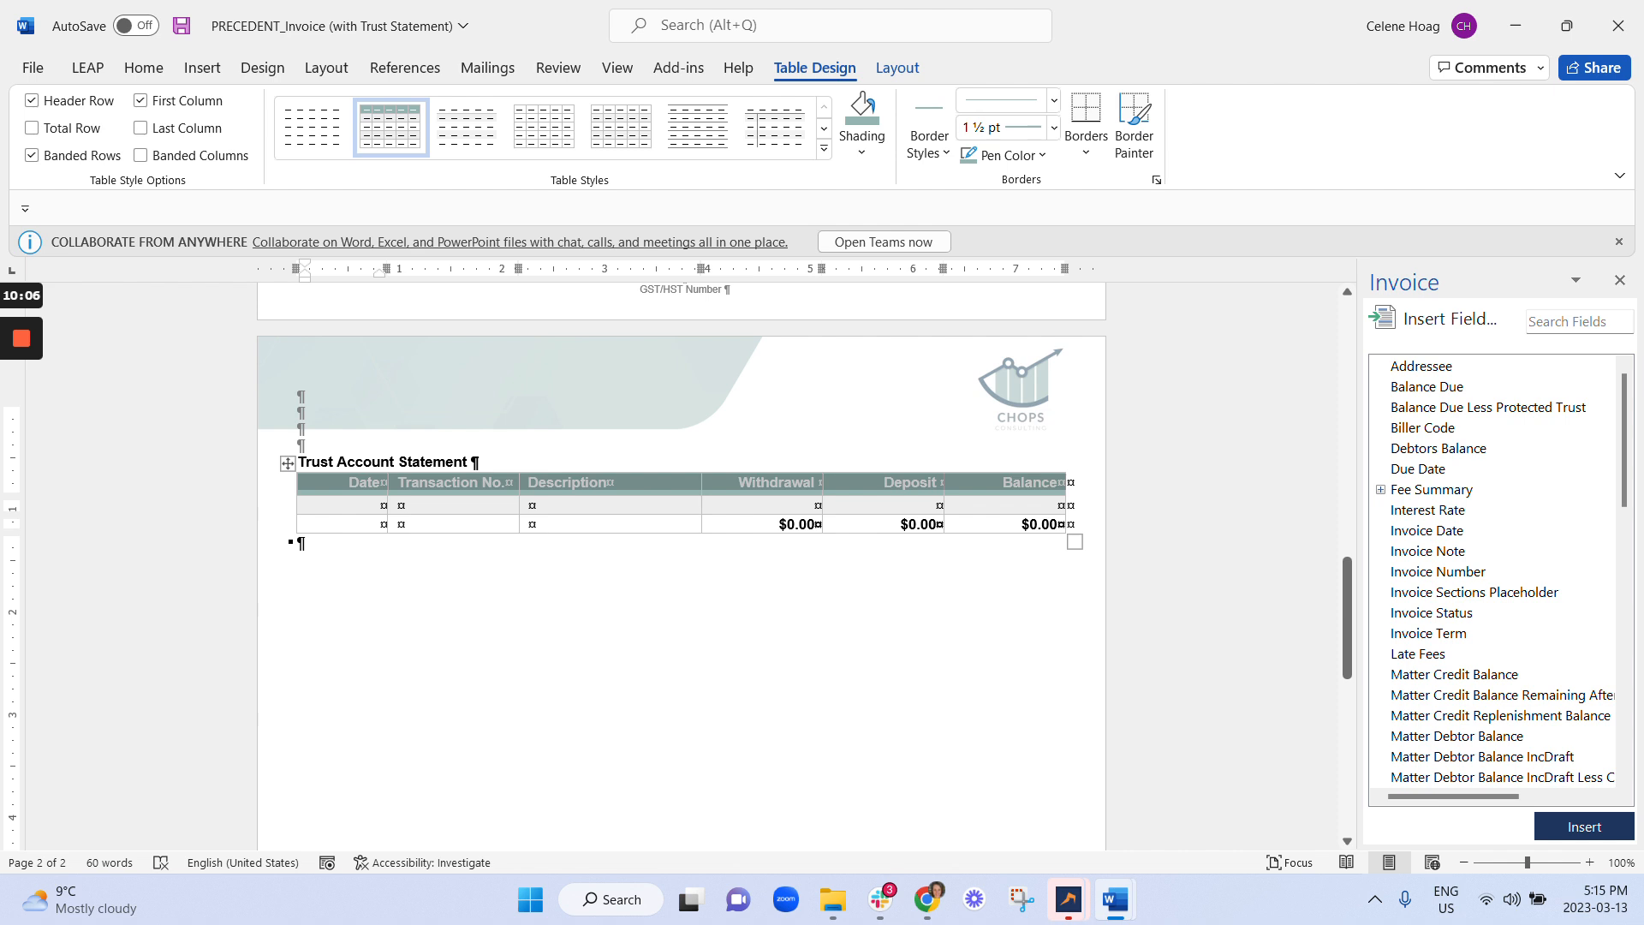
left_click(466, 127)
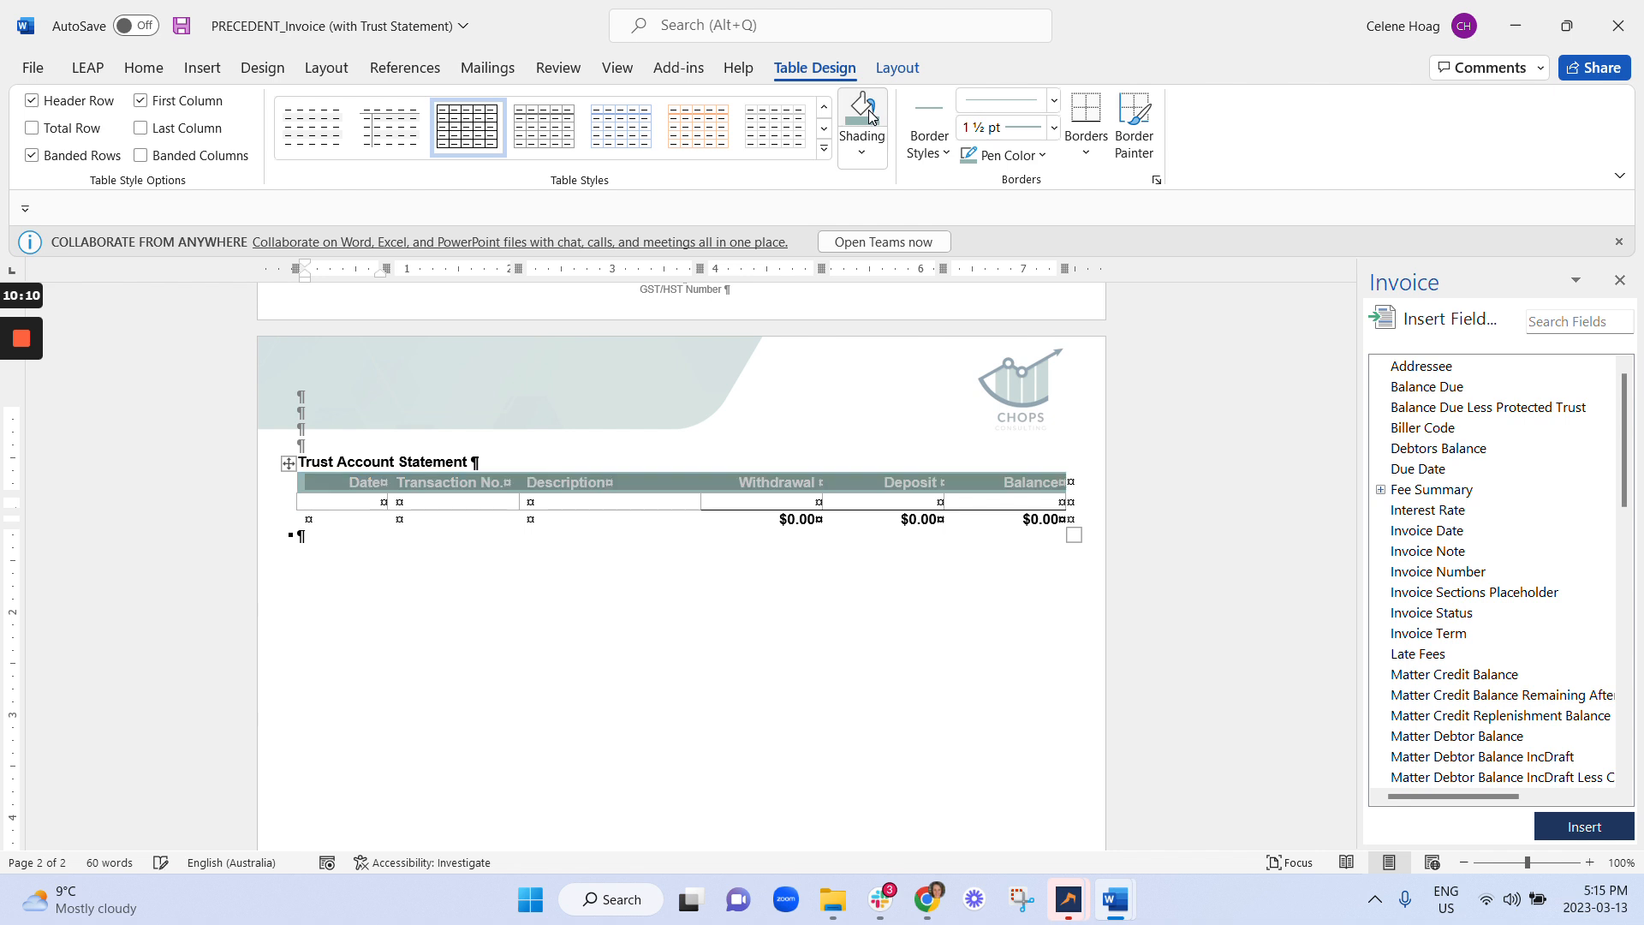
left_click(299, 536)
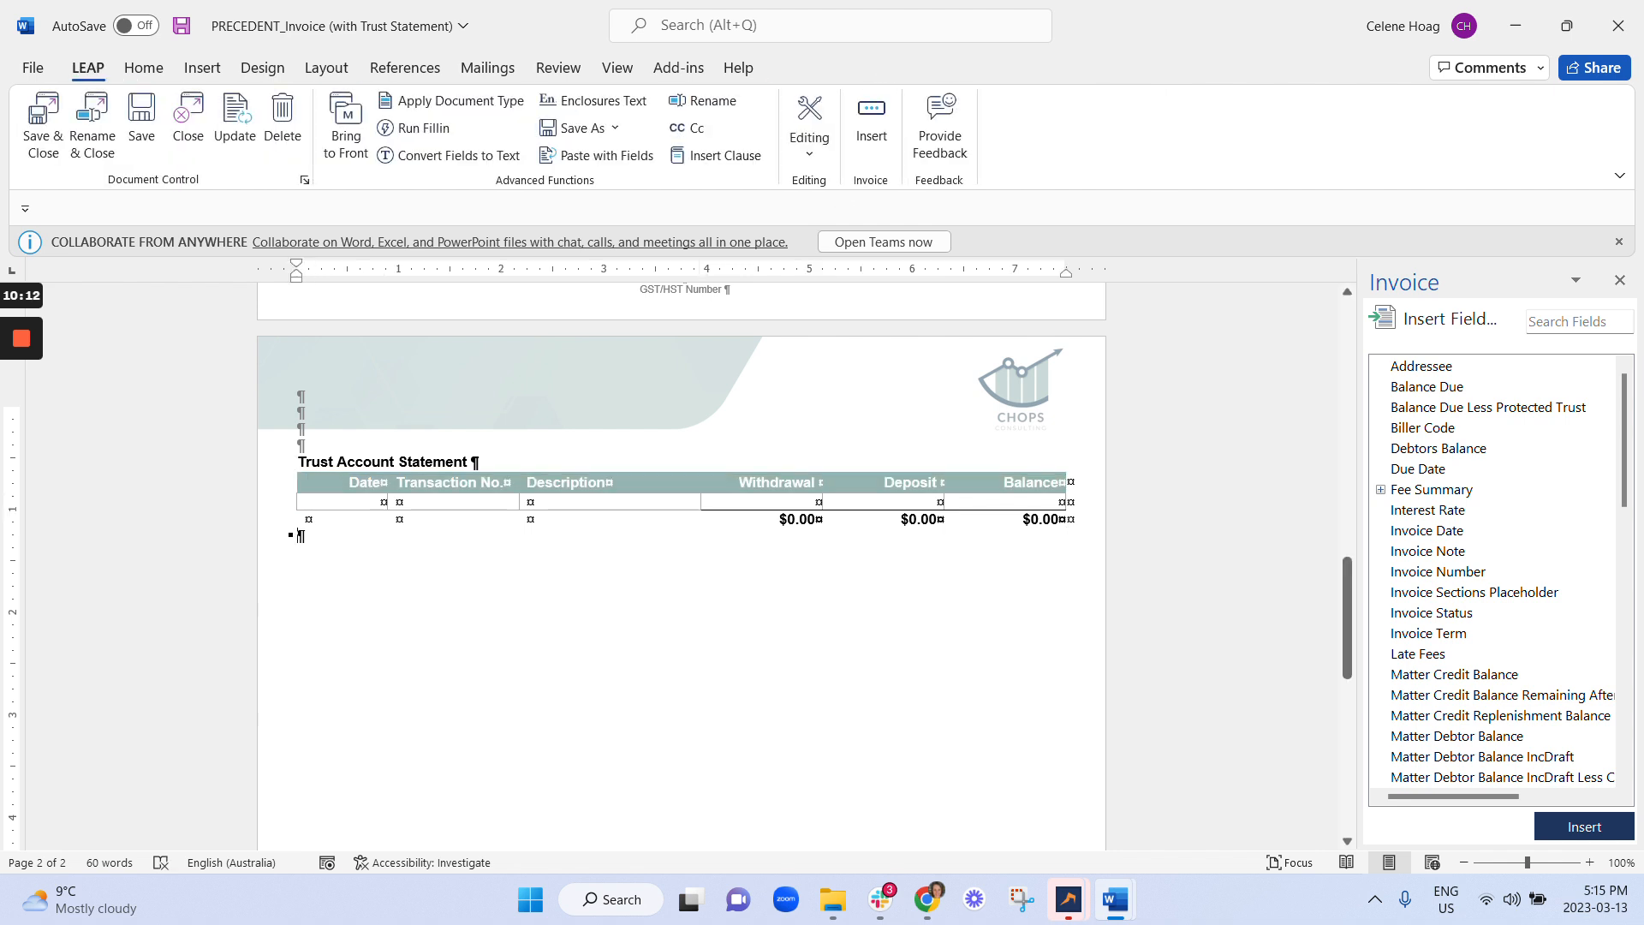
Inspect the RPT fields behind the trust table's Deposit, Balance, Withdrawal and Description columns.
scroll(614, 139, "down", 4)
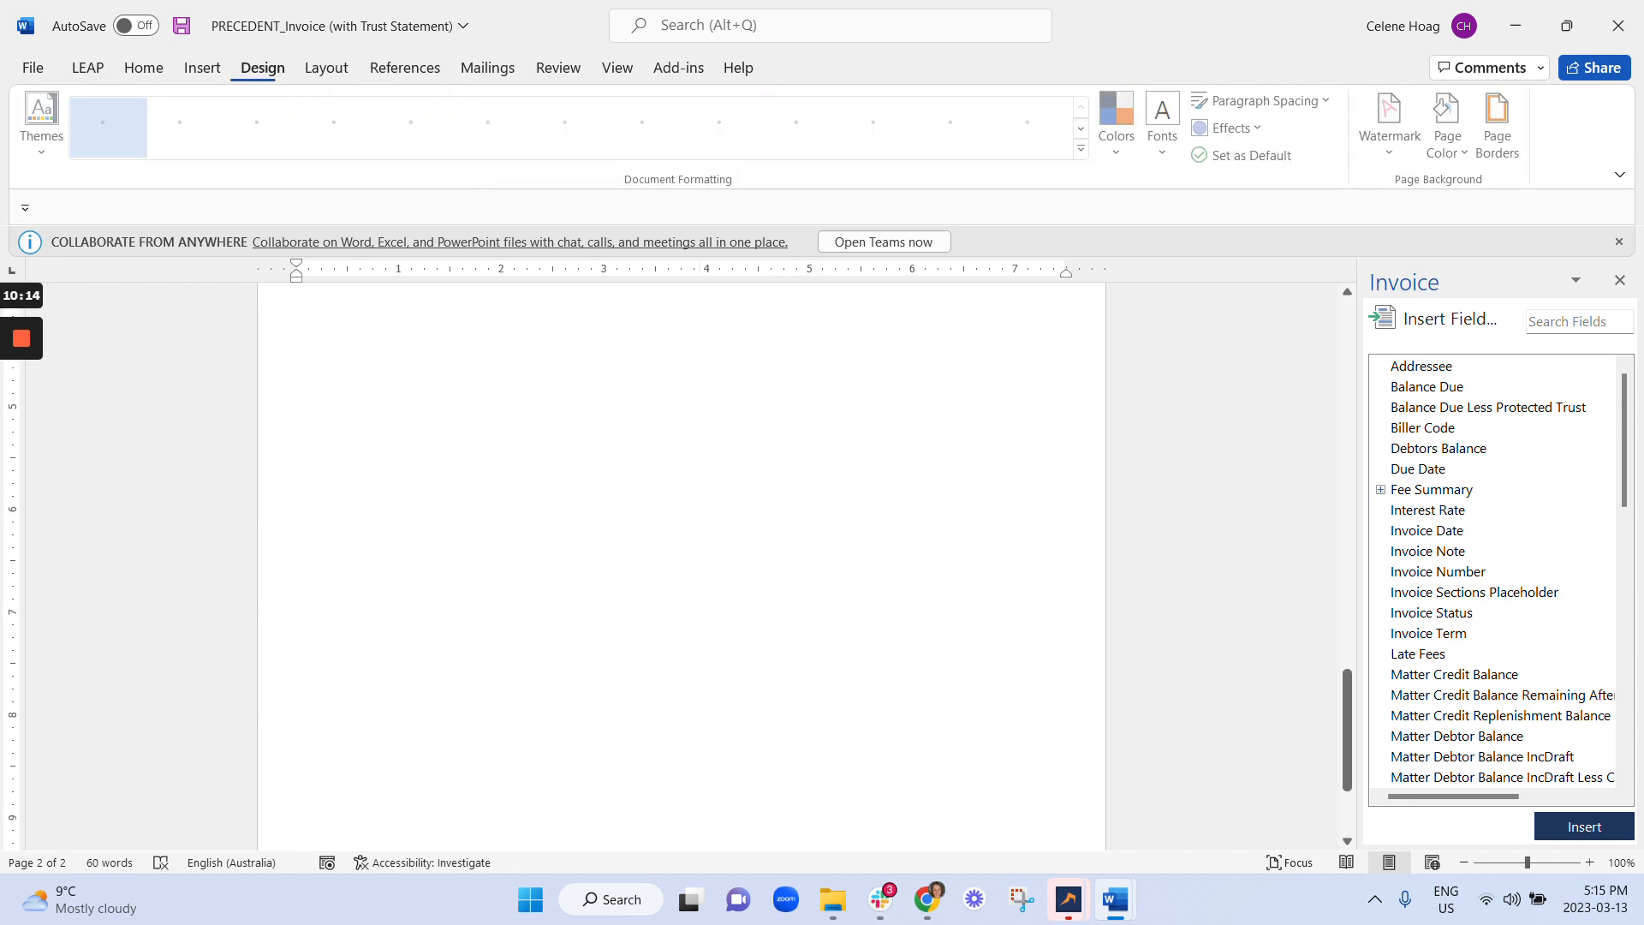
scroll(962, 114, "down", 1)
scroll(962, 114, "up", 15)
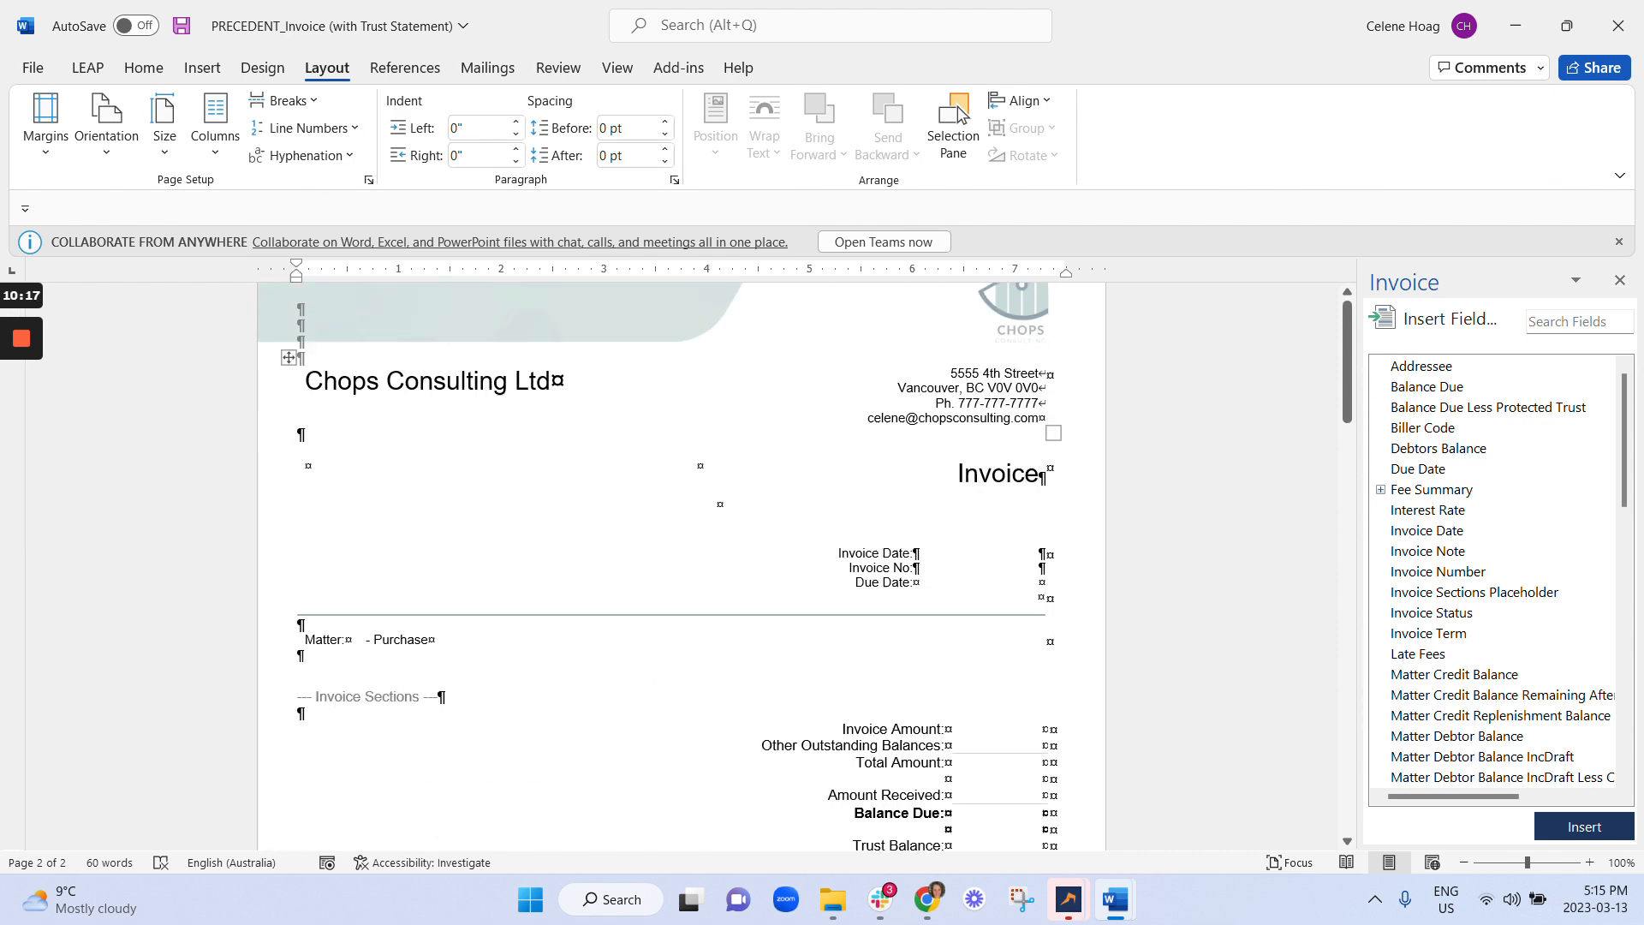
scroll(962, 114, "down", 15)
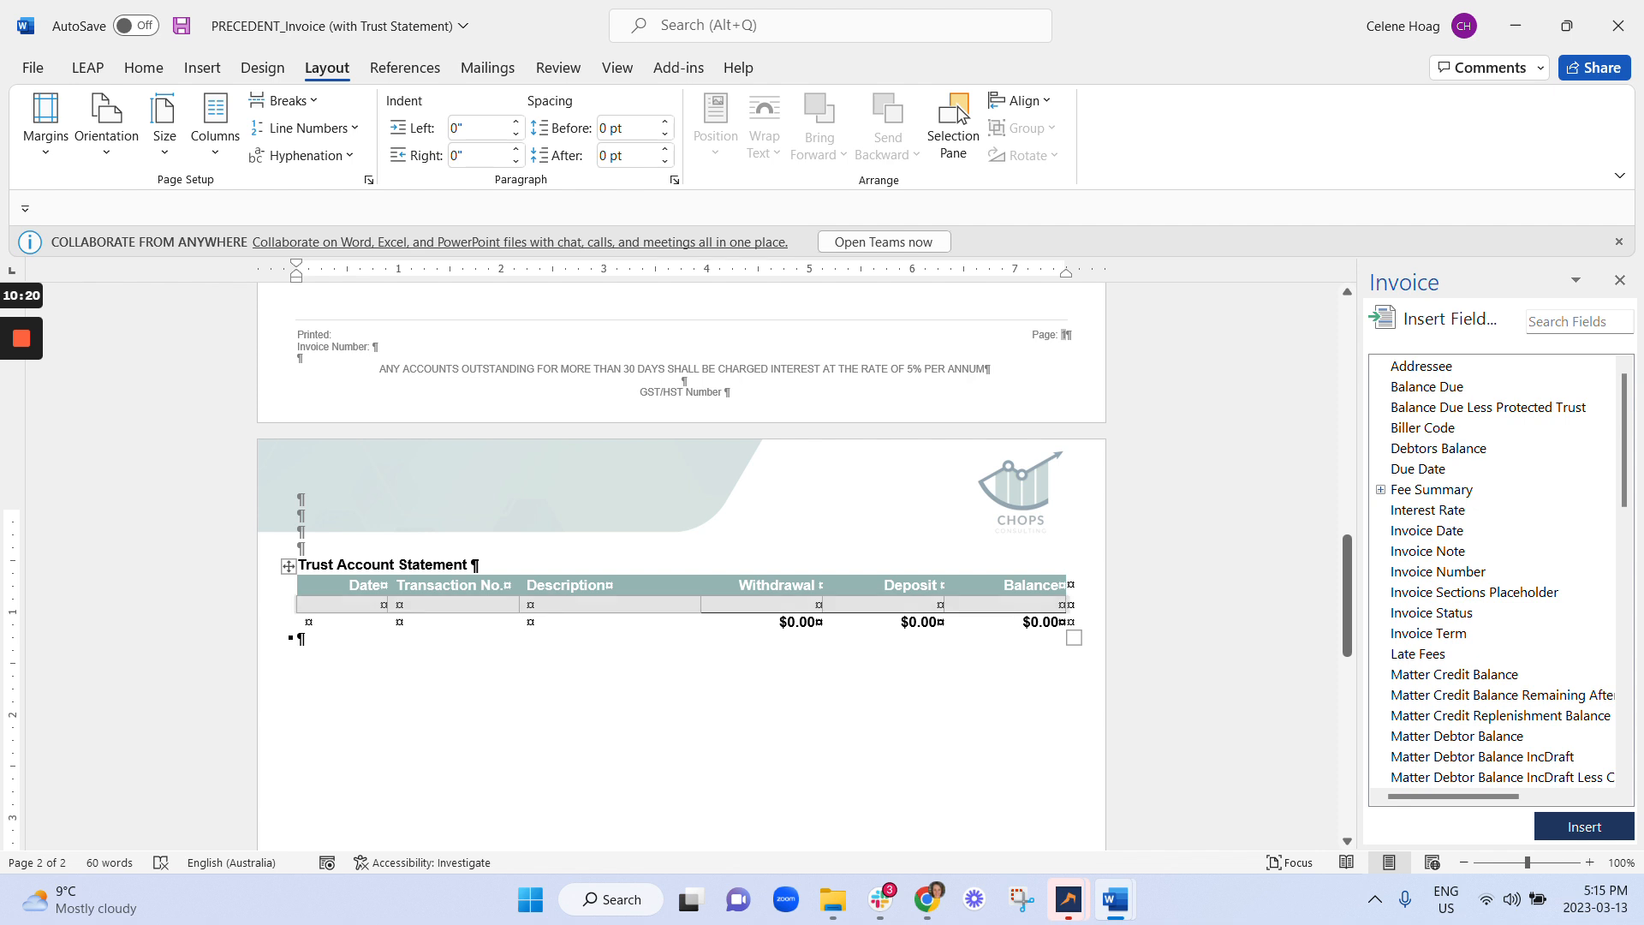
scroll(1557, 611, "down", 8)
scroll(1567, 617, "down", 4)
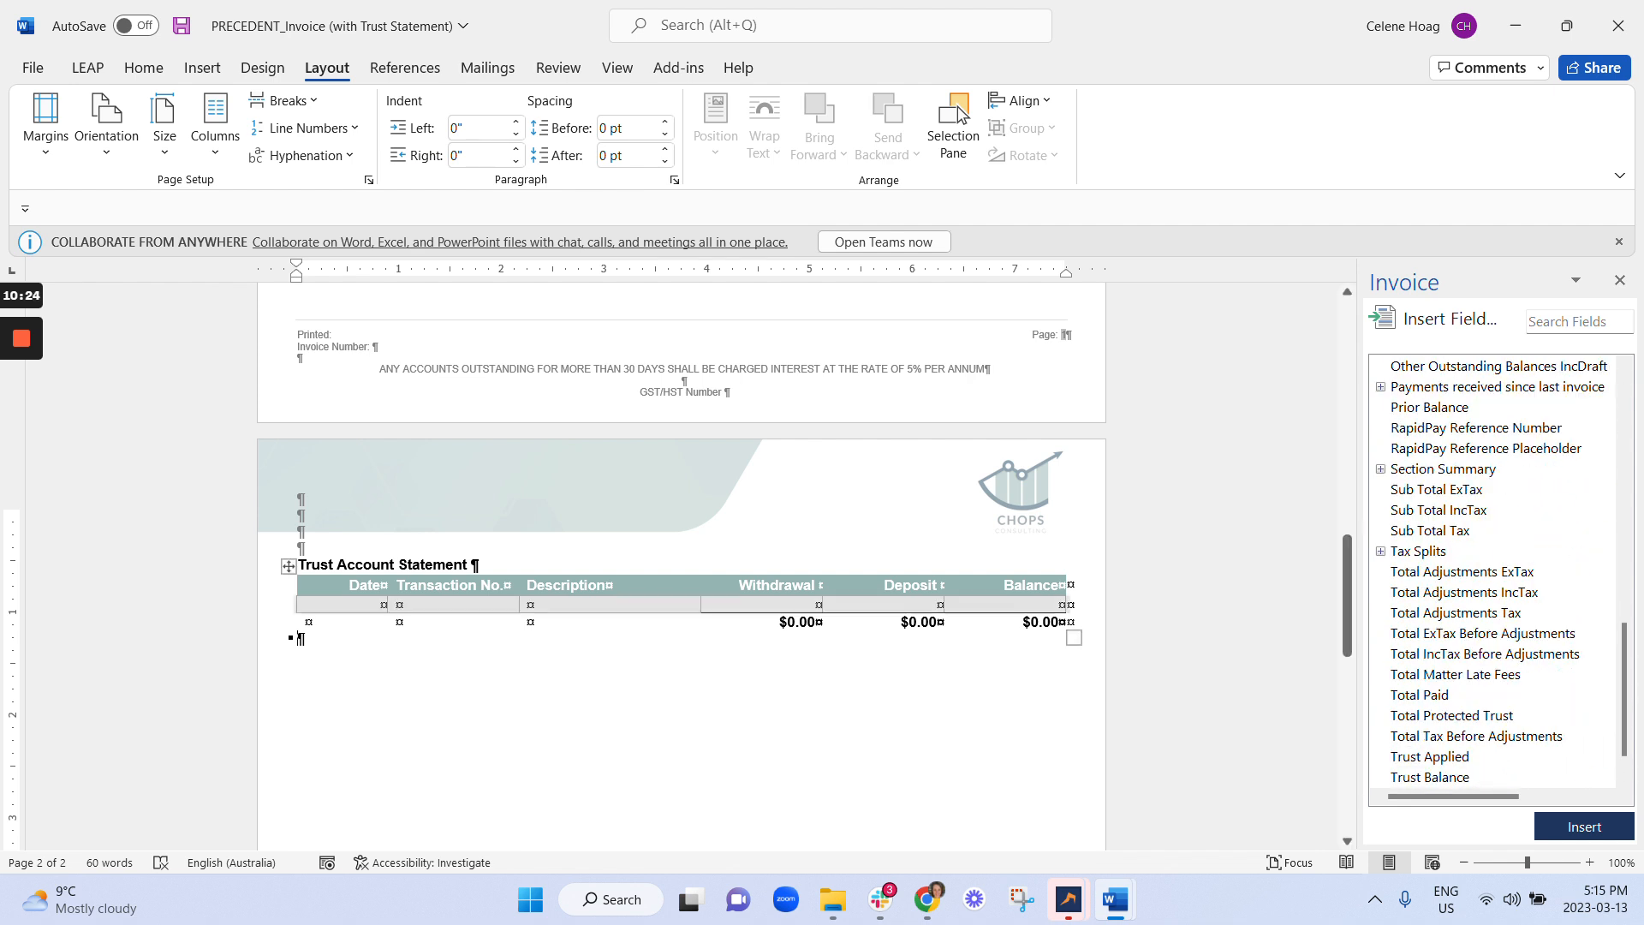
left_click(942, 604)
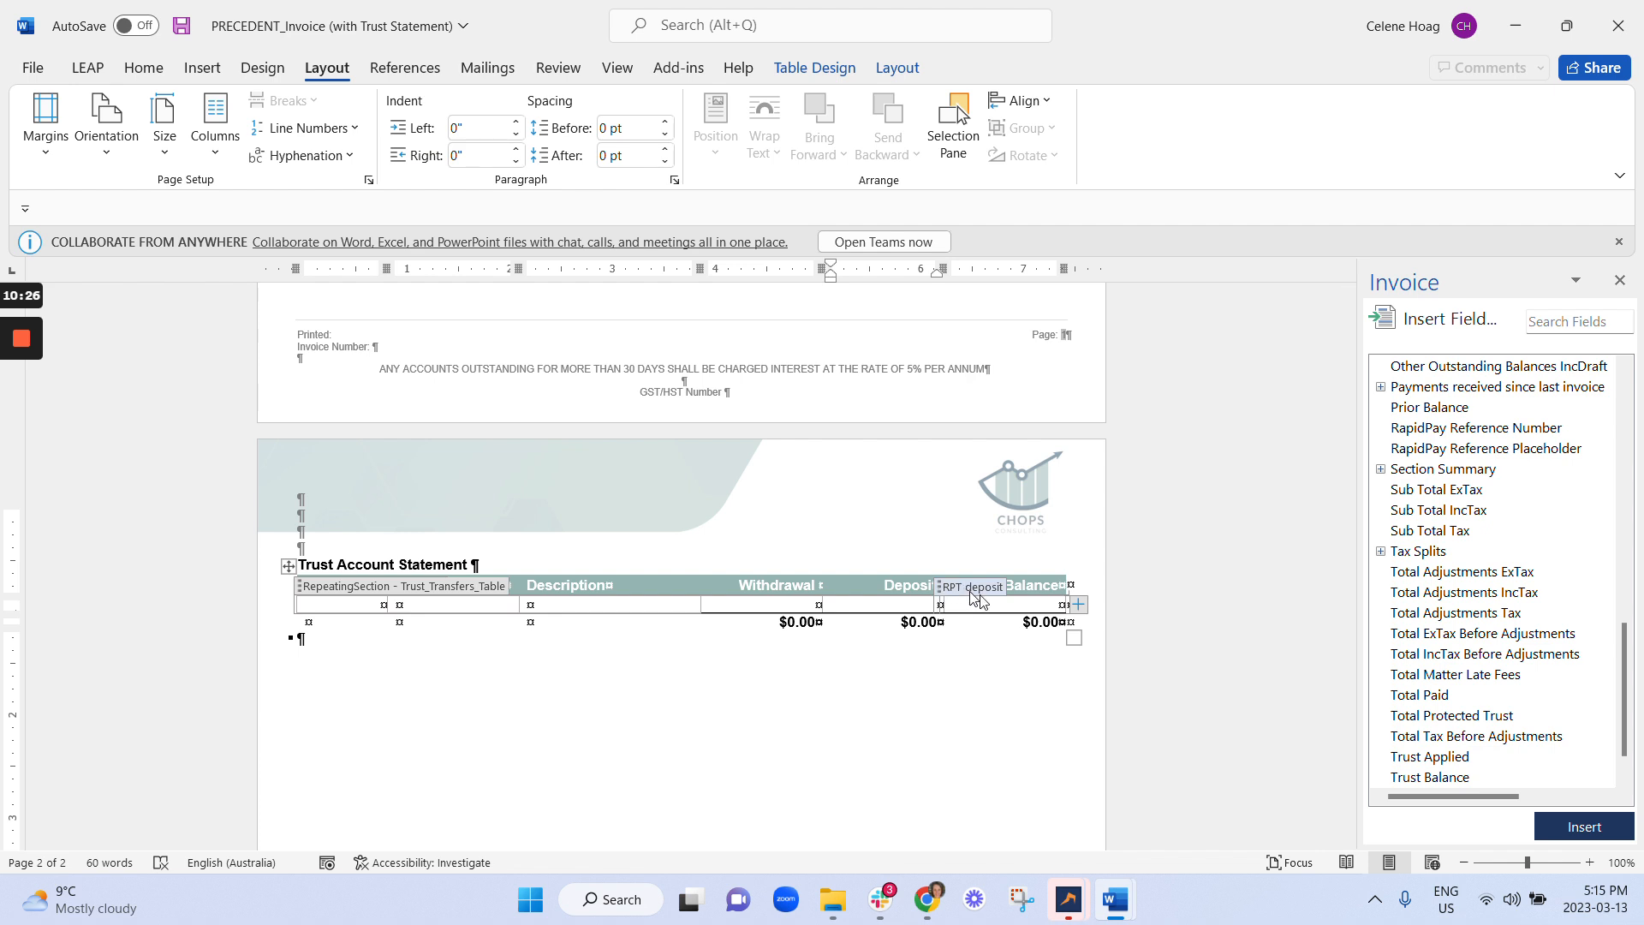
left_click(1063, 603)
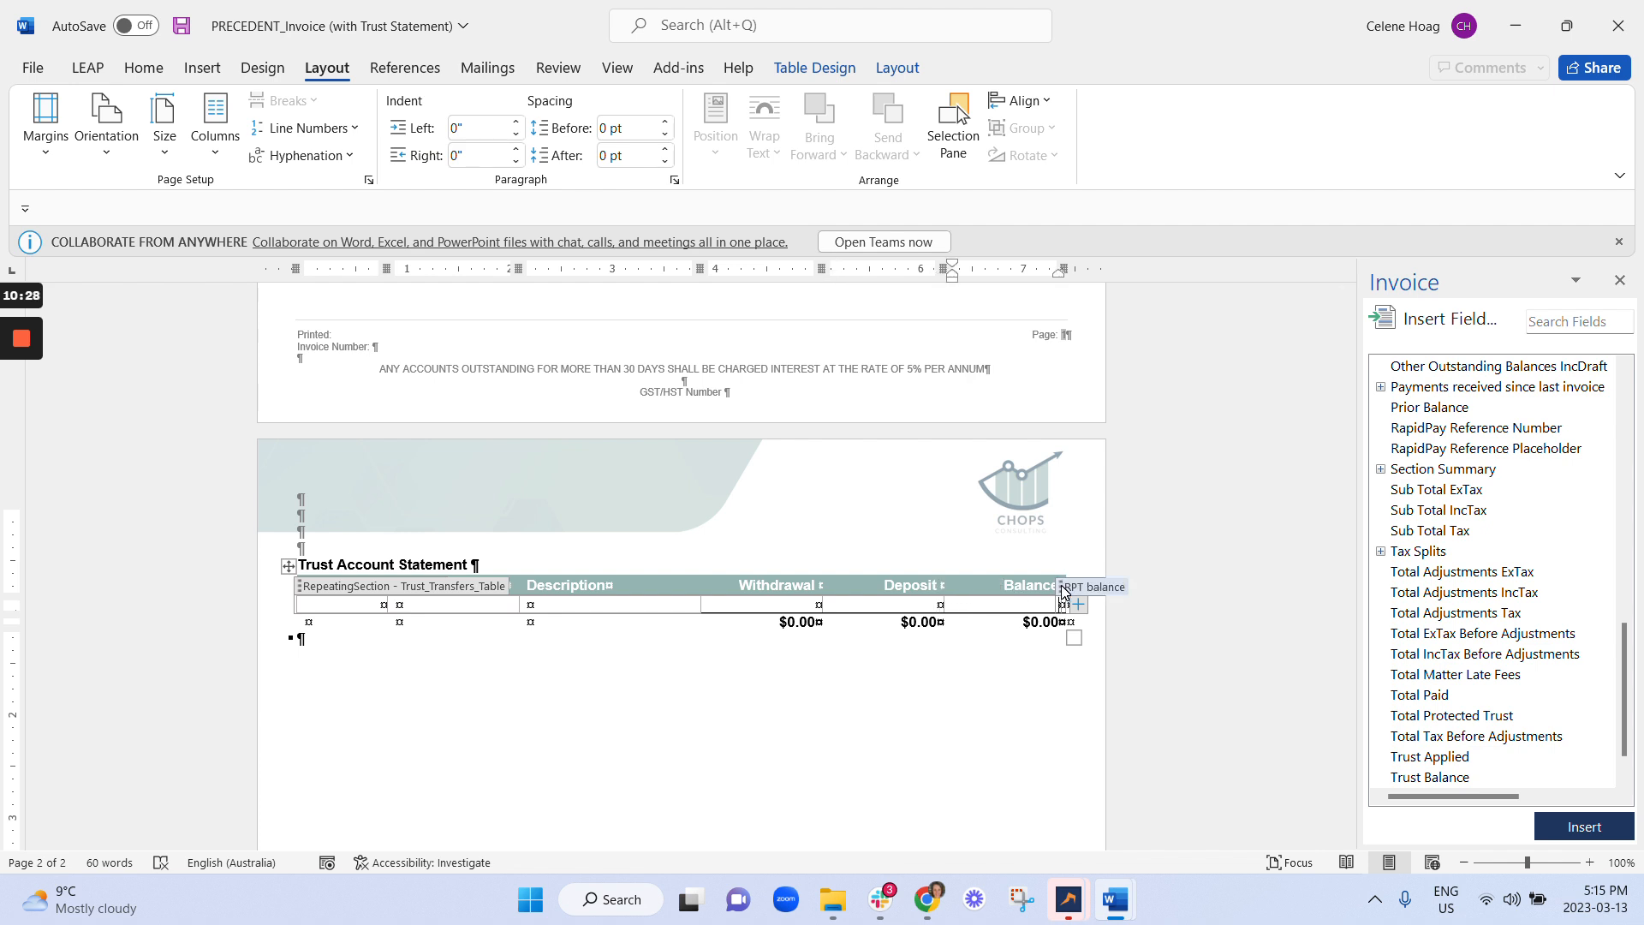
left_click(873, 603)
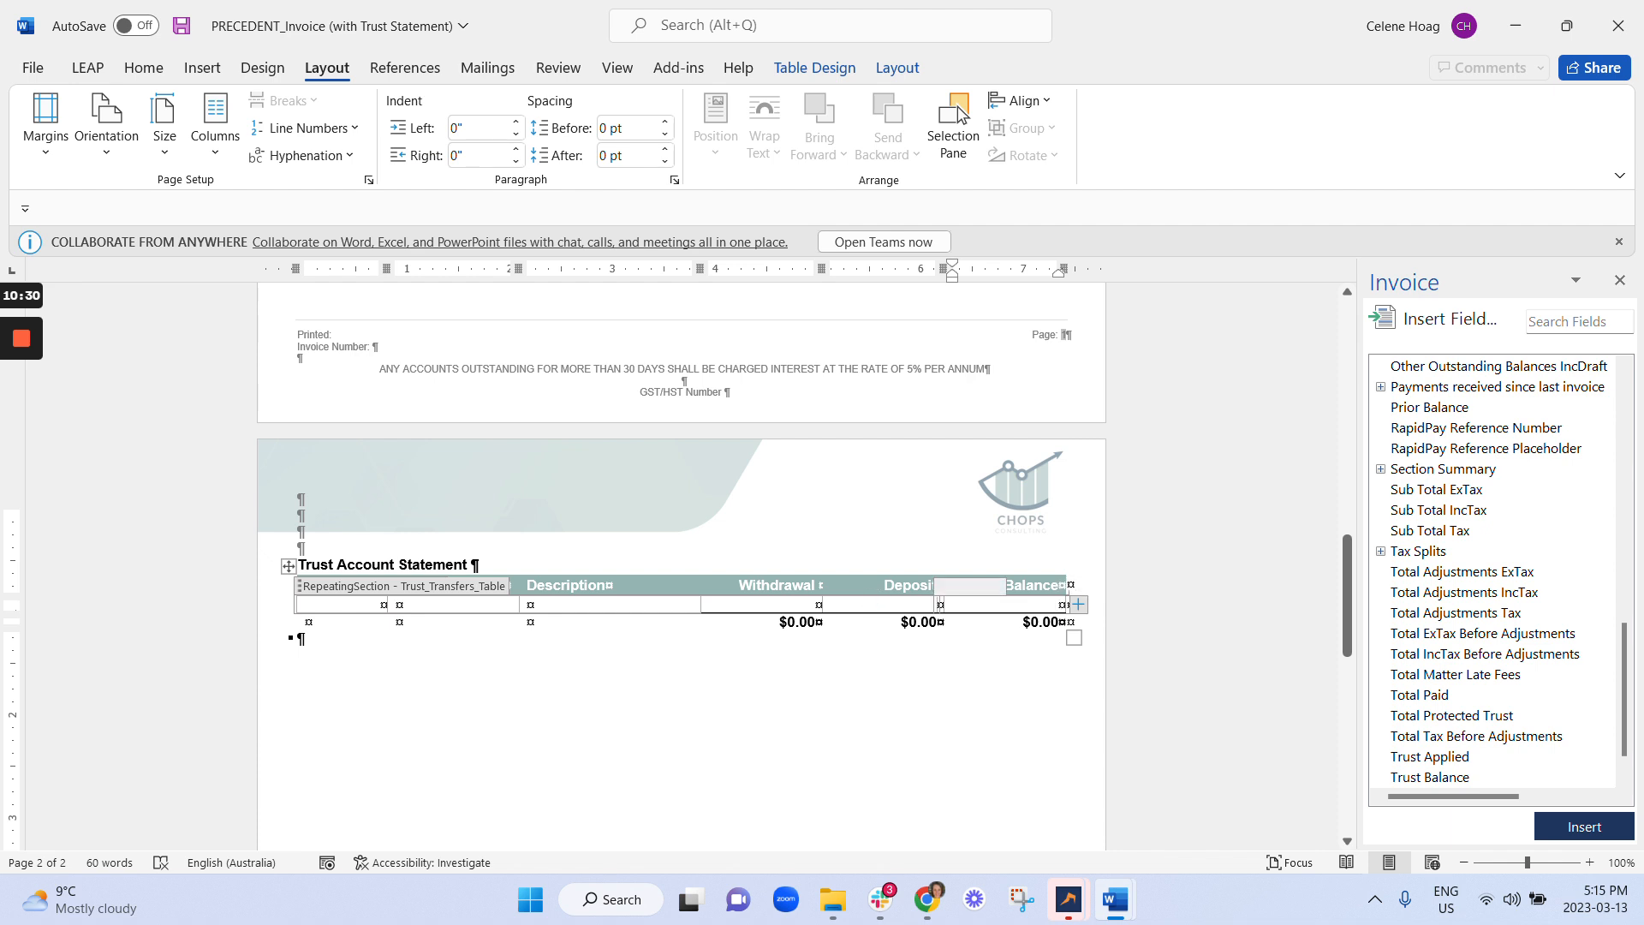
left_click(786, 603)
left_click(549, 605)
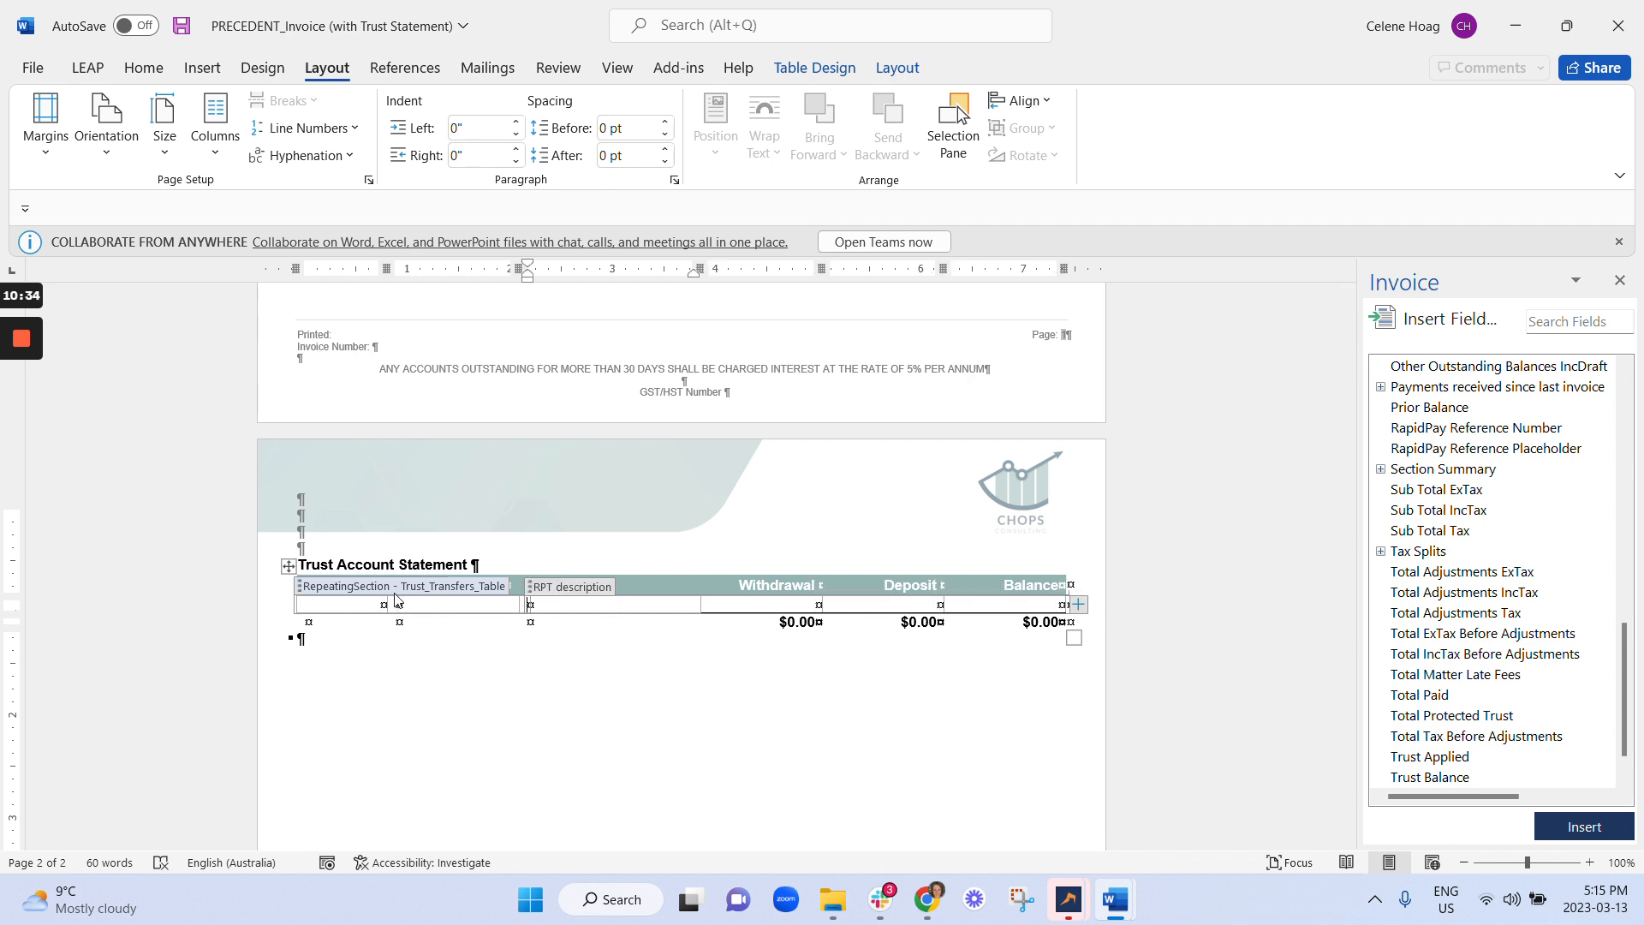
Expand the Trust transactions group in the Invoice field list.
scroll(1610, 507, "down", 4)
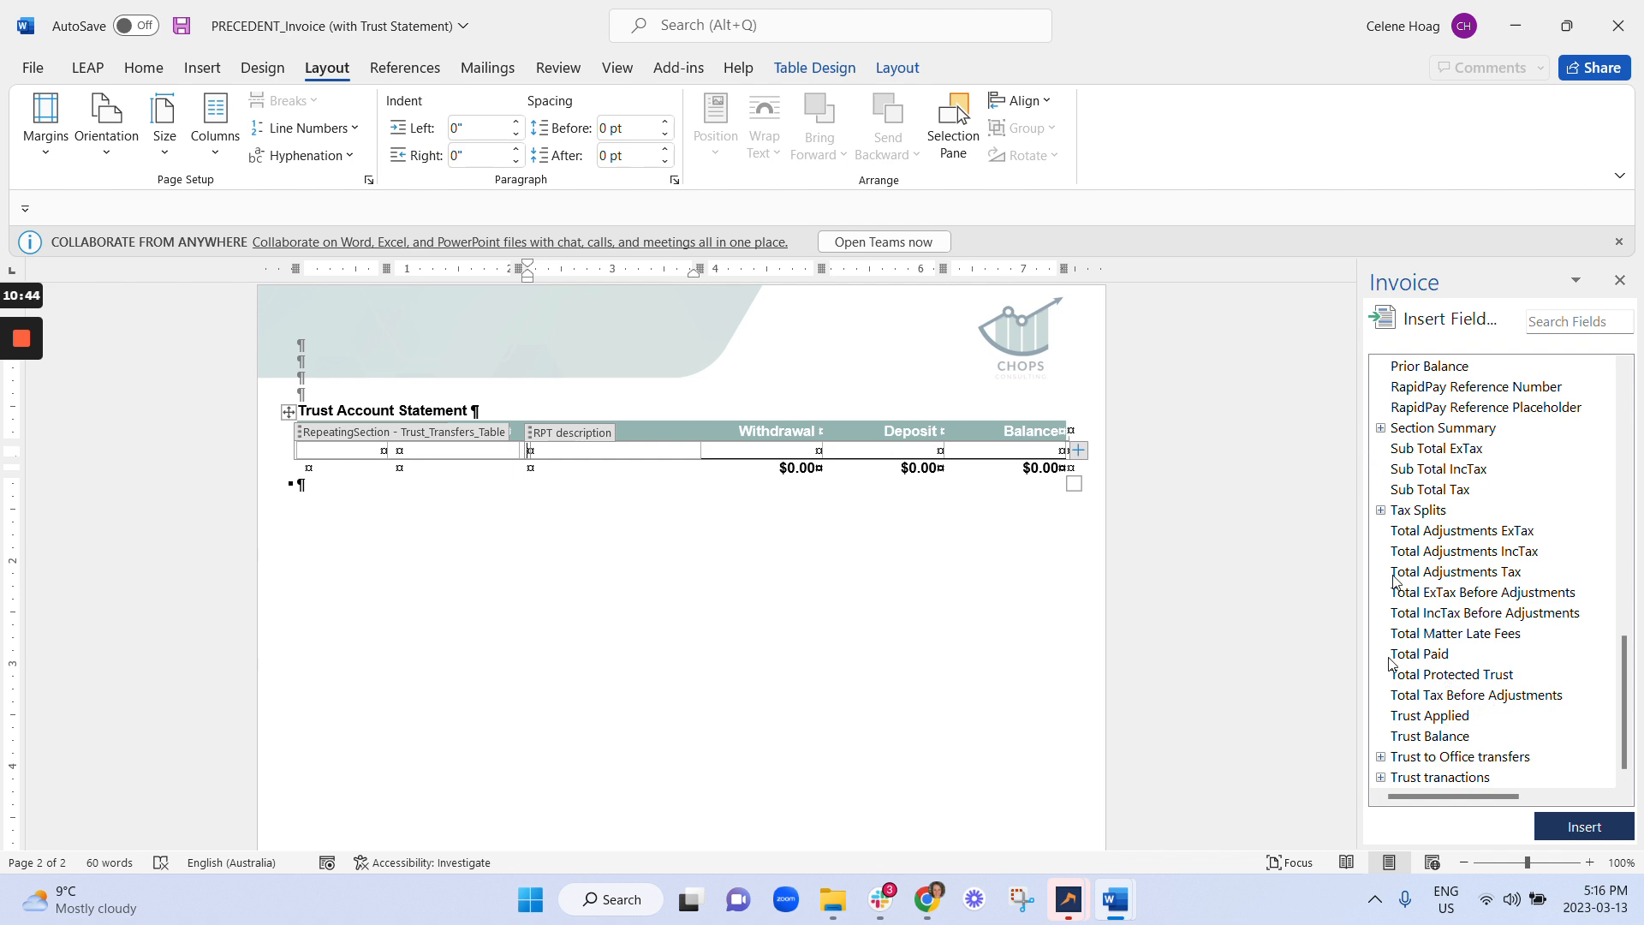
left_click(1380, 778)
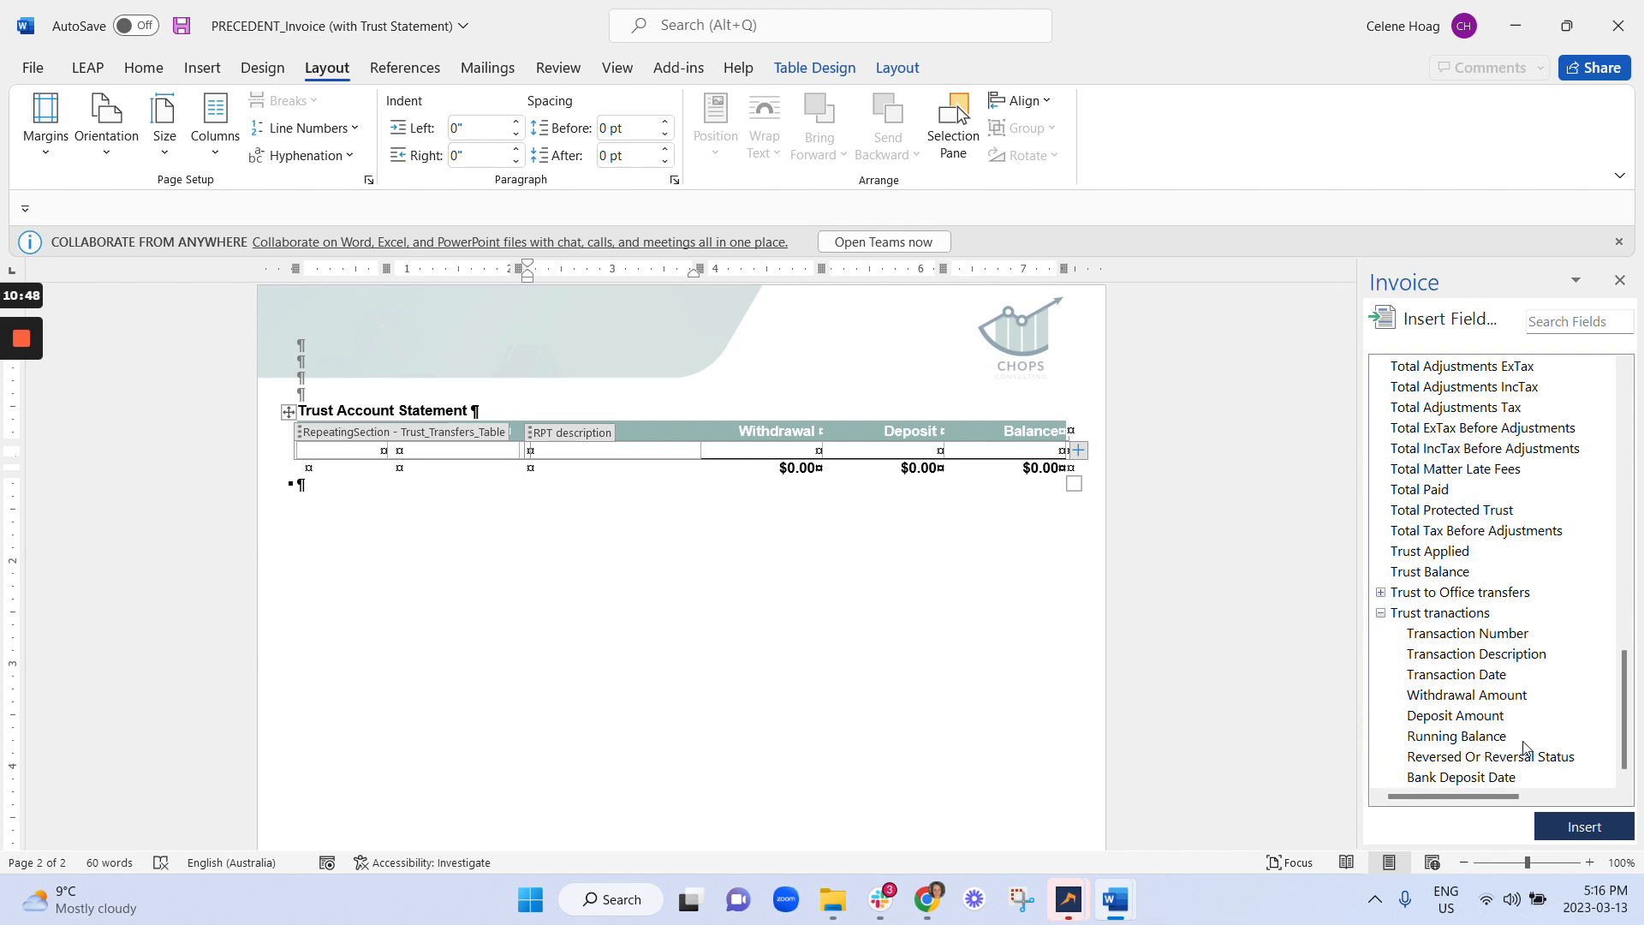
left_click(686, 600)
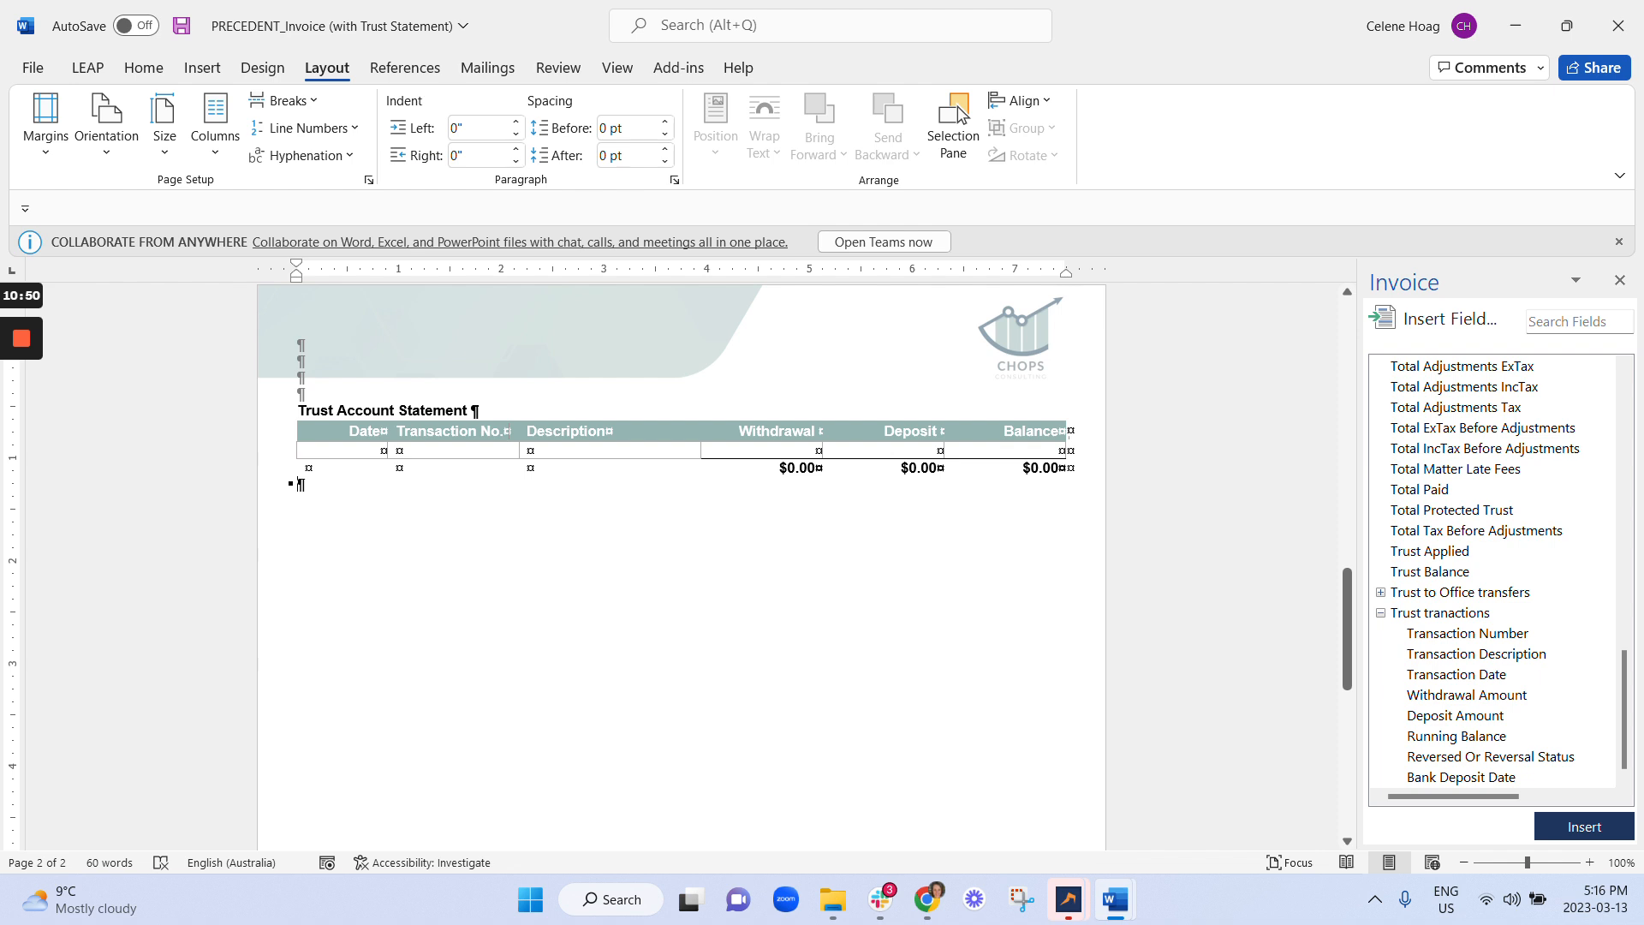
scroll(686, 600, "up", 5)
Select the entire invoice precedent and change its font from Arial to Calibri.
scroll(685, 565, "up", 5)
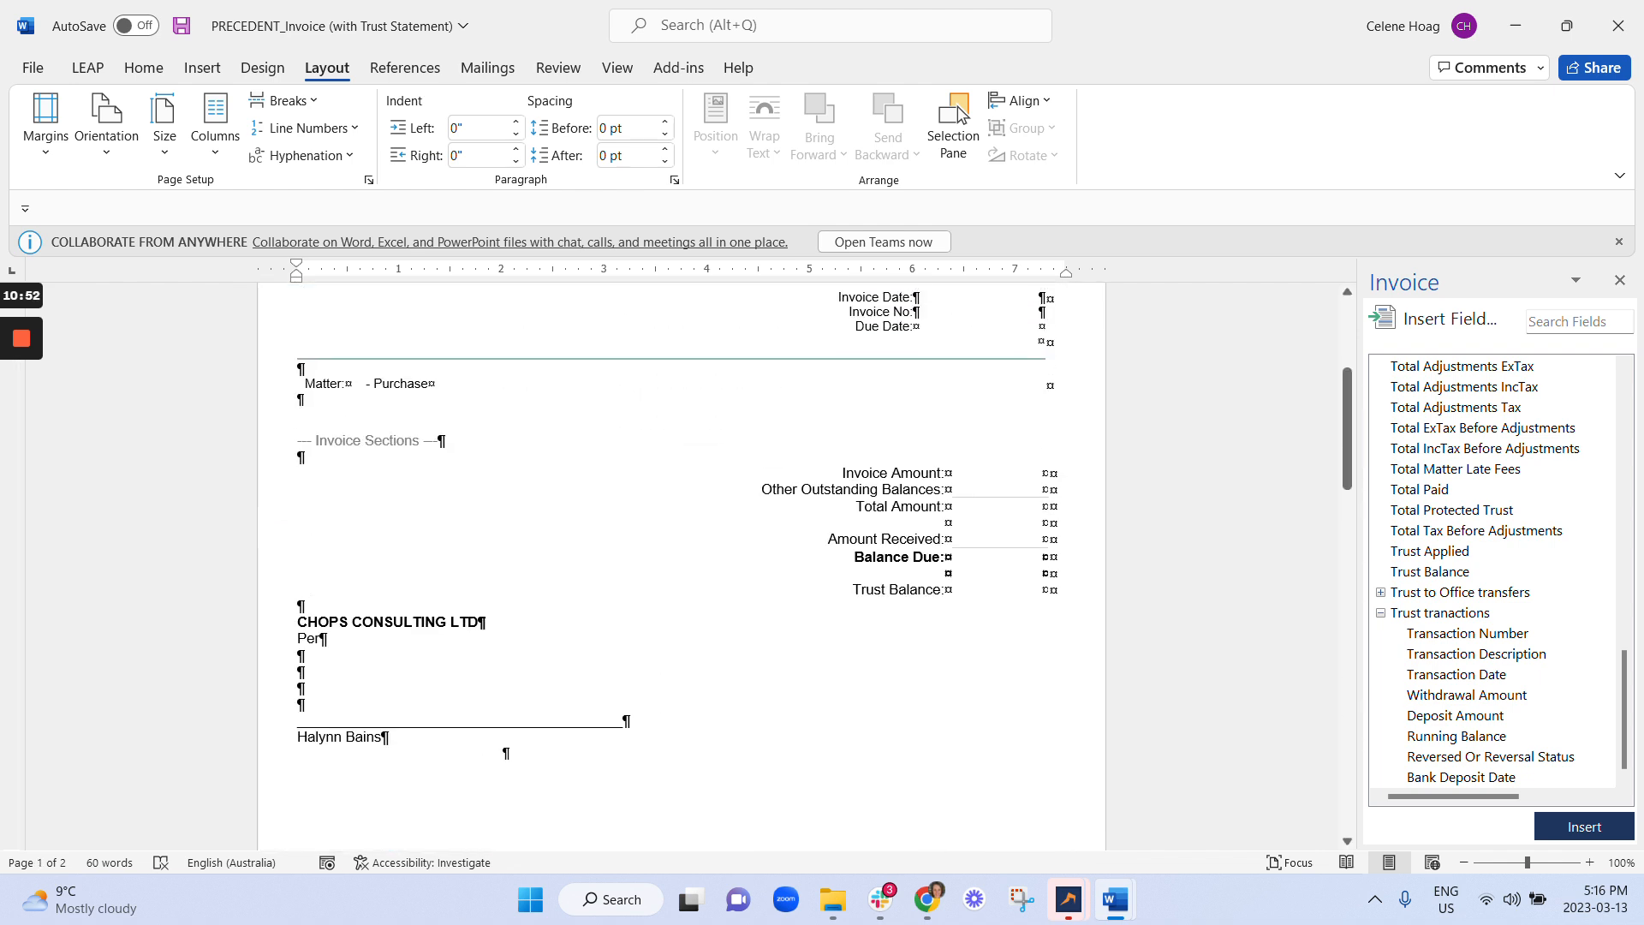
scroll(685, 565, "up", 5)
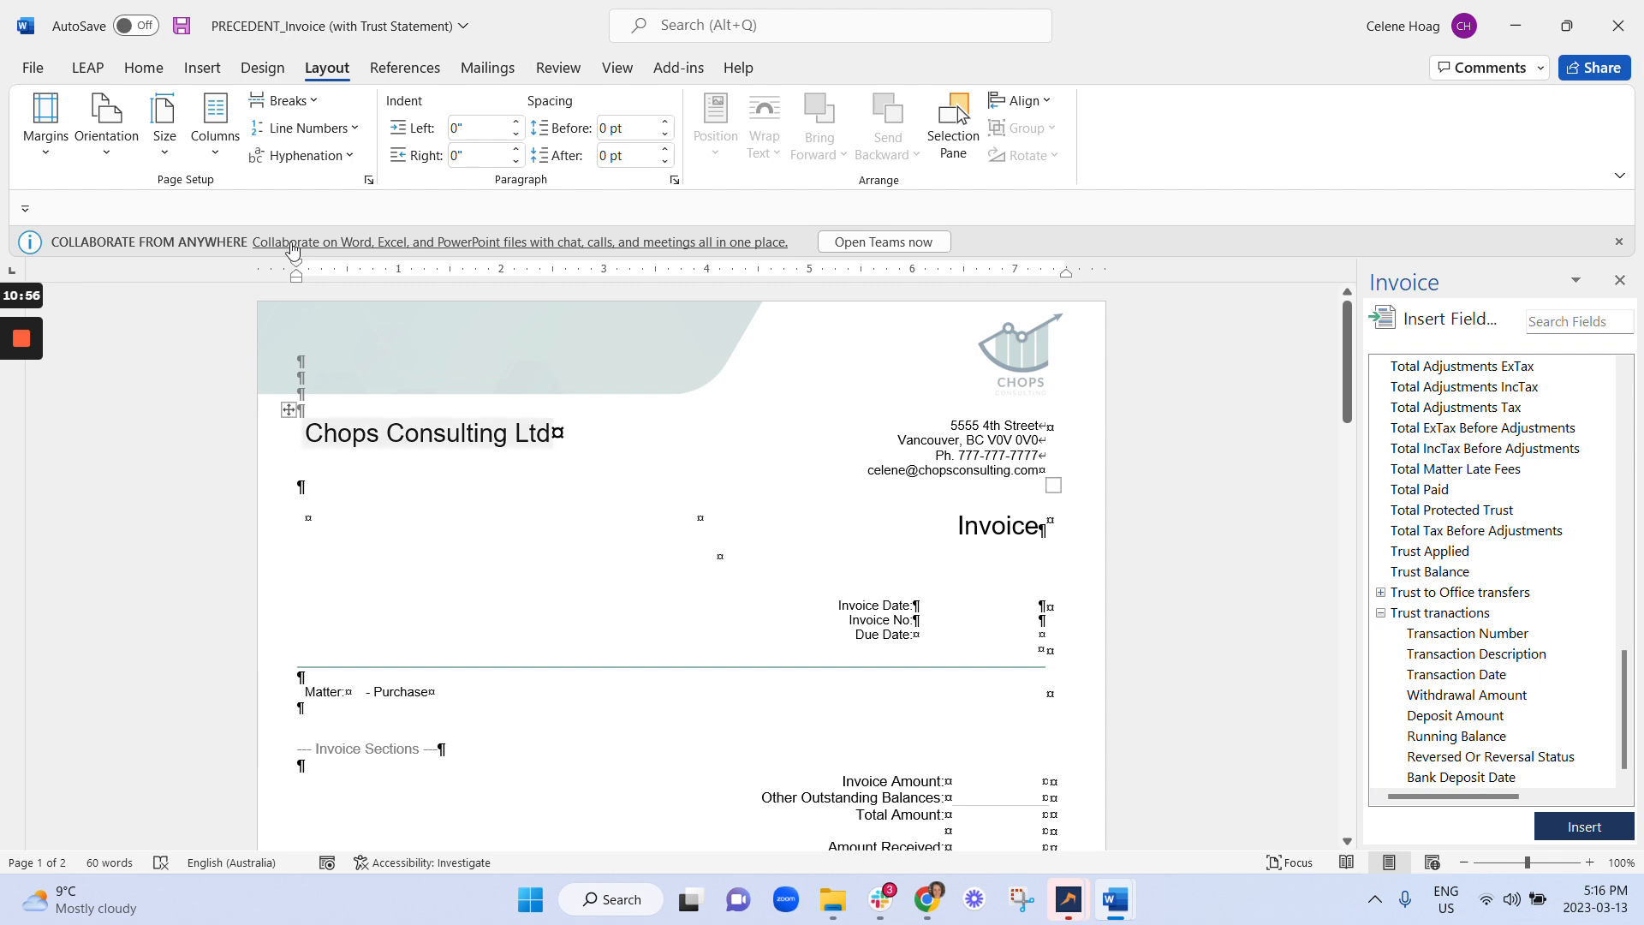
left_click(140, 72)
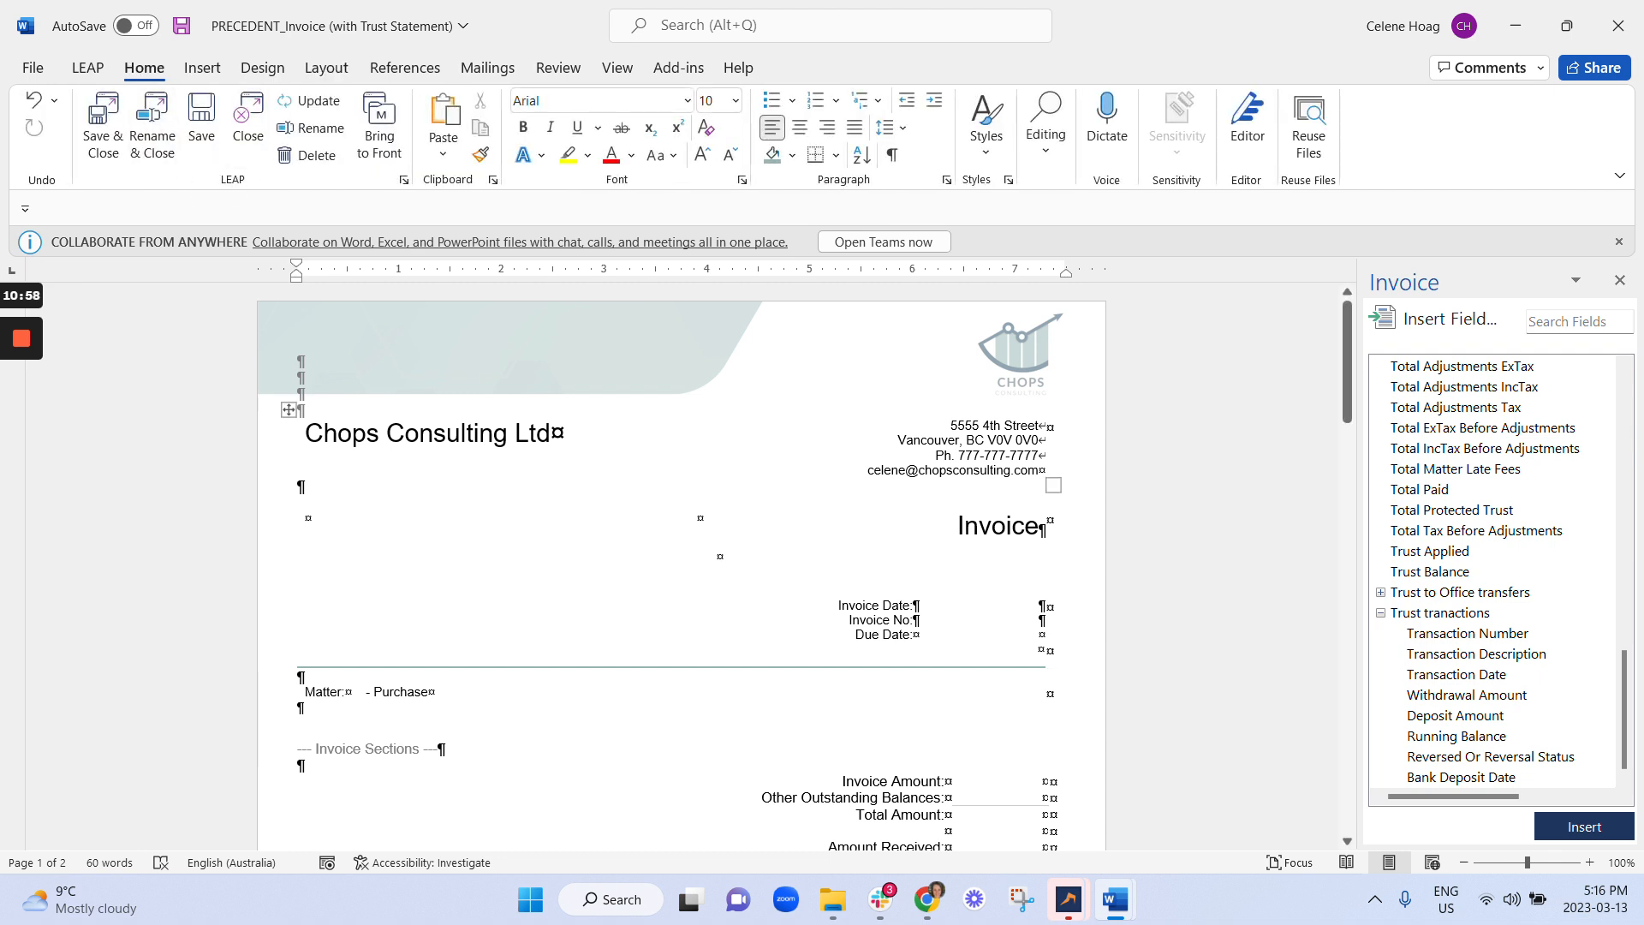
key("ctrl+a")
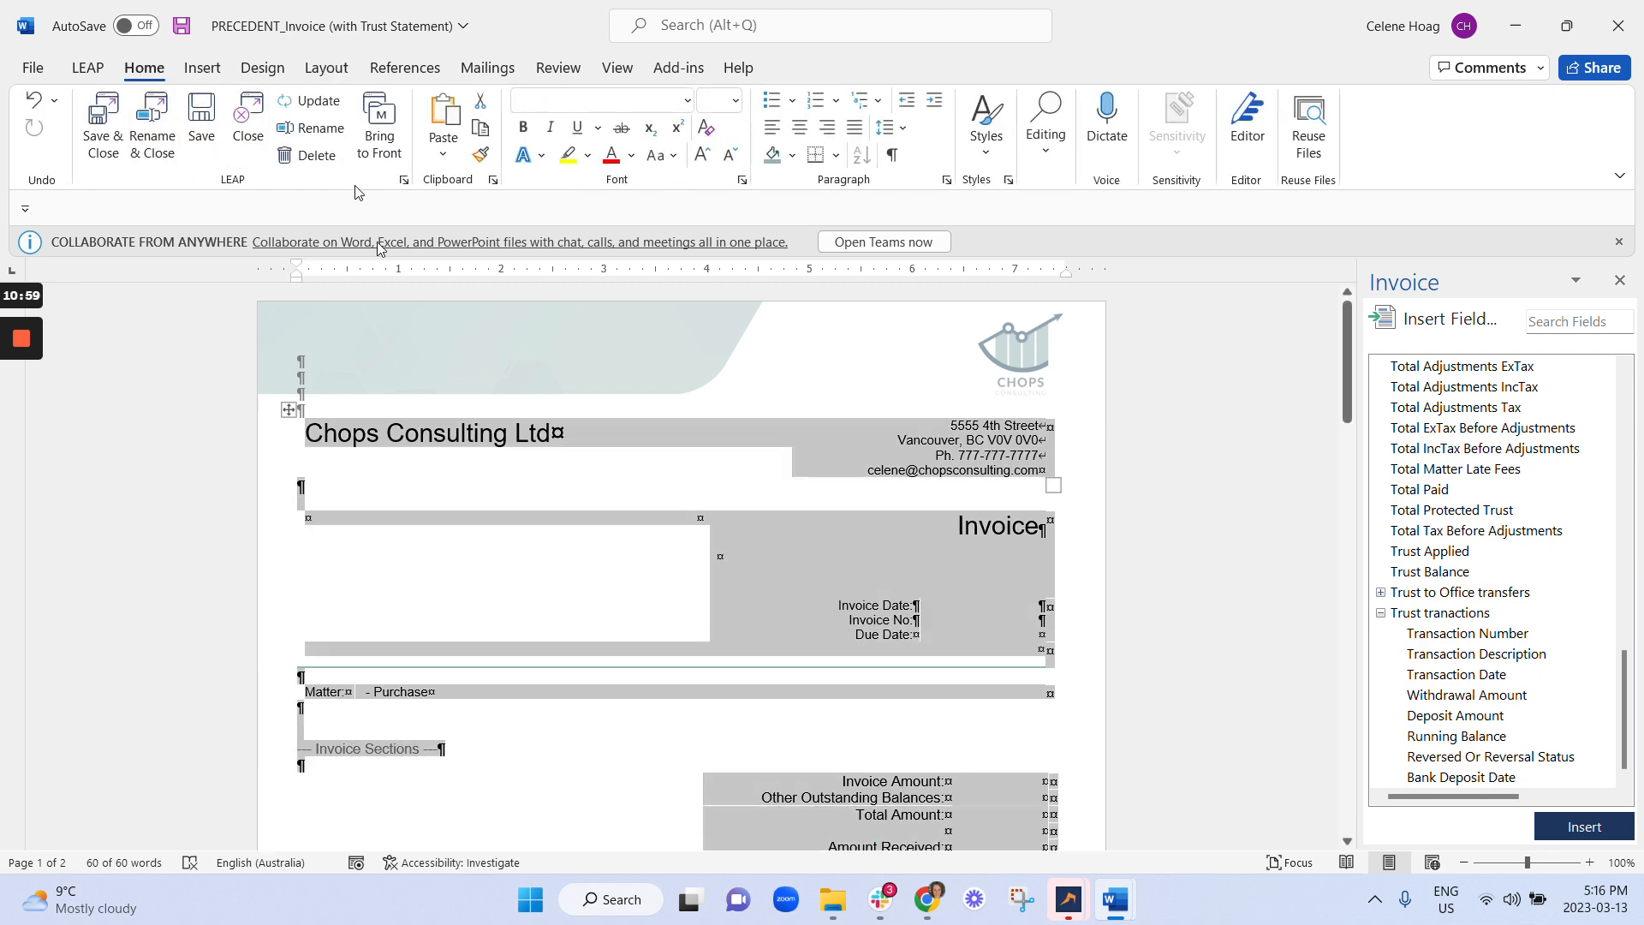
left_click(686, 102)
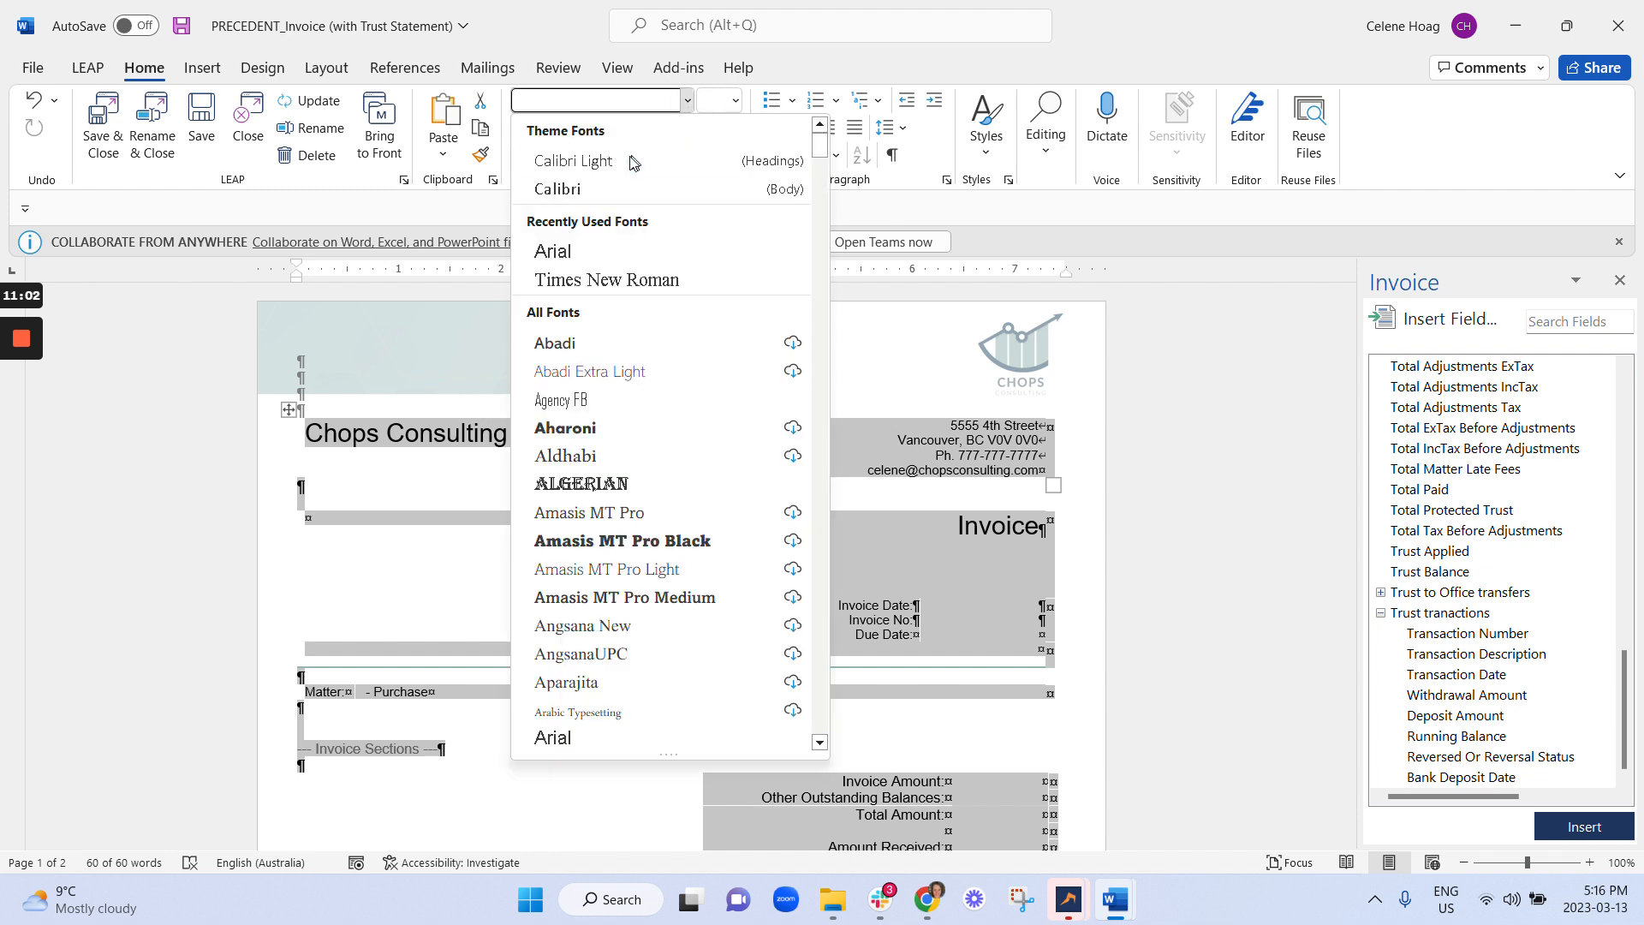
left_click(613, 190)
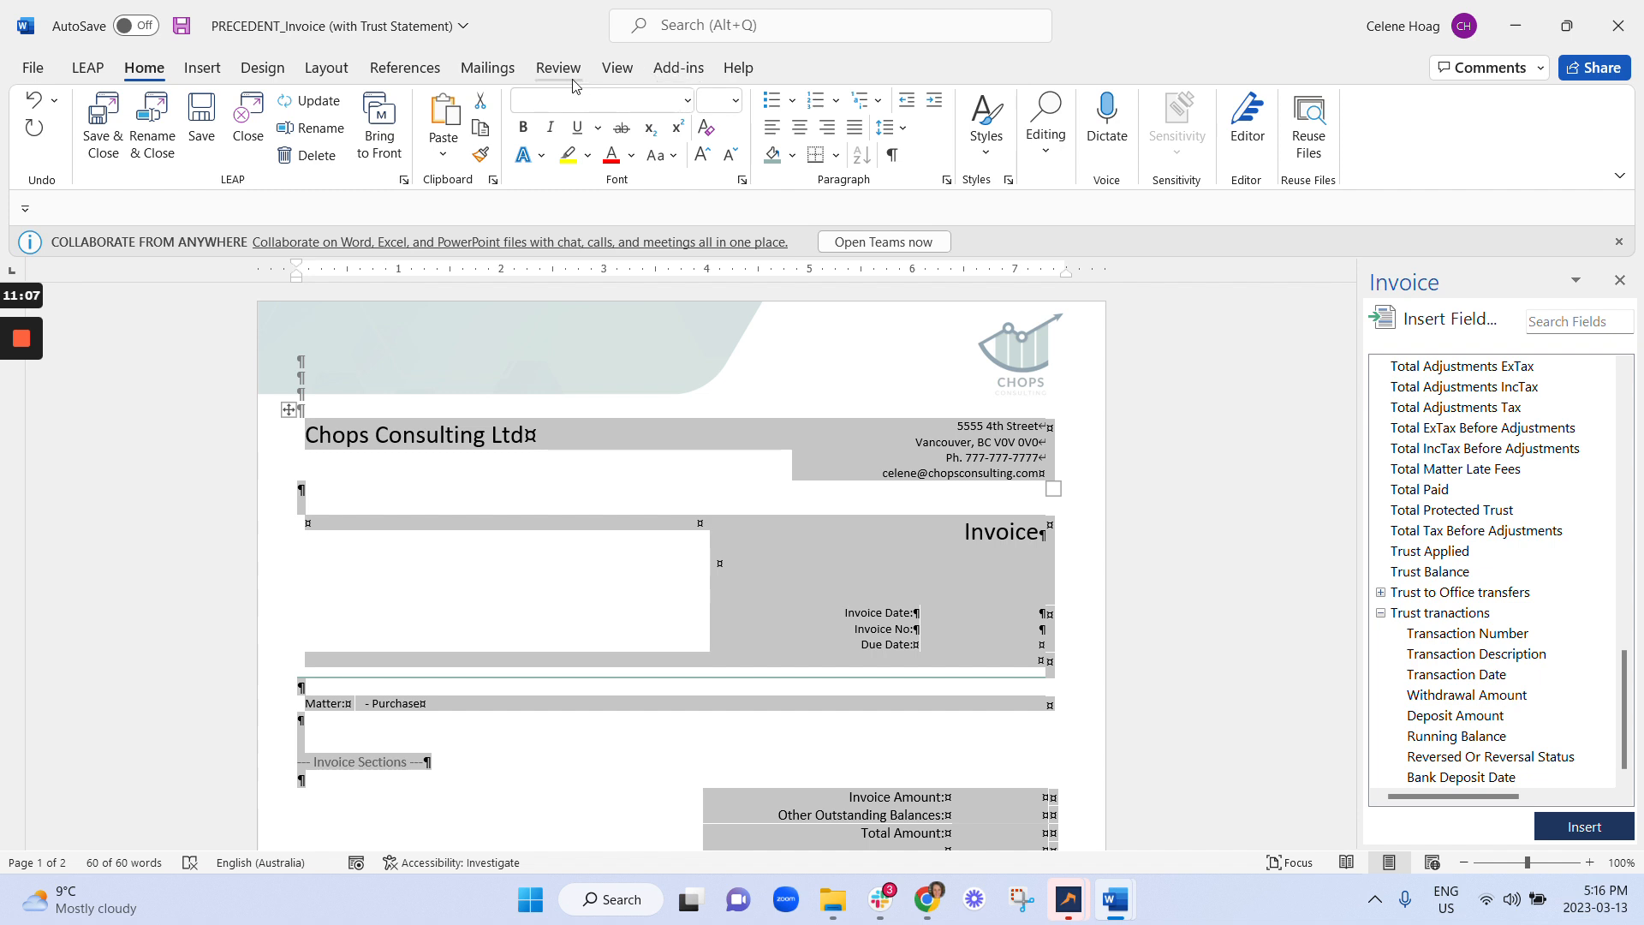
Browse the Design tab's Document Formatting style sets and This Document options, then close them.
left_click(623, 500)
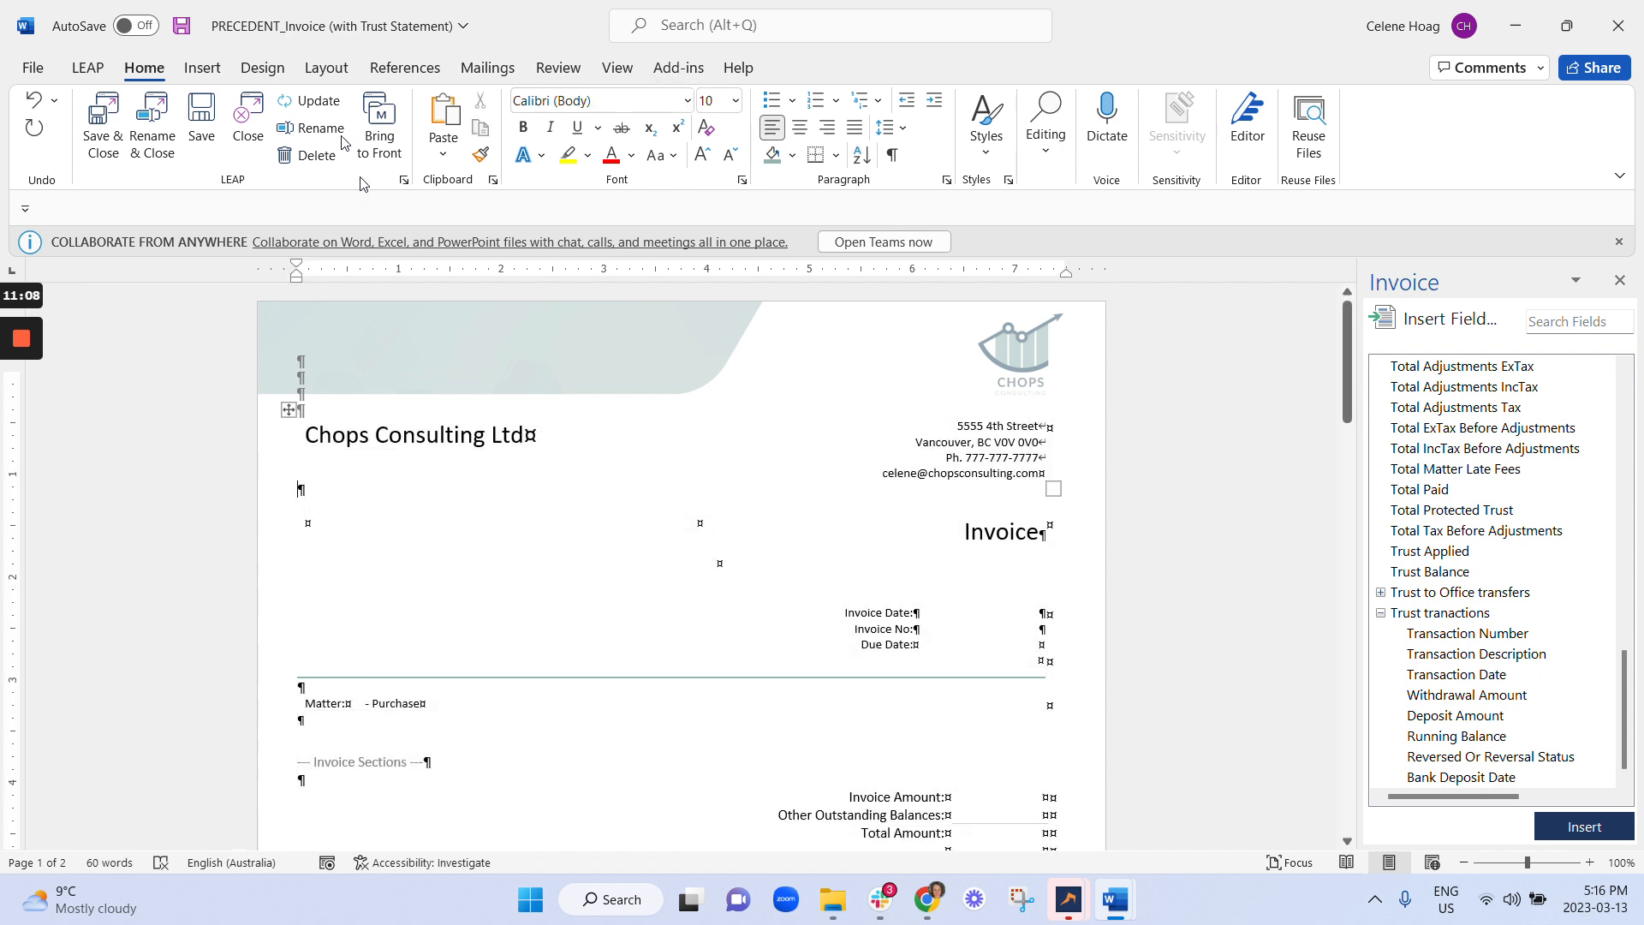
left_click(262, 67)
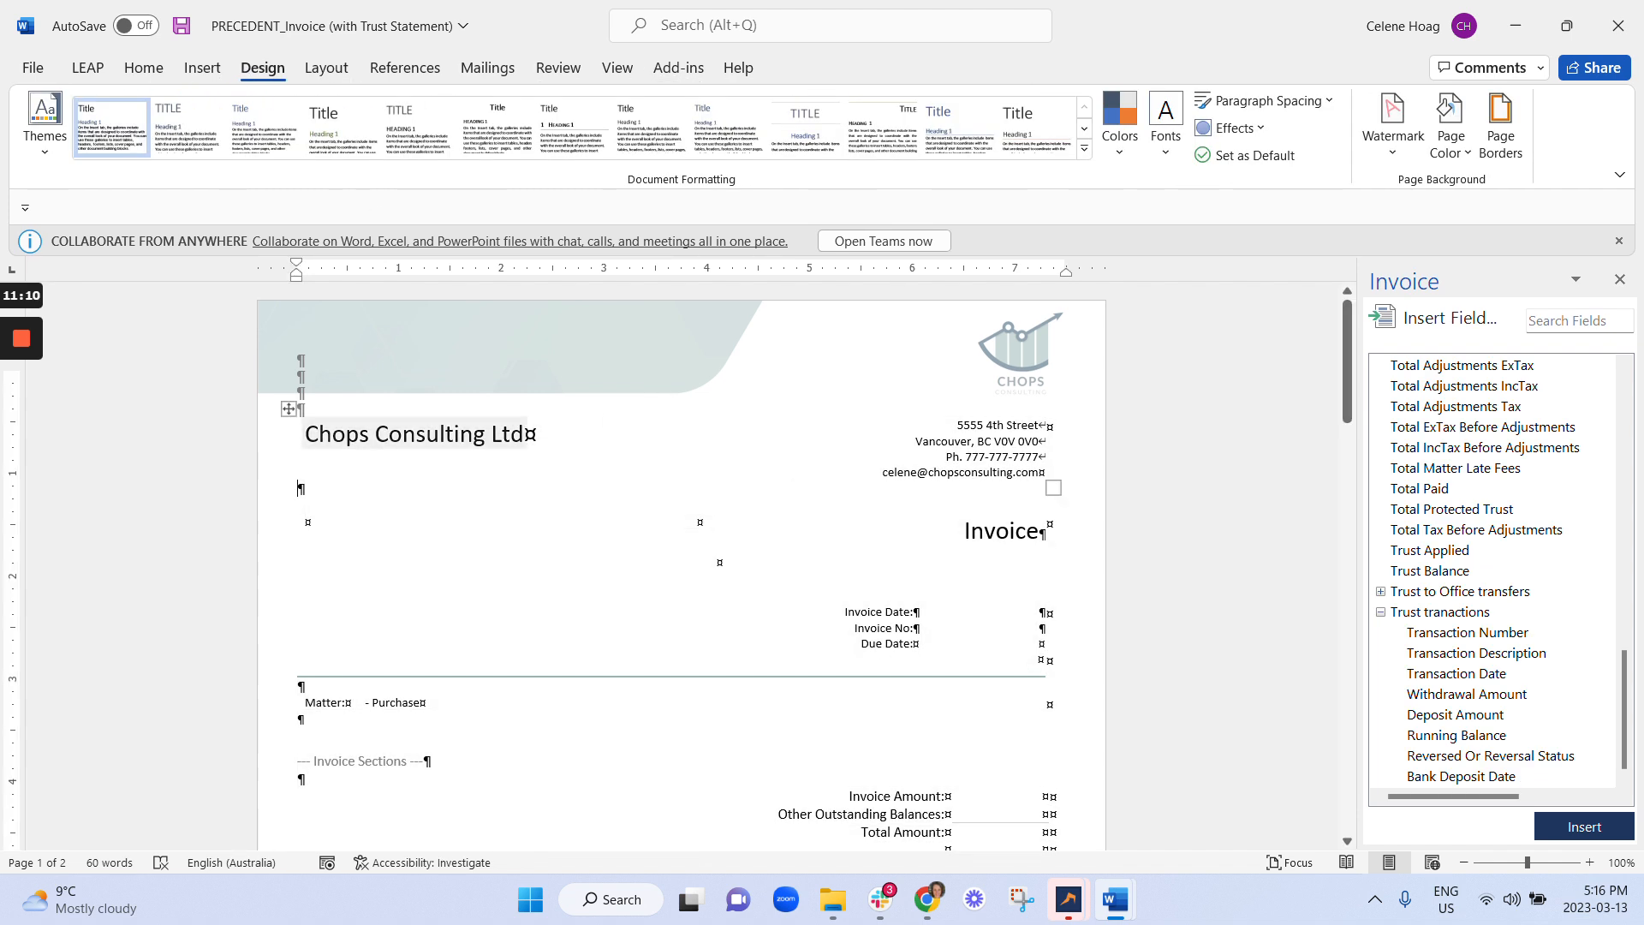
right_click(484, 438)
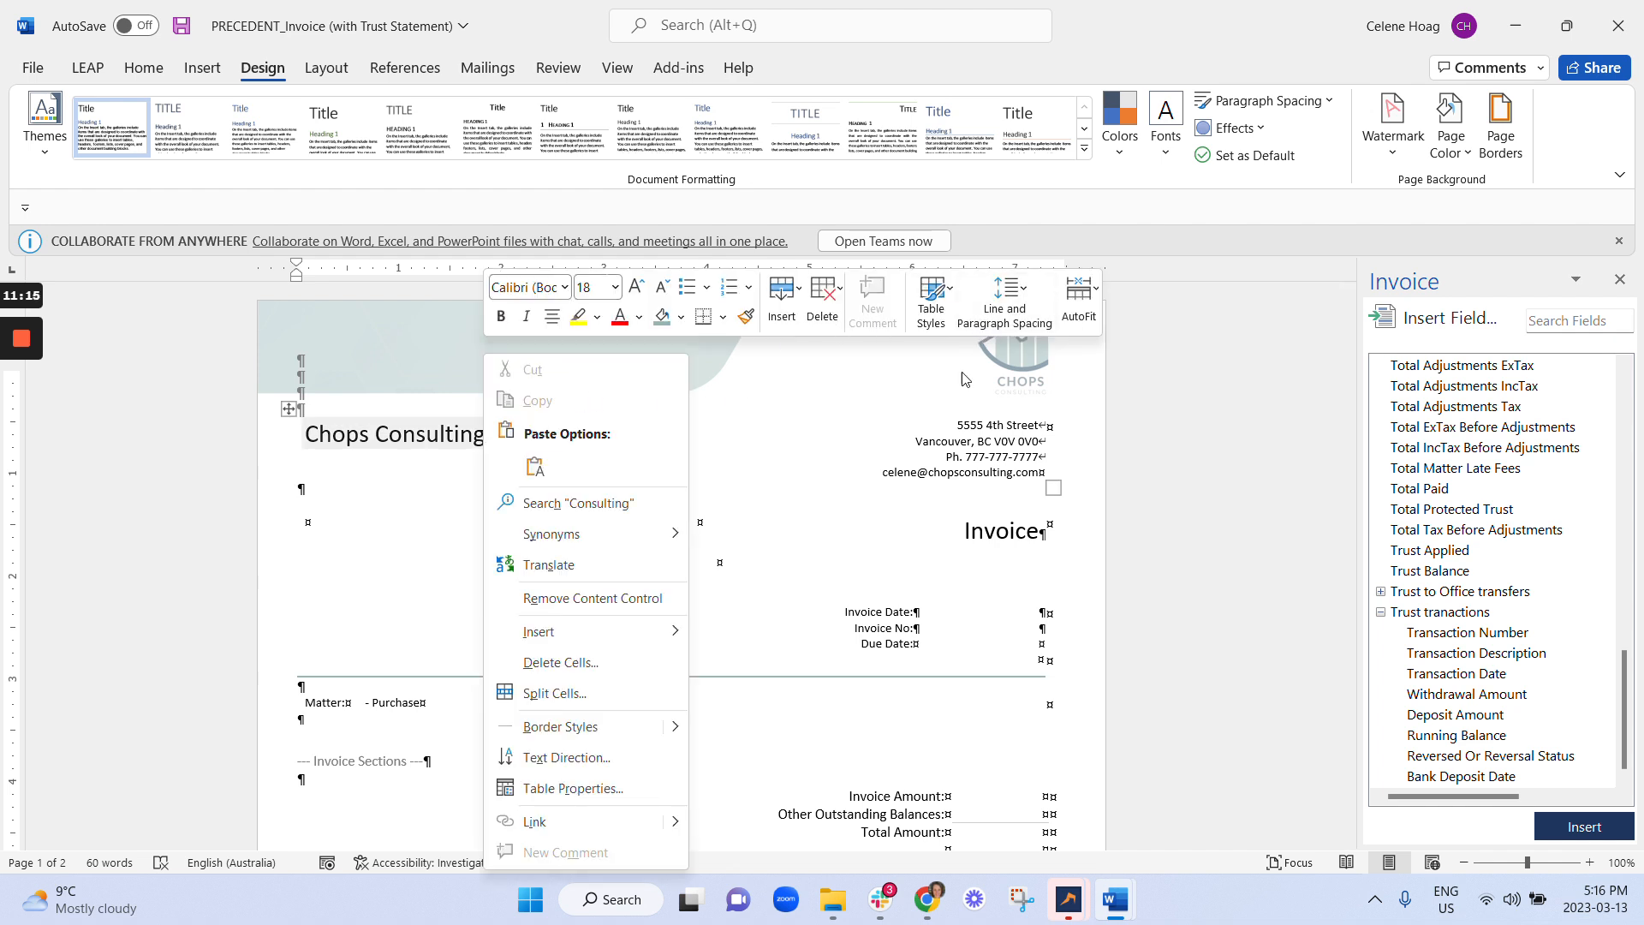
left_click(846, 493)
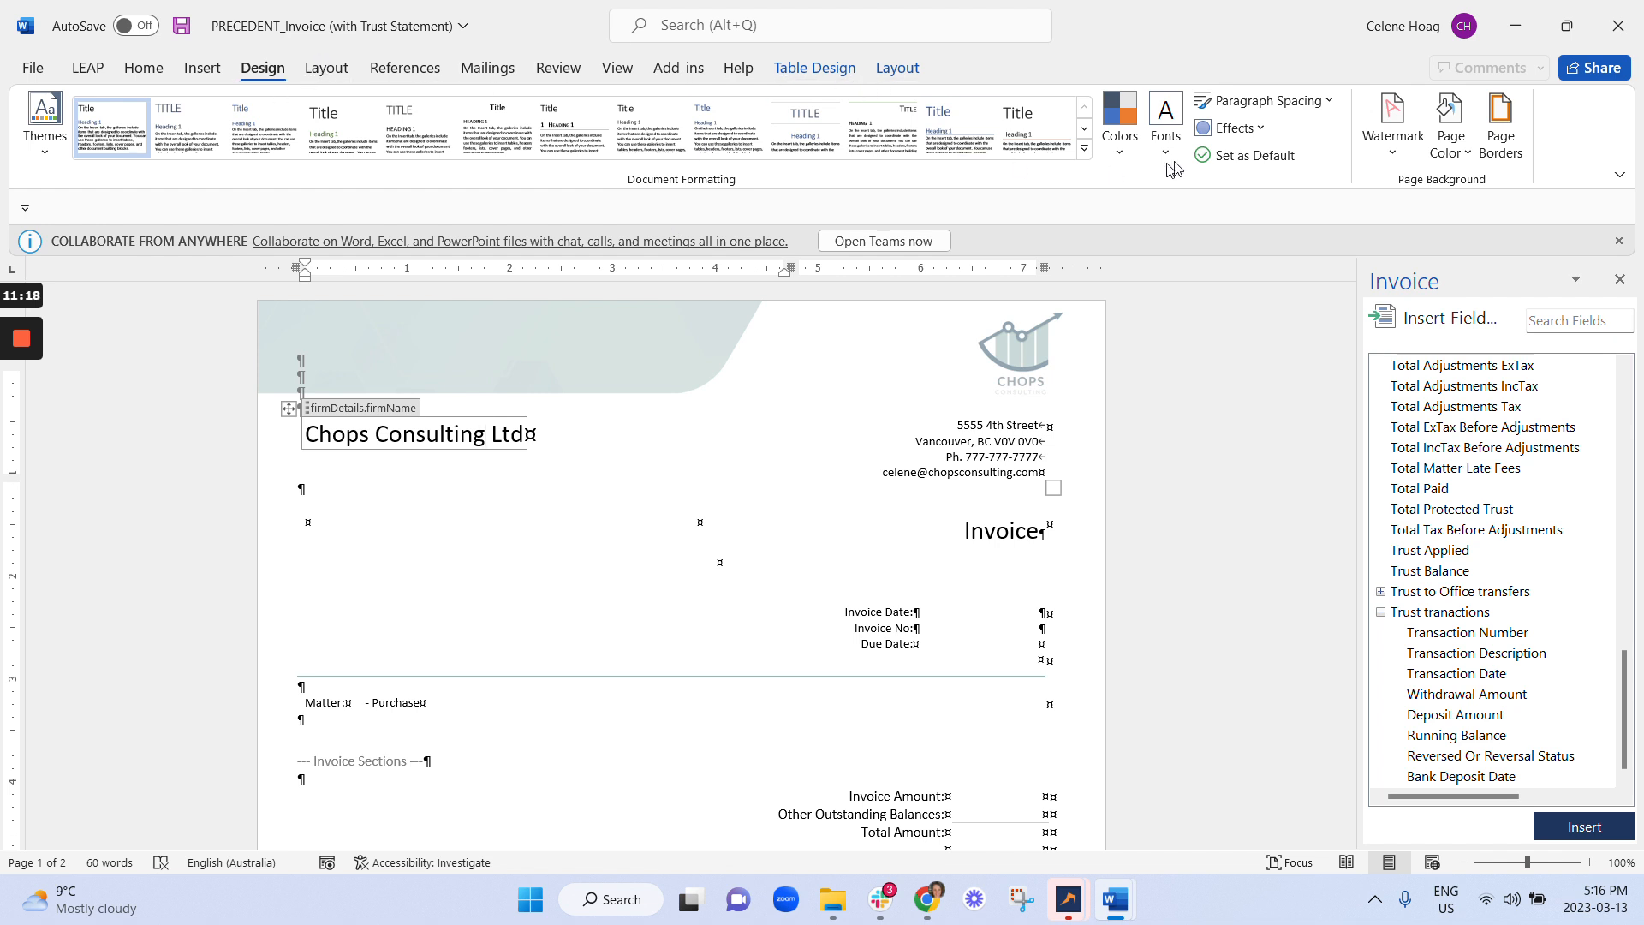
left_click(1085, 132)
left_click(1085, 149)
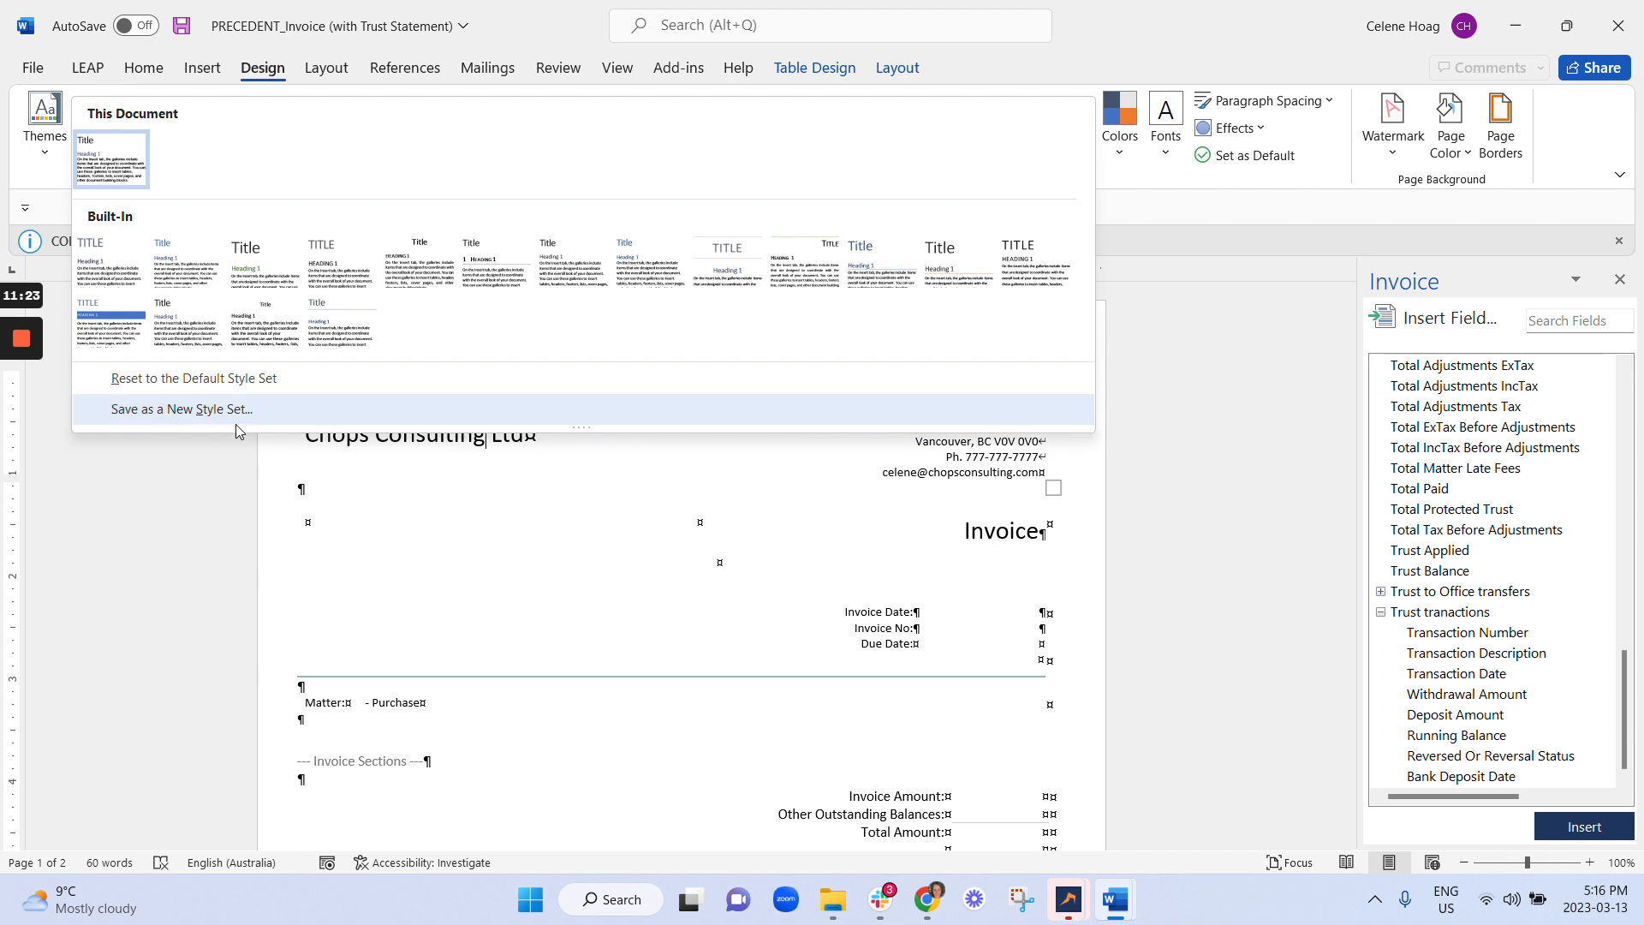
right_click(138, 180)
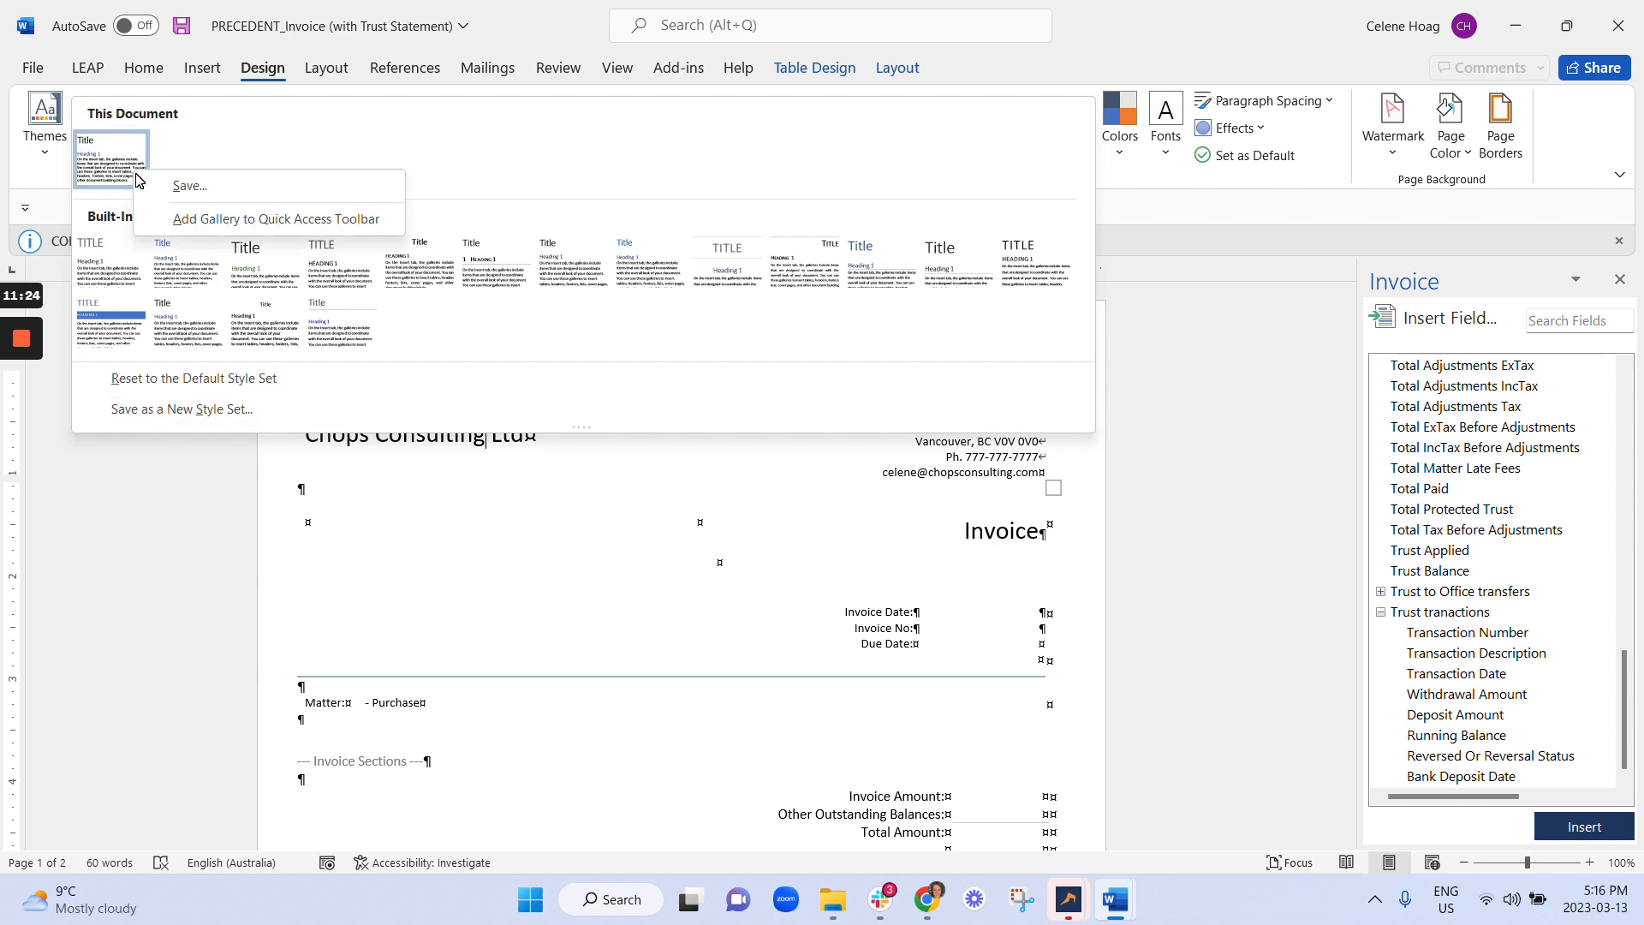
left_click(738, 752)
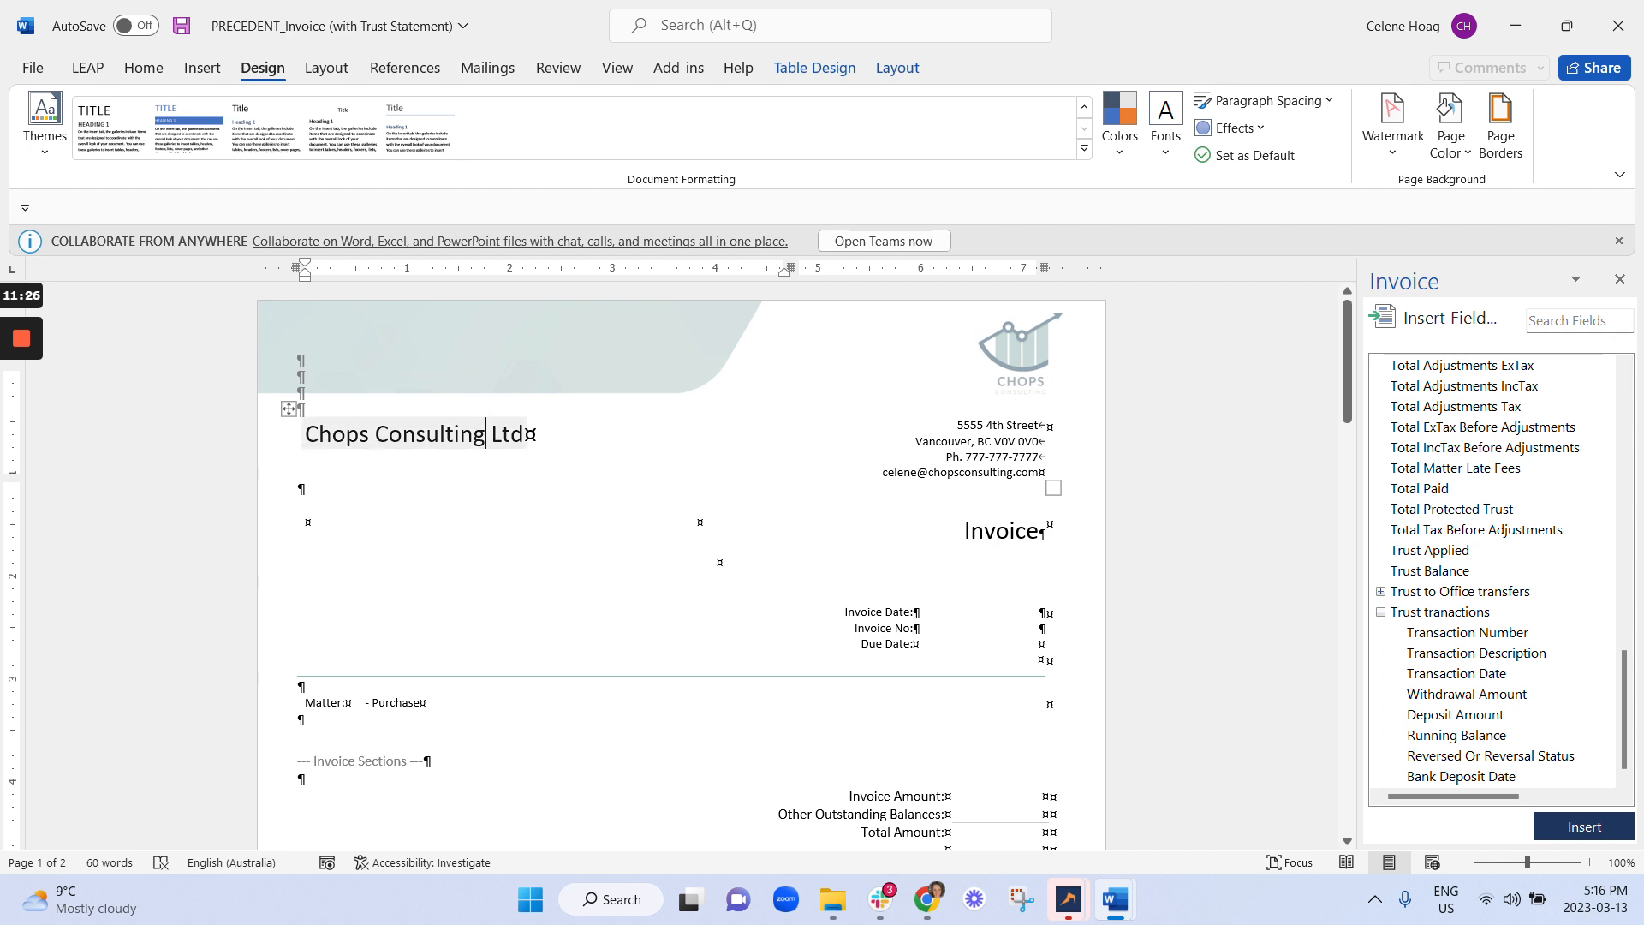
left_click(388, 434)
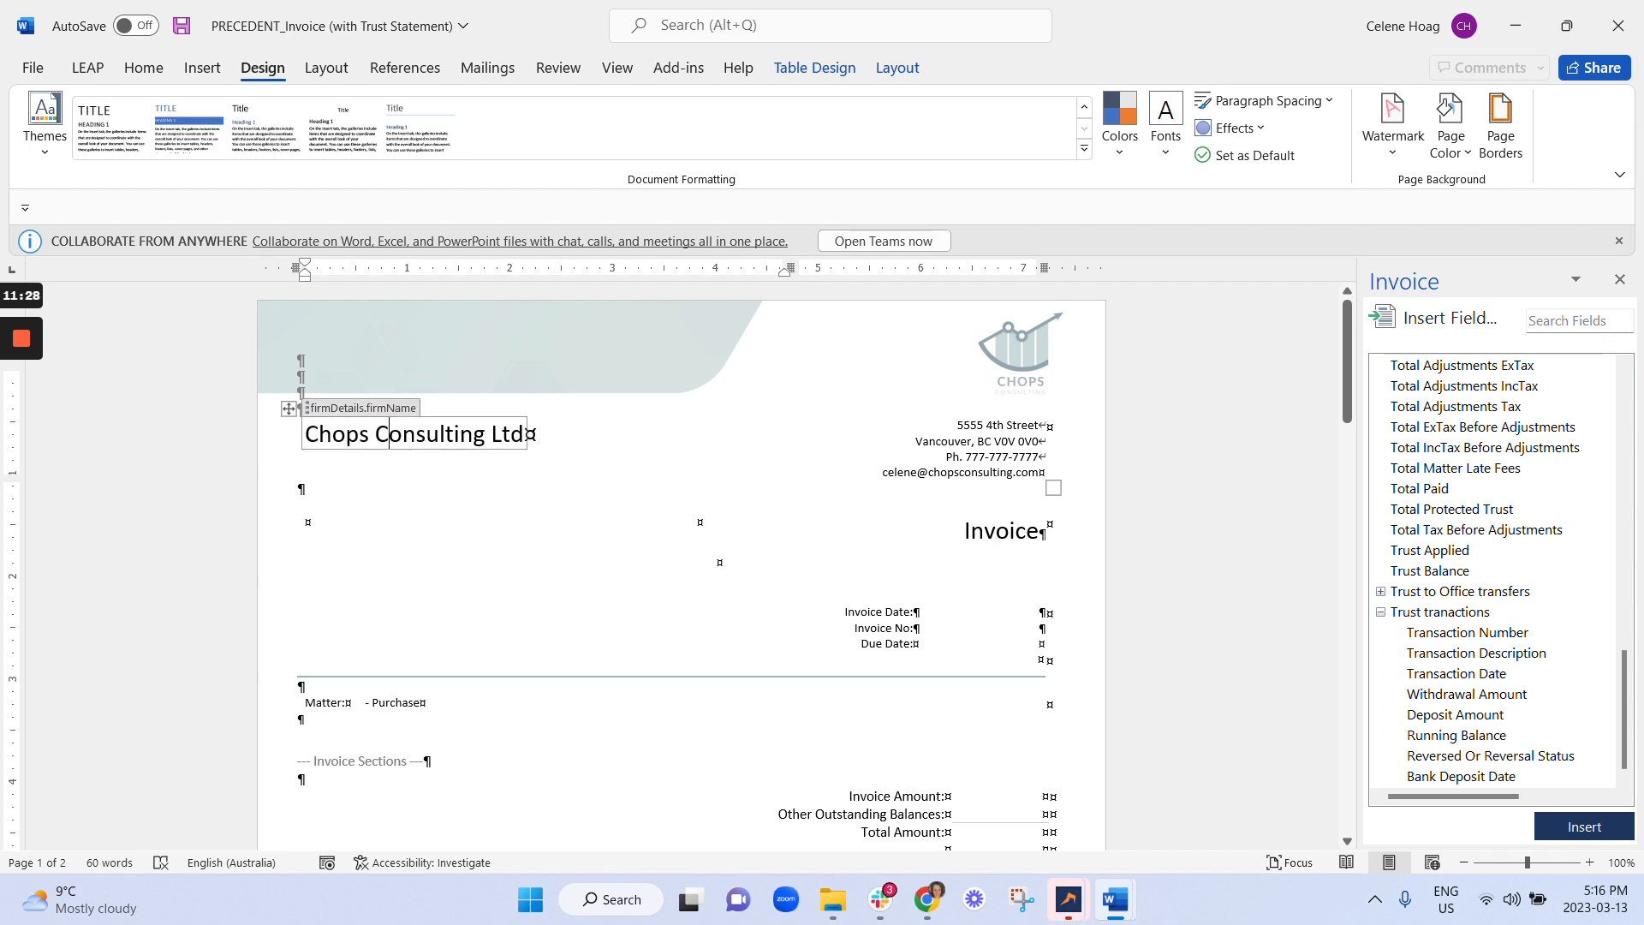
right_click(346, 452)
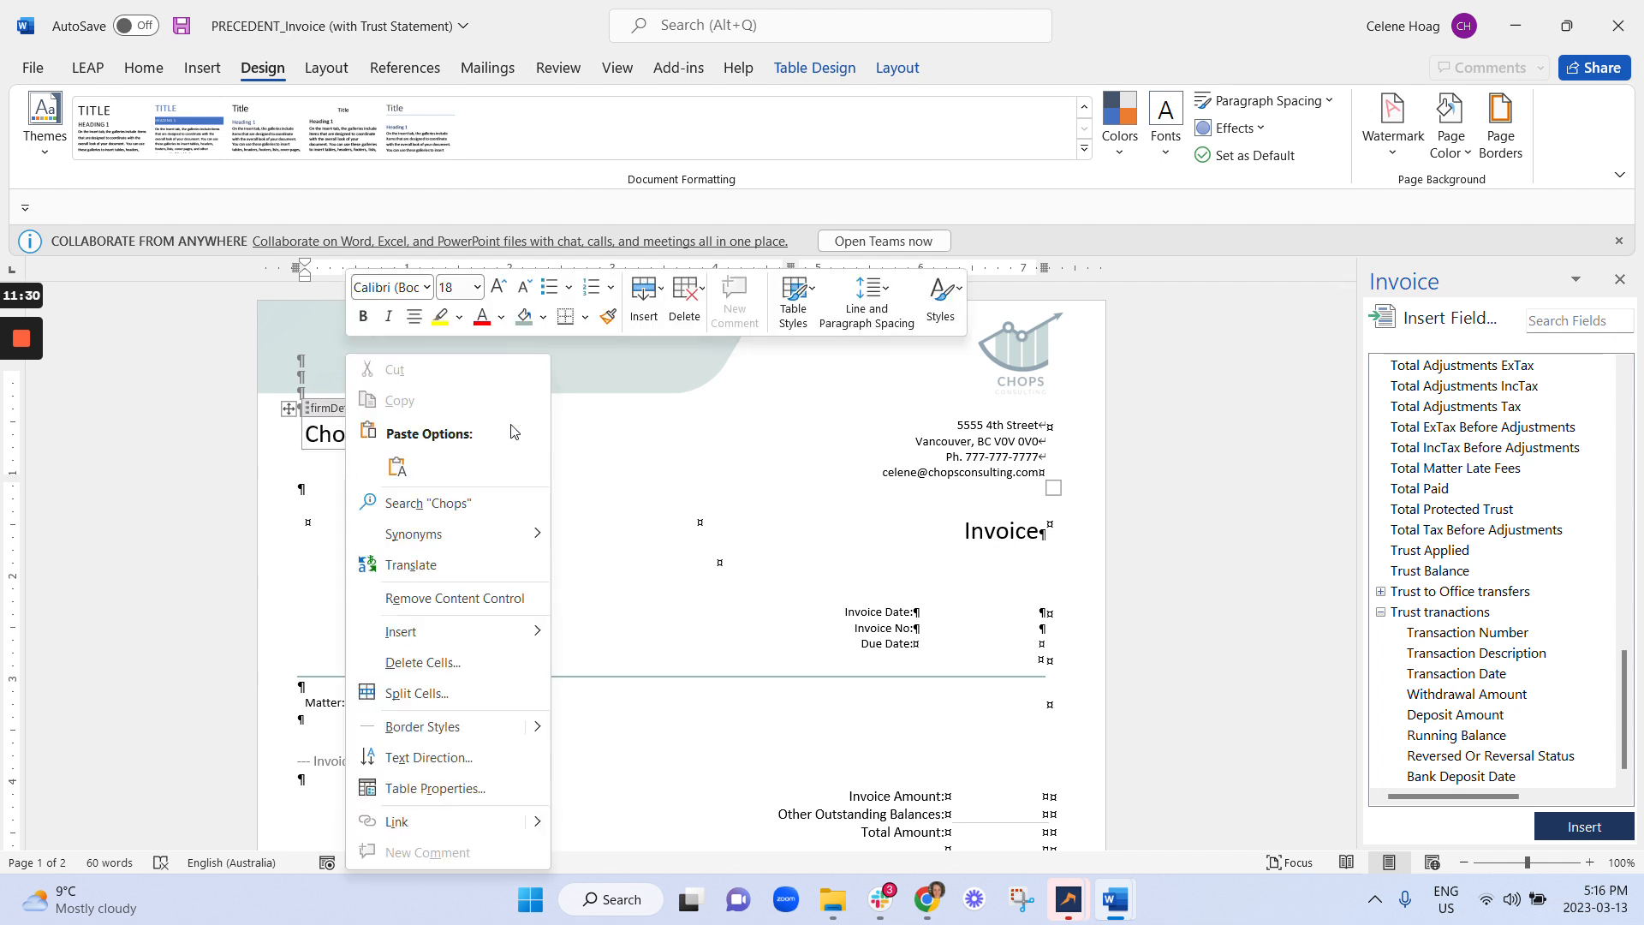
left_click(941, 302)
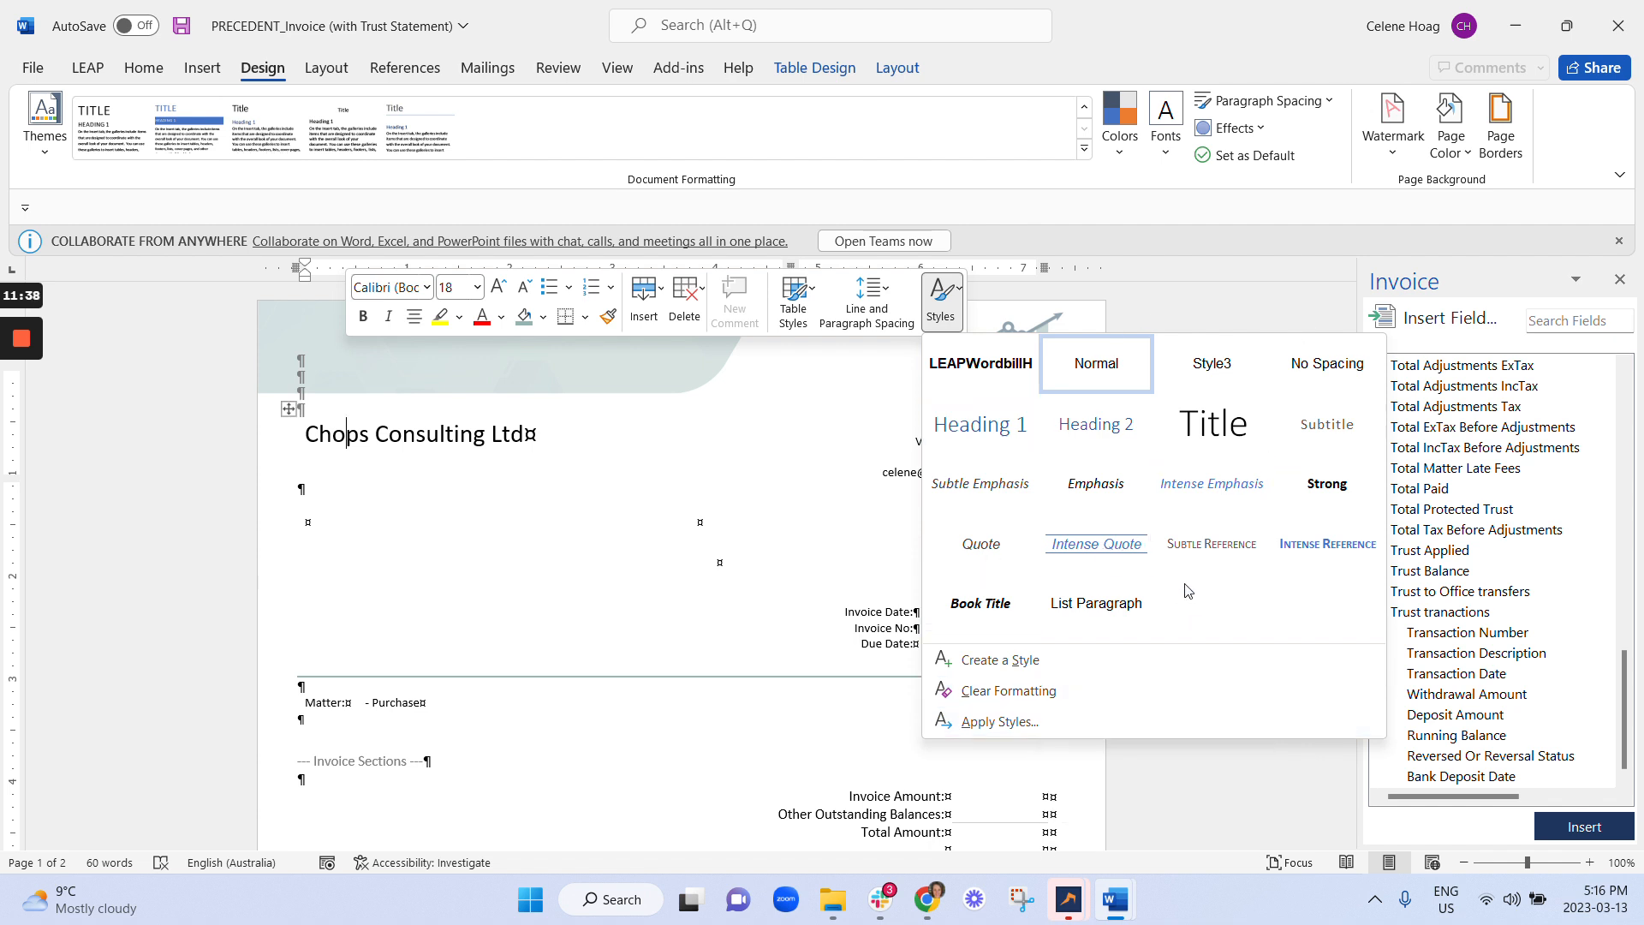
left_click(976, 660)
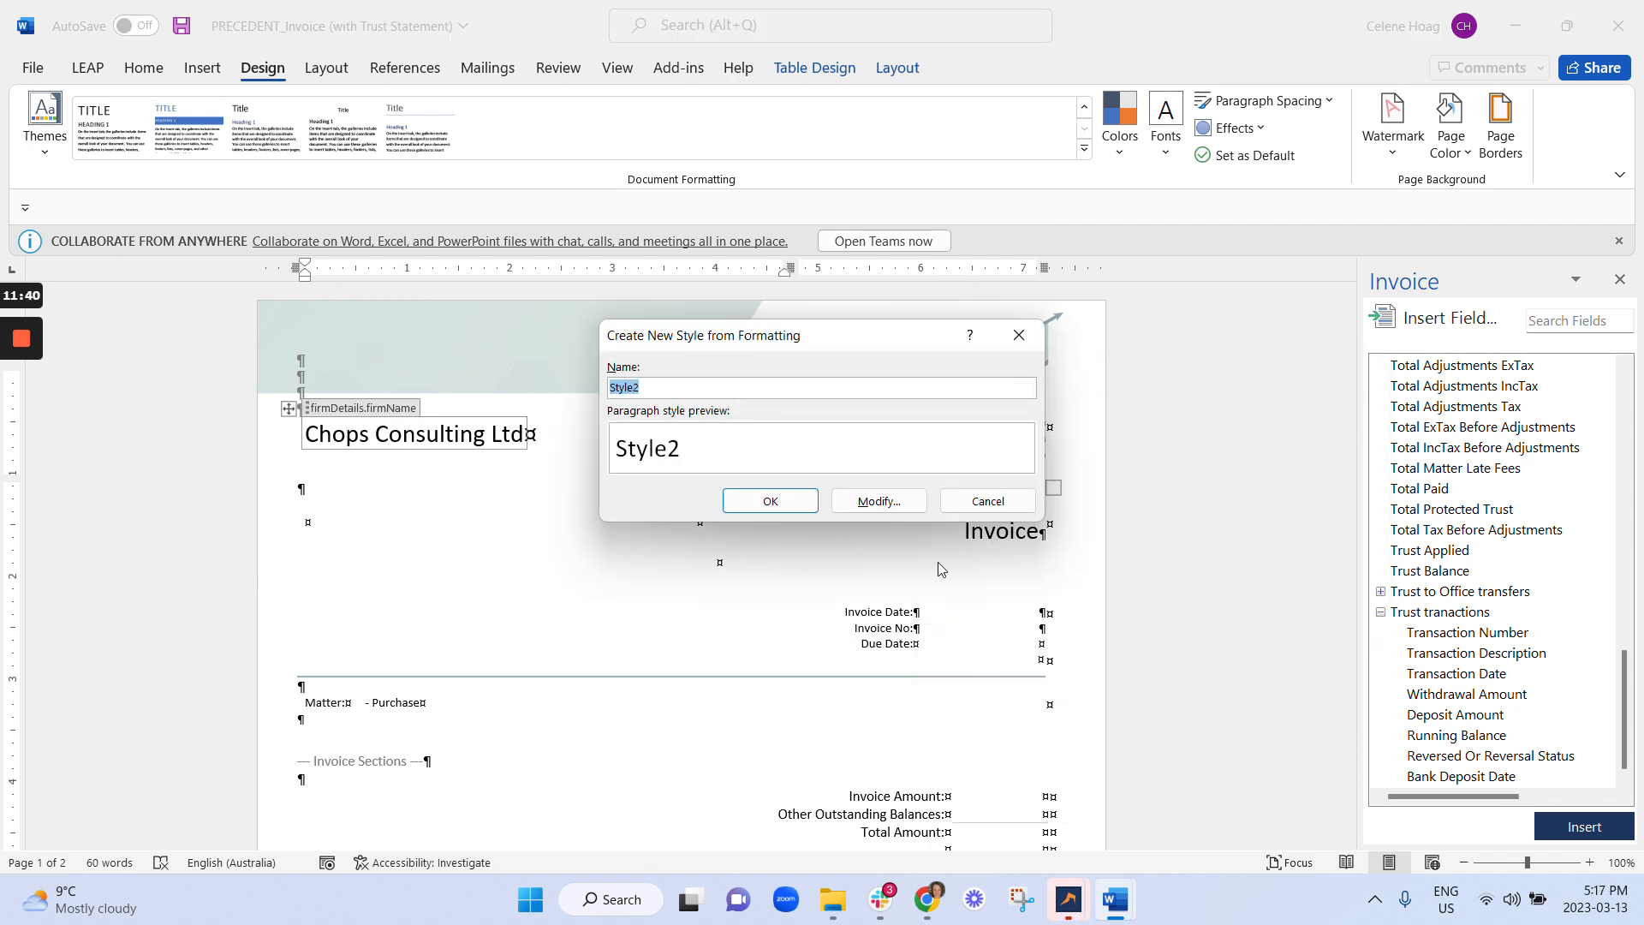
left_click(976, 501)
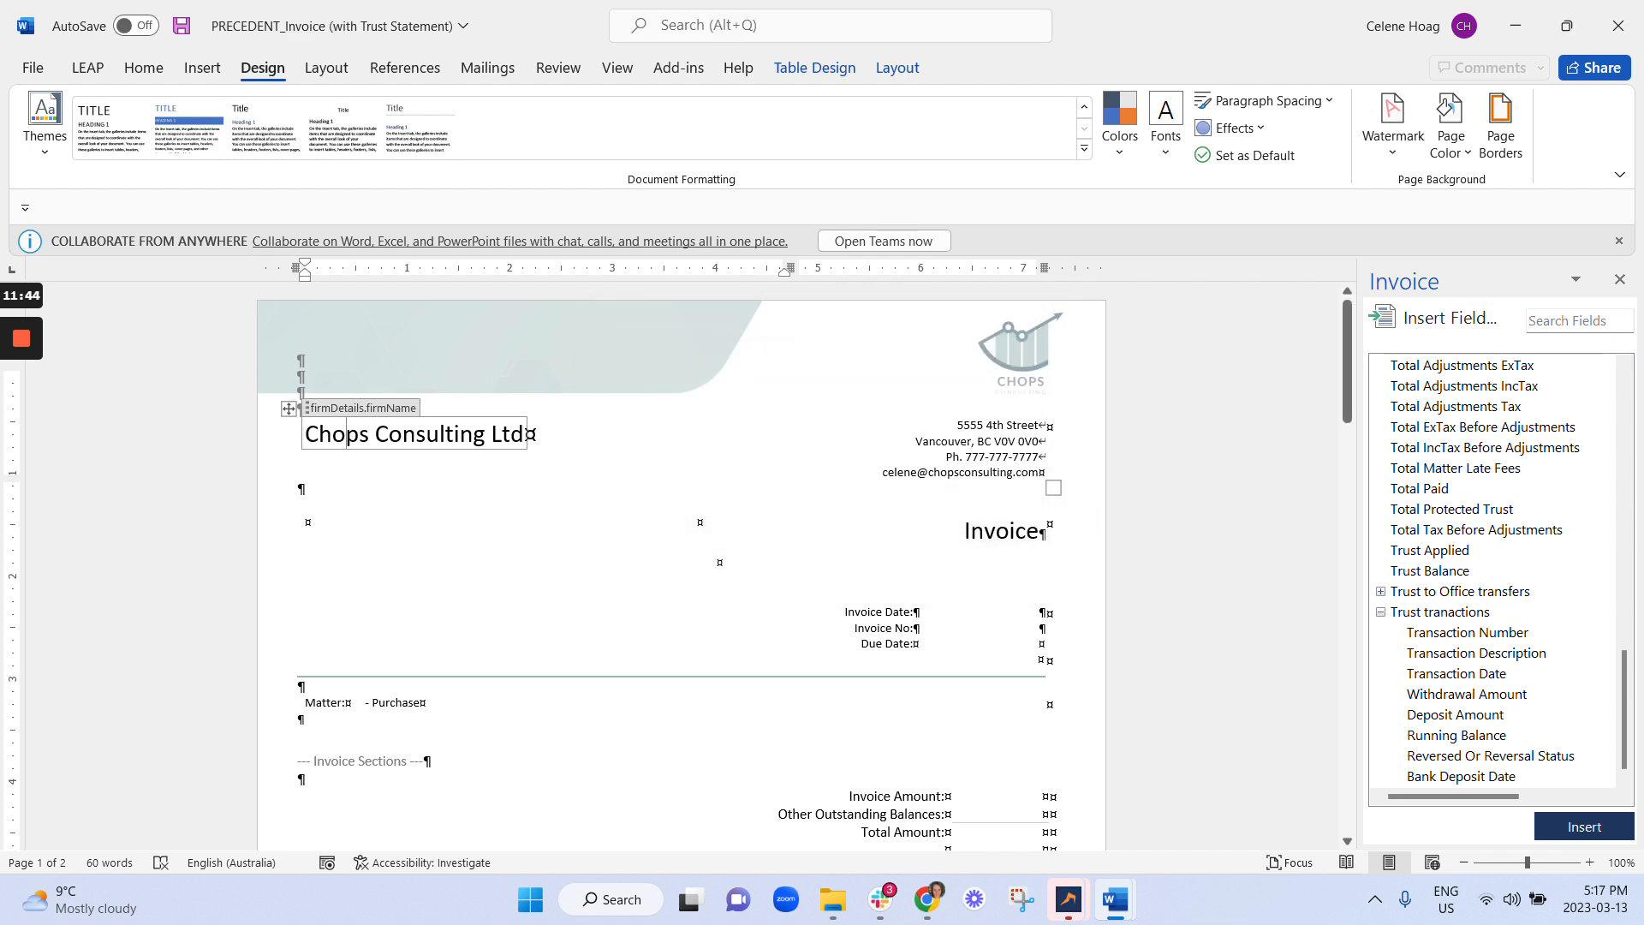
Save & Close the invoice precedent with 'Chops Branding (Tutorial)' as the reason for change.
left_click(87, 68)
left_click(36, 127)
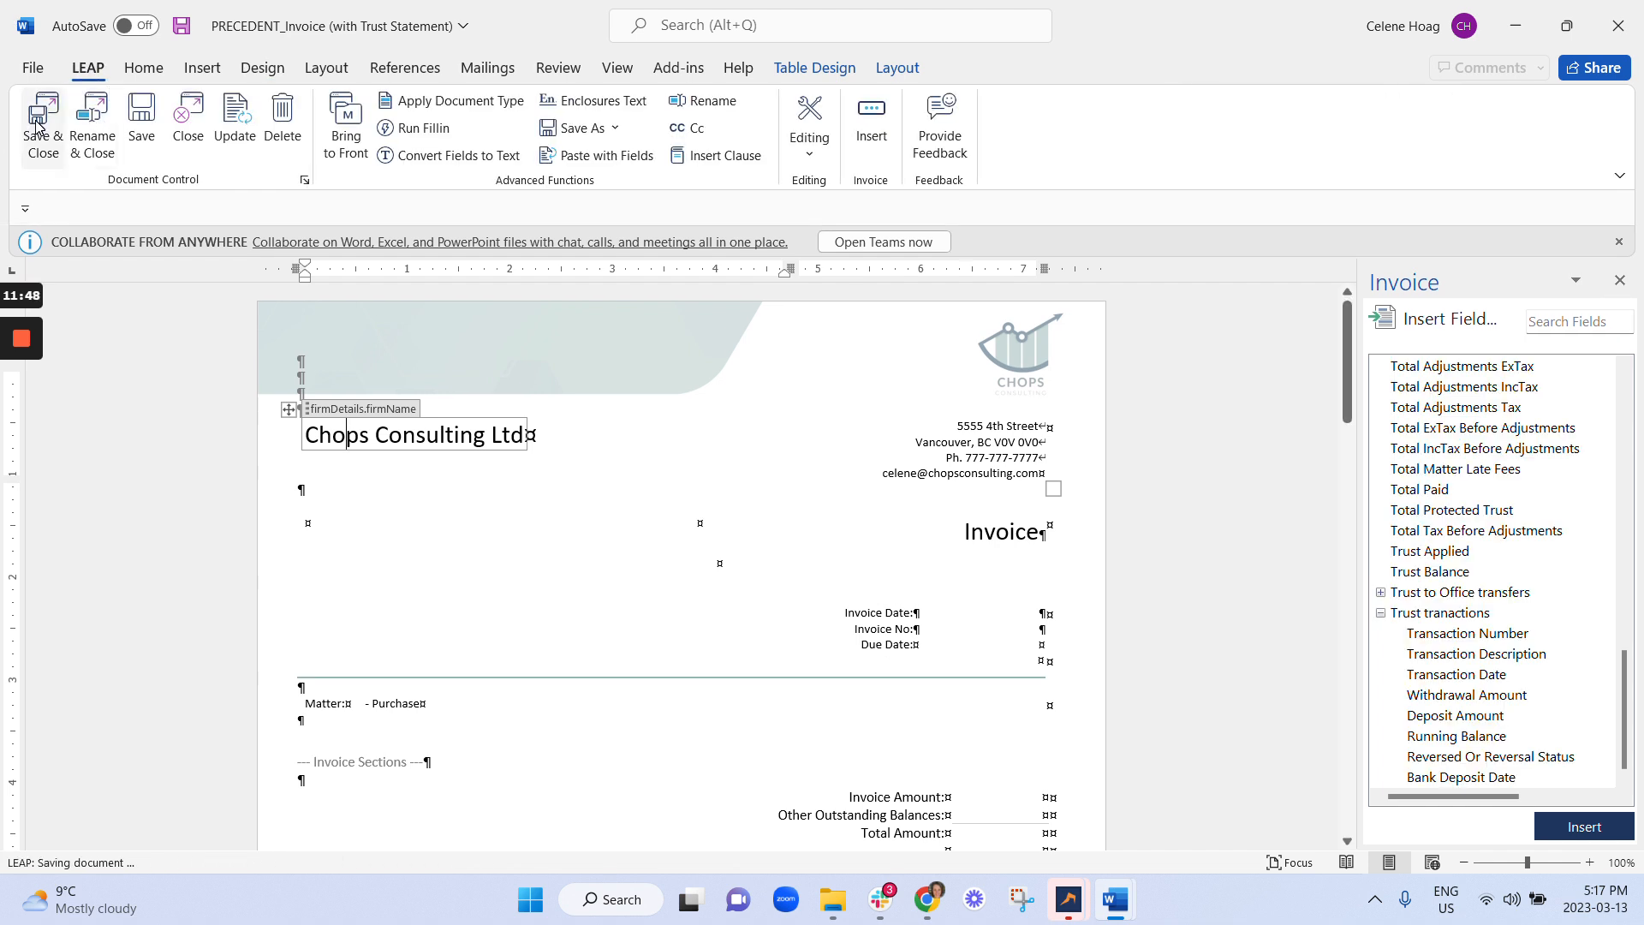
type("Chops Branding (Tutorial")
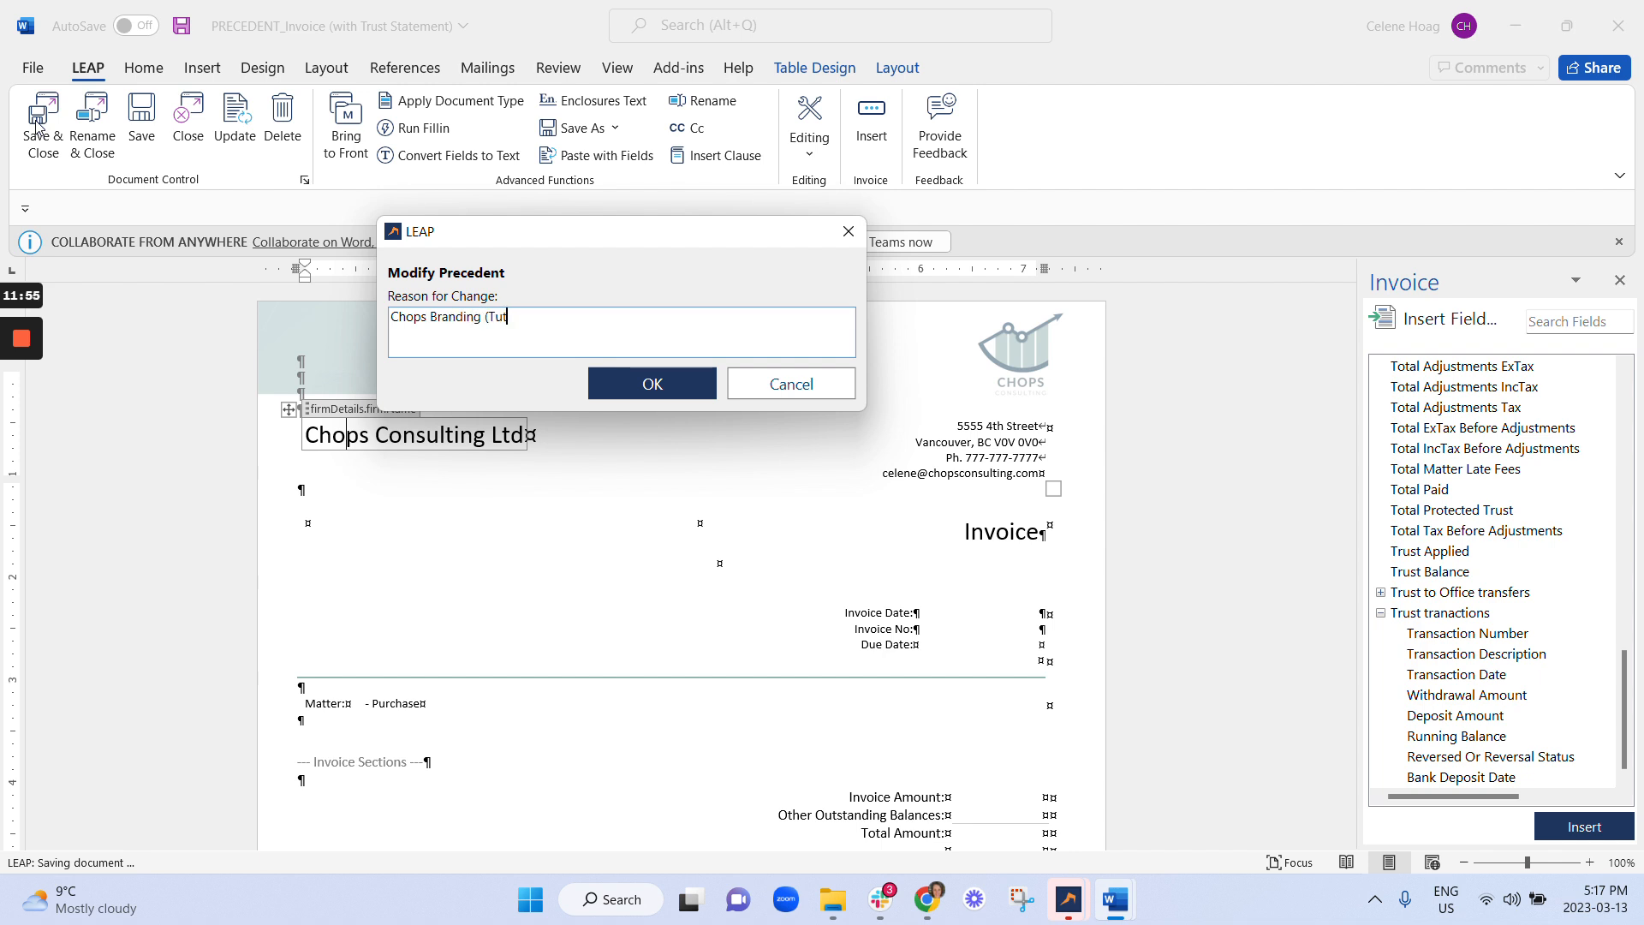
left_click(655, 383)
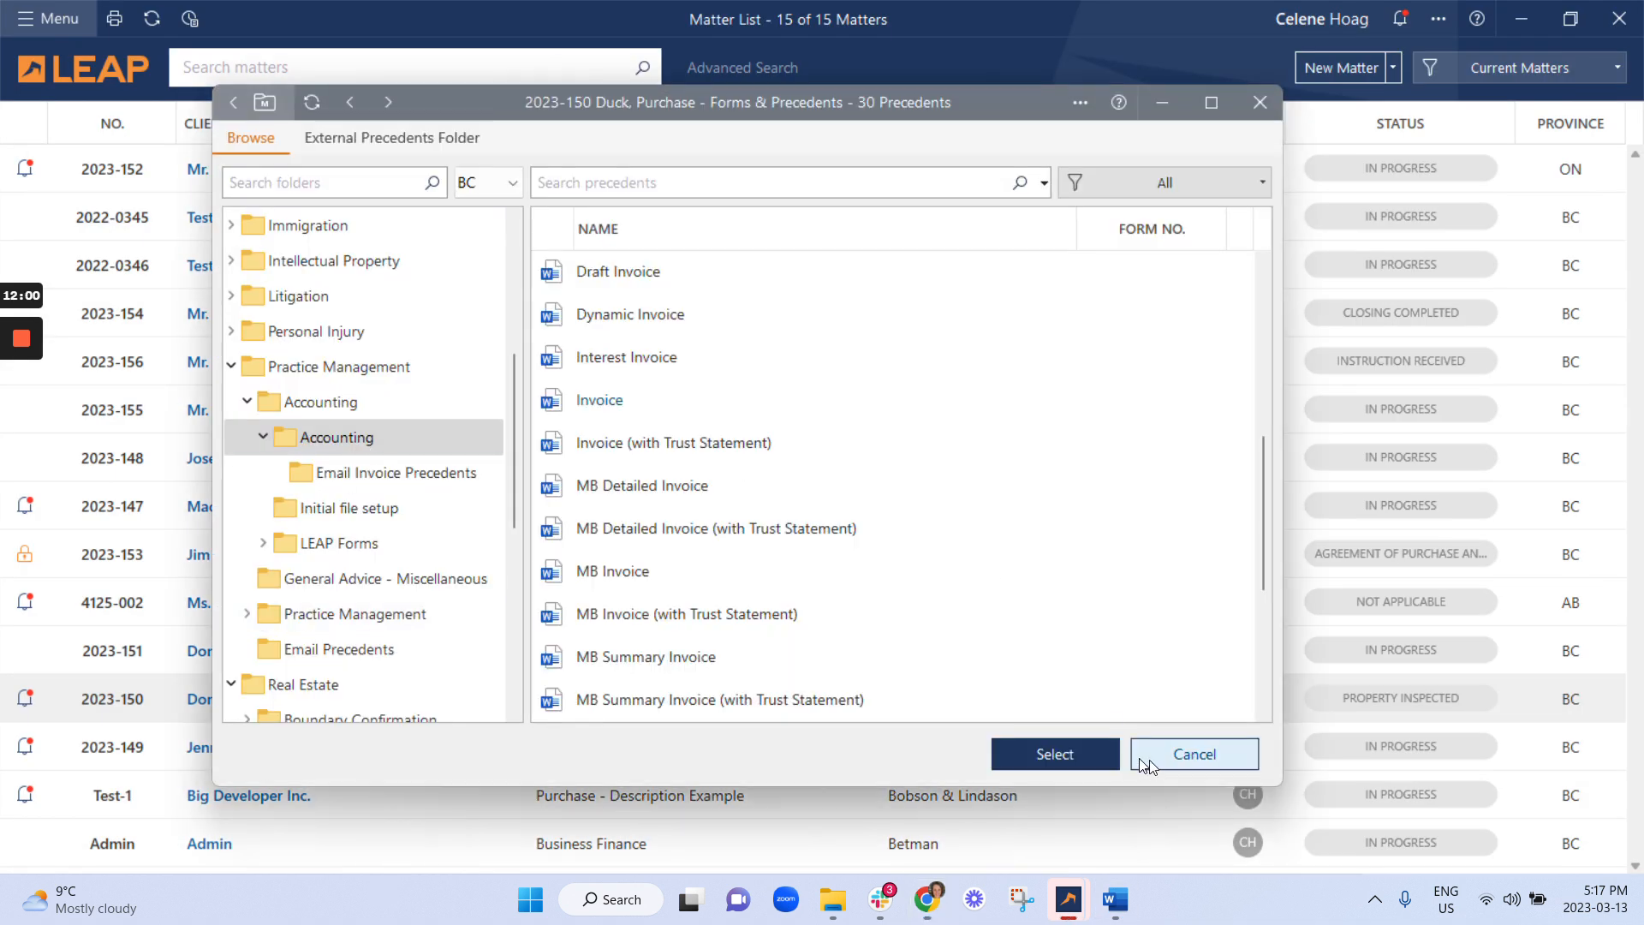
Close the precedents list and the 2023-150 purchase matter, returning to the 15-matter list.
left_click(1145, 765)
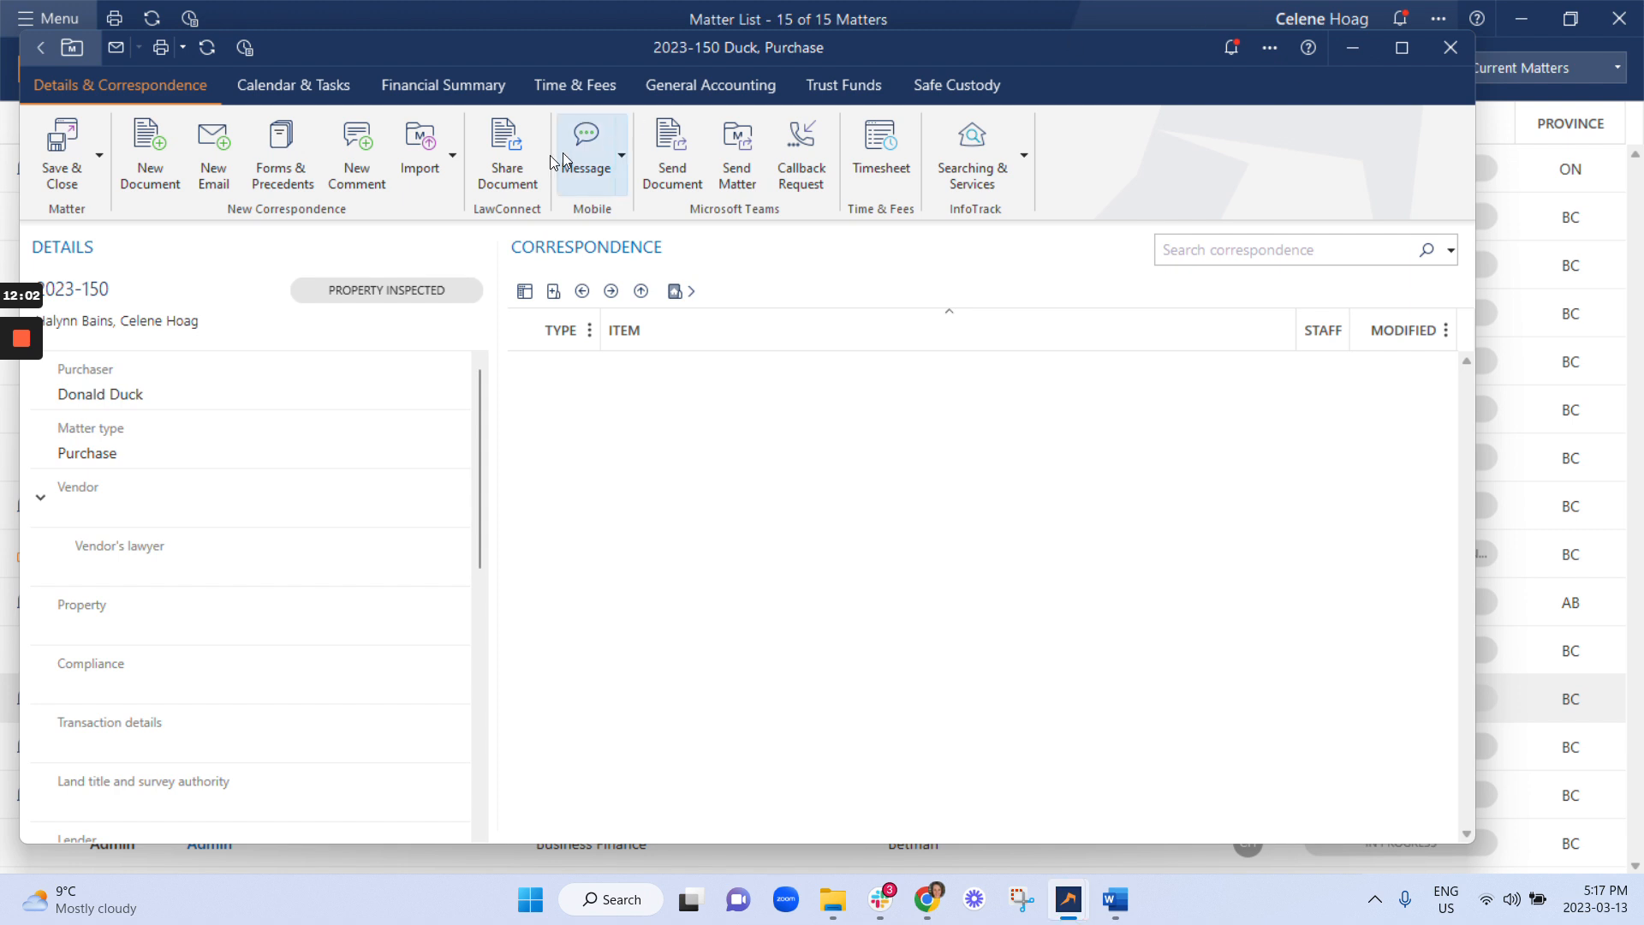
left_click(863, 75)
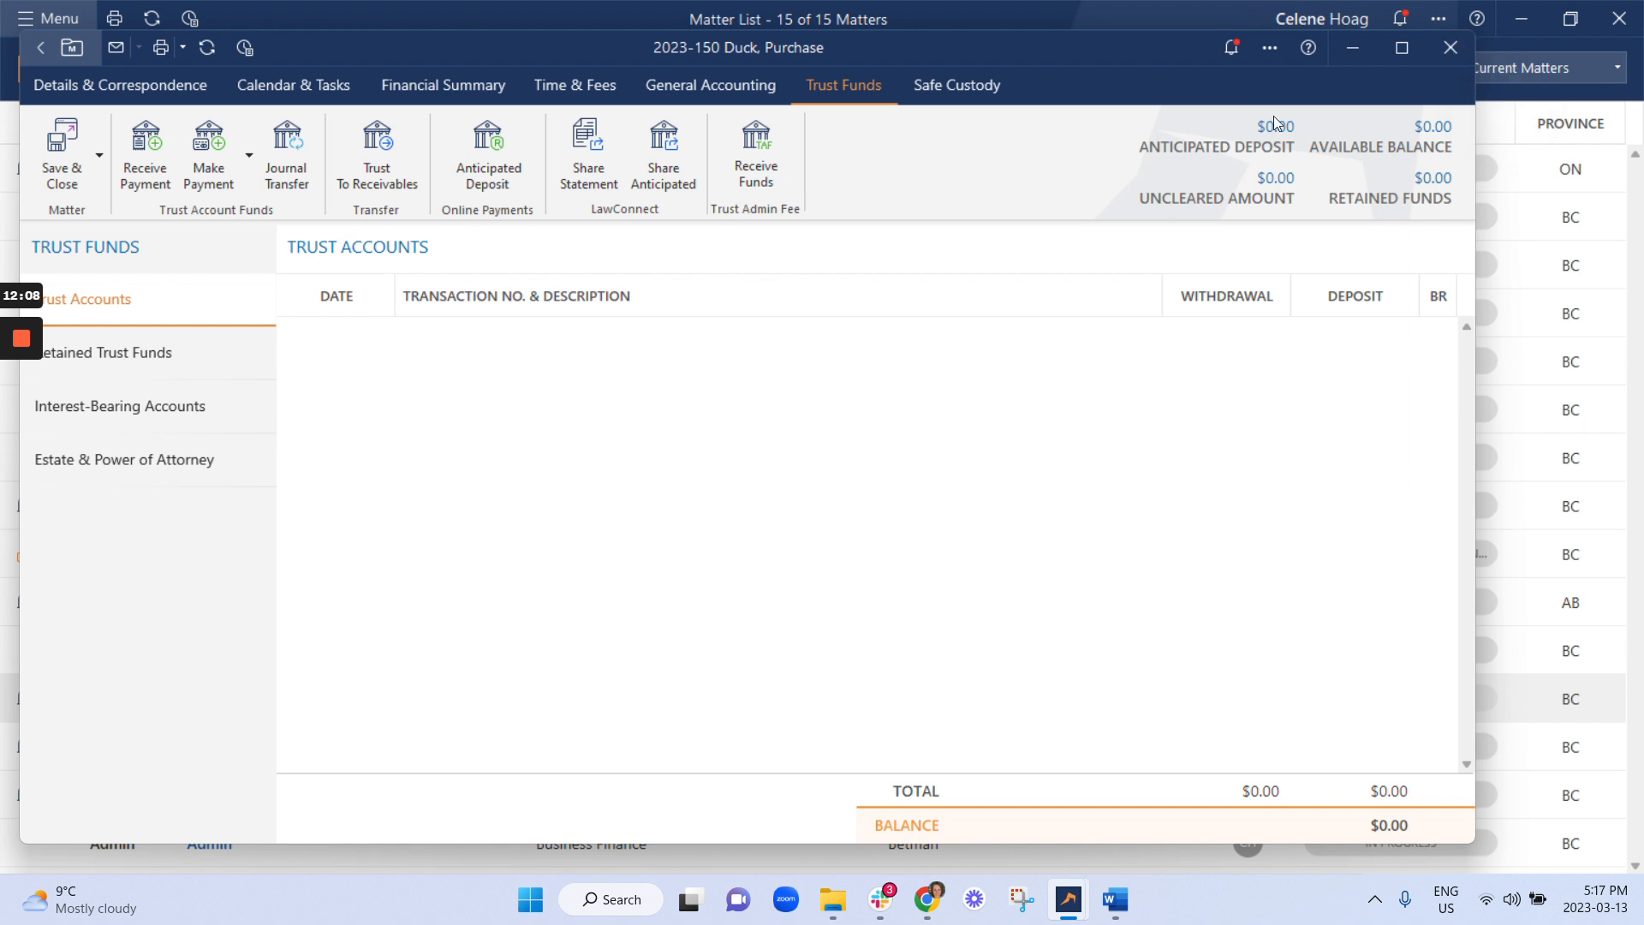
left_click(1451, 47)
left_click(823, 540)
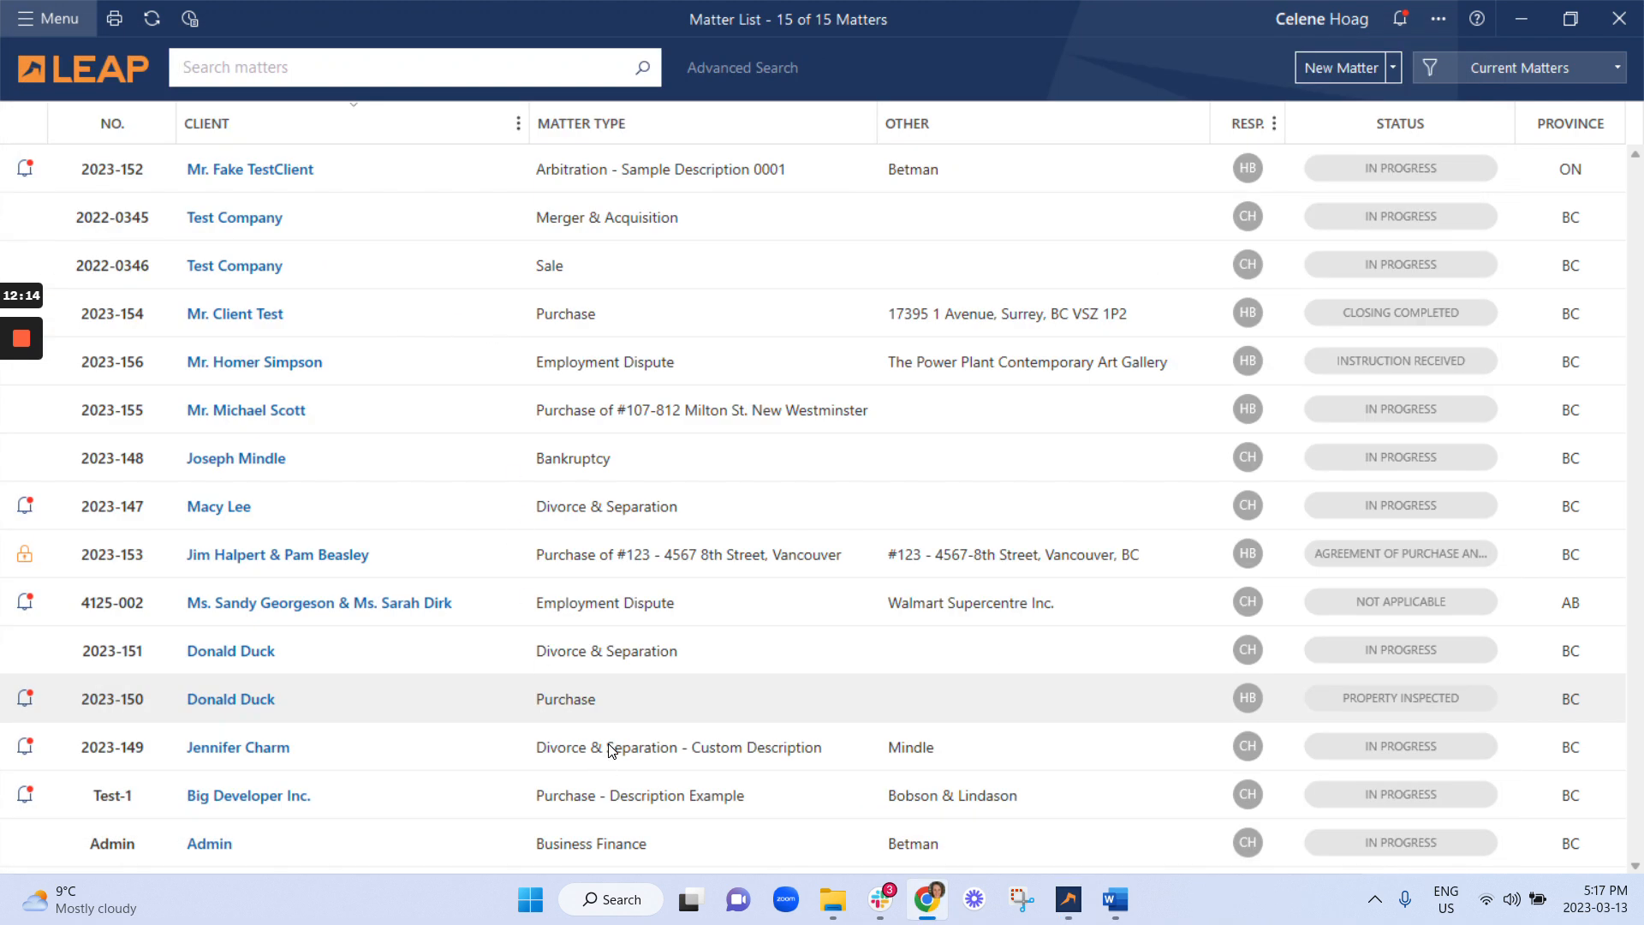
Open draft Invoice 39 from matter 2023-149's Expenses & Receivables.
double_click(611, 750)
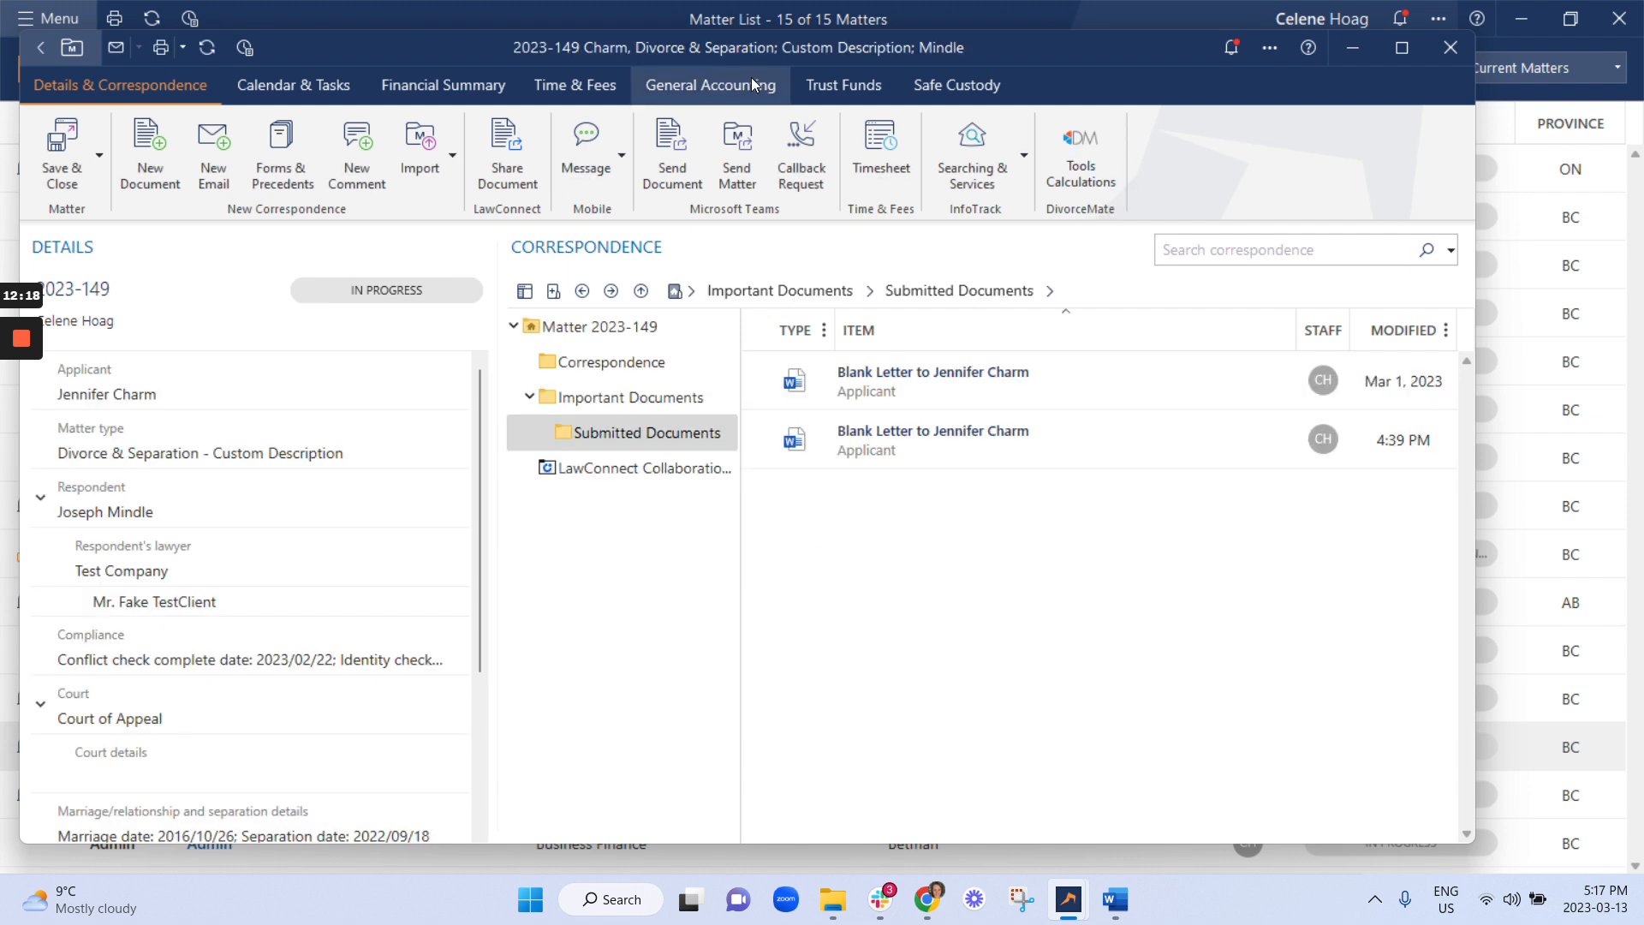
left_click(752, 79)
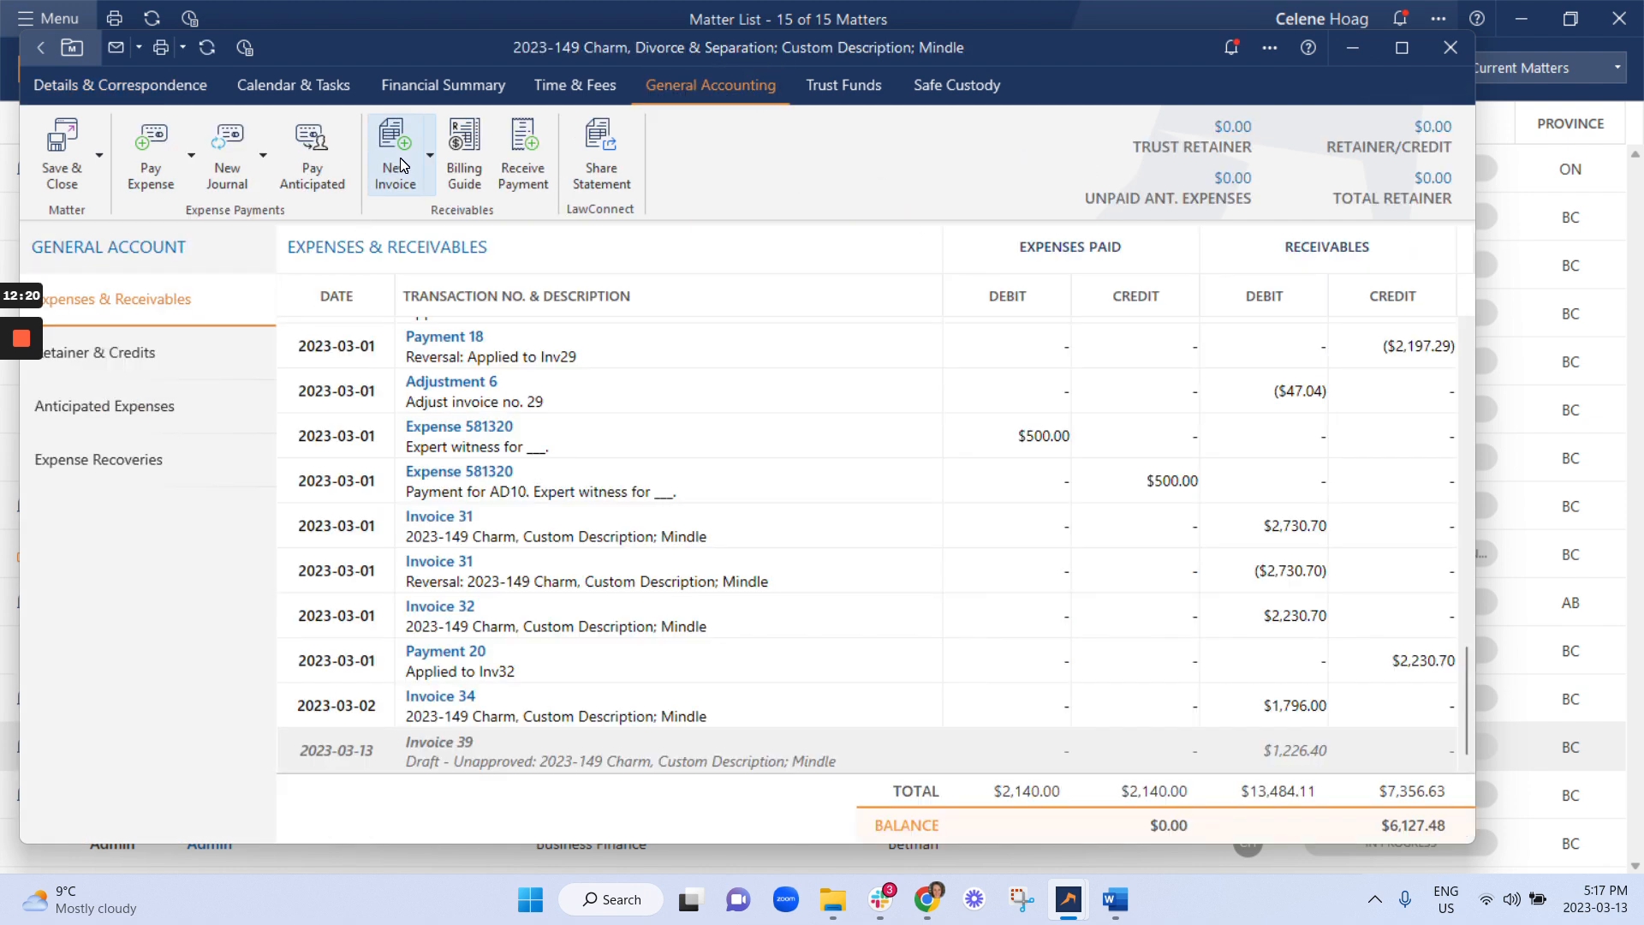
double_click(511, 757)
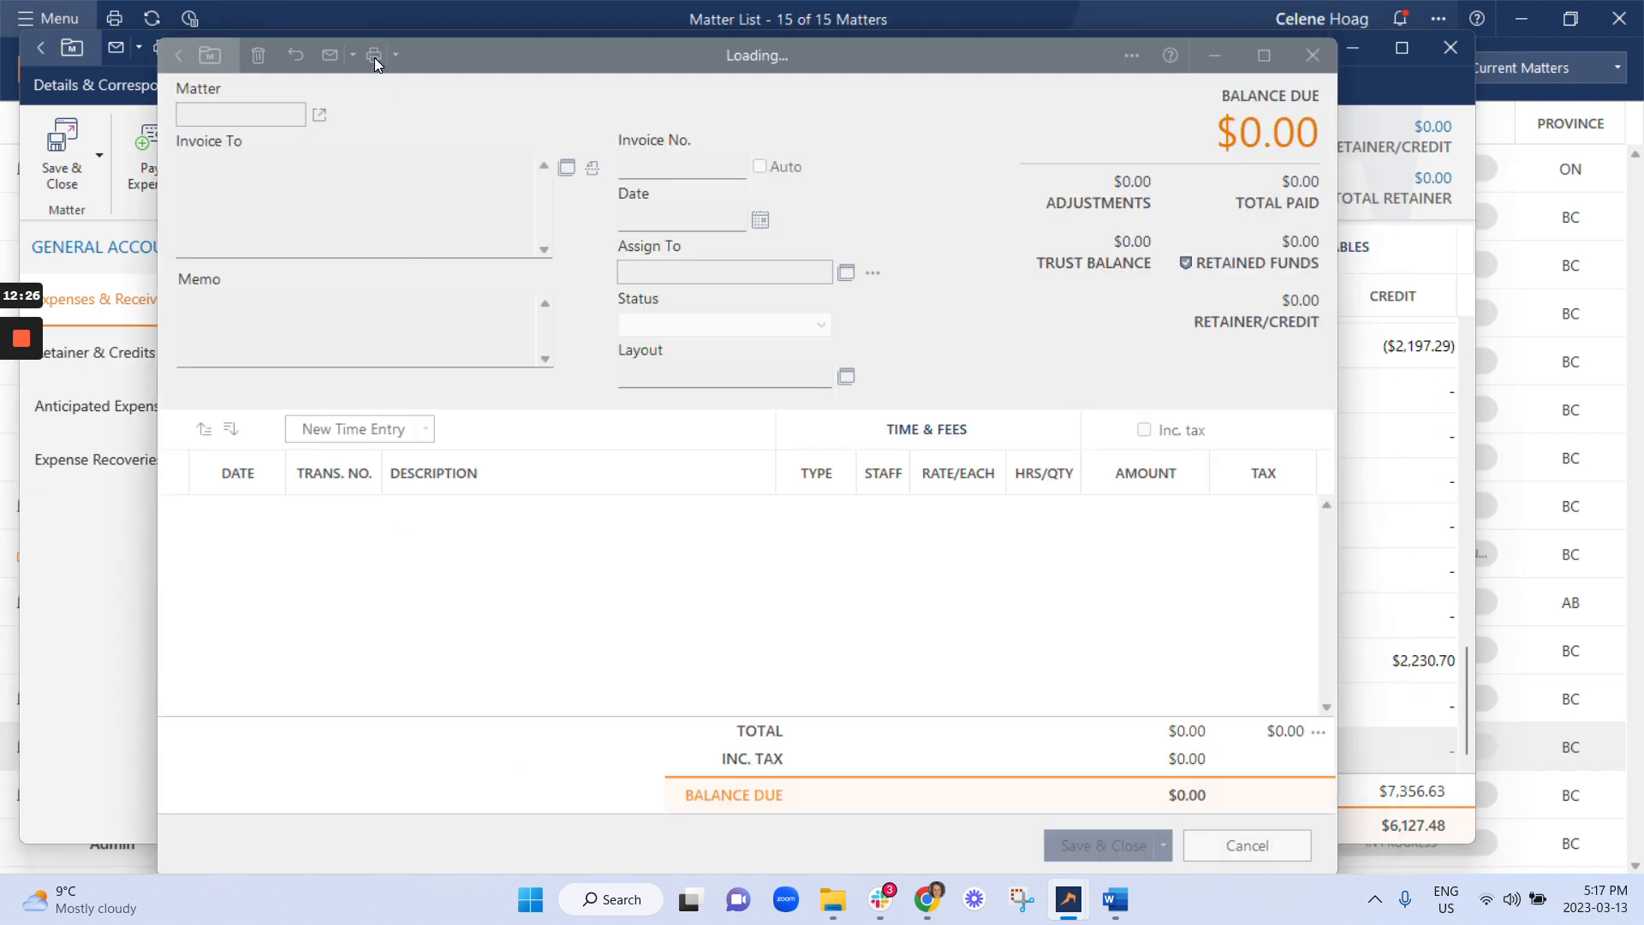
Generate Invoice 39 as a PDF using the Invoice (with Trust Statement) template.
left_click(375, 56)
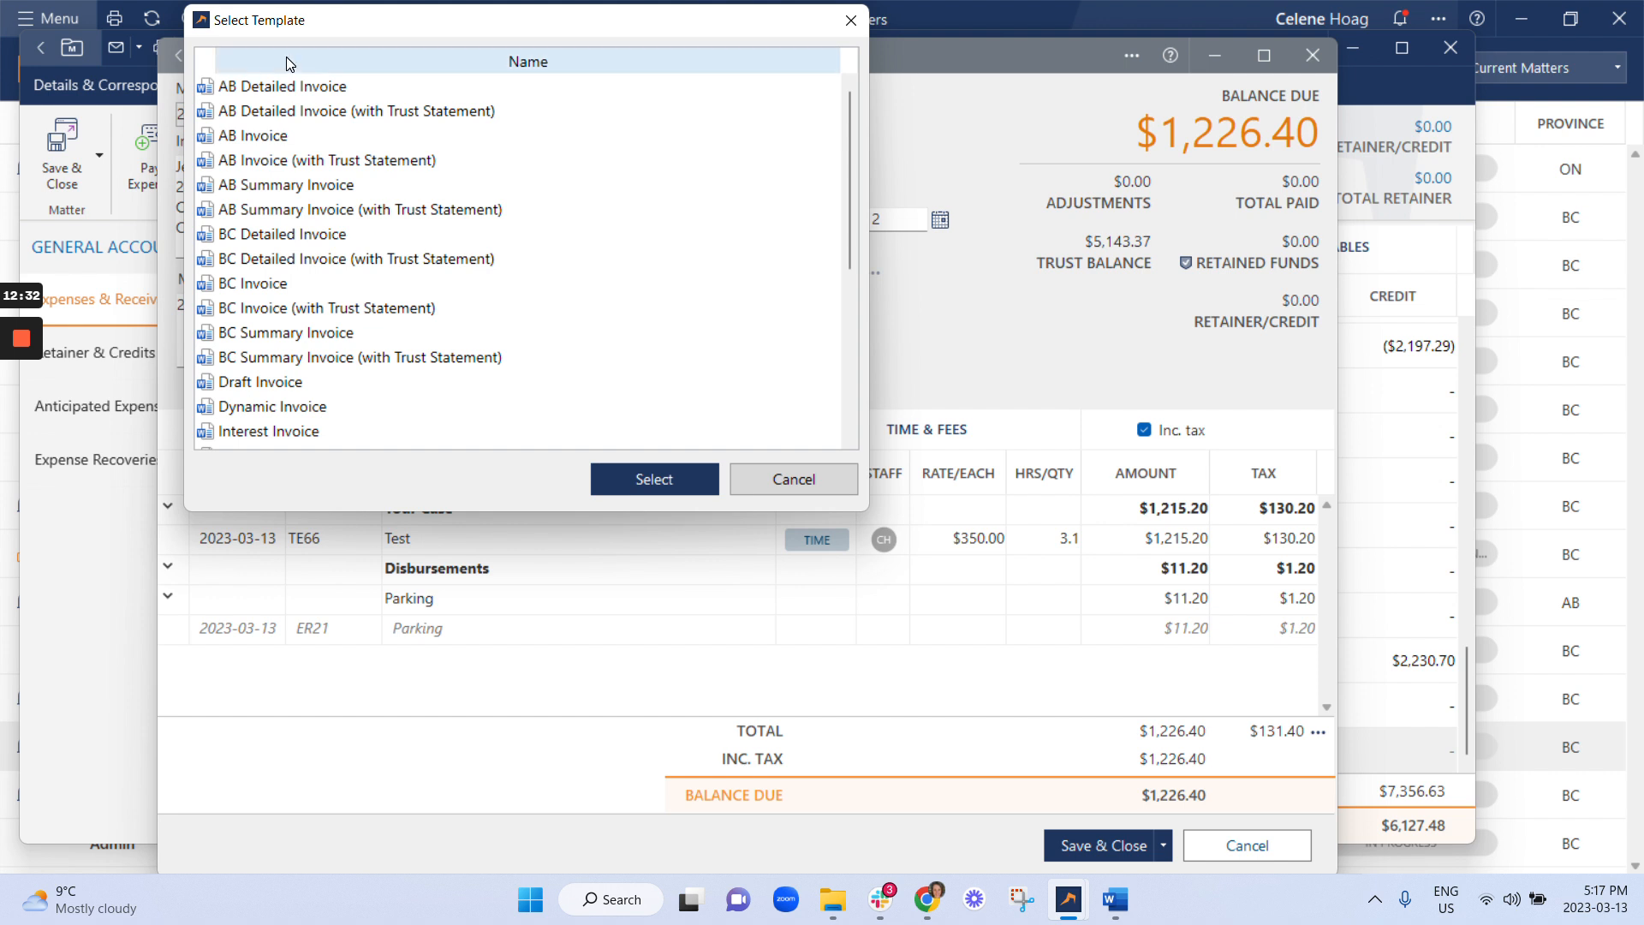
scroll(348, 312, "down", 2)
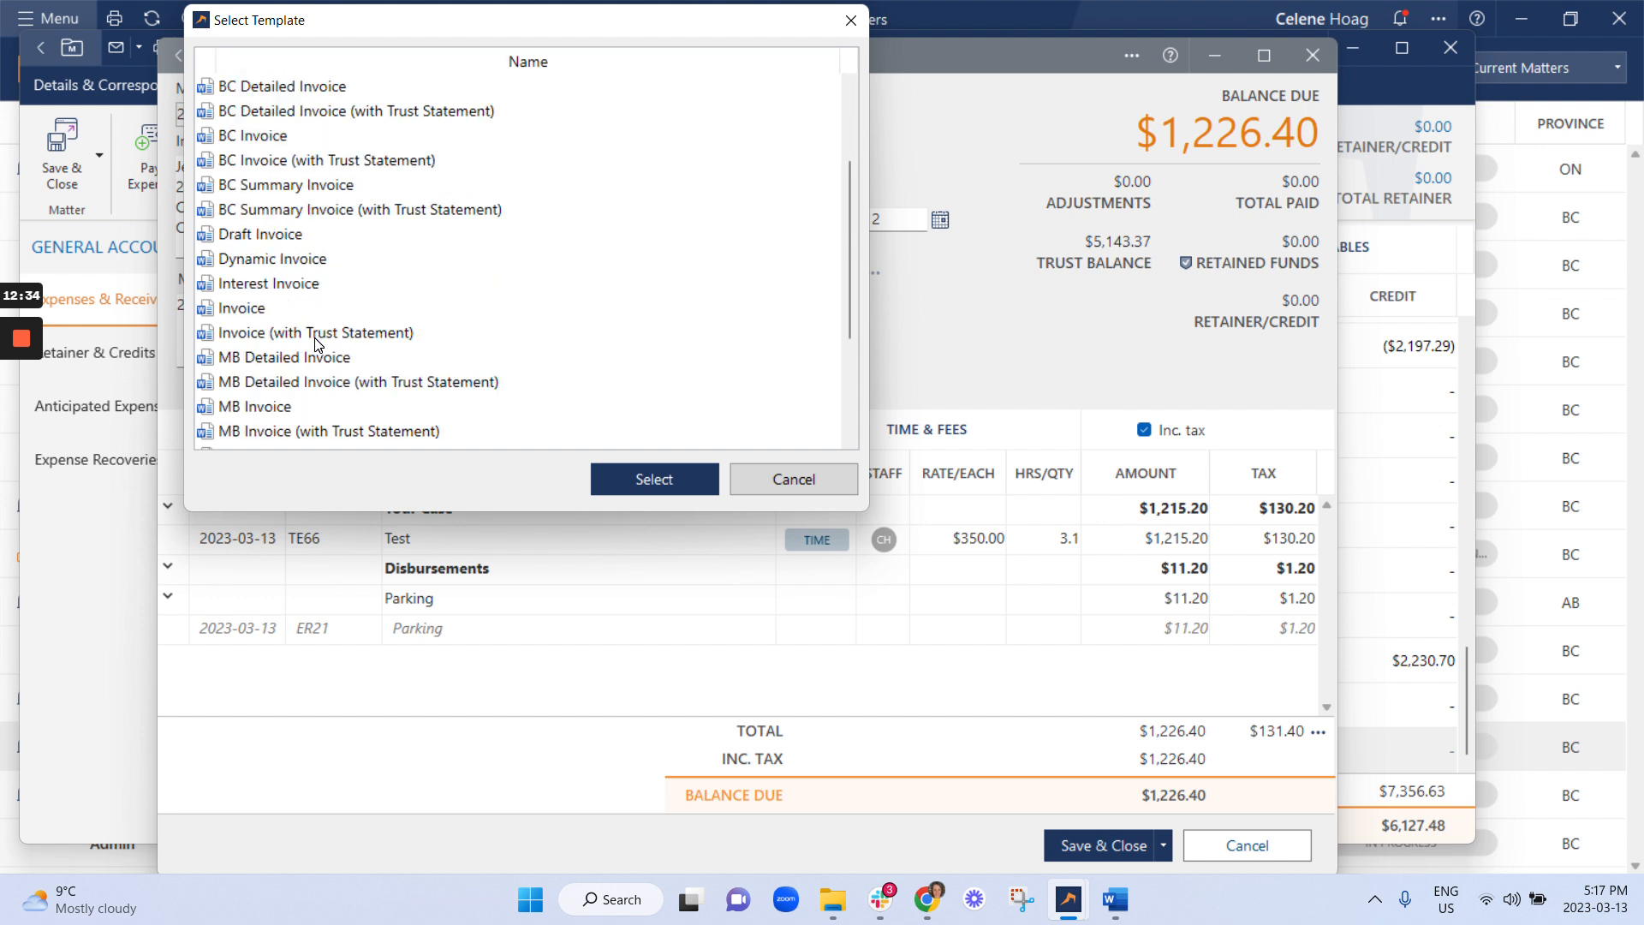
left_click(315, 336)
left_click(669, 478)
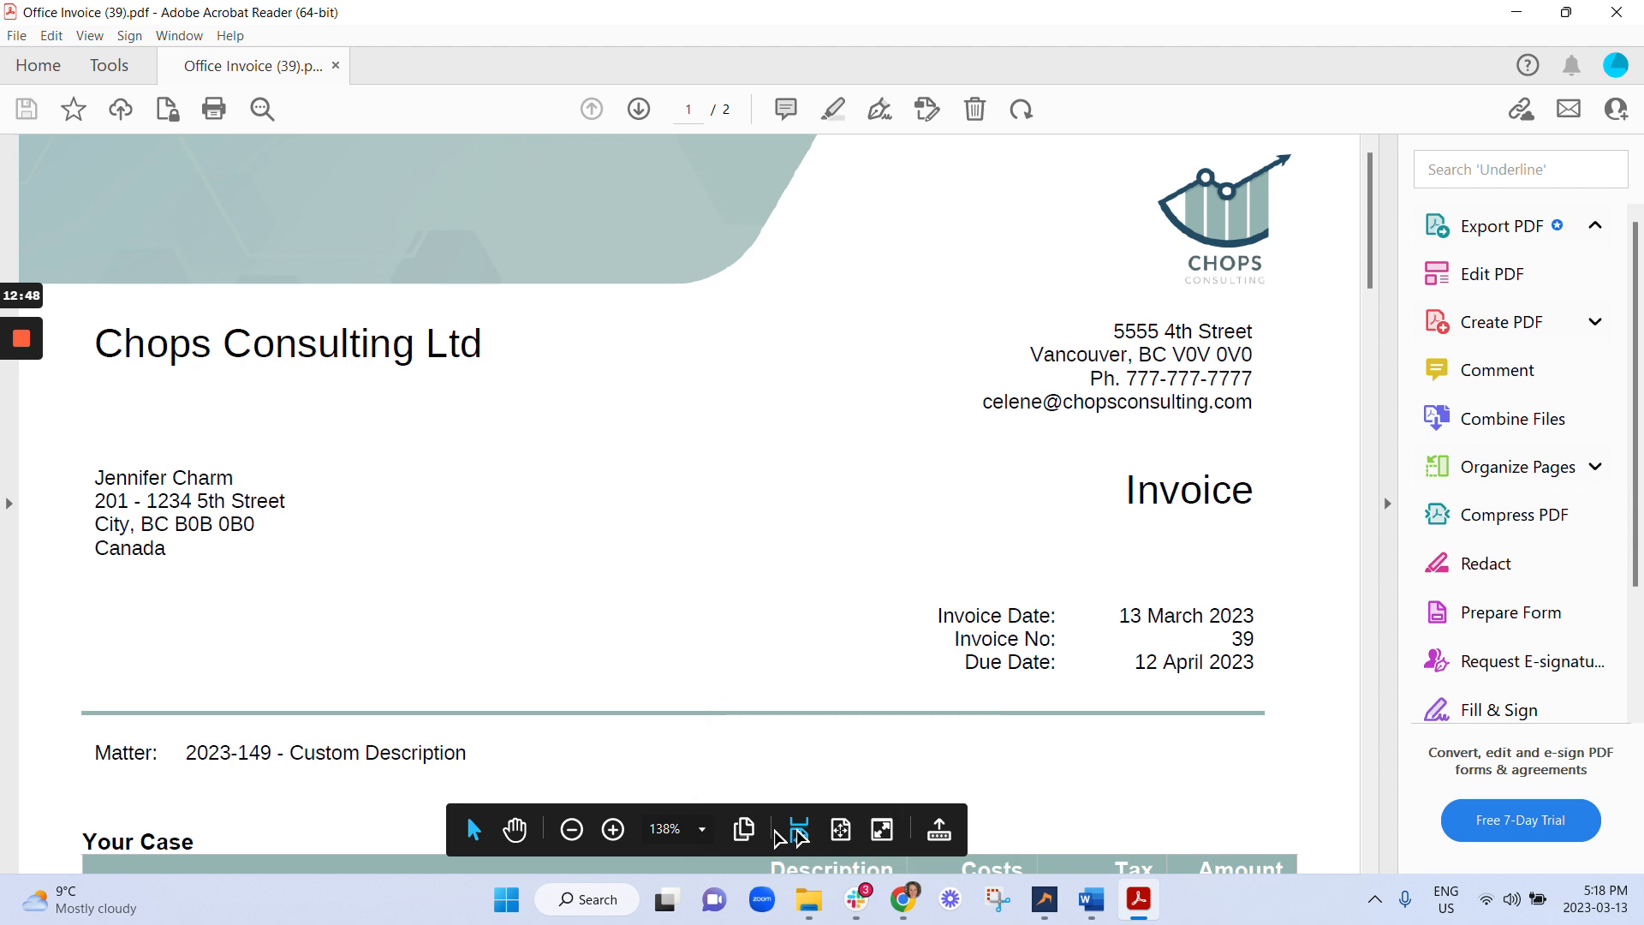
Fit the whole first page of Office Invoice (39).pdf in the Acrobat window.
left_click(840, 829)
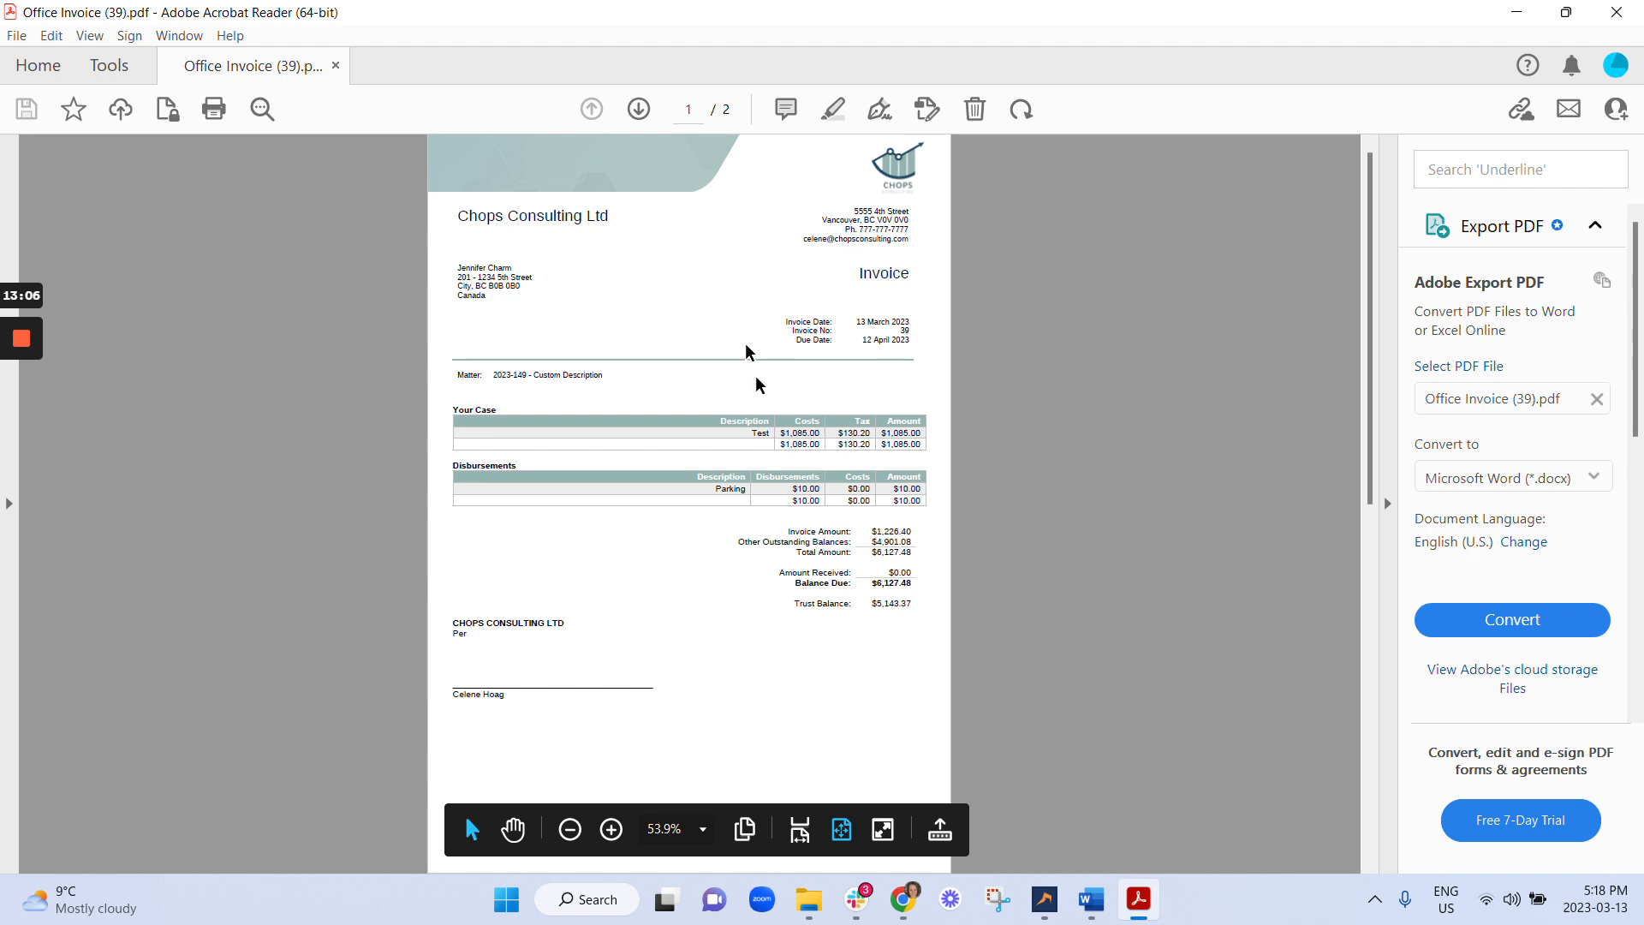
Close the PDF and delete draft Invoice 39.
left_click(1617, 12)
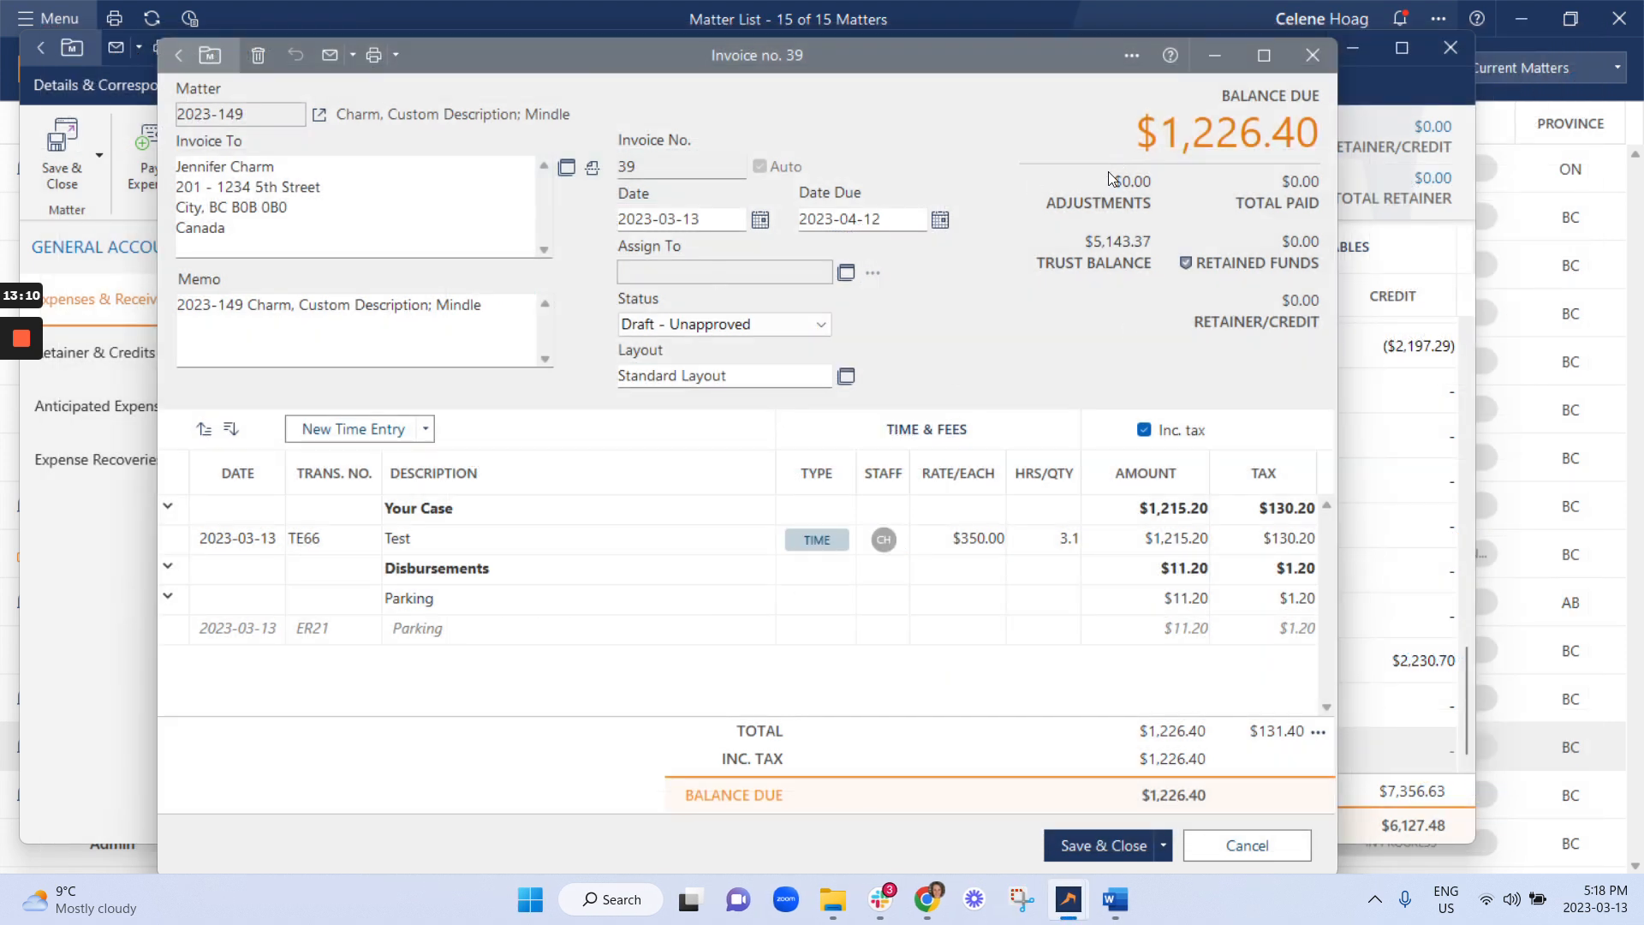
left_click(262, 56)
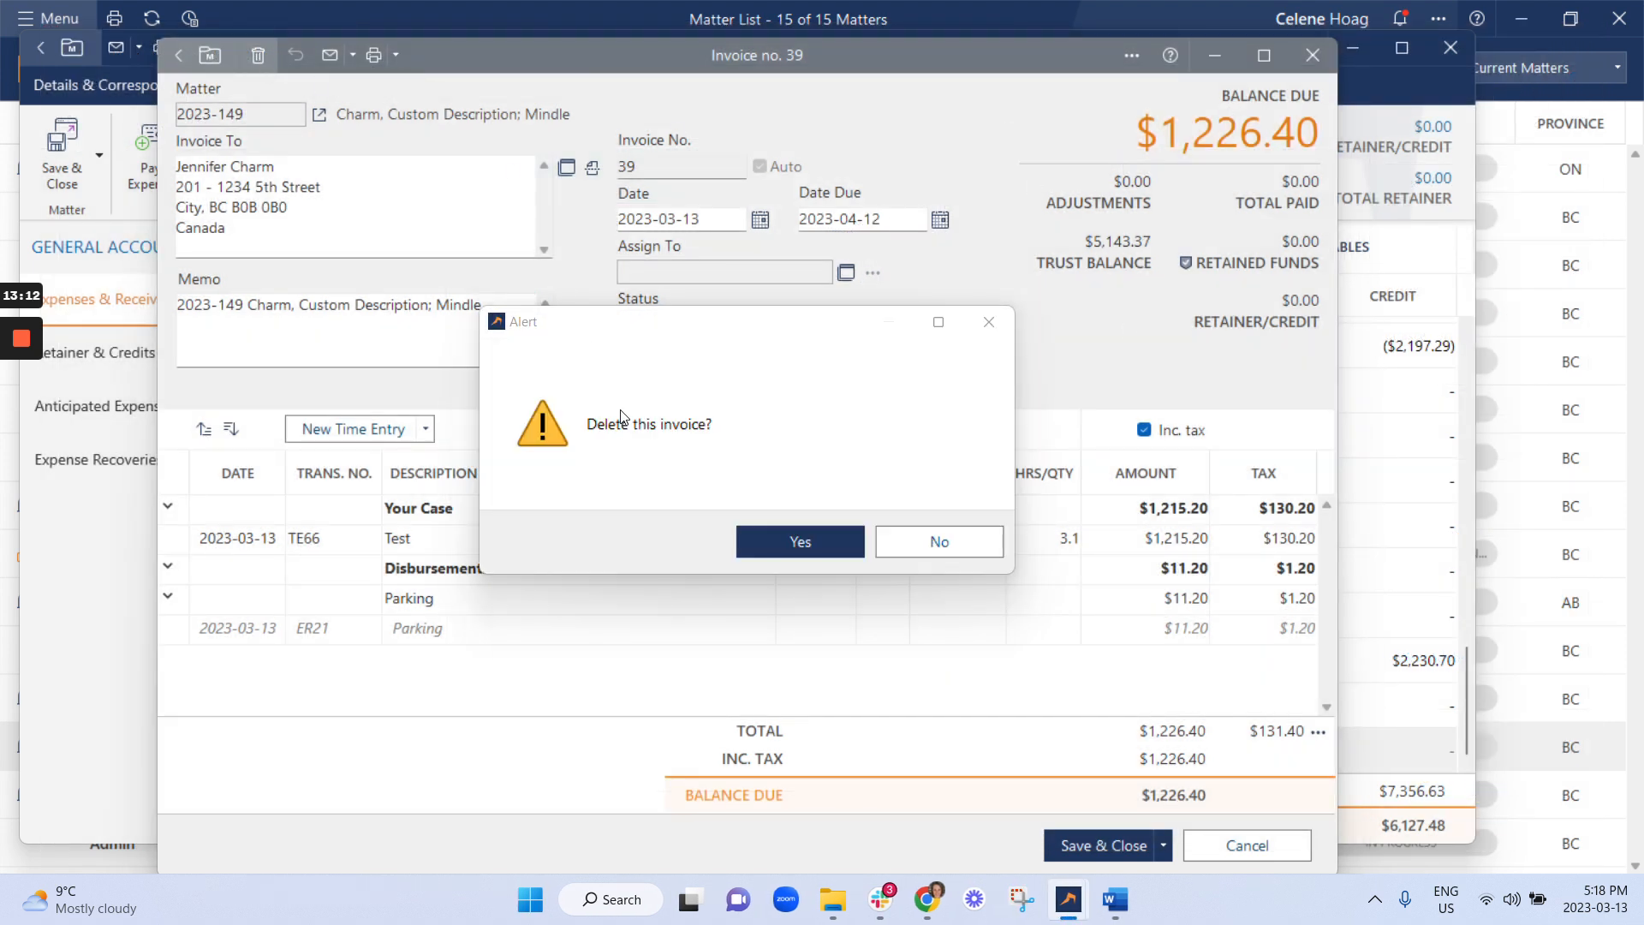
left_click(773, 540)
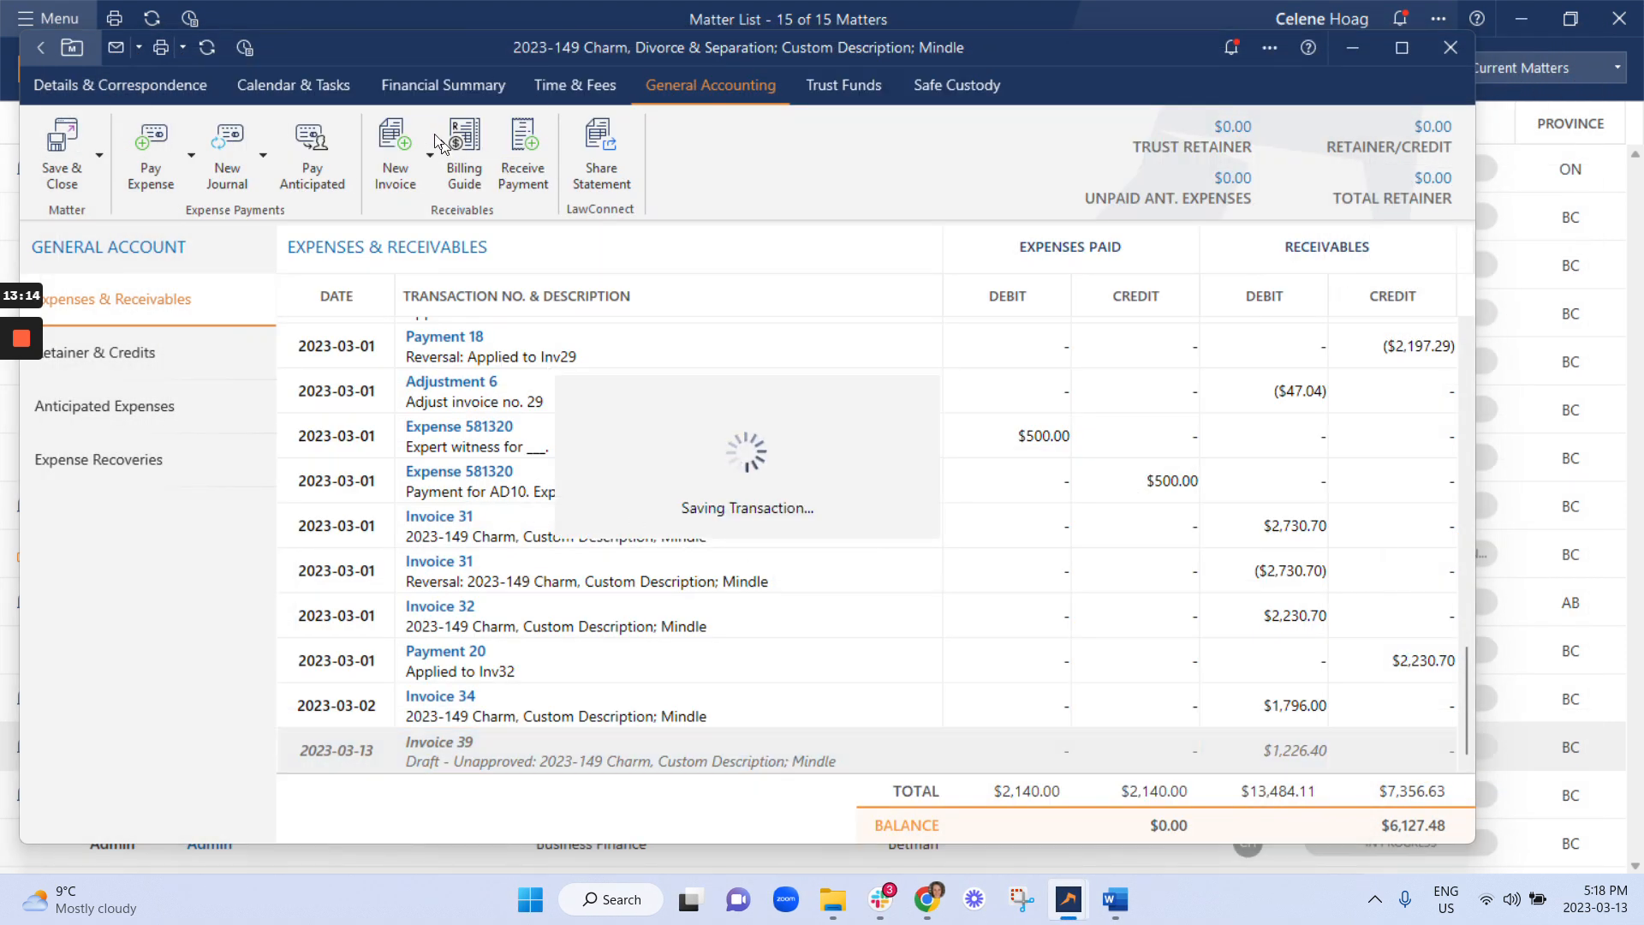
Create new Invoice 40 for matter 2023-149 with status Draft - Approved.
left_click(398, 173)
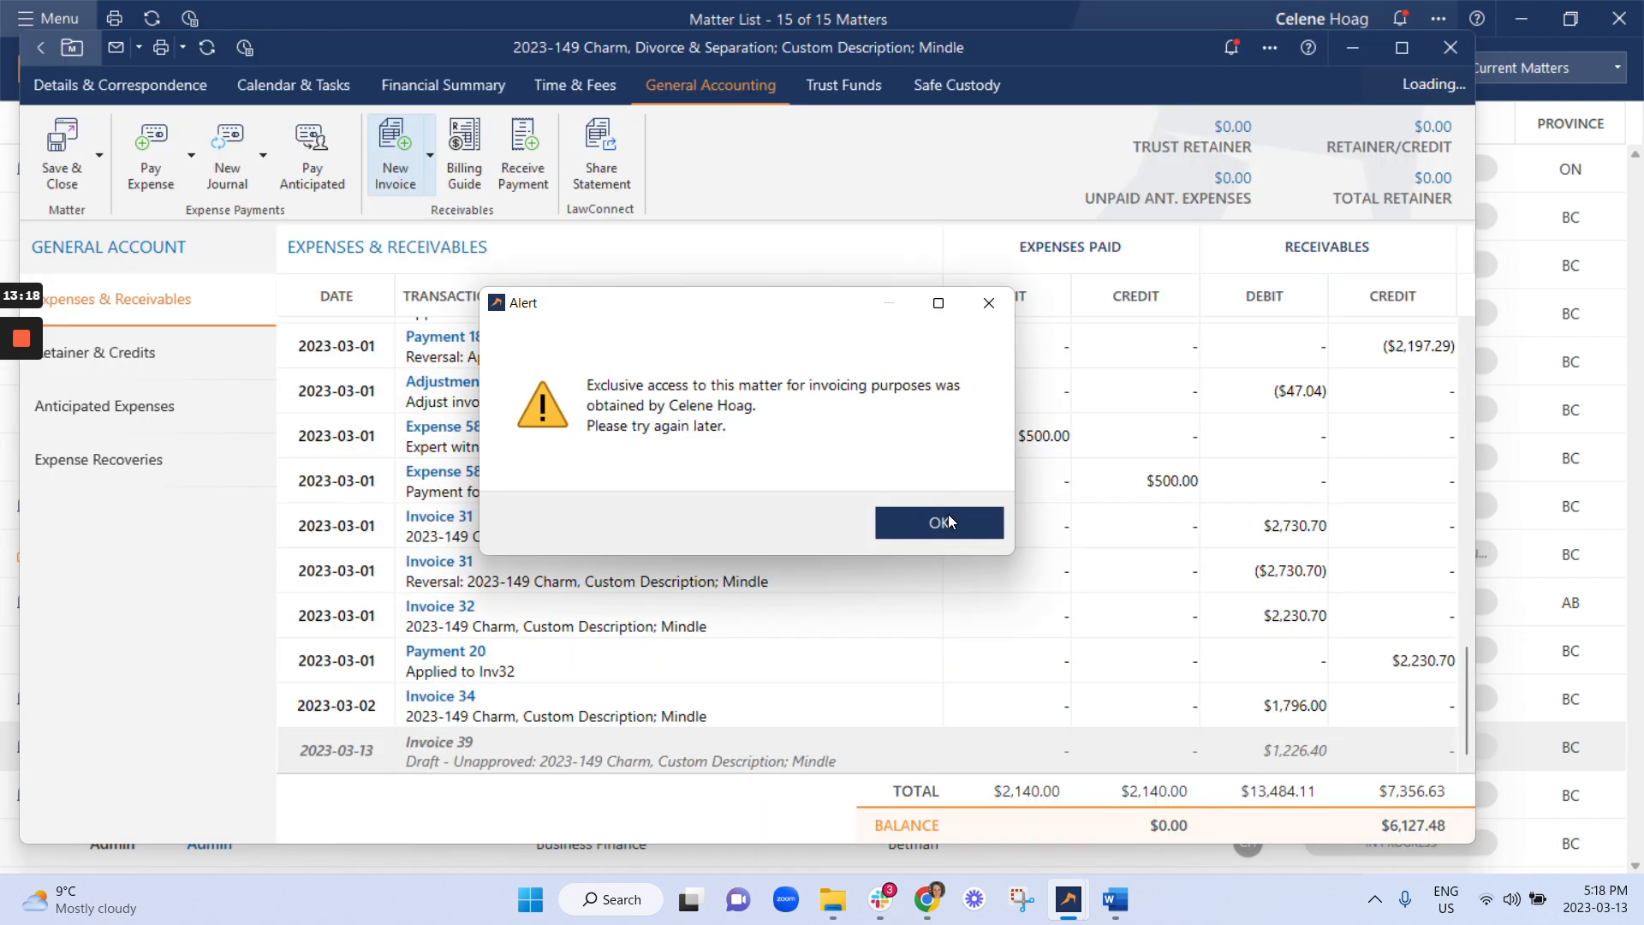
left_click(949, 521)
left_click(388, 151)
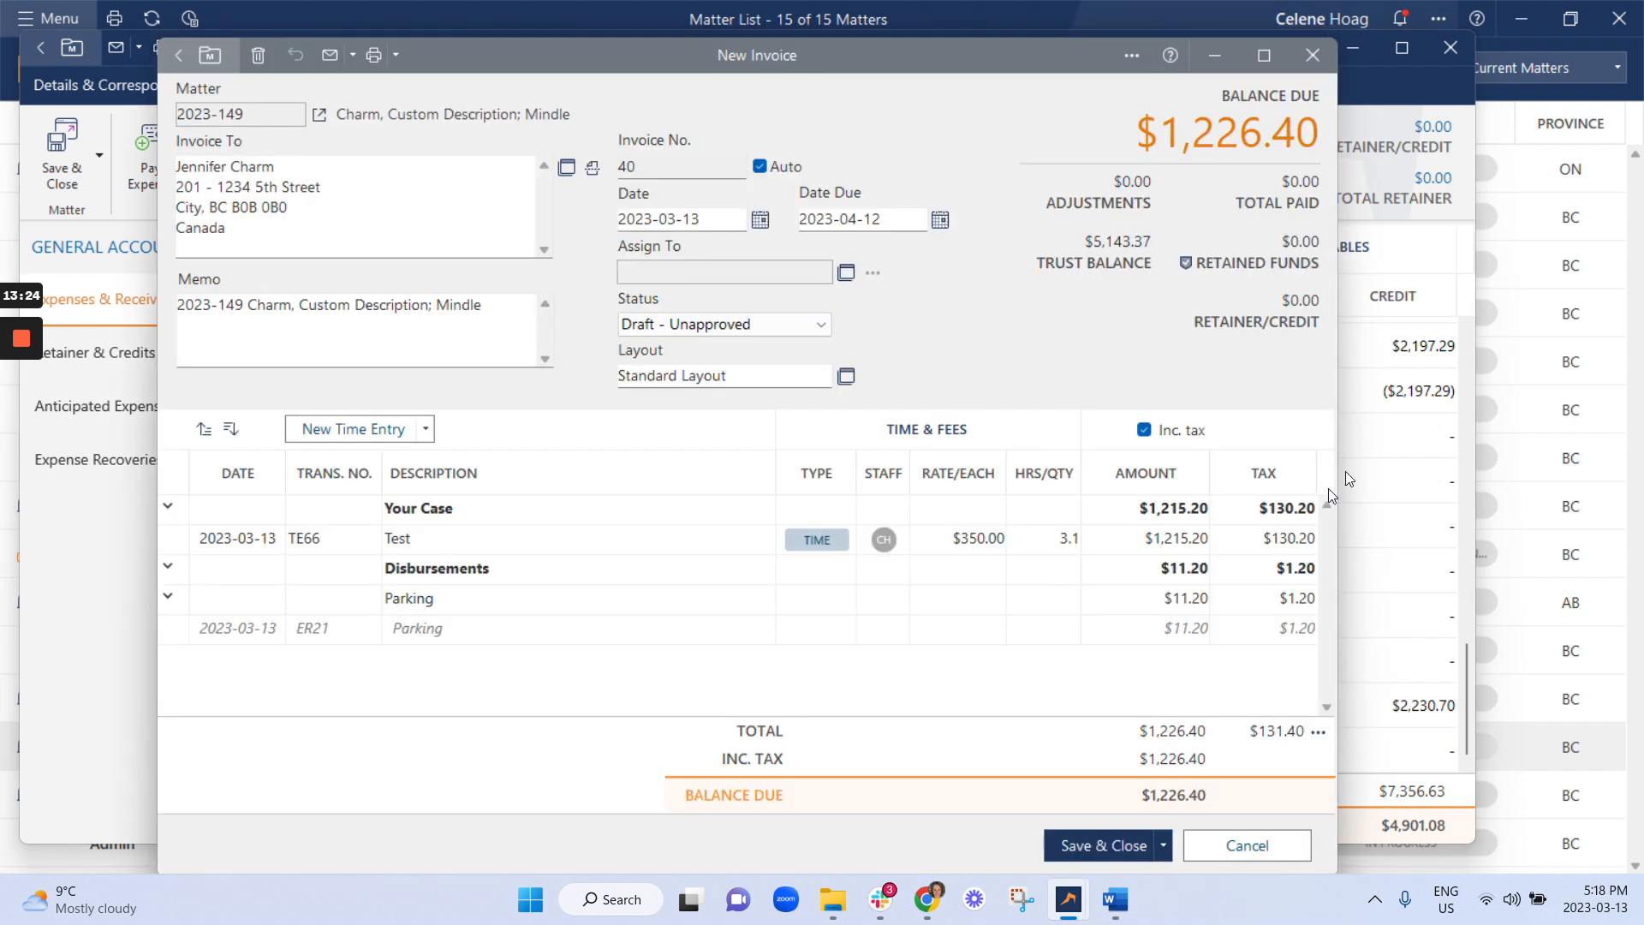
left_click(726, 324)
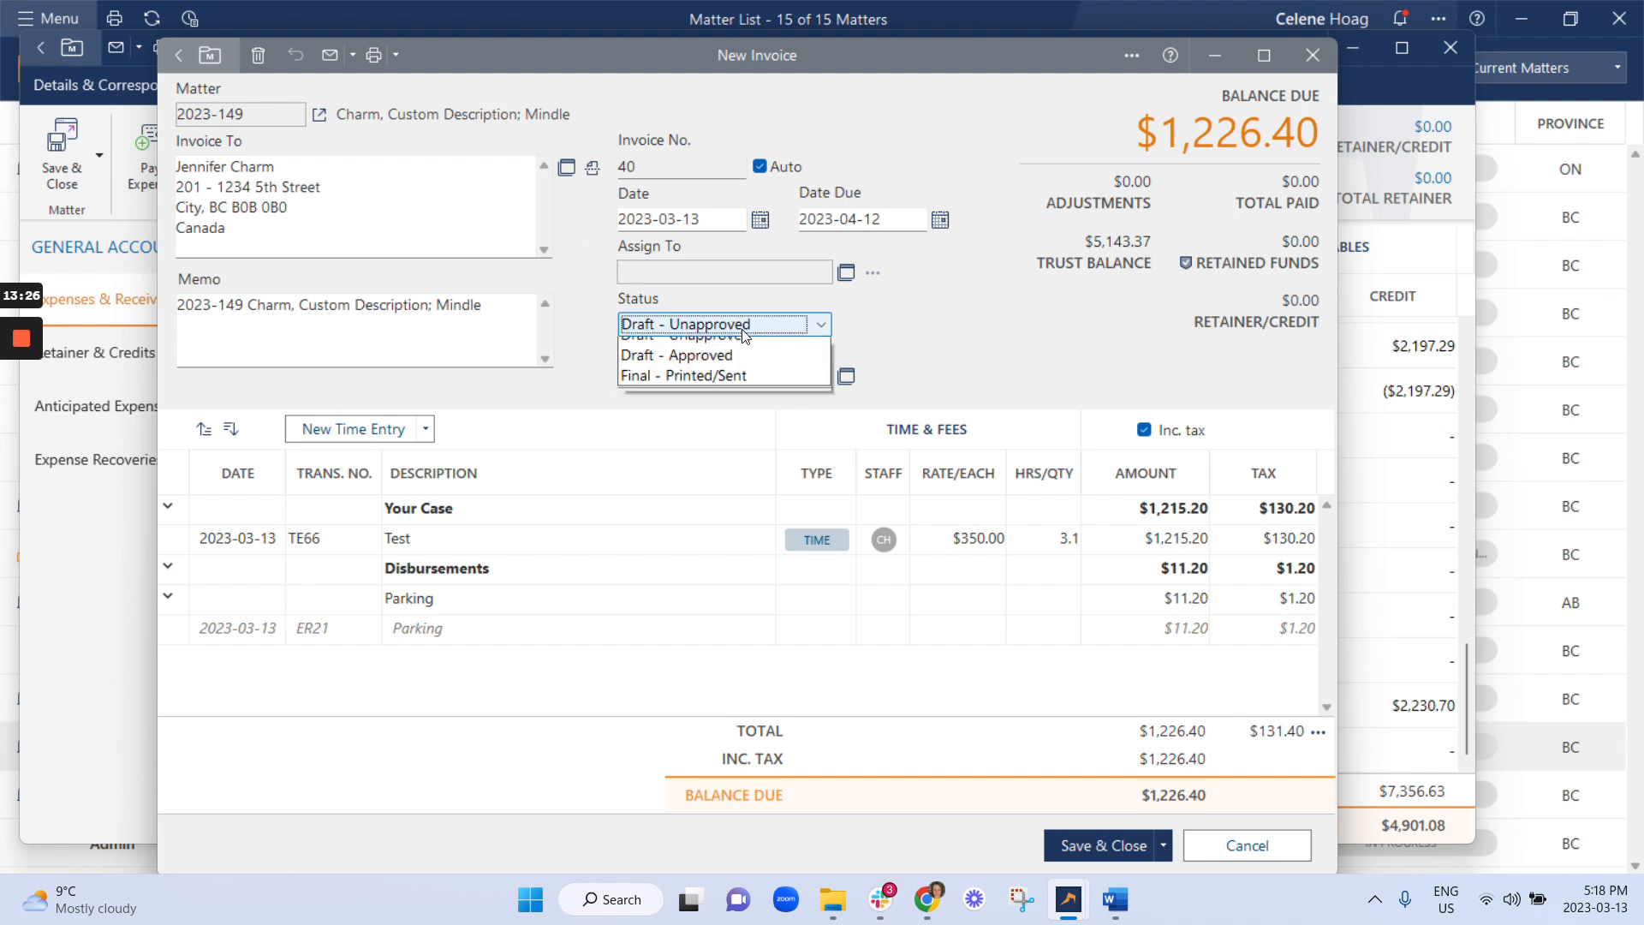
left_click(736, 368)
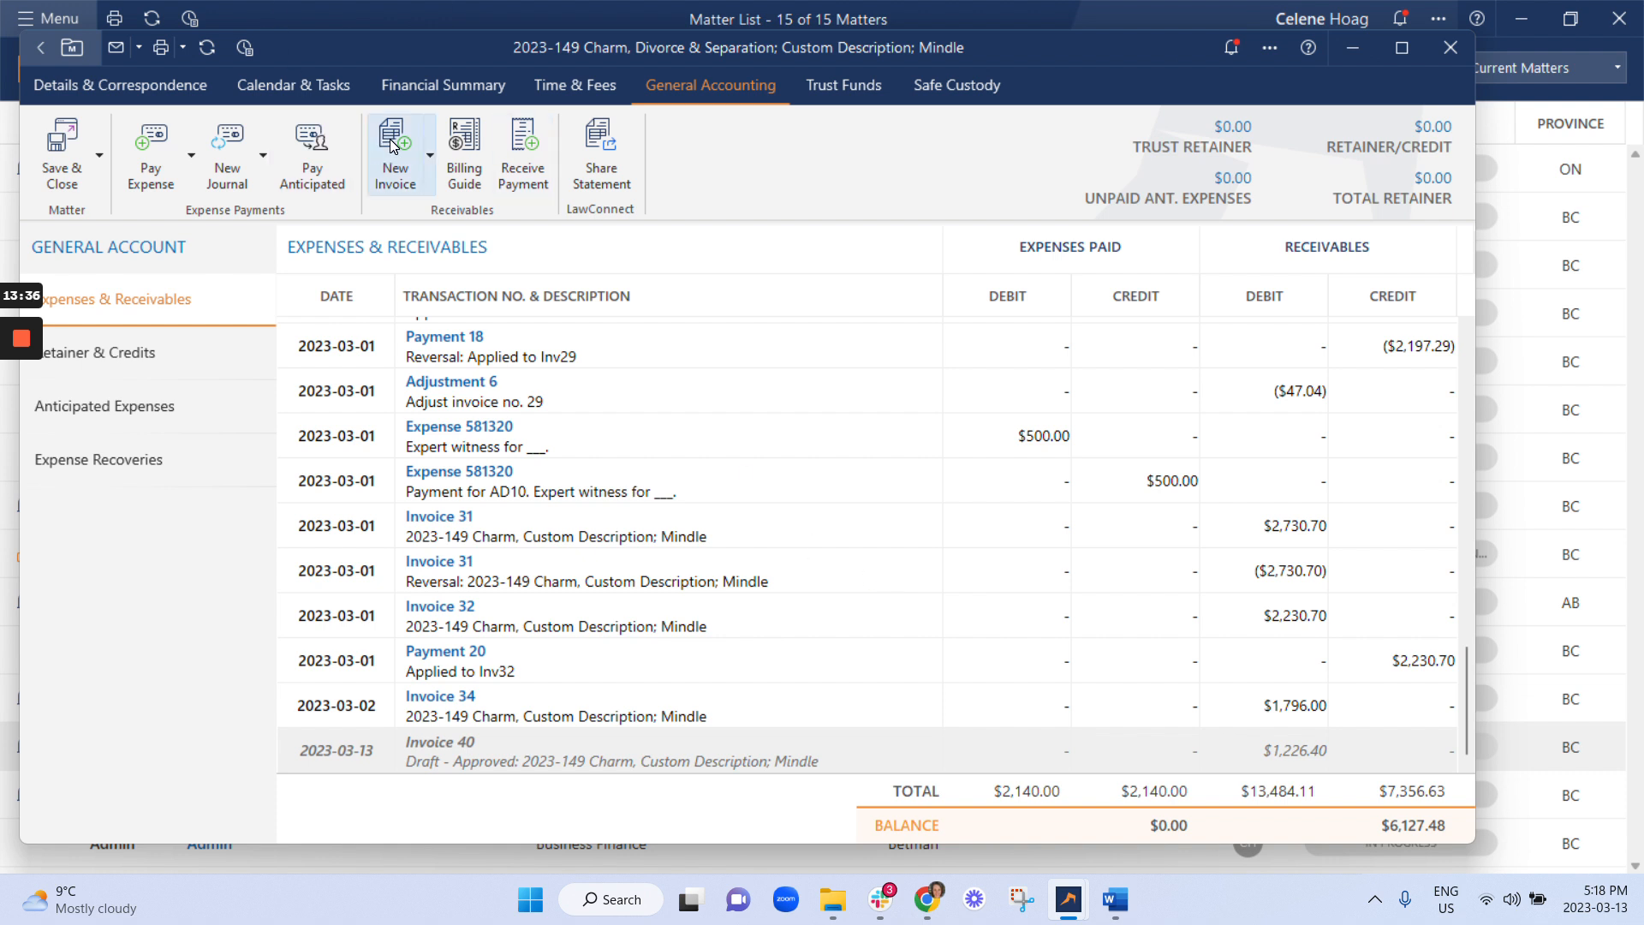
Open draft Invoice 40 and print it with the Invoice (with Trust Statement) template.
left_click(524, 755)
double_click(508, 758)
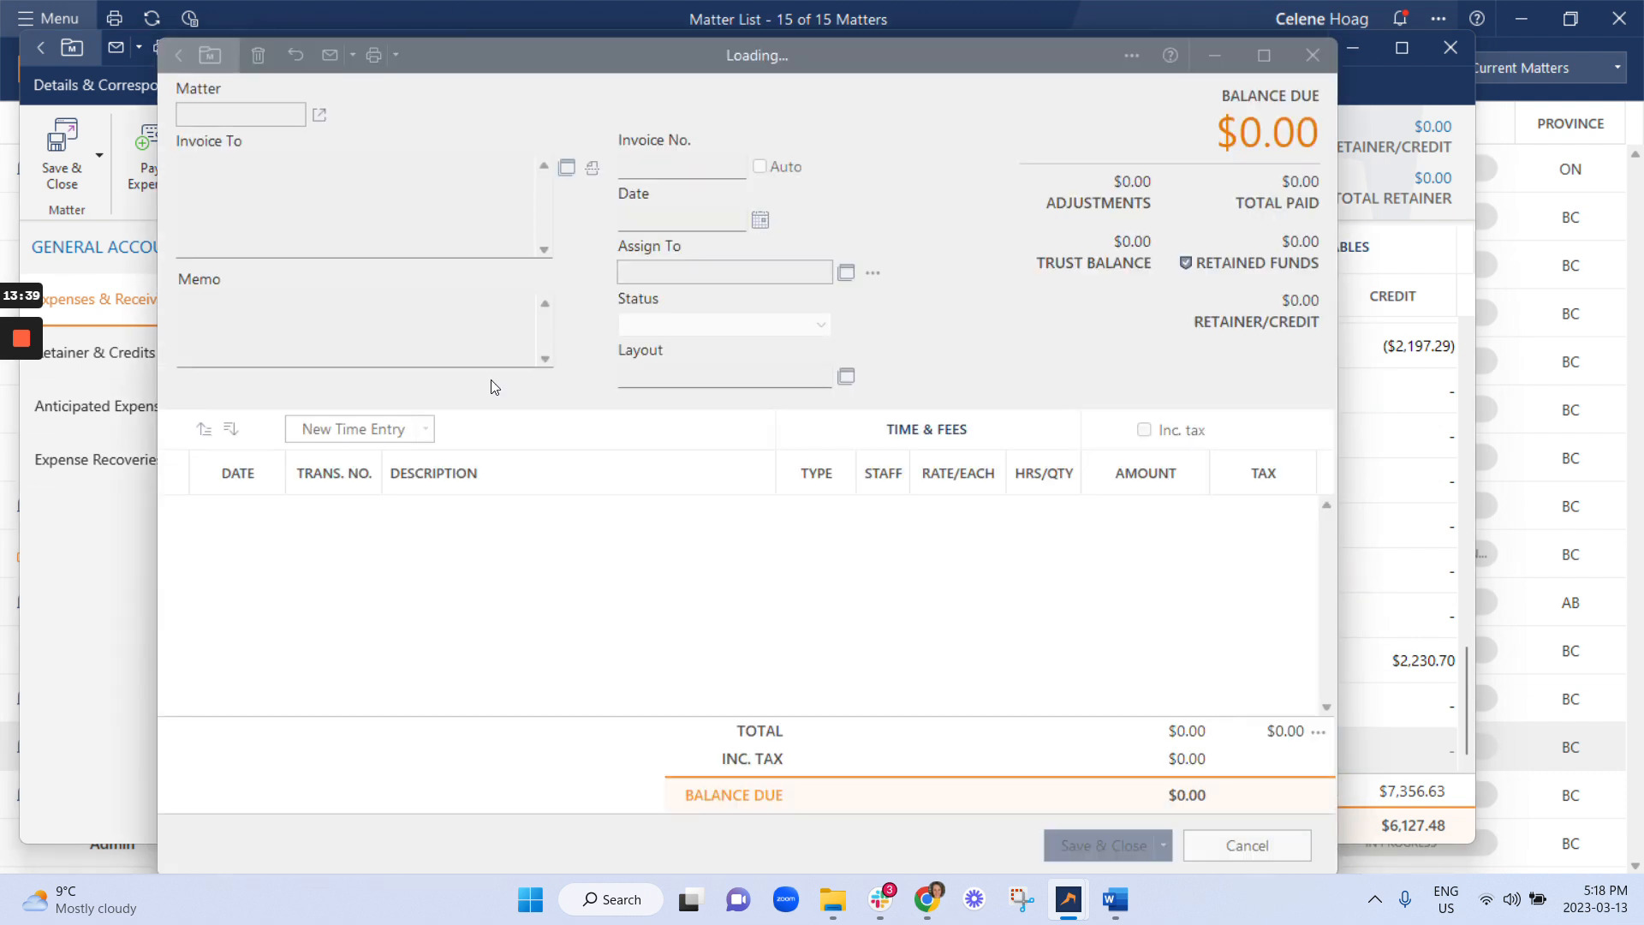
left_click(375, 55)
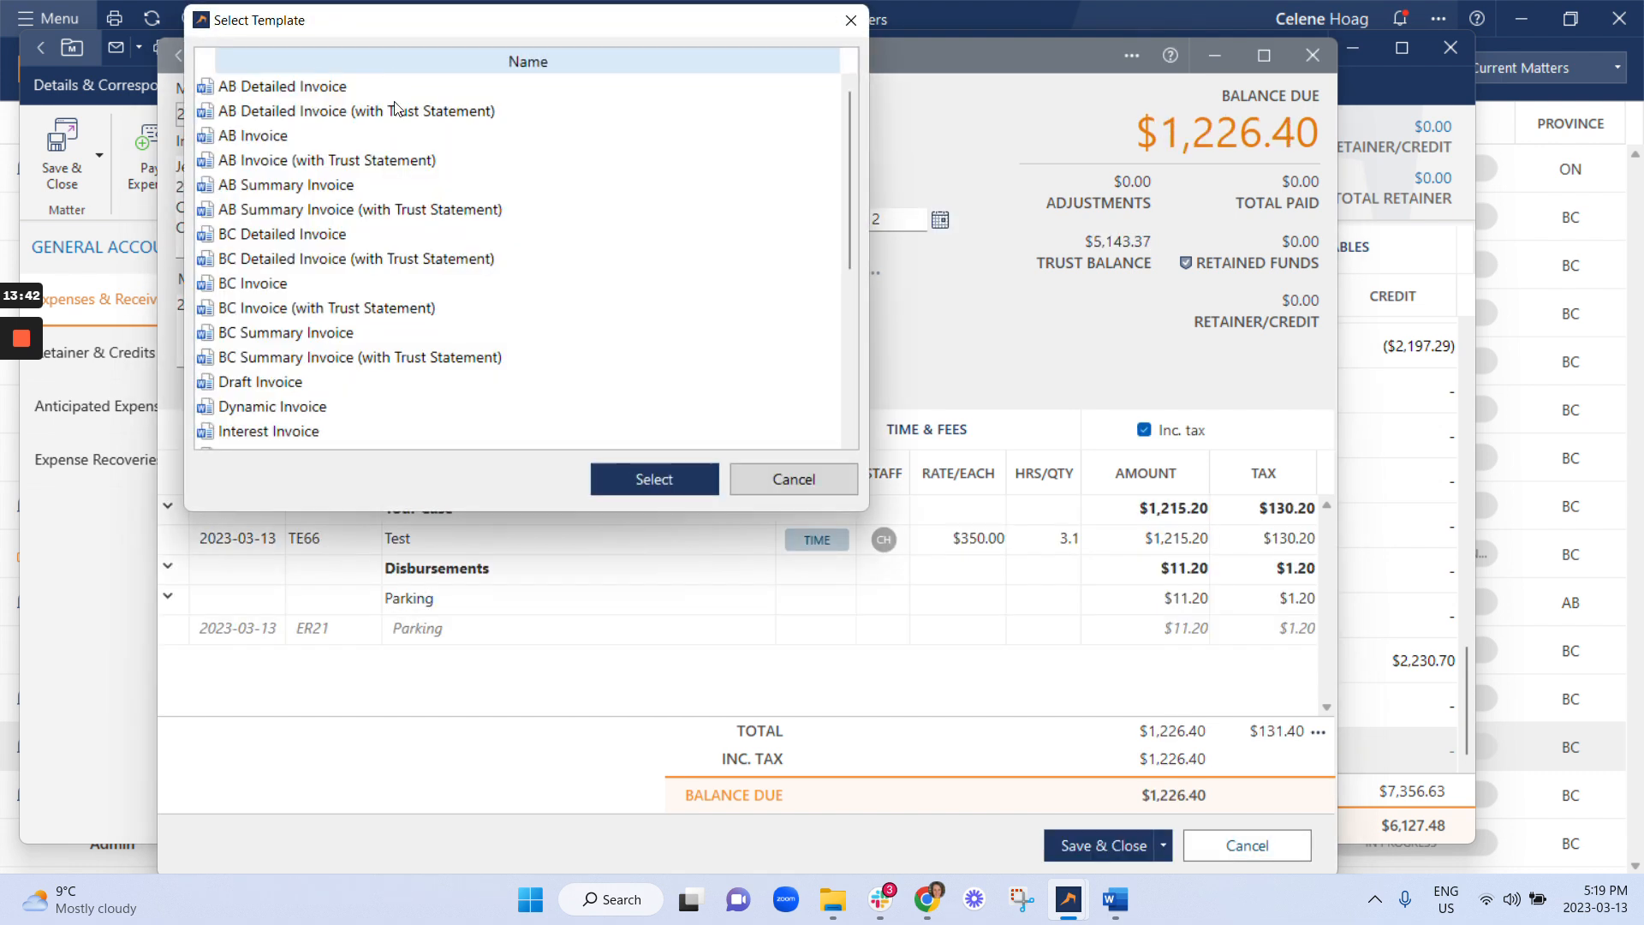
scroll(296, 248, "down", 2)
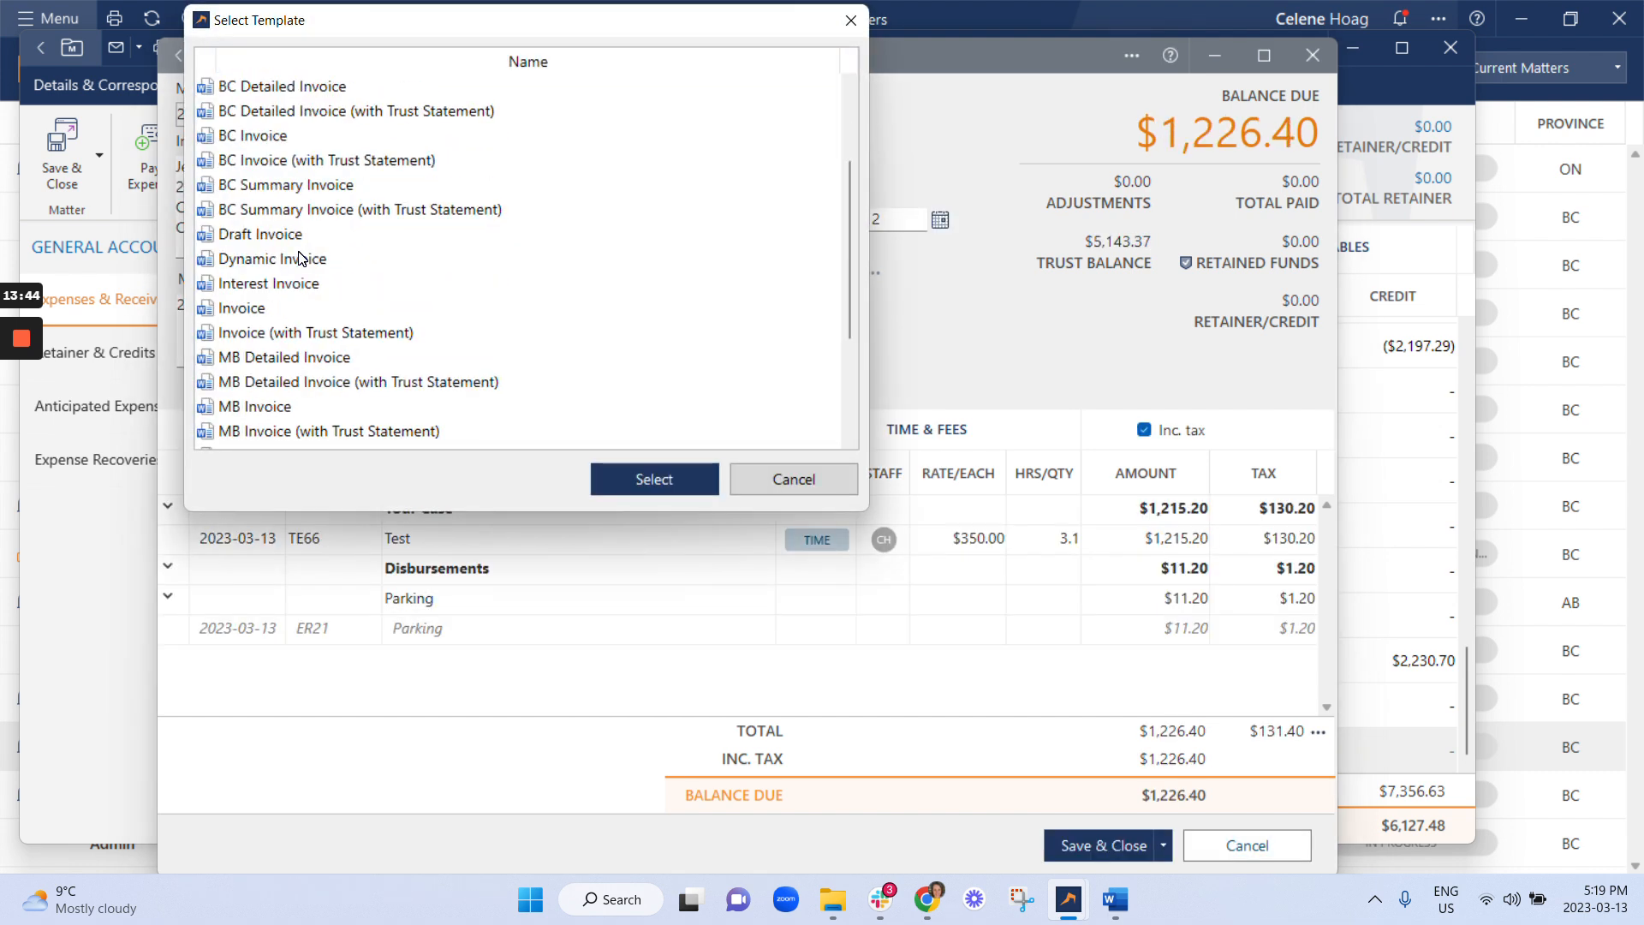
left_click(274, 334)
left_click(665, 474)
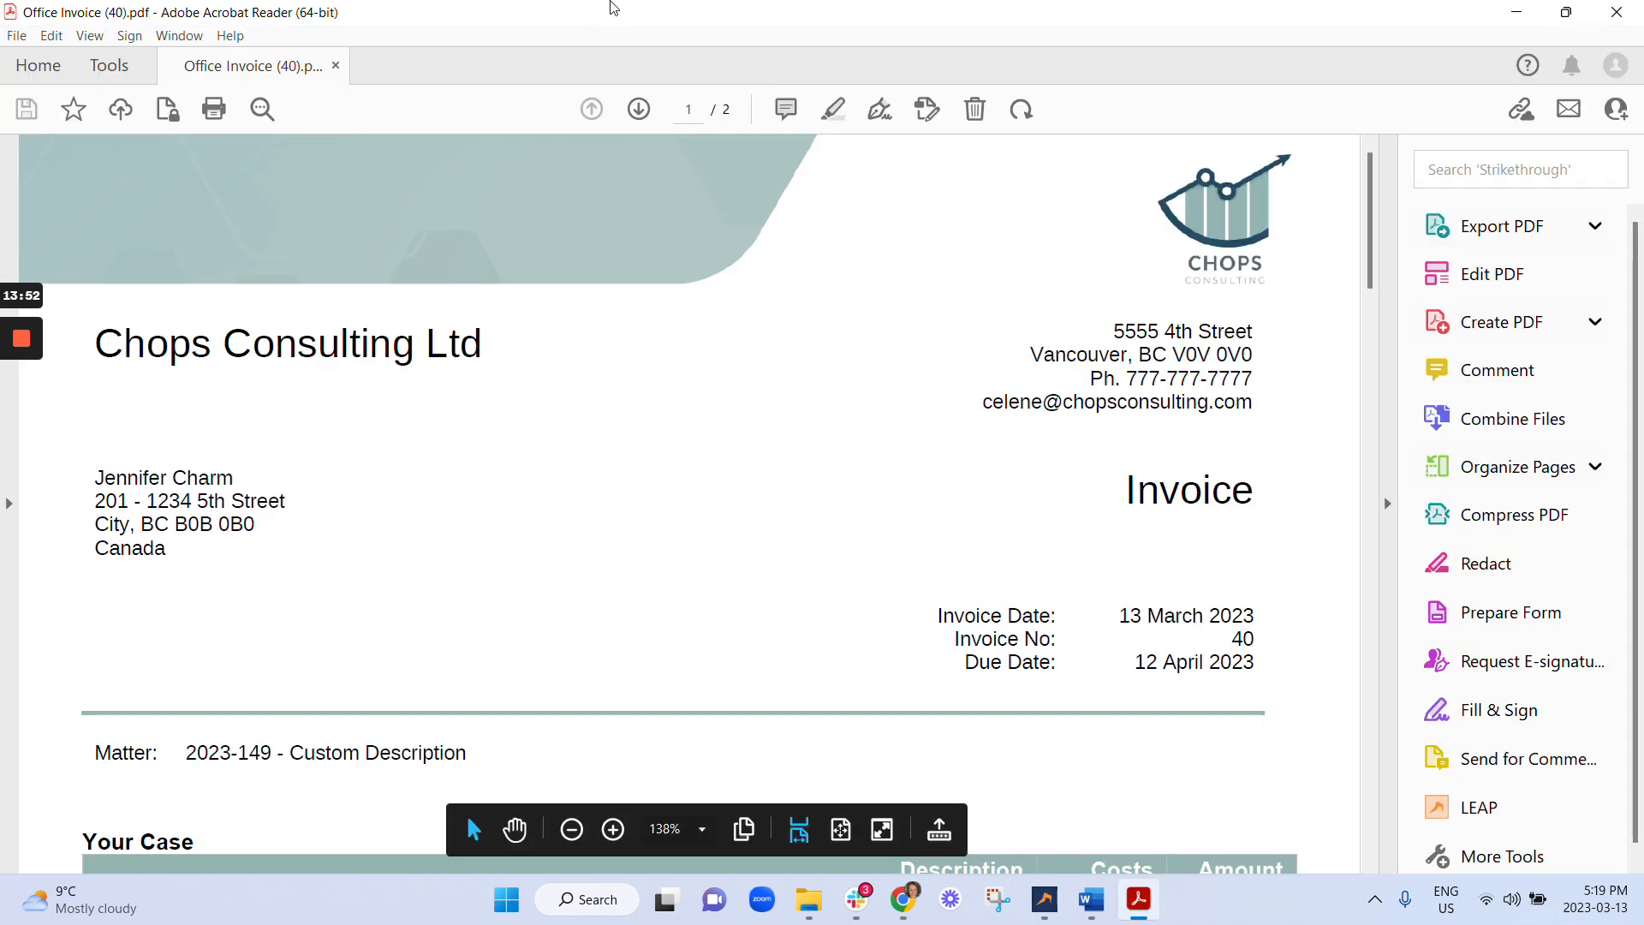
Fit the page, check page 2's trust statement and page 1, then close the PDF.
left_click(838, 827)
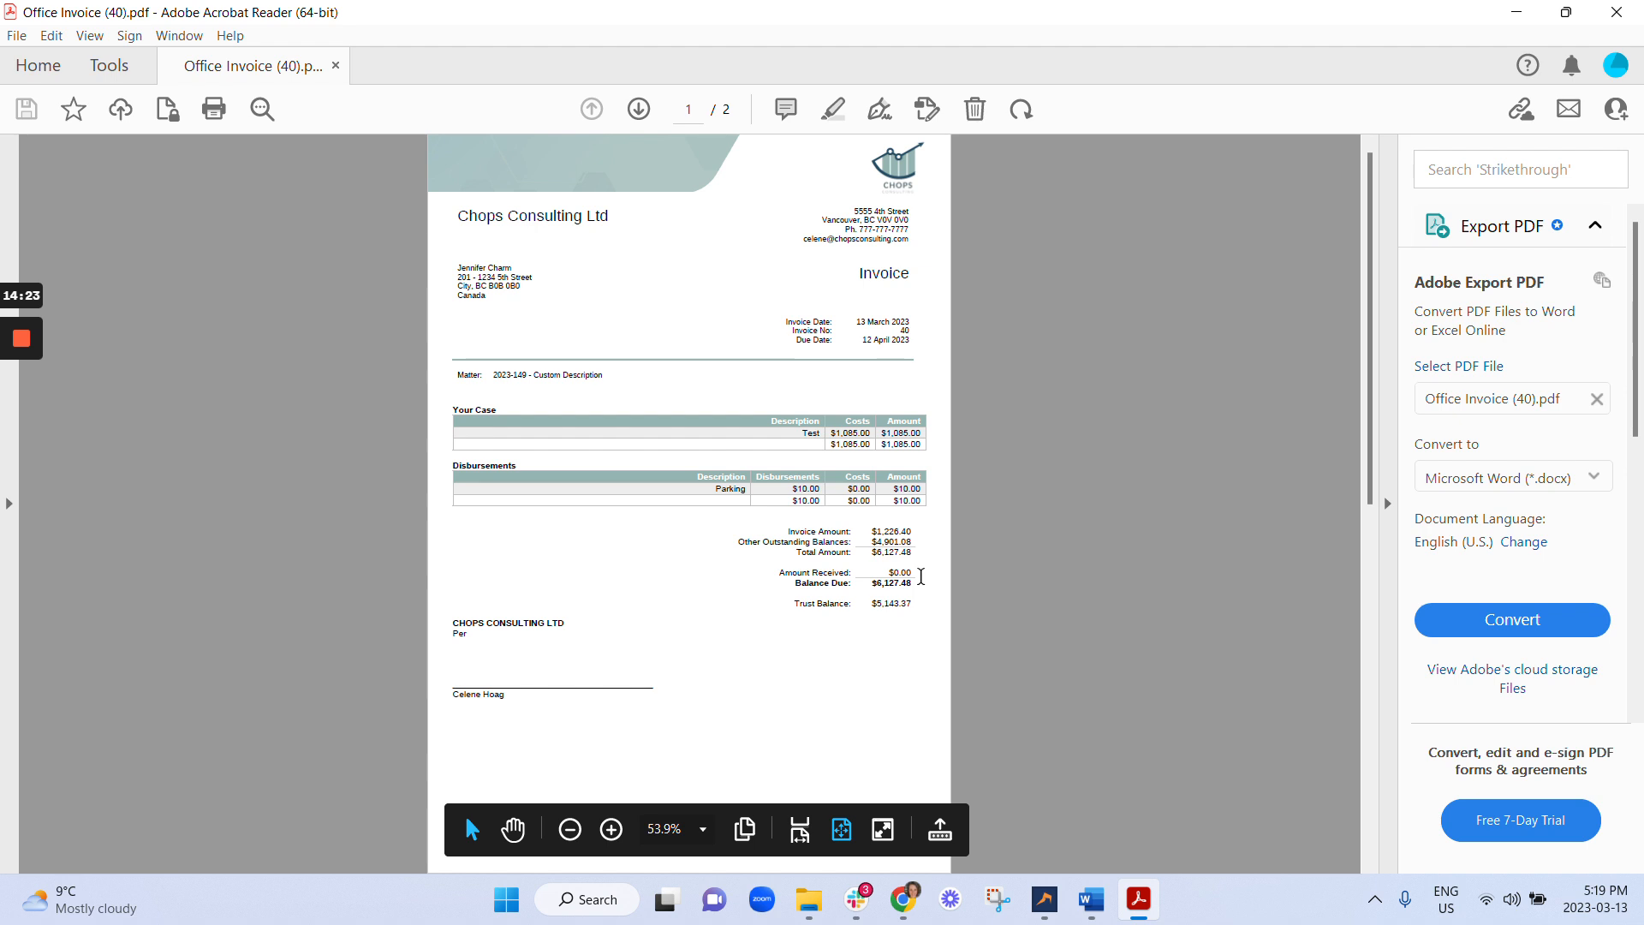
scroll(881, 454, "down", 2)
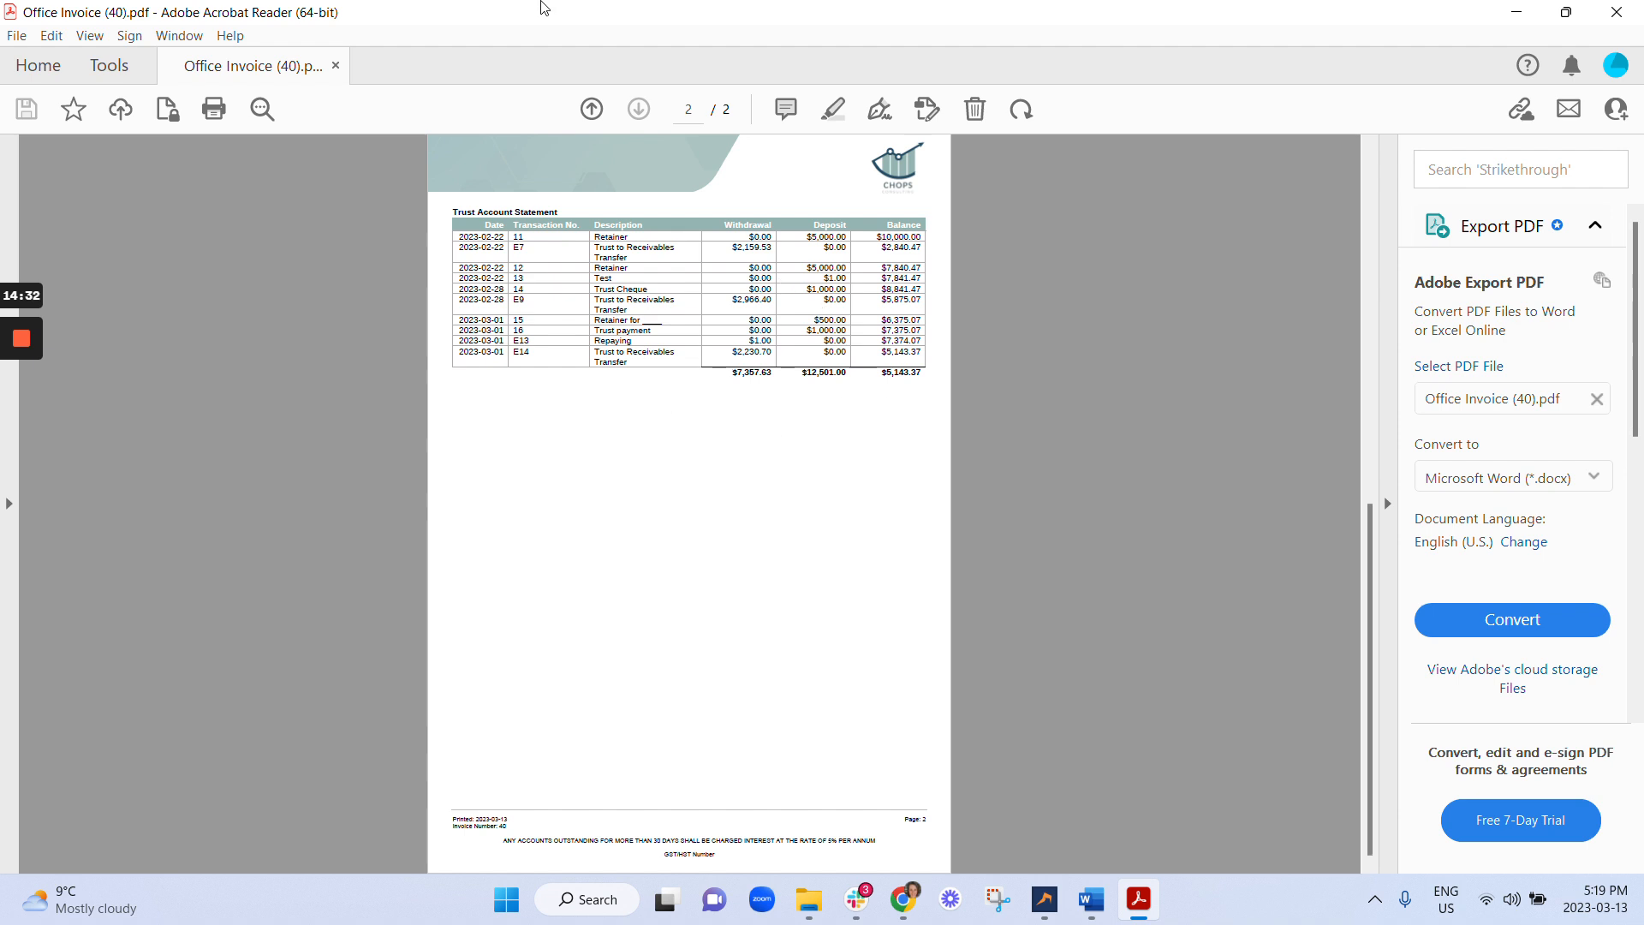
scroll(669, 334, "up", 2)
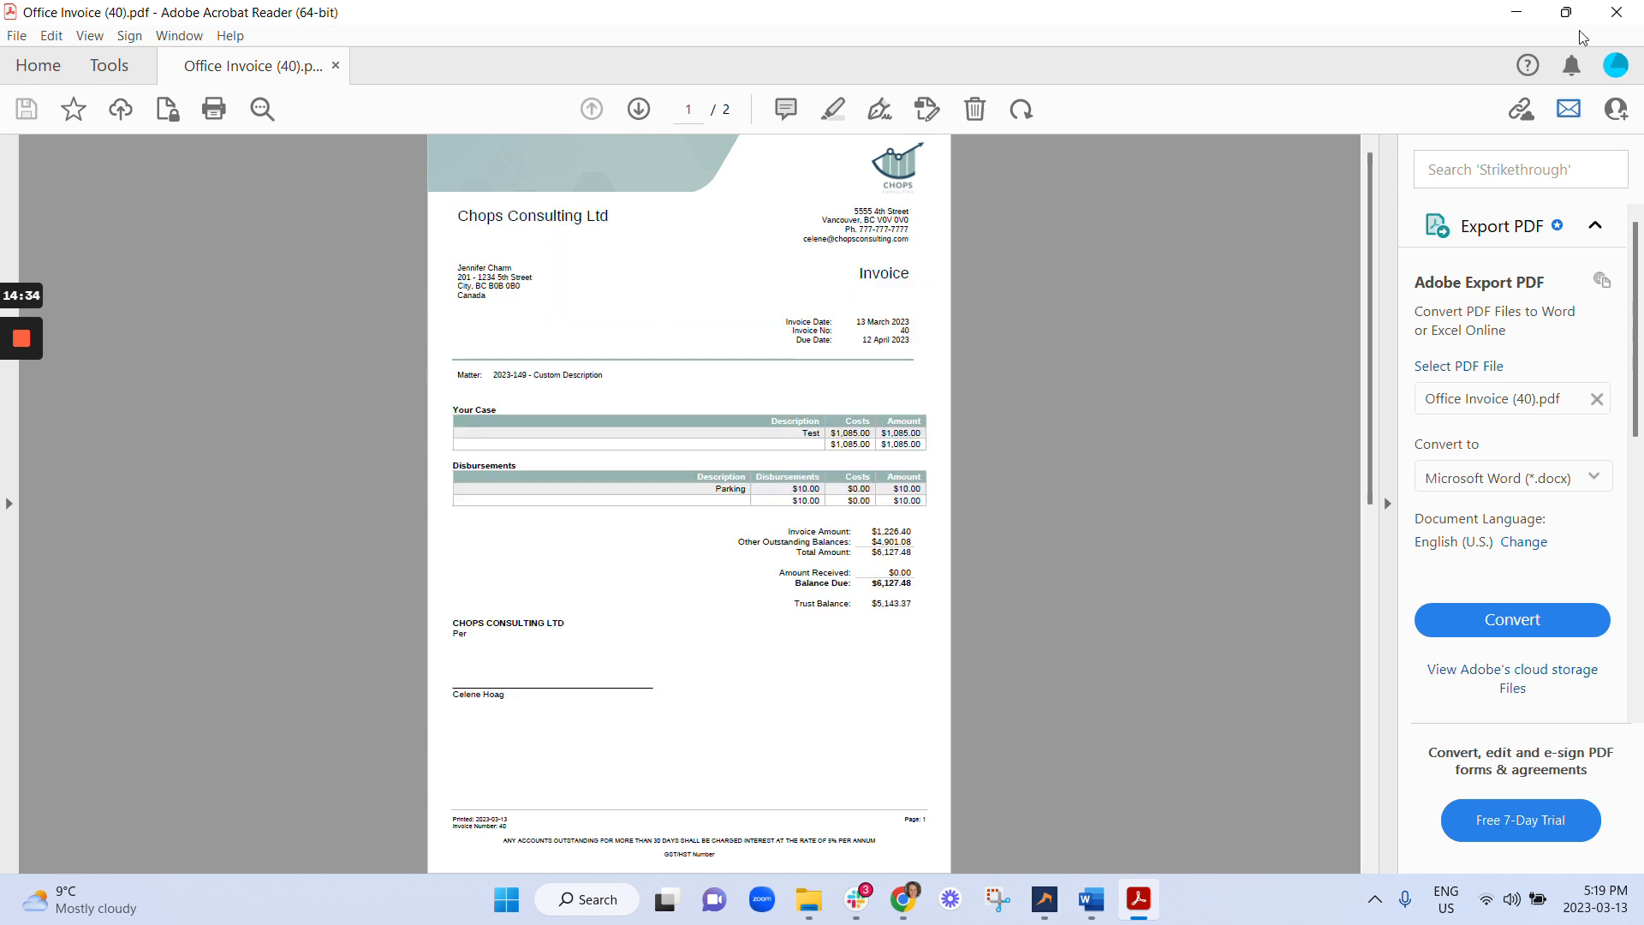
left_click(1617, 12)
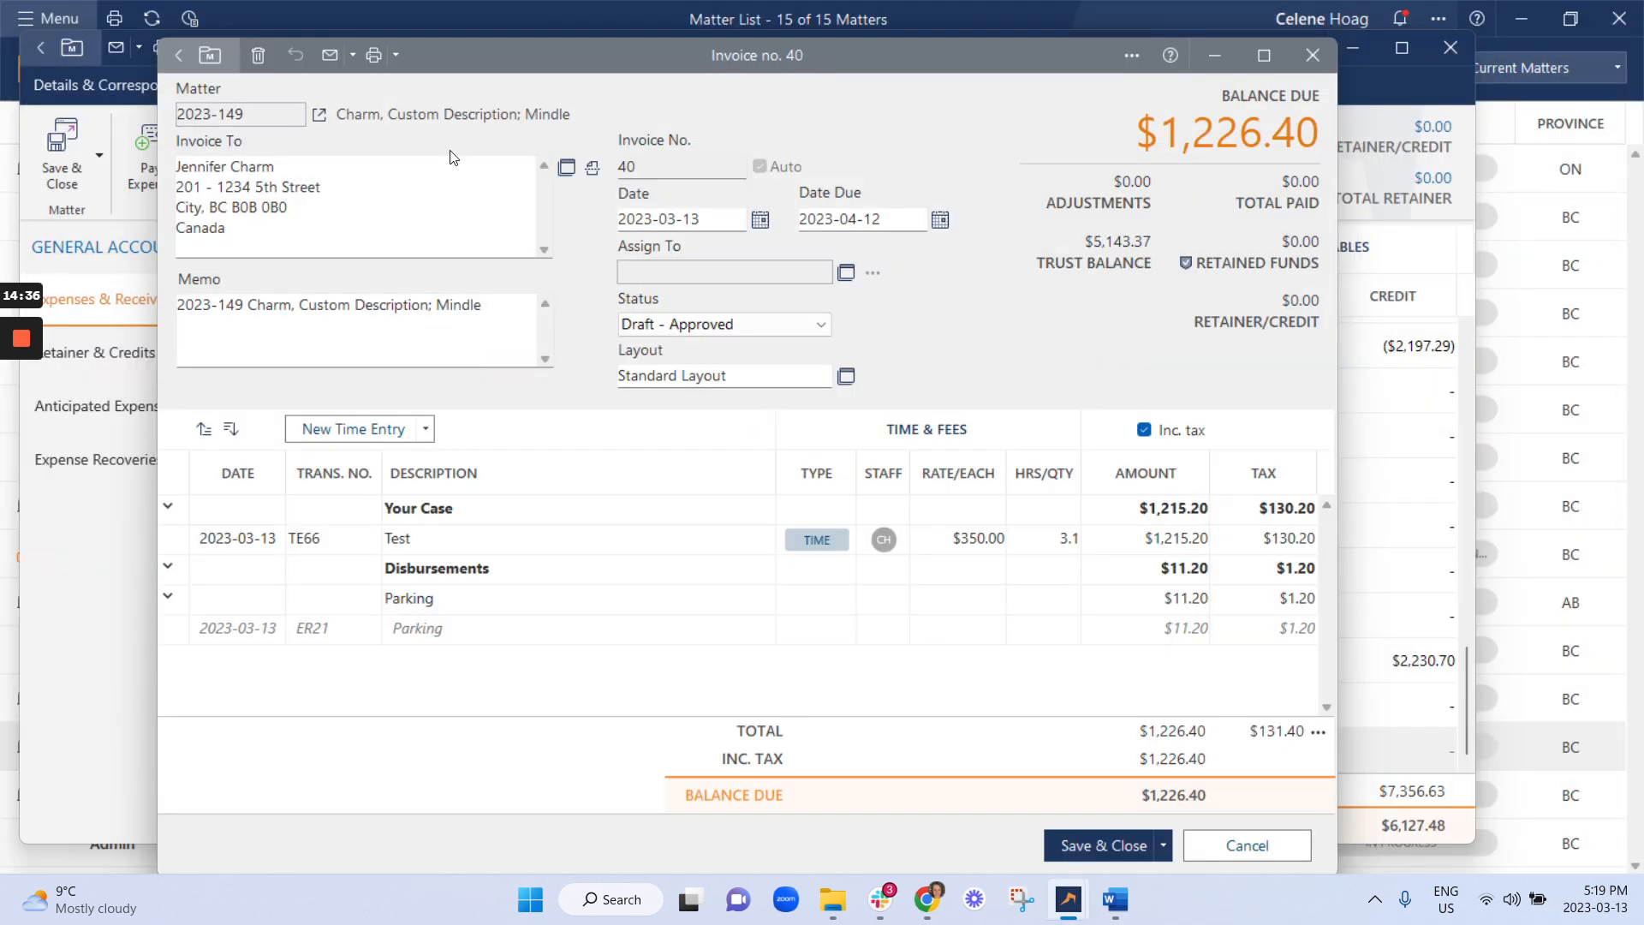
Reprint Invoice 40 with the BC Invoice (with Trust Statement) template as Office Invoice (40)_1.pdf.
left_click(372, 56)
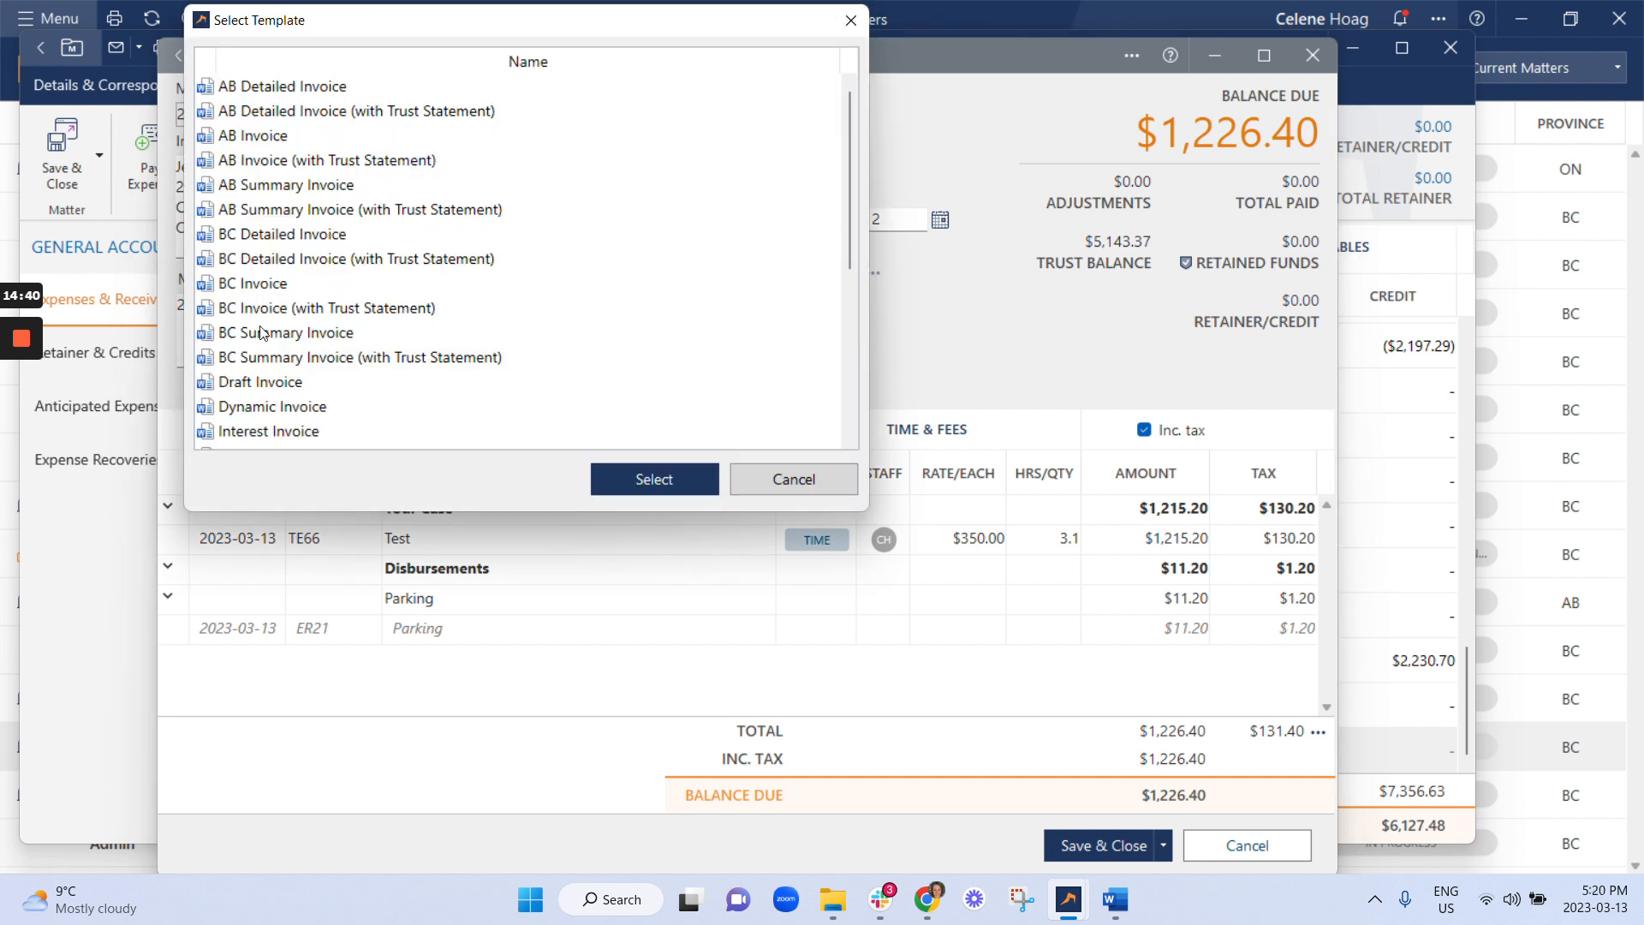
left_click(305, 310)
left_click(696, 480)
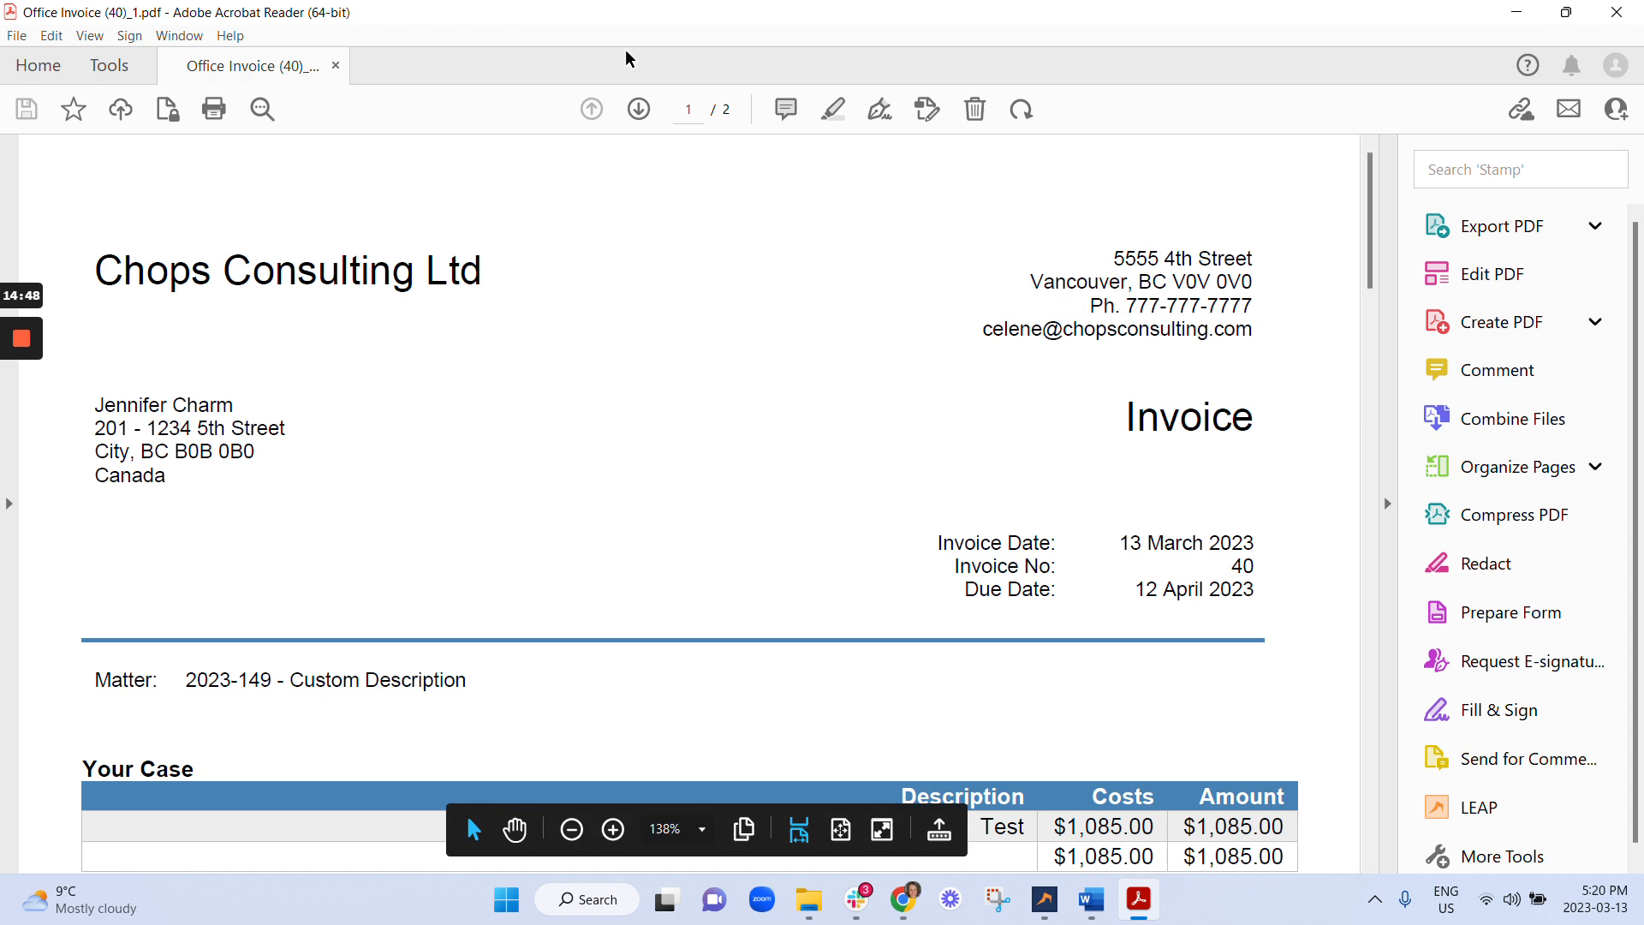
Fit Office Invoice (40)_1.pdf's whole first page in view, showing the $1,226.40 total.
left_click(841, 829)
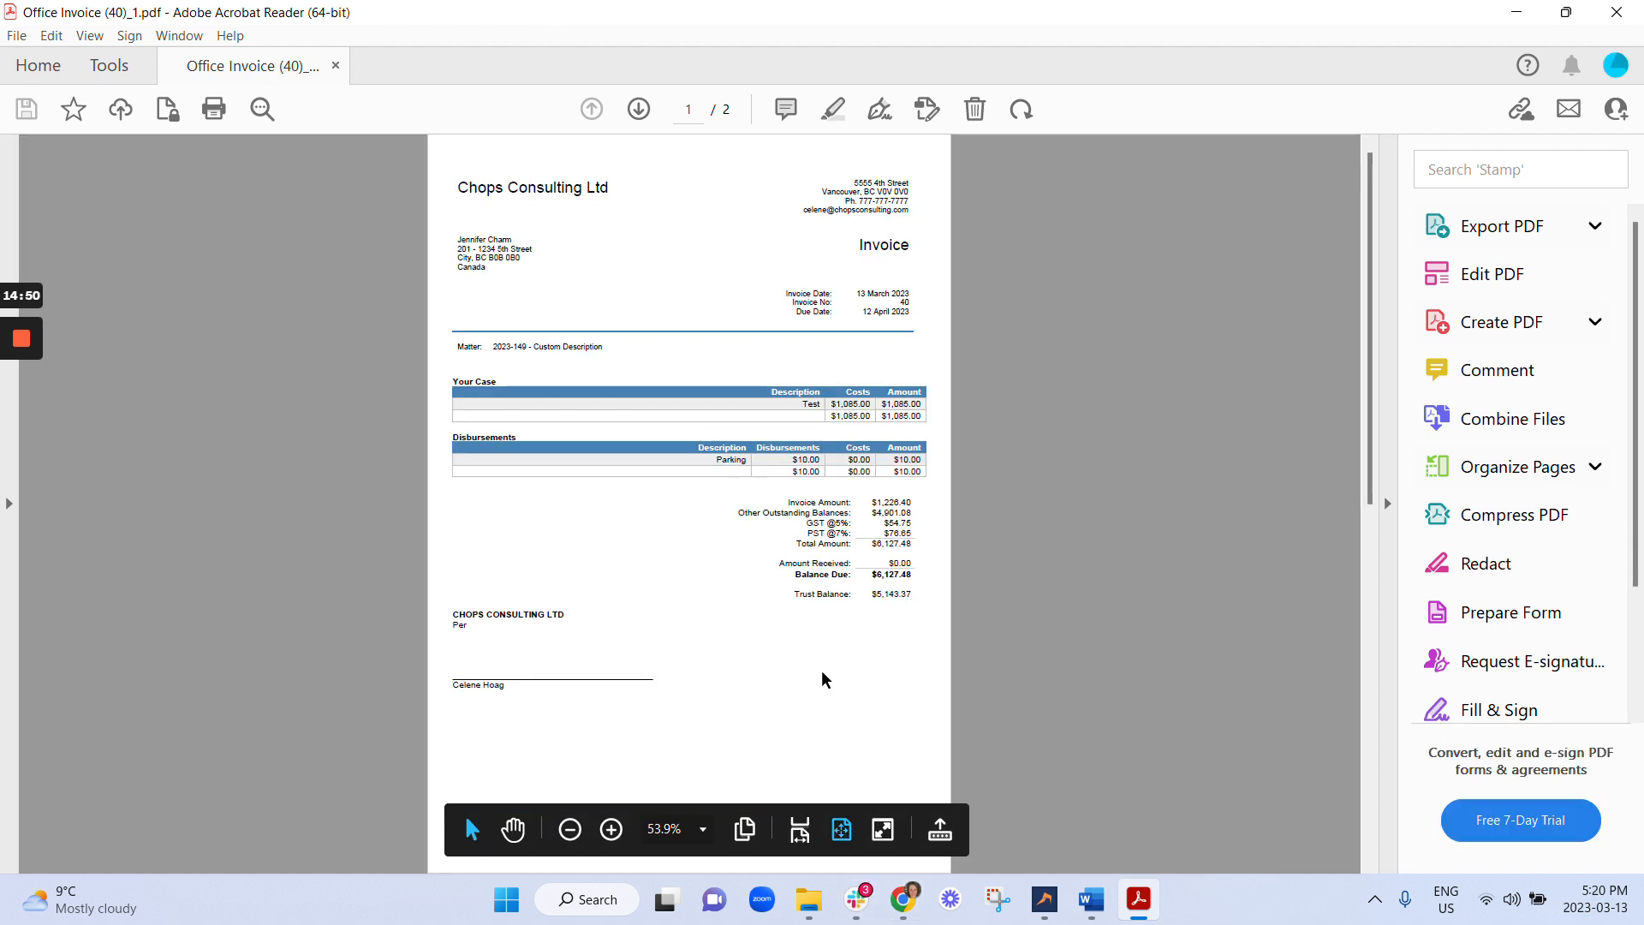